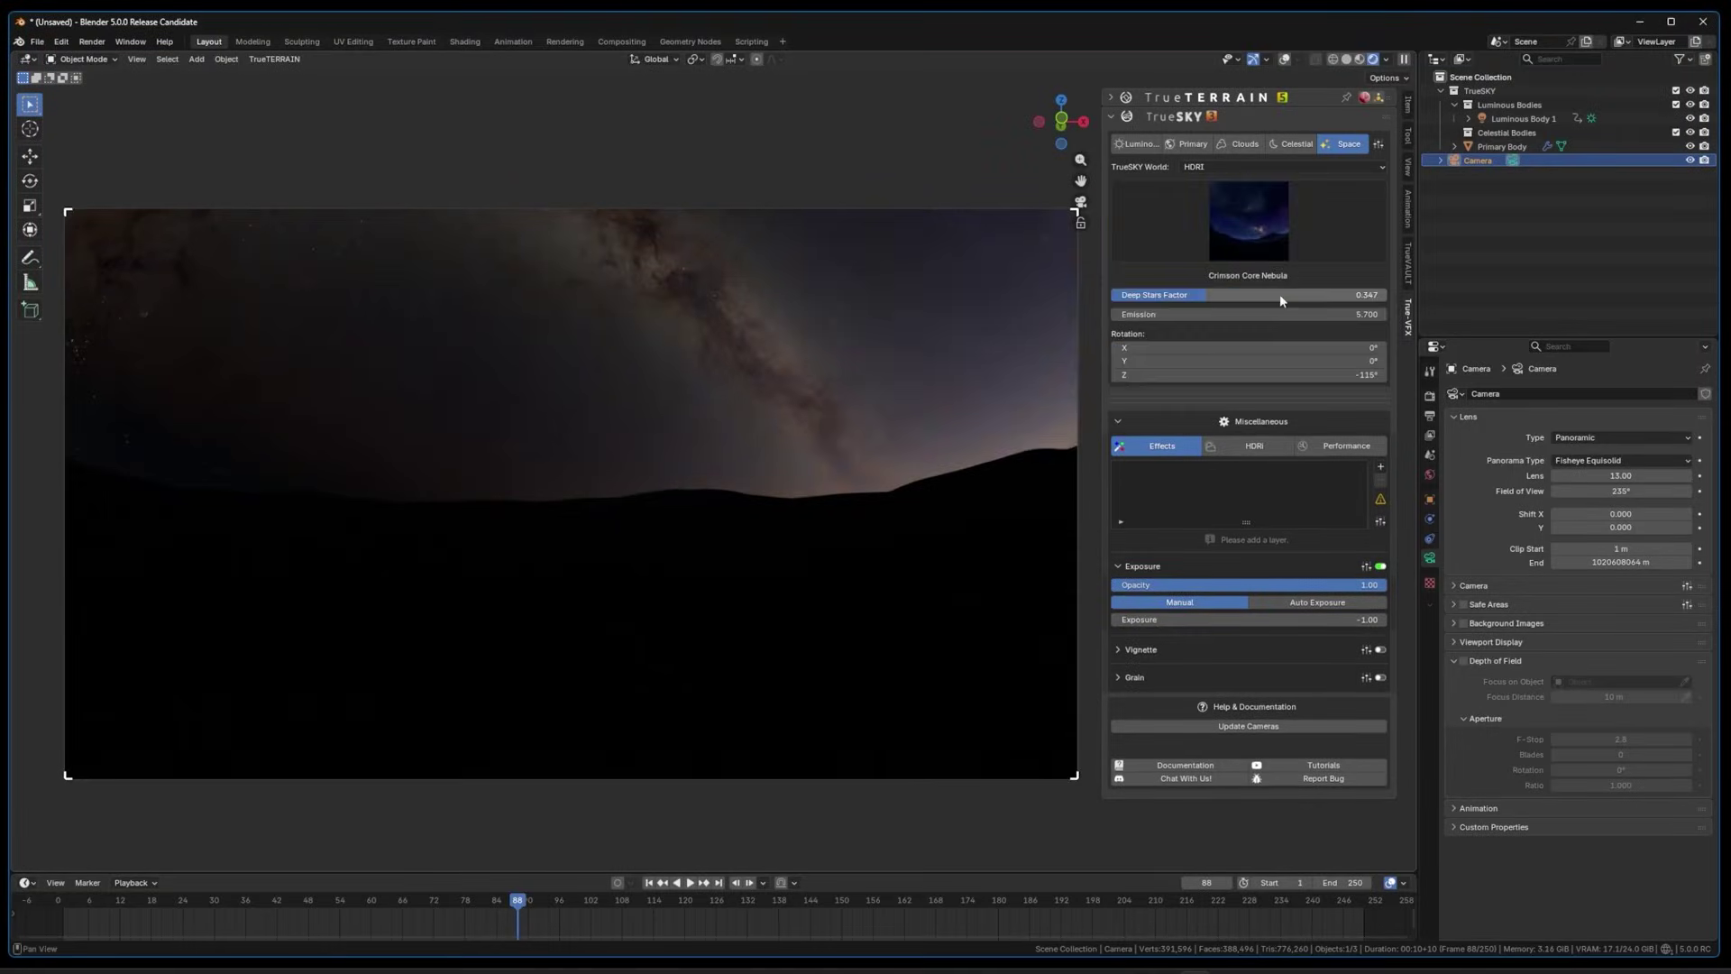
# Cycle the space sky through Event Horizon, Crimson Core, Inferno Nebula and Blue Nebula HDRIs
pyautogui.click(1249, 221)
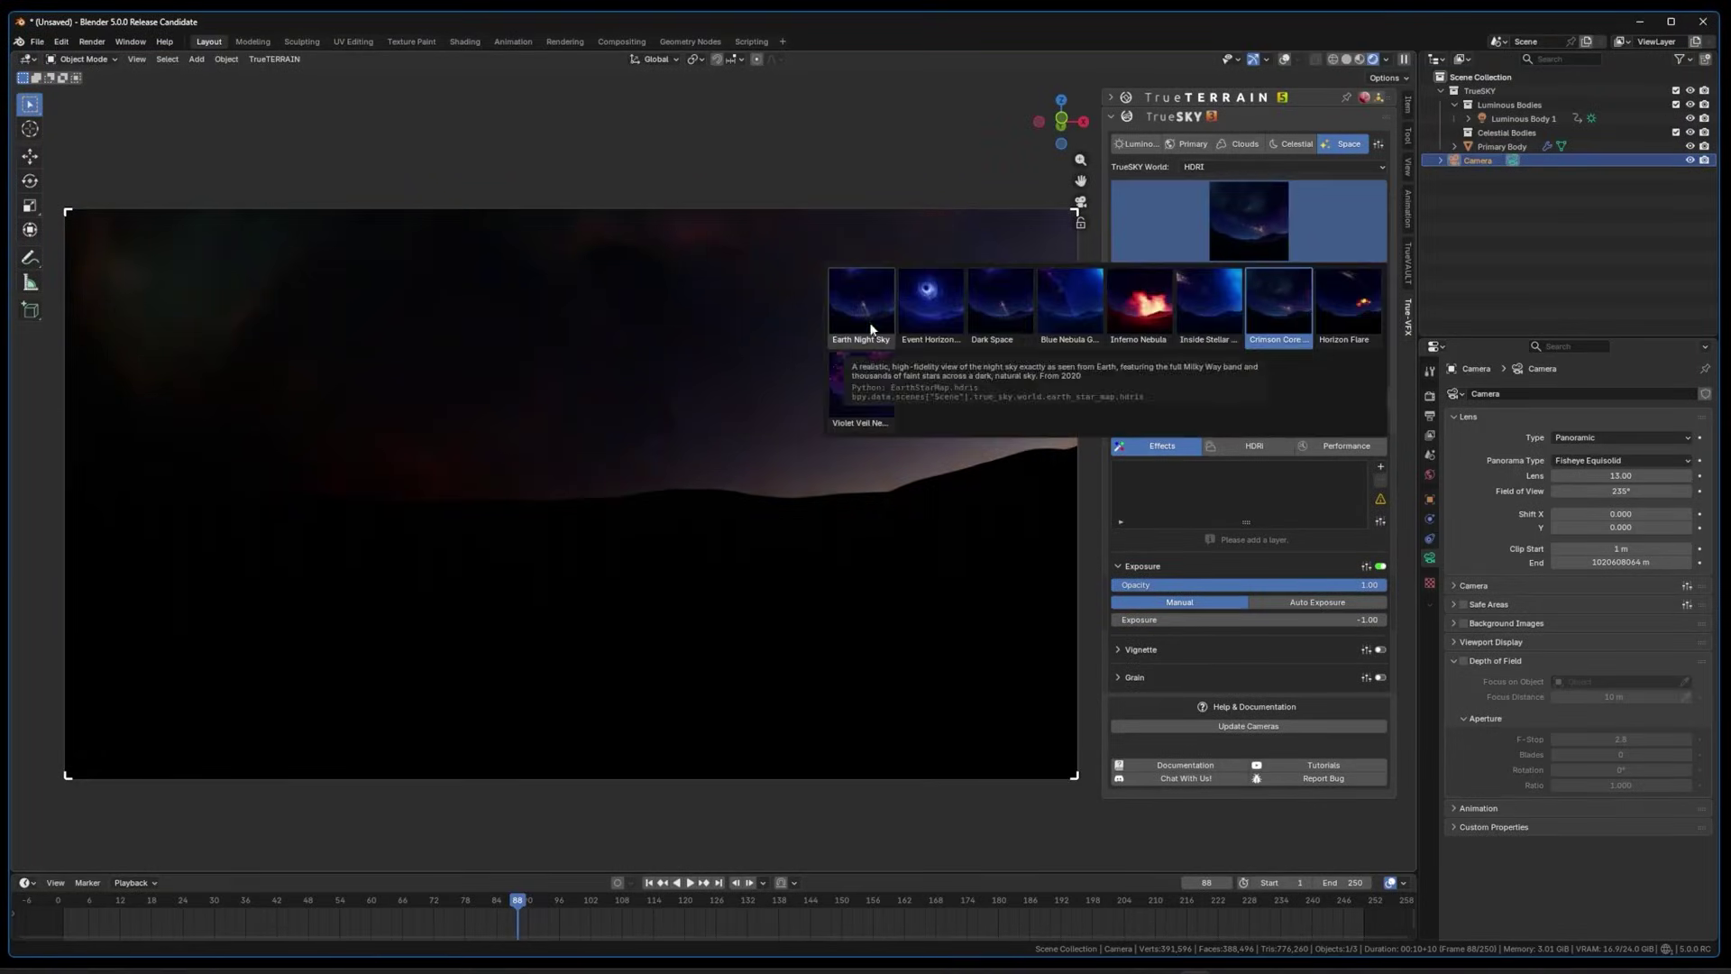
pyautogui.click(930, 302)
pyautogui.click(1249, 221)
pyautogui.click(1140, 302)
pyautogui.click(1249, 221)
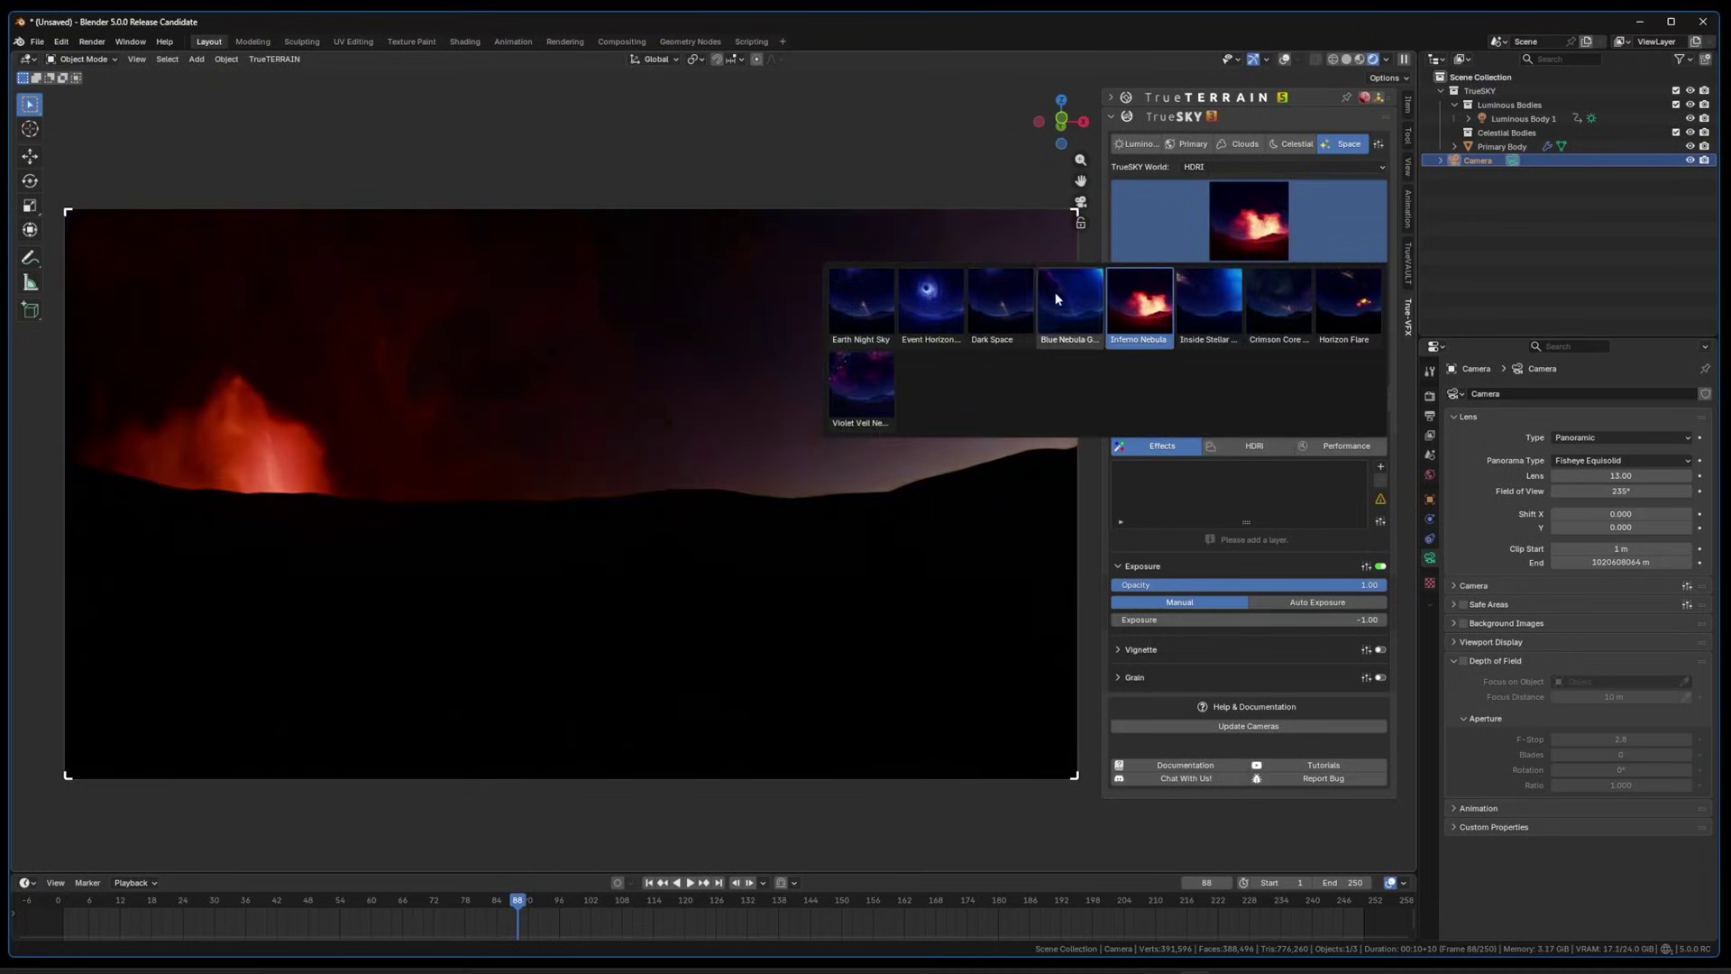
pyautogui.click(1058, 299)
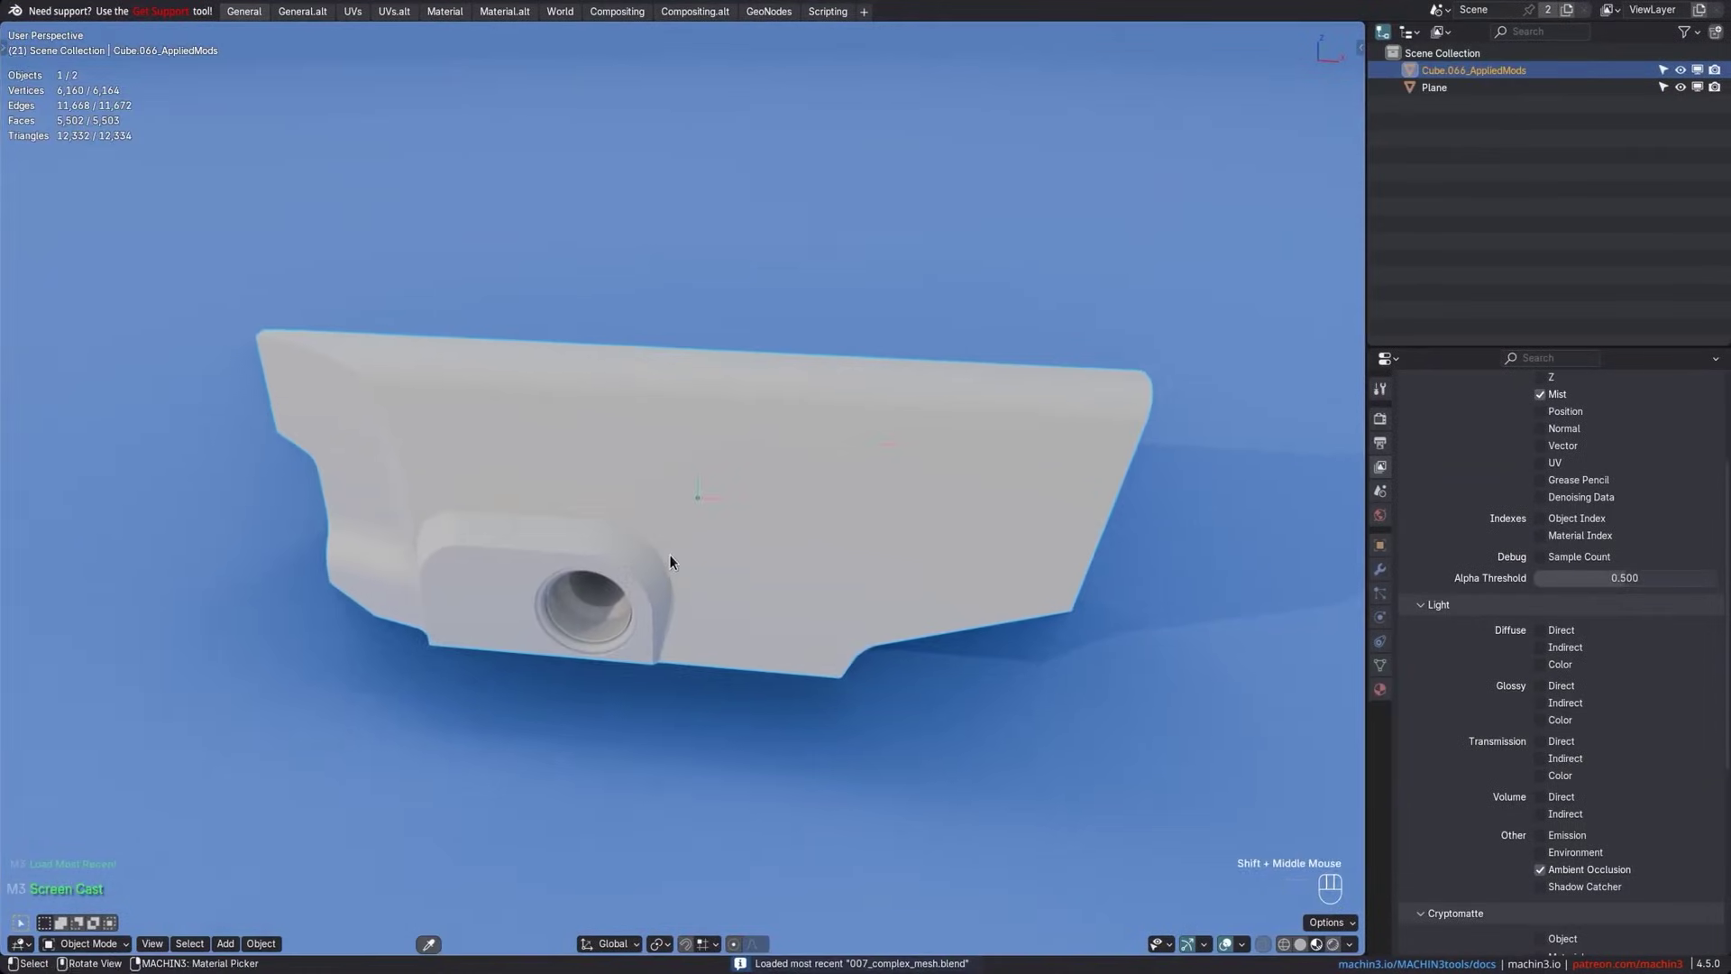
# Enter Edit Mode on the model and separate a picked face into its own object
pyautogui.press('Tab')
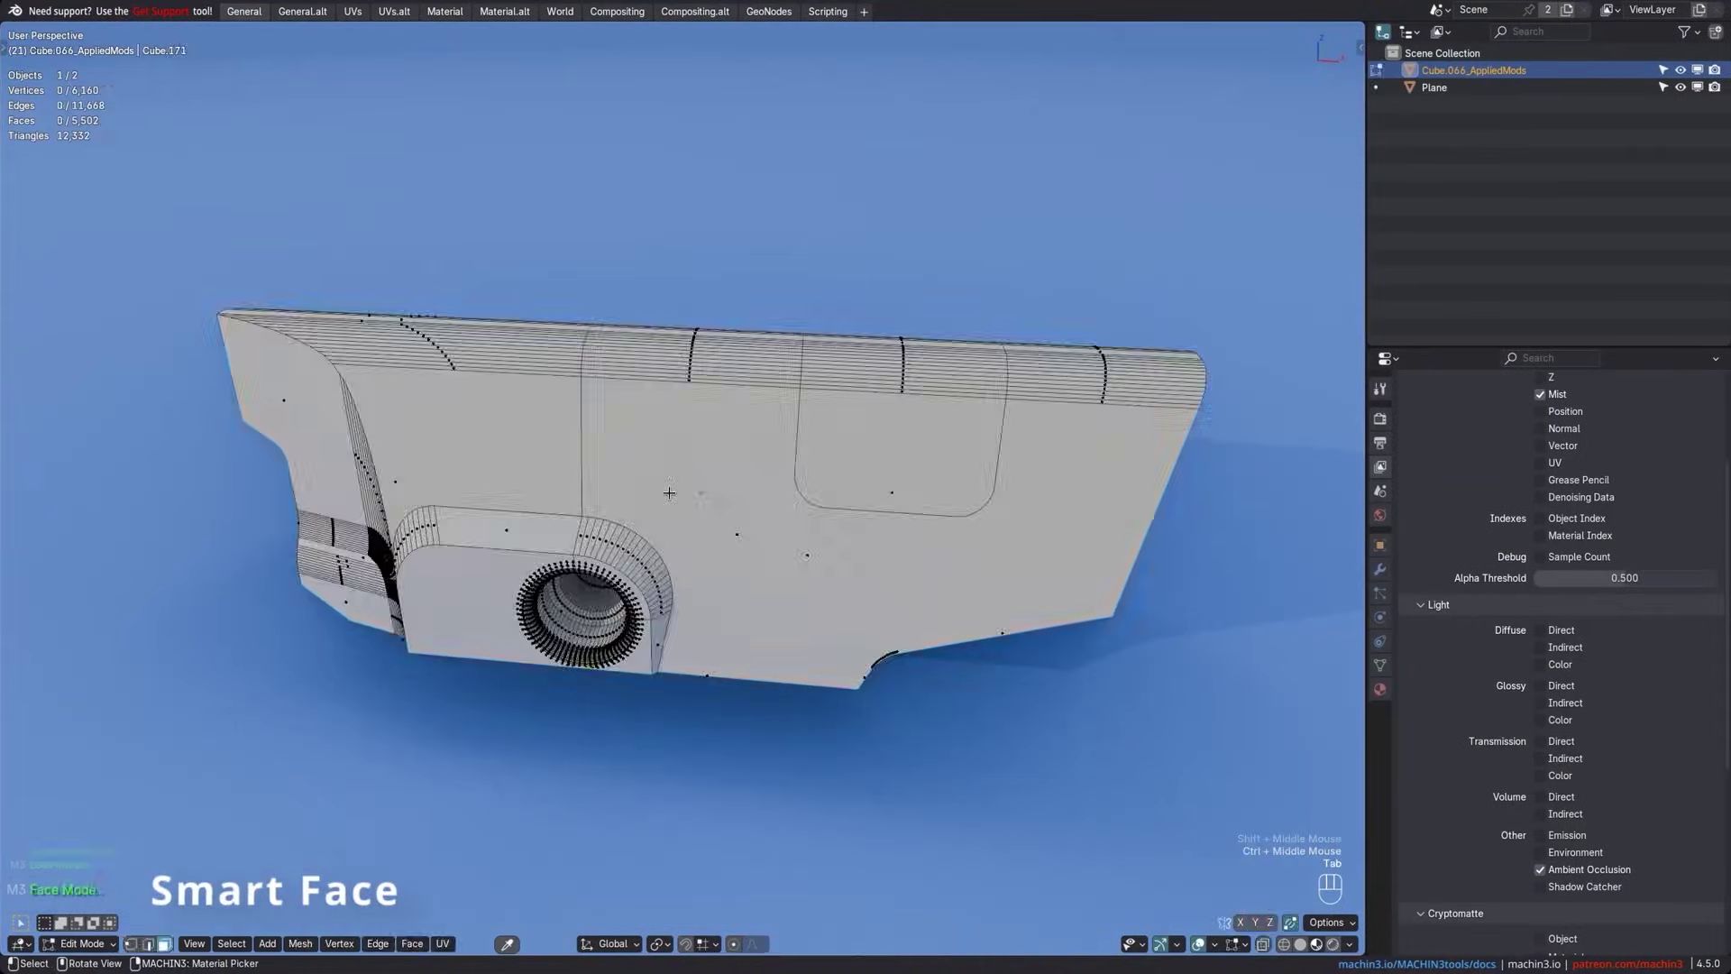
pyautogui.click(669, 492)
pyautogui.press('4')
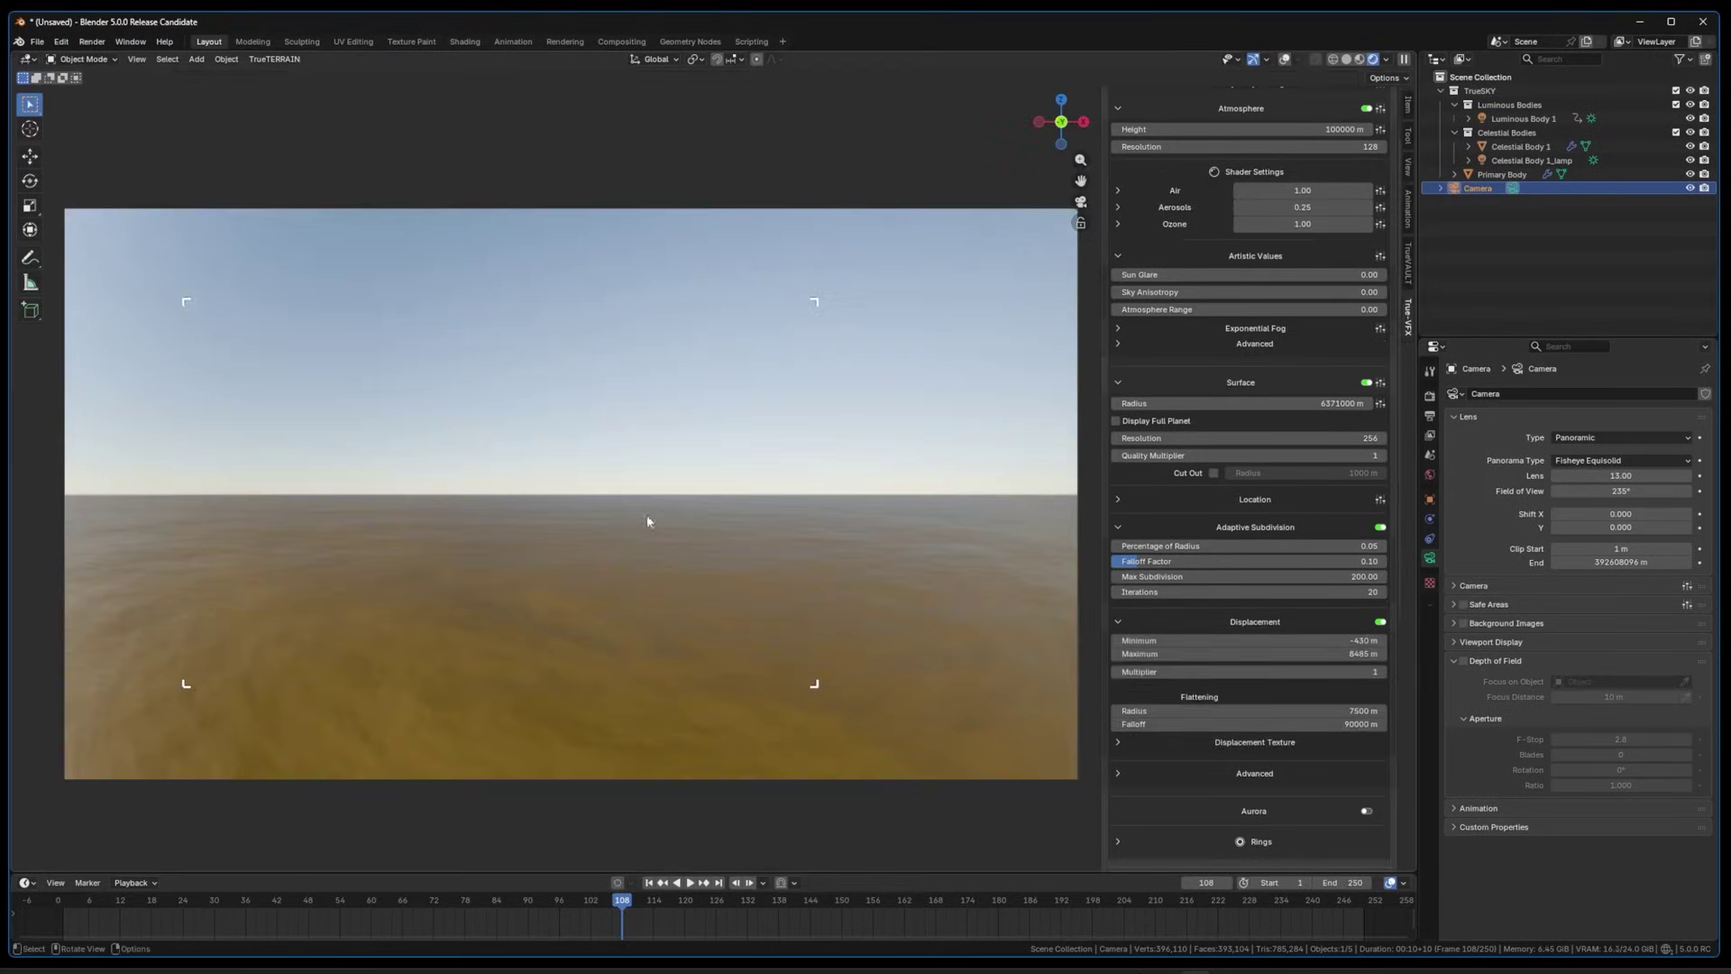
# Set the planet location to Colorado Springs via City Search and tilt the camera over the terrain
pyautogui.scroll(2, 1254, 451)
pyautogui.click(1244, 554)
pyautogui.click(1234, 576)
pyautogui.write('Colorado')
pyautogui.press('Return')
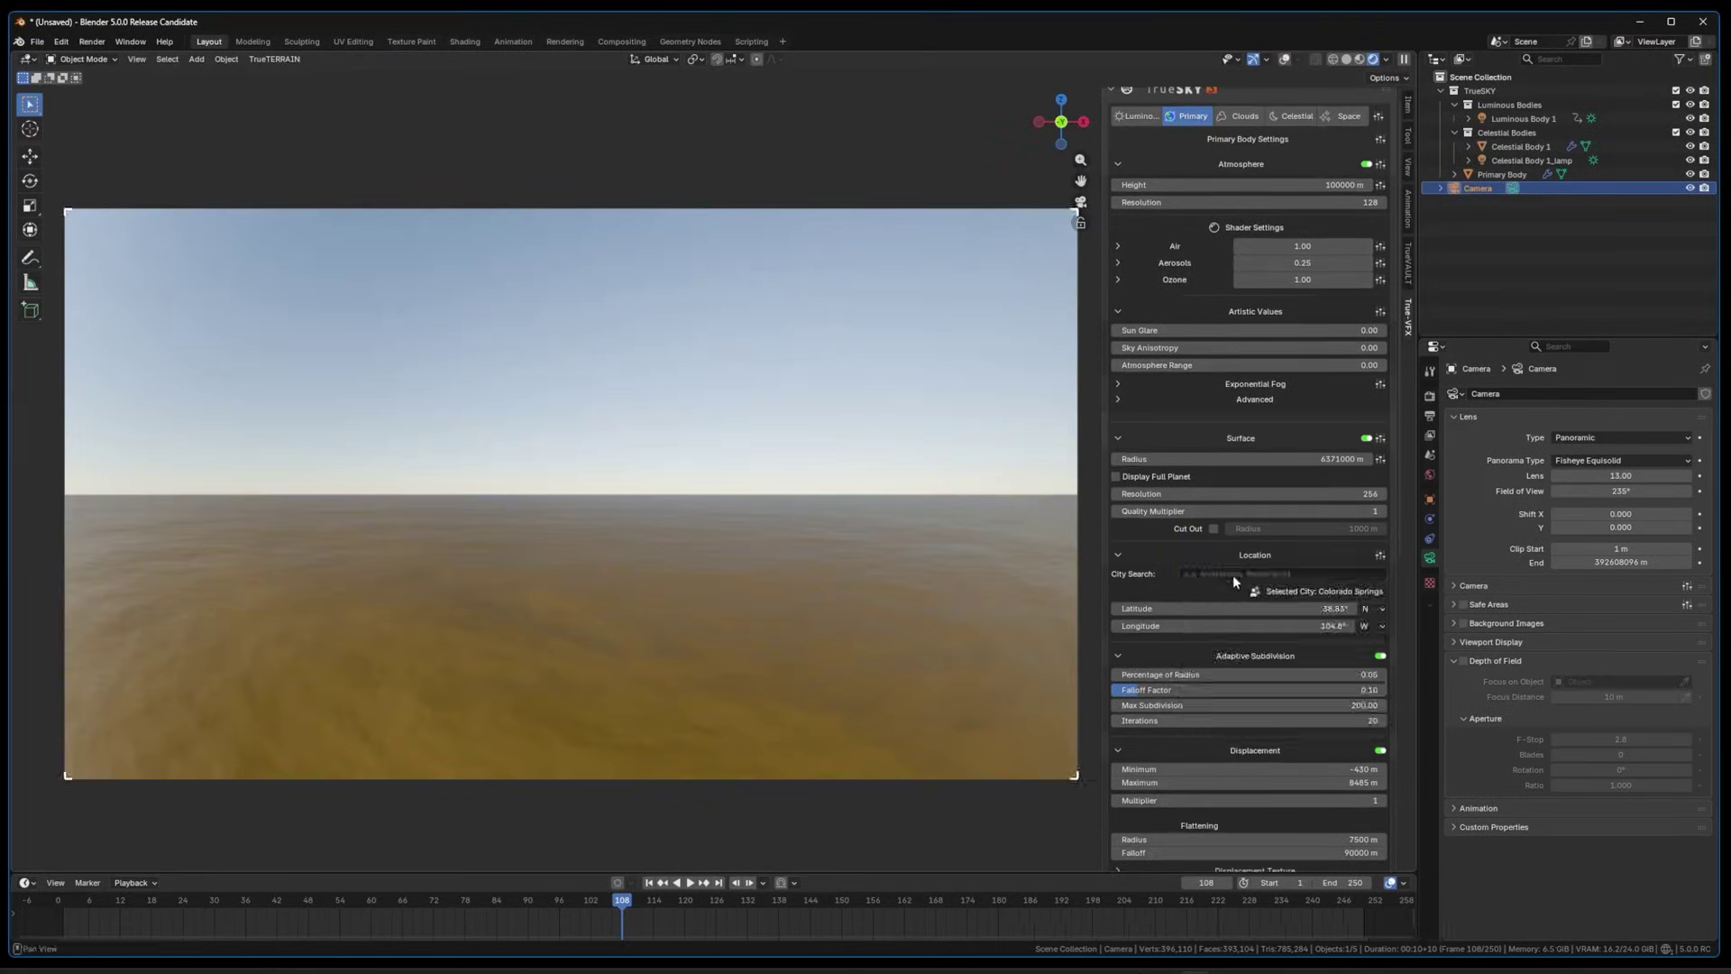
pyautogui.moveTo(736, 533); pyautogui.dragTo(773, 366, button='middle')
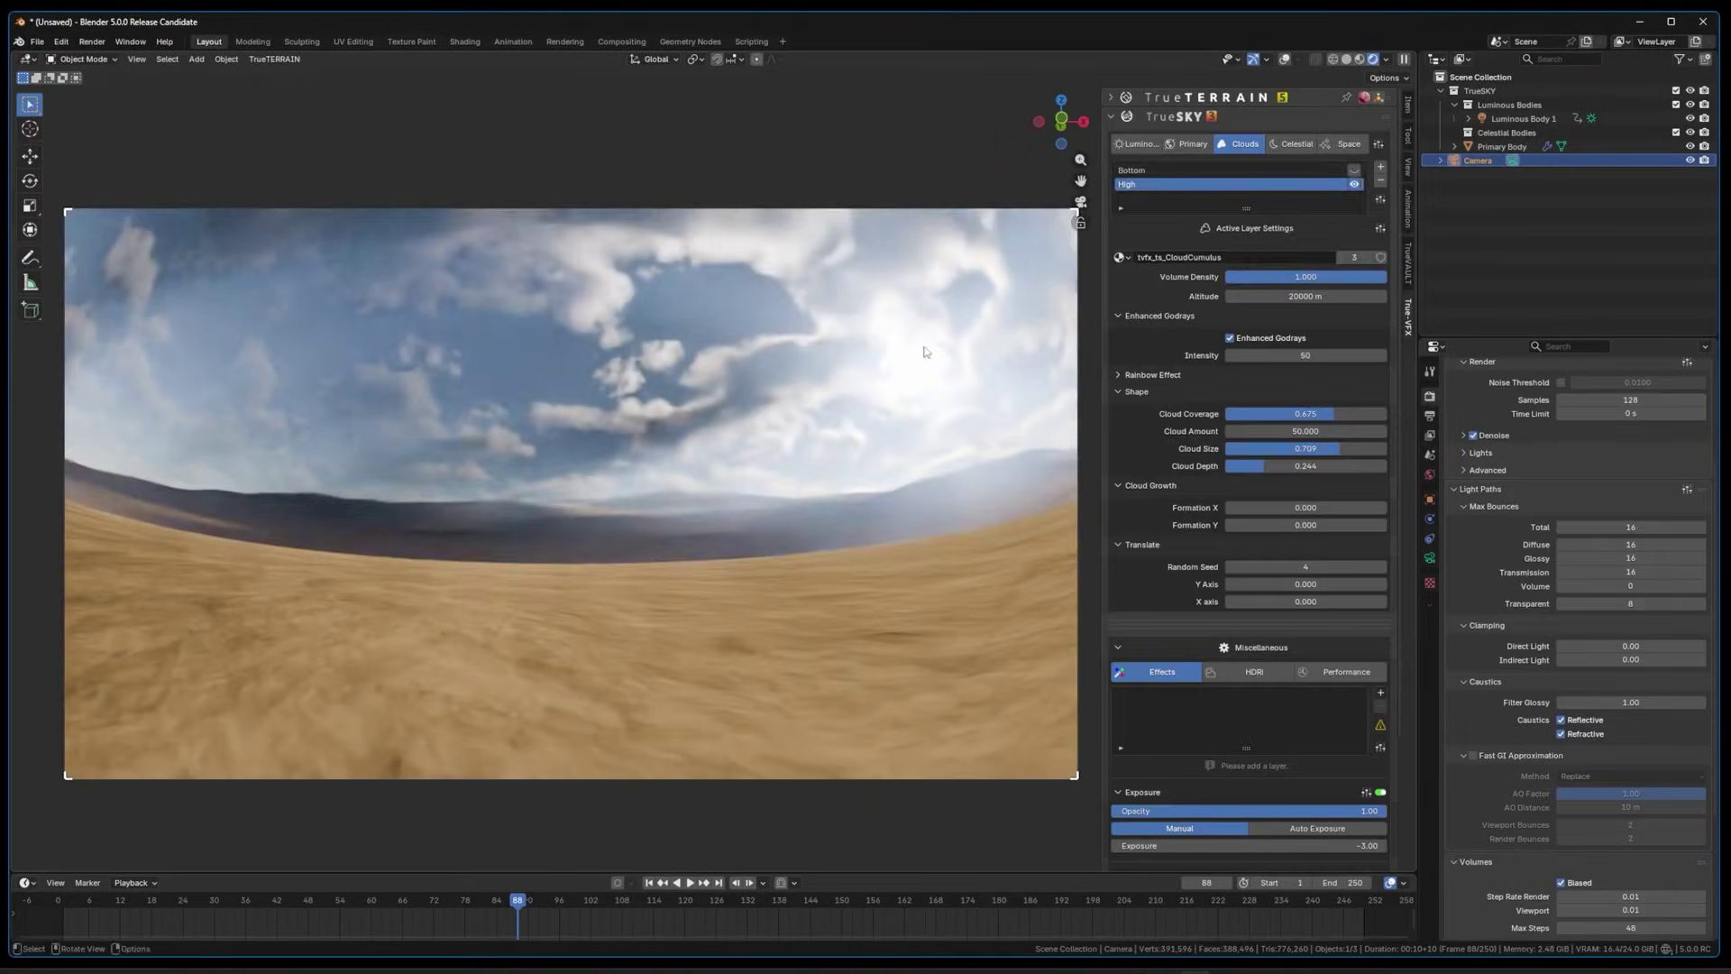
pyautogui.click(1136, 143)
# Adjust the sun's elevation and rotation to give a bright desert day
pyautogui.moveTo(1226, 244); pyautogui.dragTo(1290, 243)
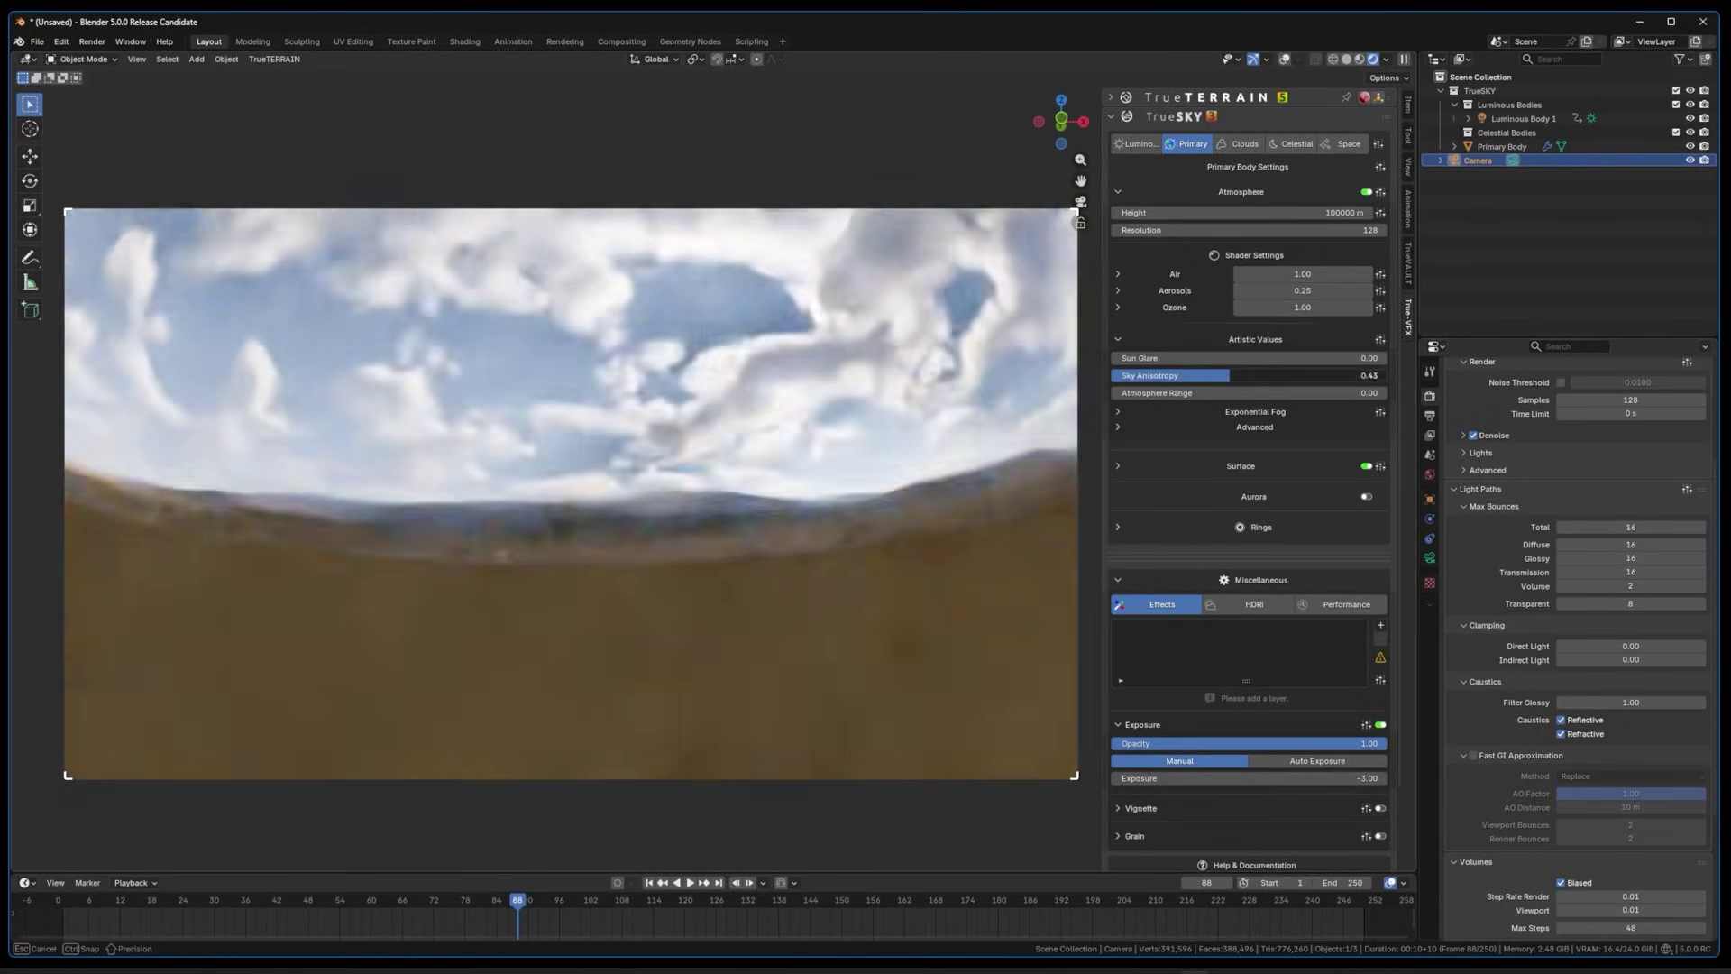
pyautogui.moveTo(1245, 257); pyautogui.dragTo(1299, 257)
pyautogui.scroll(-1, 1253, 541)
pyautogui.moveTo(1306, 619)
pyautogui.mouseDown()
pyautogui.moveTo(1316, 633)
pyautogui.moveTo(1299, 633)
pyautogui.mouseUp()
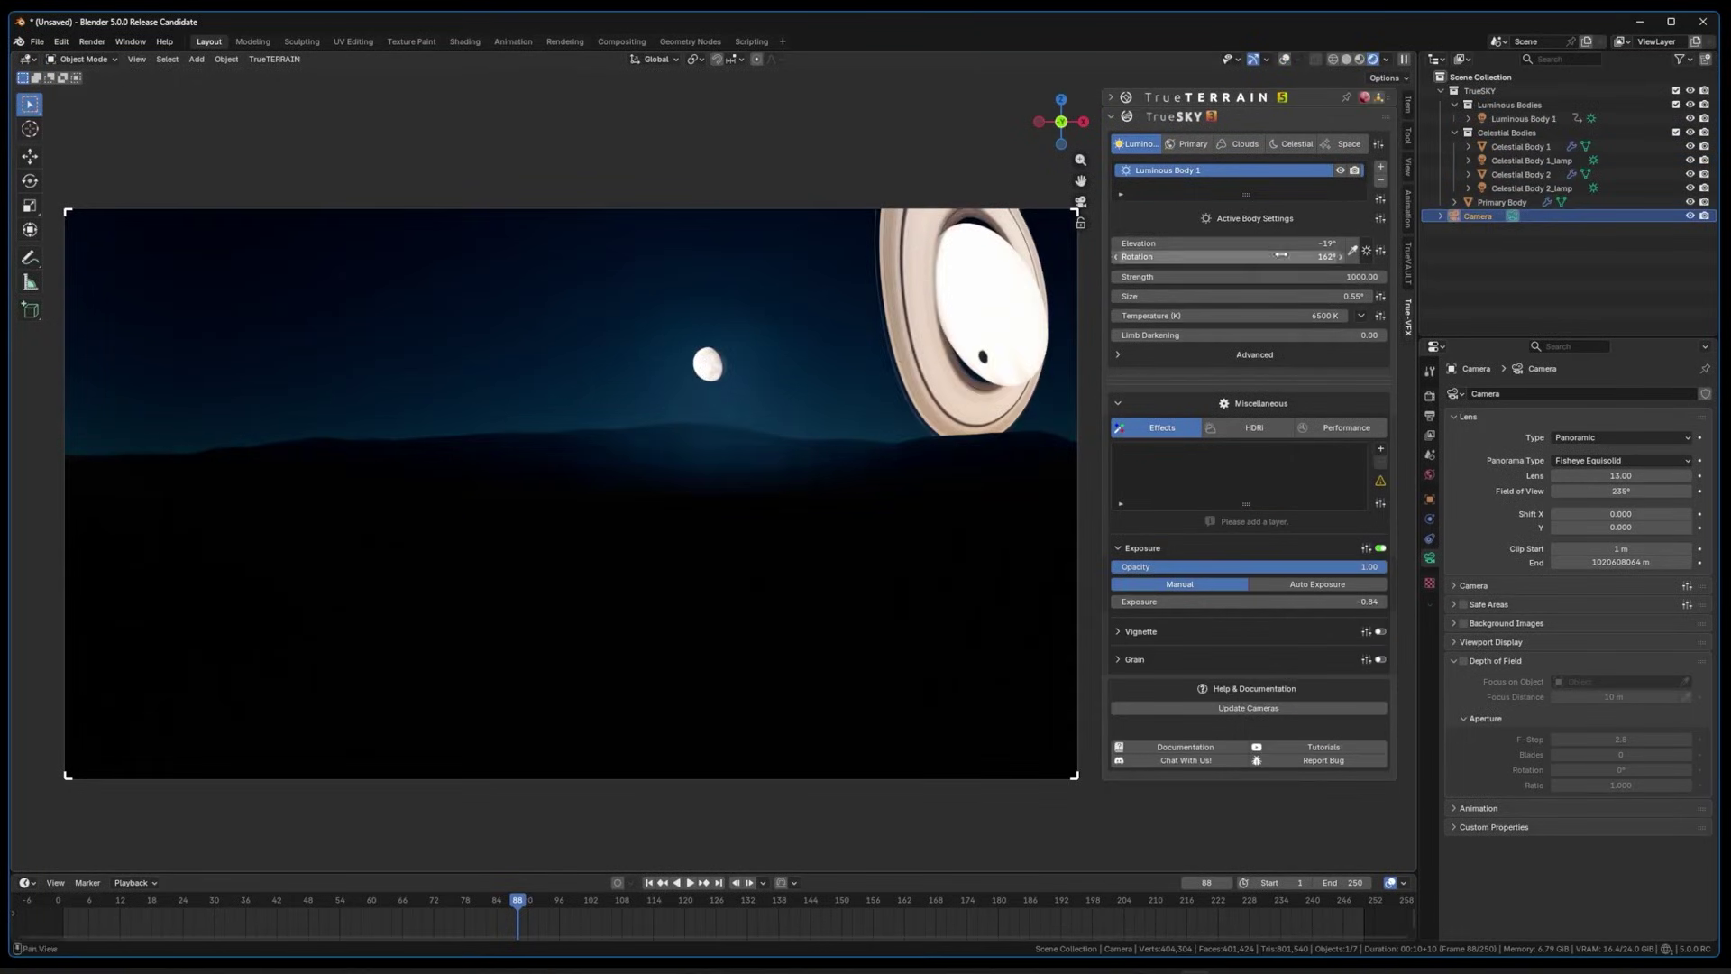
pyautogui.moveTo(1280, 255)
pyautogui.mouseDown()
pyautogui.moveTo(1321, 230)
pyautogui.moveTo(1271, 227)
pyautogui.mouseUp()
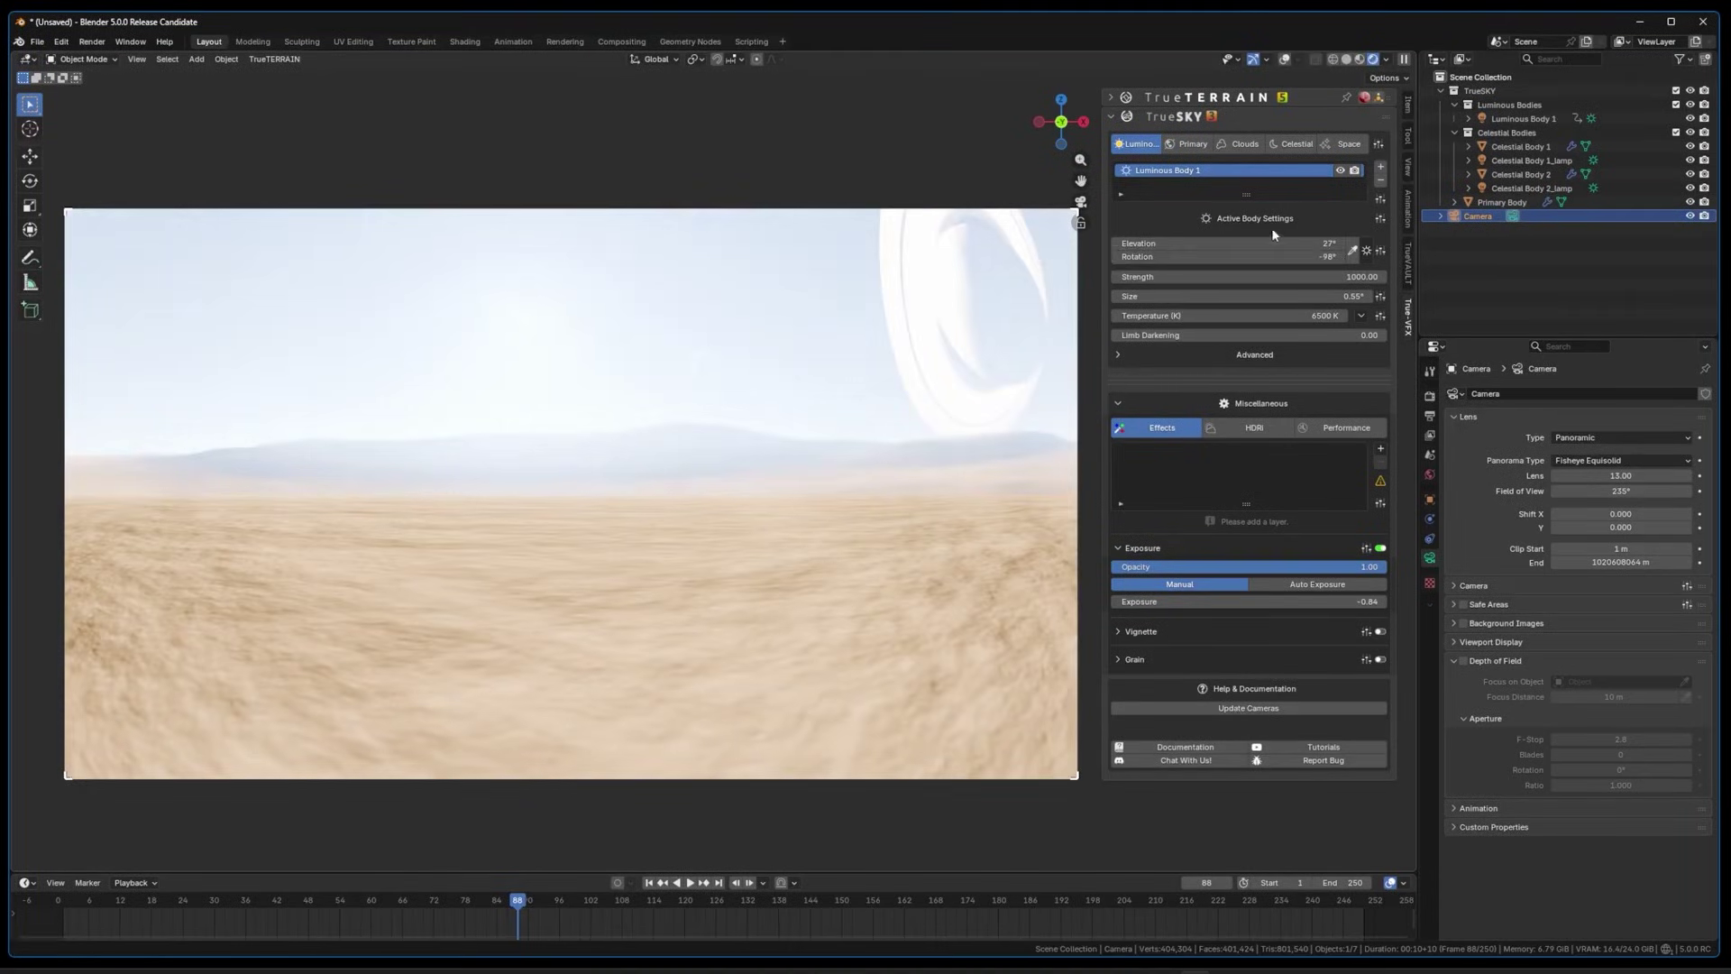
pyautogui.click(1381, 181)
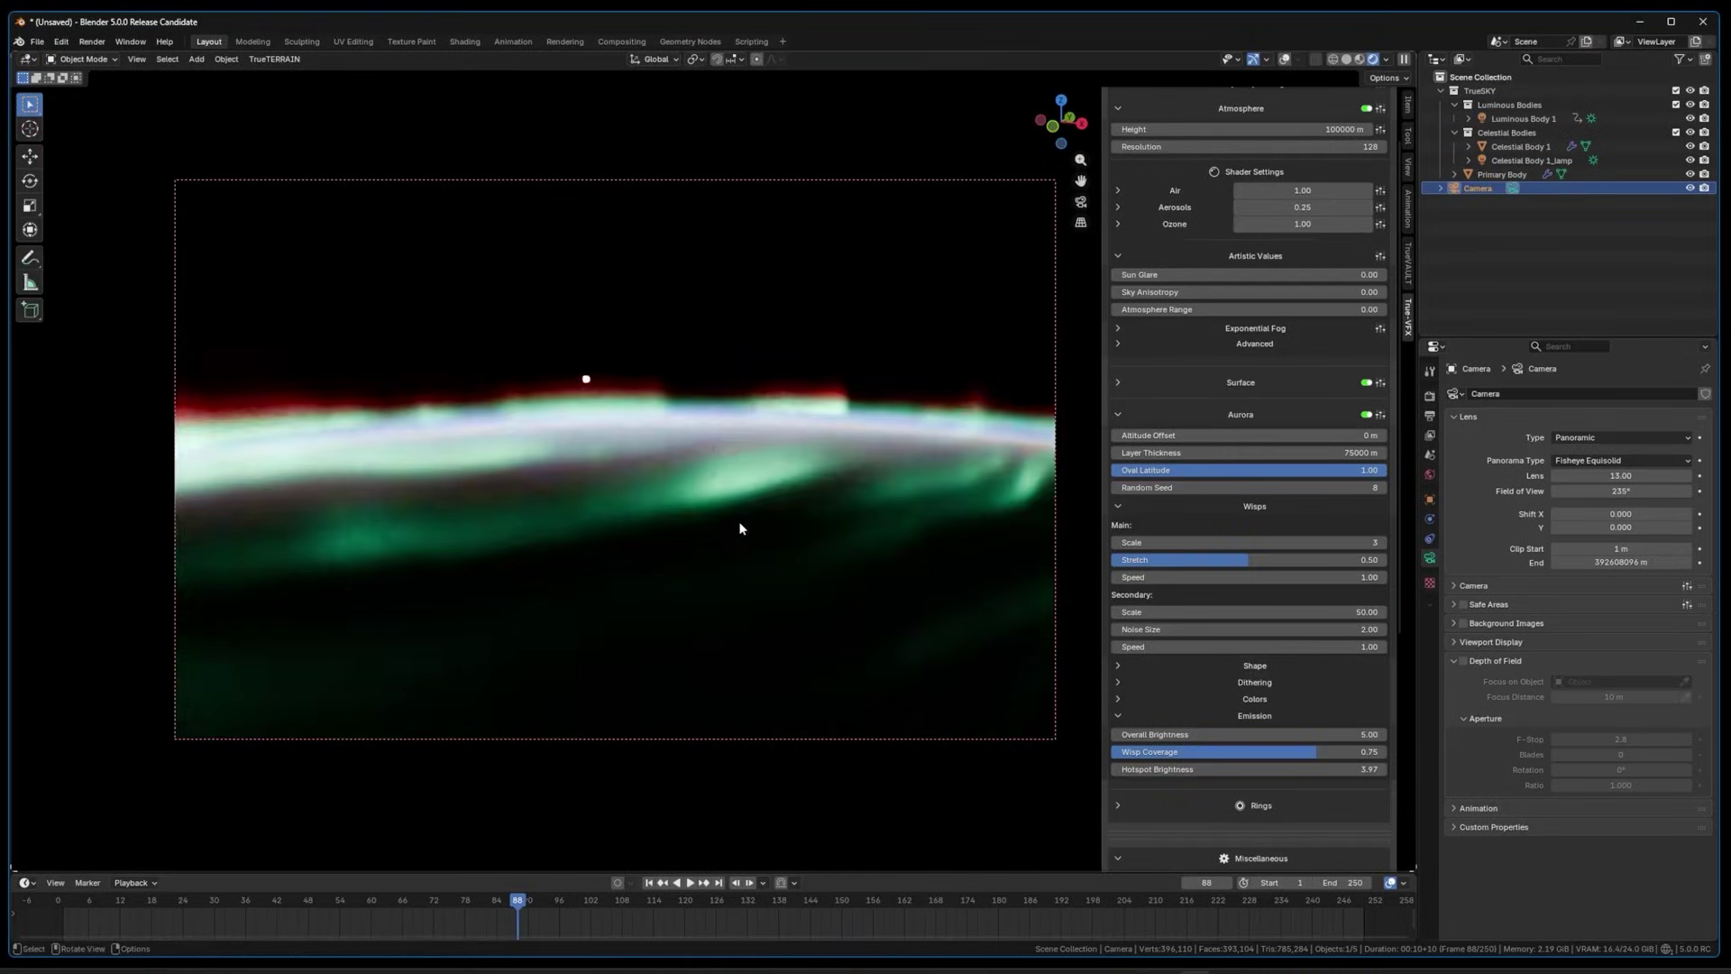
# Set the camera lens to 13.00 and a new clip end, then return to the panoramic camera view
pyautogui.press('Escape')
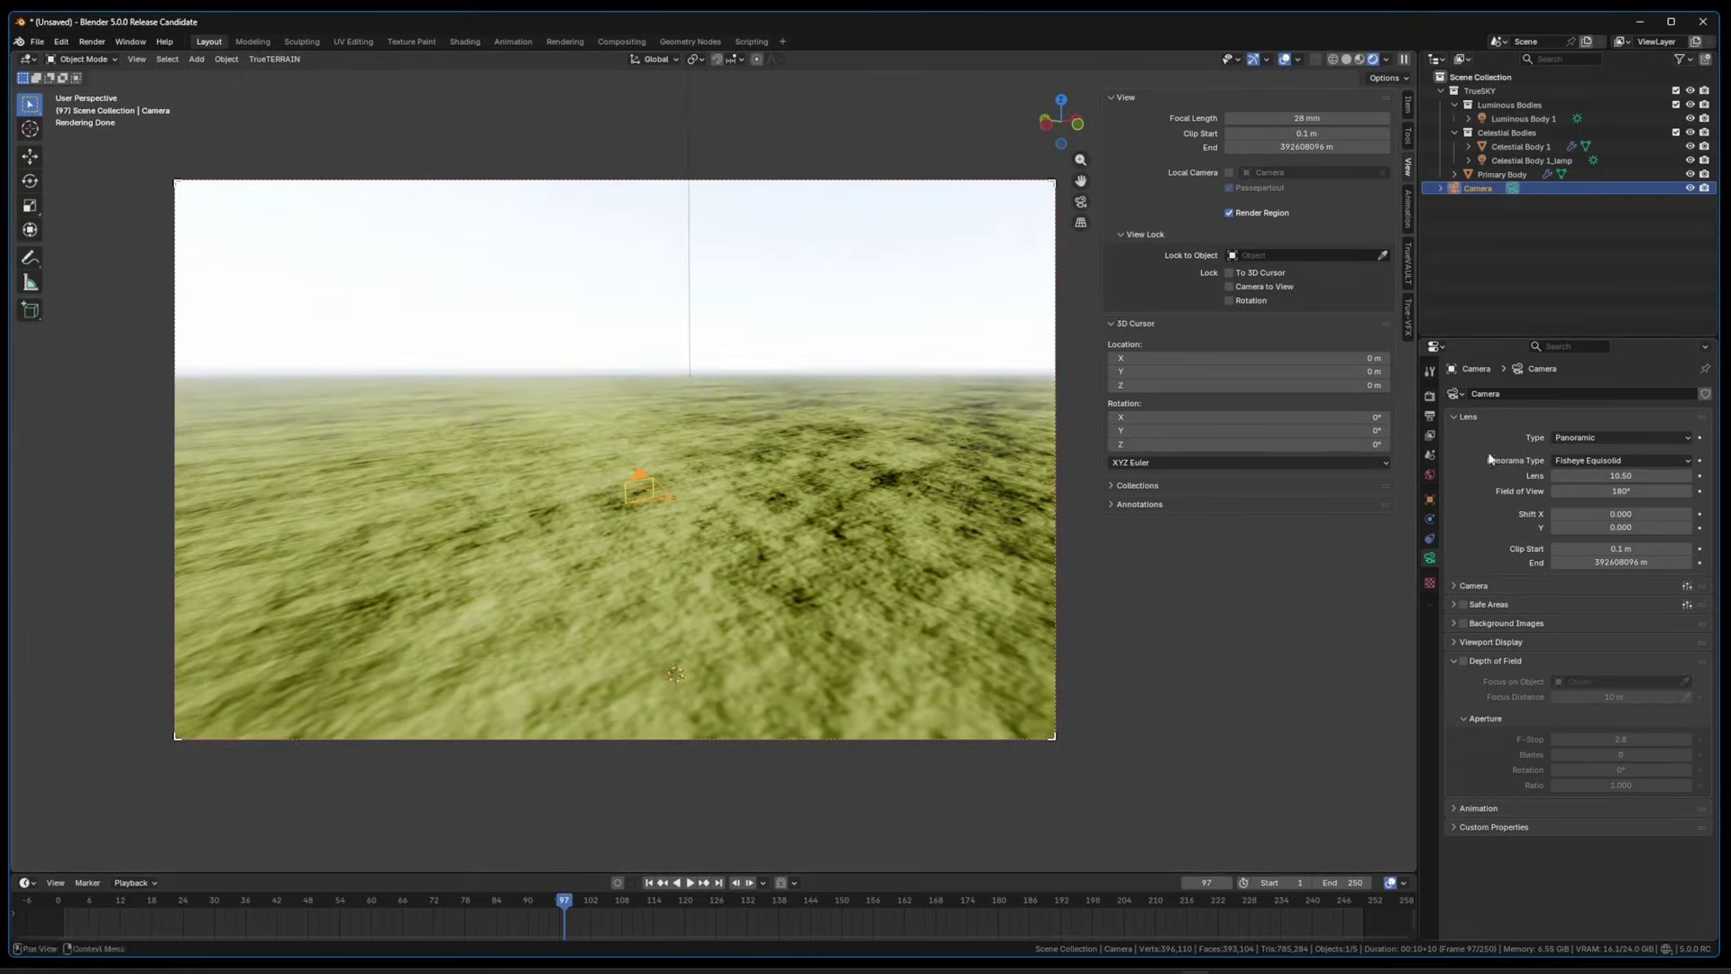
pyautogui.press('Return')
pyautogui.moveTo(847, 351); pyautogui.dragTo(971, 341, button='middle')
pyautogui.press('Return')
pyautogui.press('KP_0')
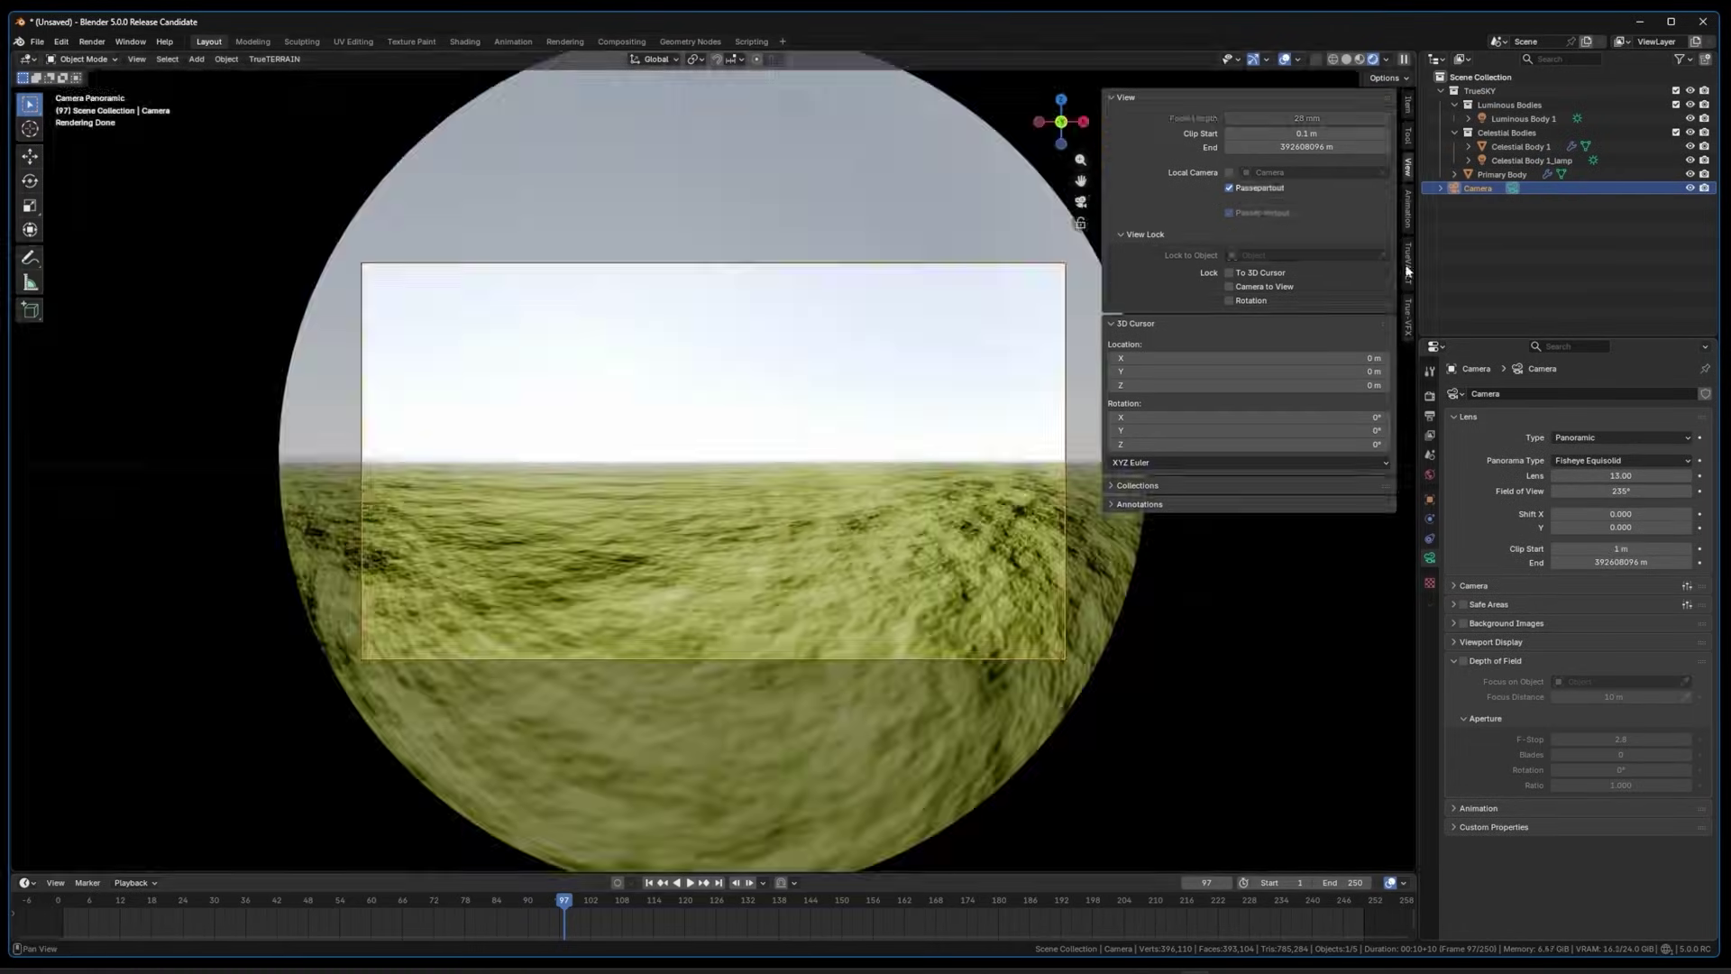
# Set the exposure effect to -3.0 and swing the sun's rotation to 21°
pyautogui.click(1409, 316)
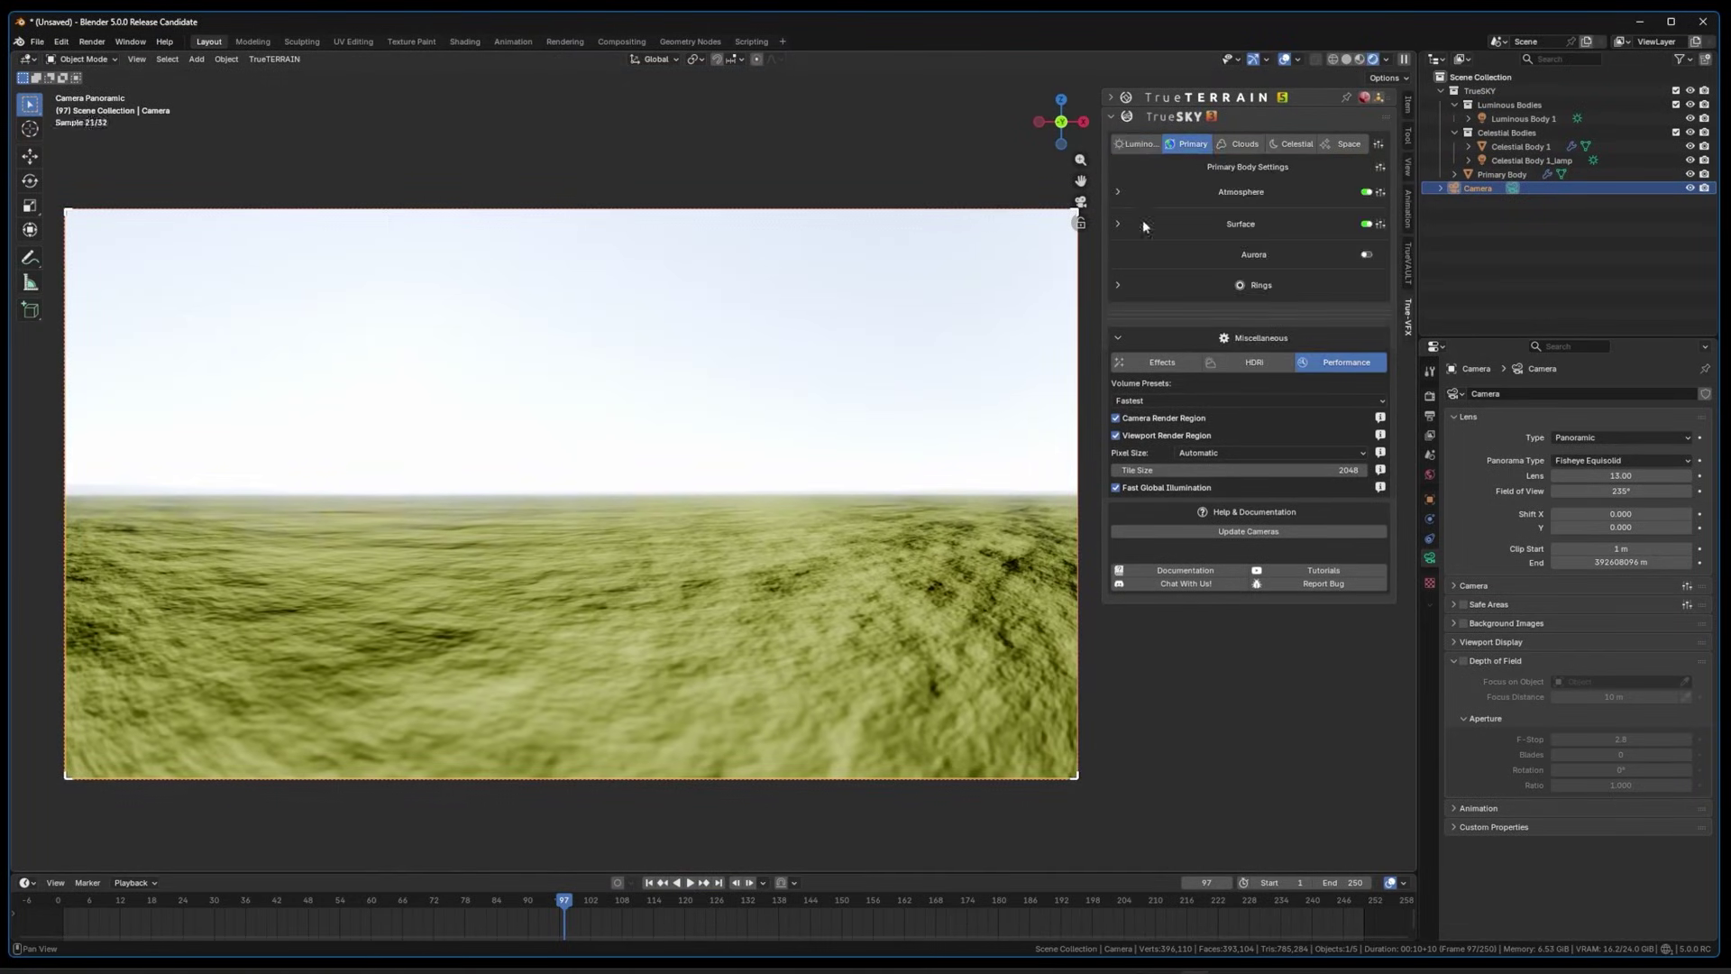
pyautogui.click(1162, 427)
pyautogui.click(1303, 602)
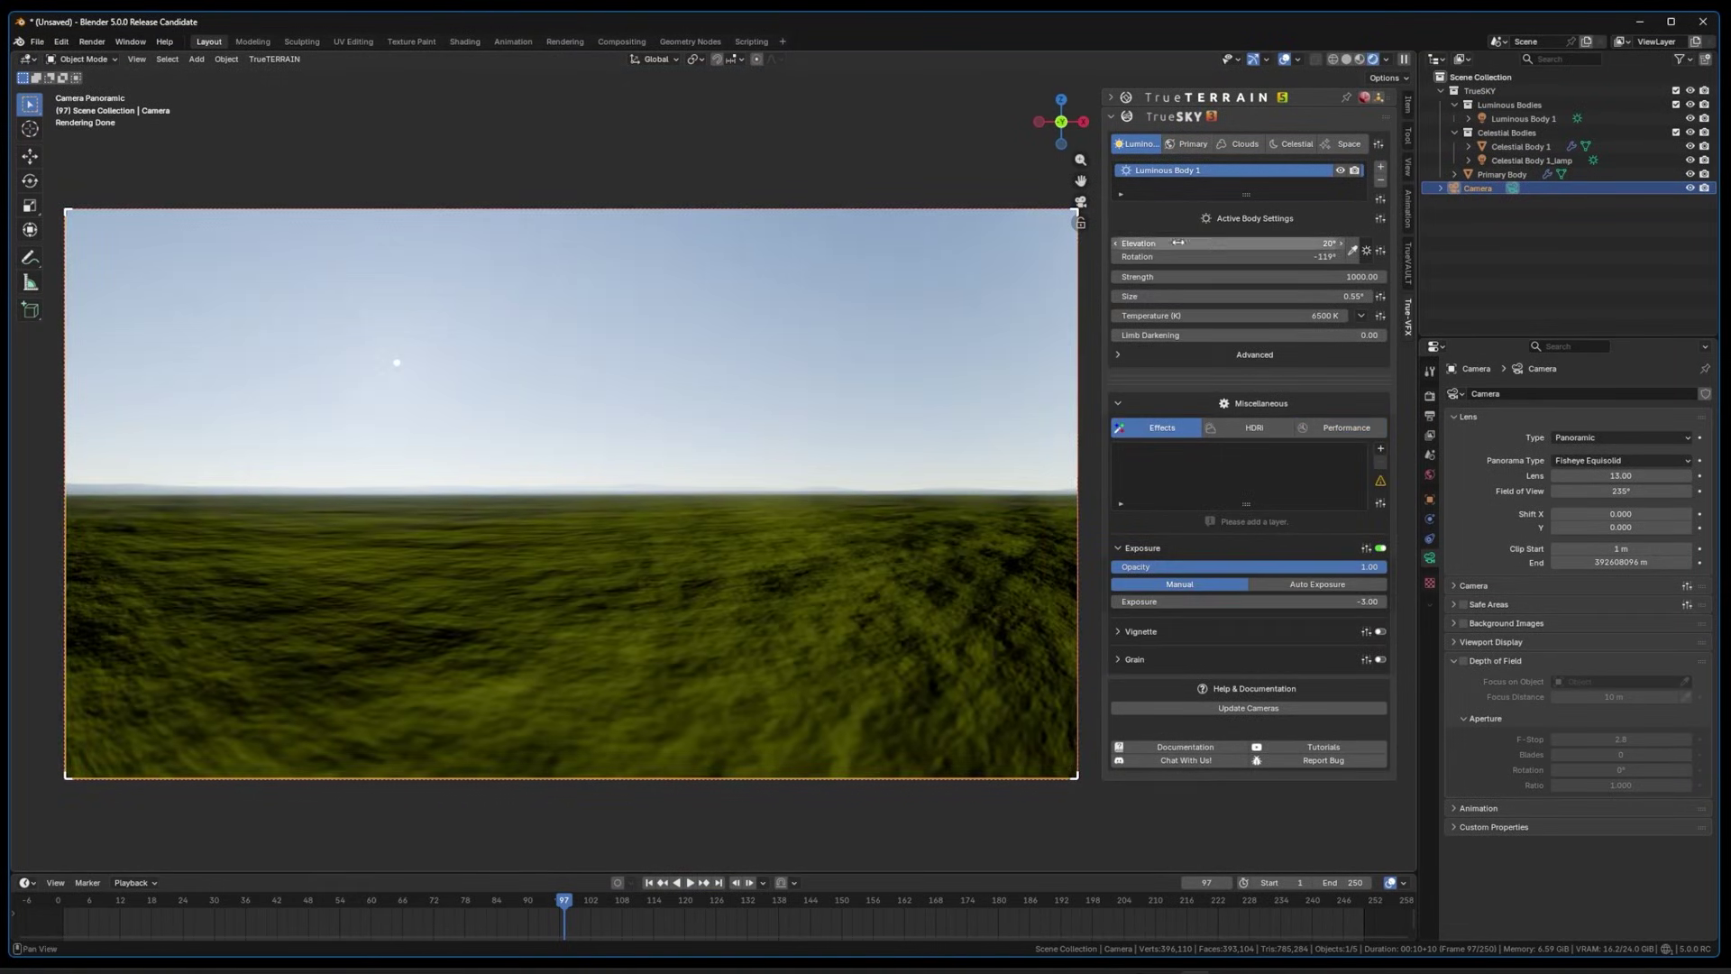
pyautogui.moveTo(1173, 256); pyautogui.dragTo(1330, 257)
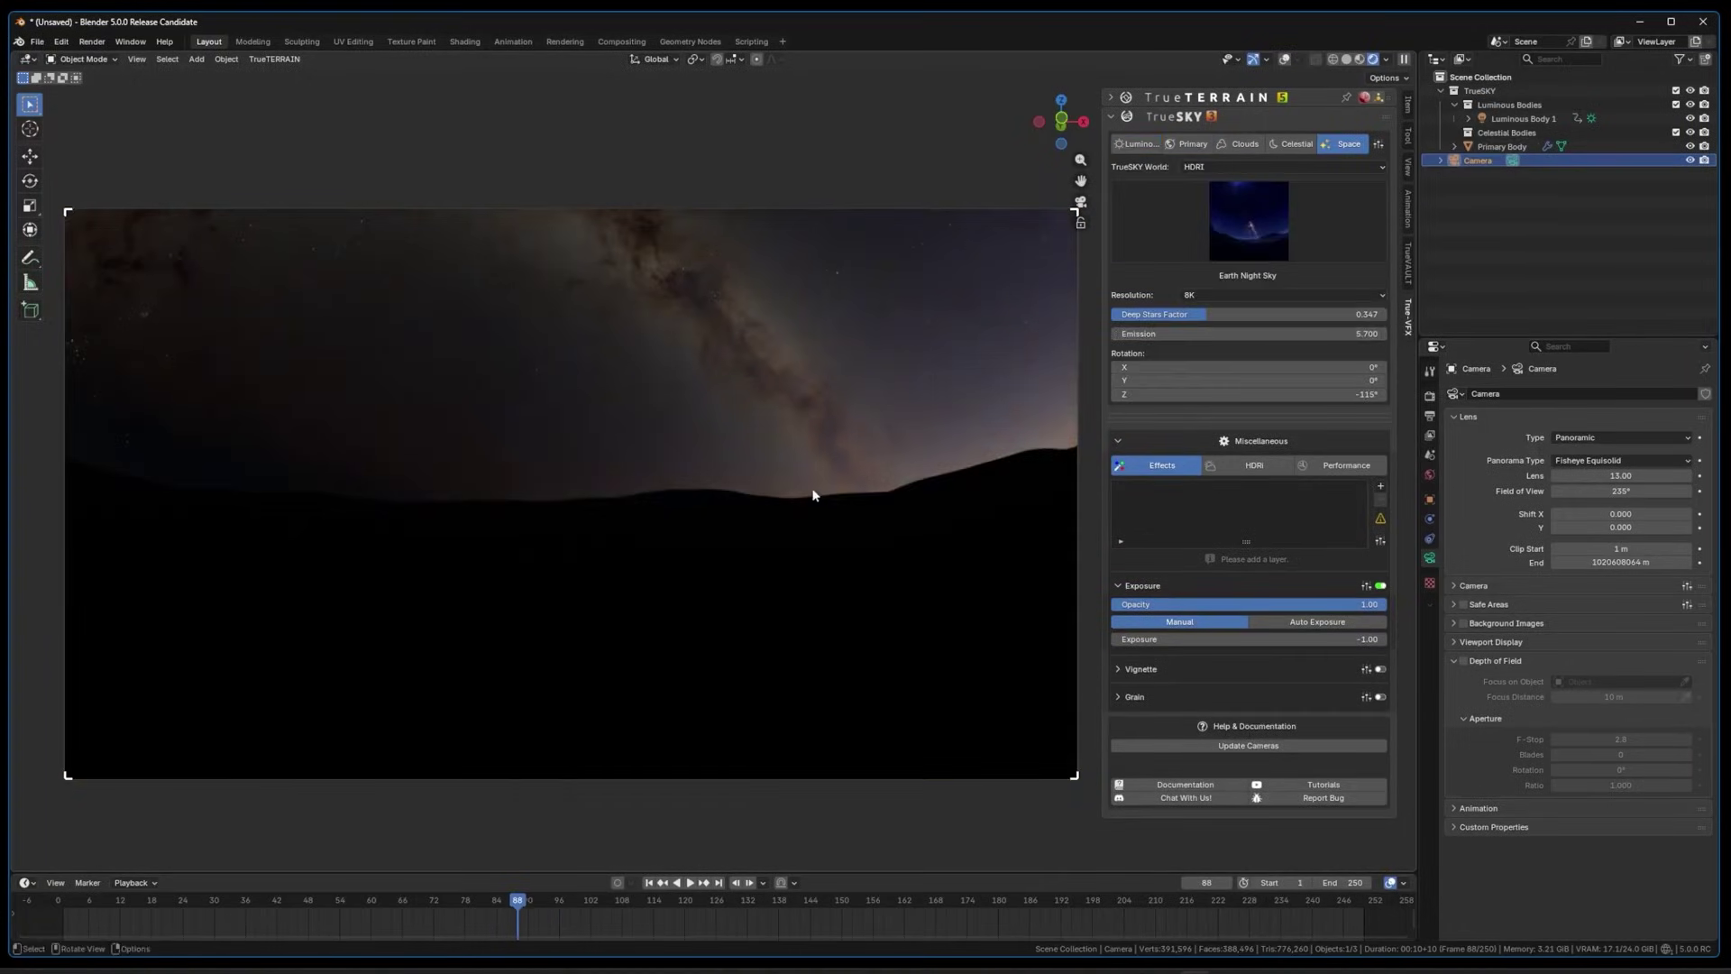
# Try the Crimson Core, Event Horizon and Inferno Nebula HDRIs before choosing Dark Space
pyautogui.click(1249, 221)
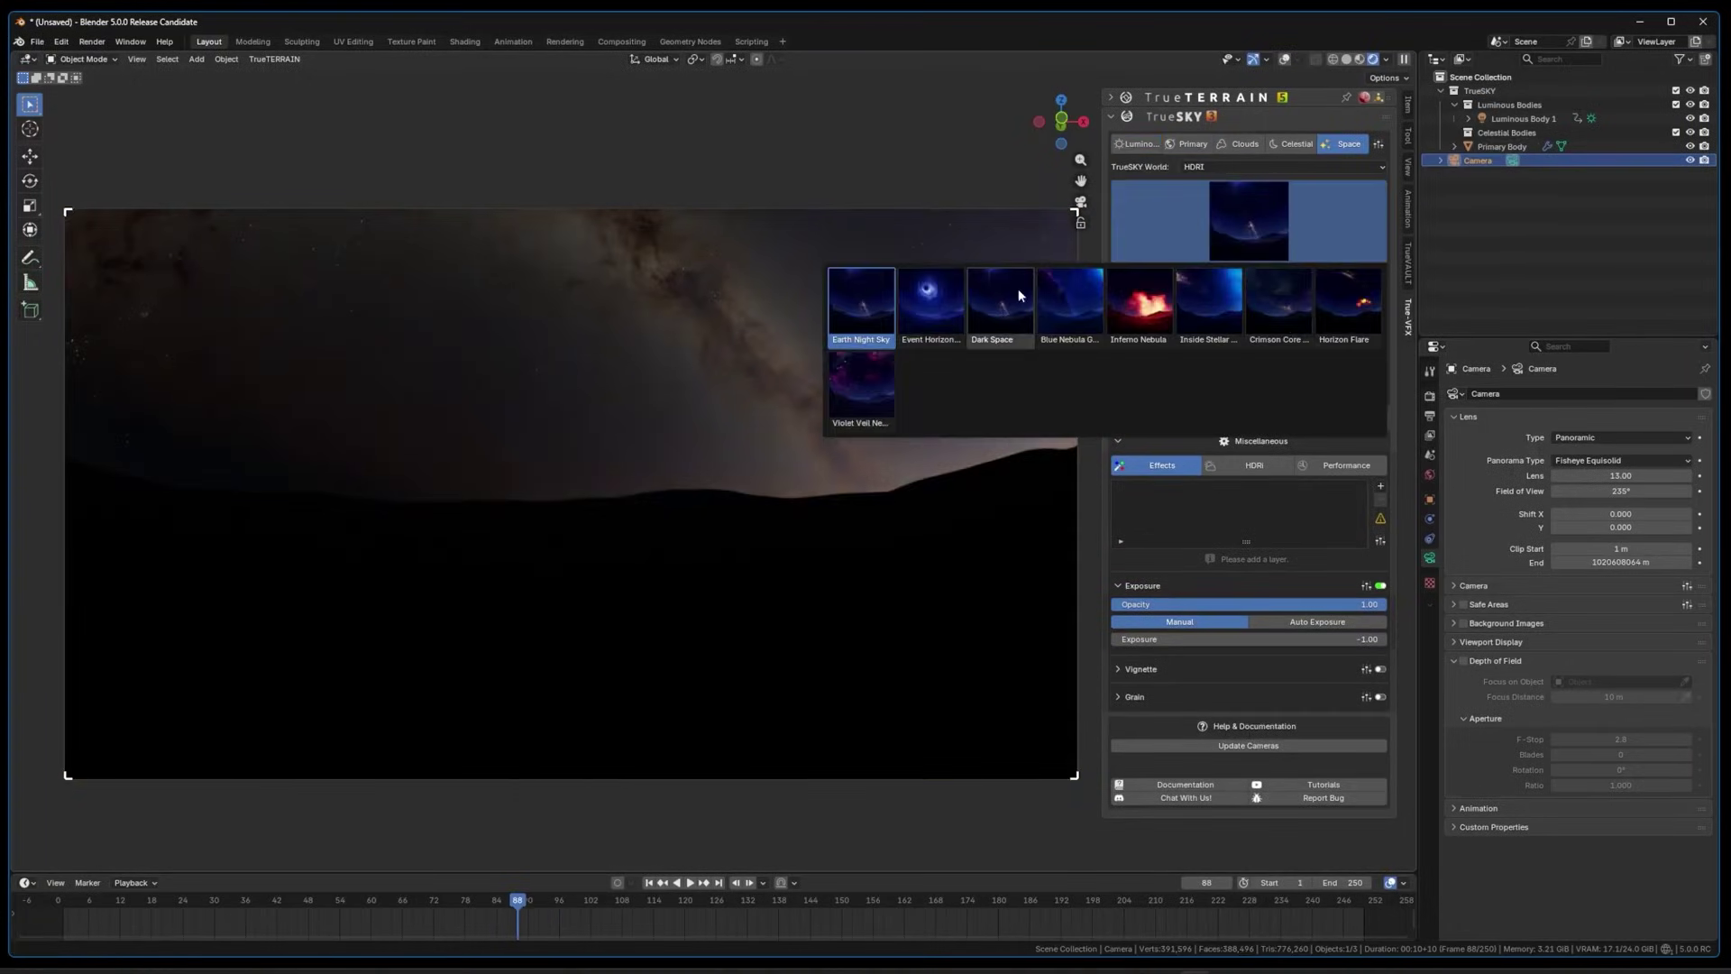
pyautogui.click(1280, 298)
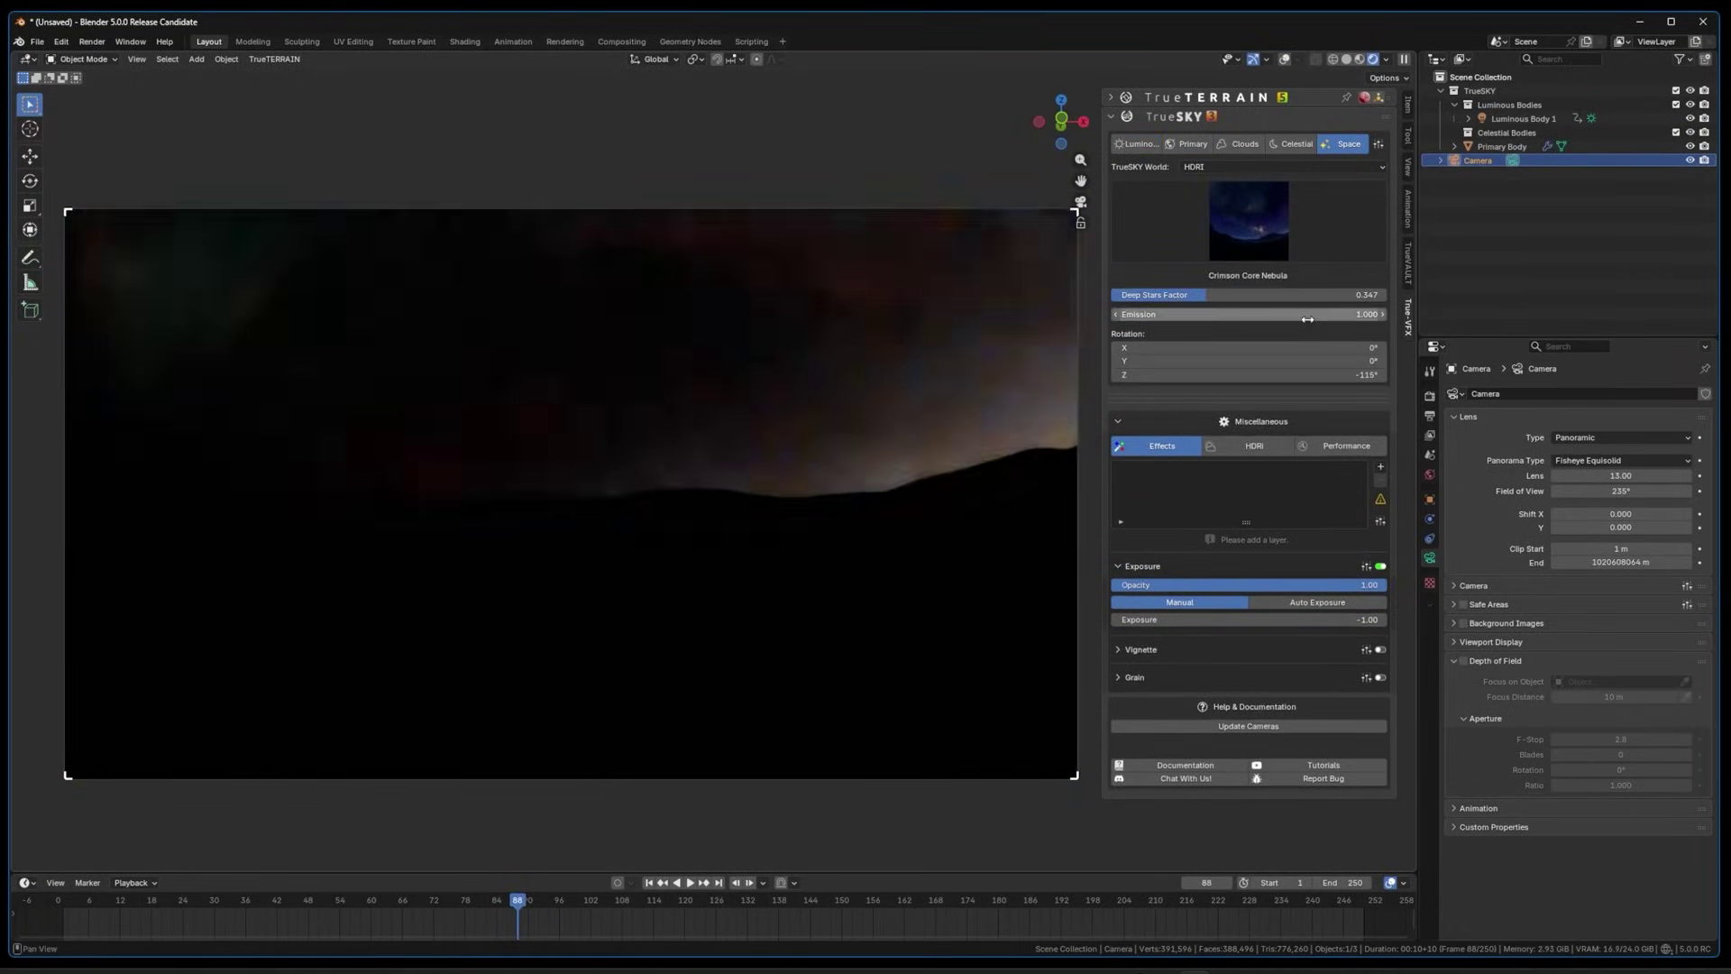
pyautogui.click(1249, 221)
pyautogui.click(930, 298)
pyautogui.click(1249, 221)
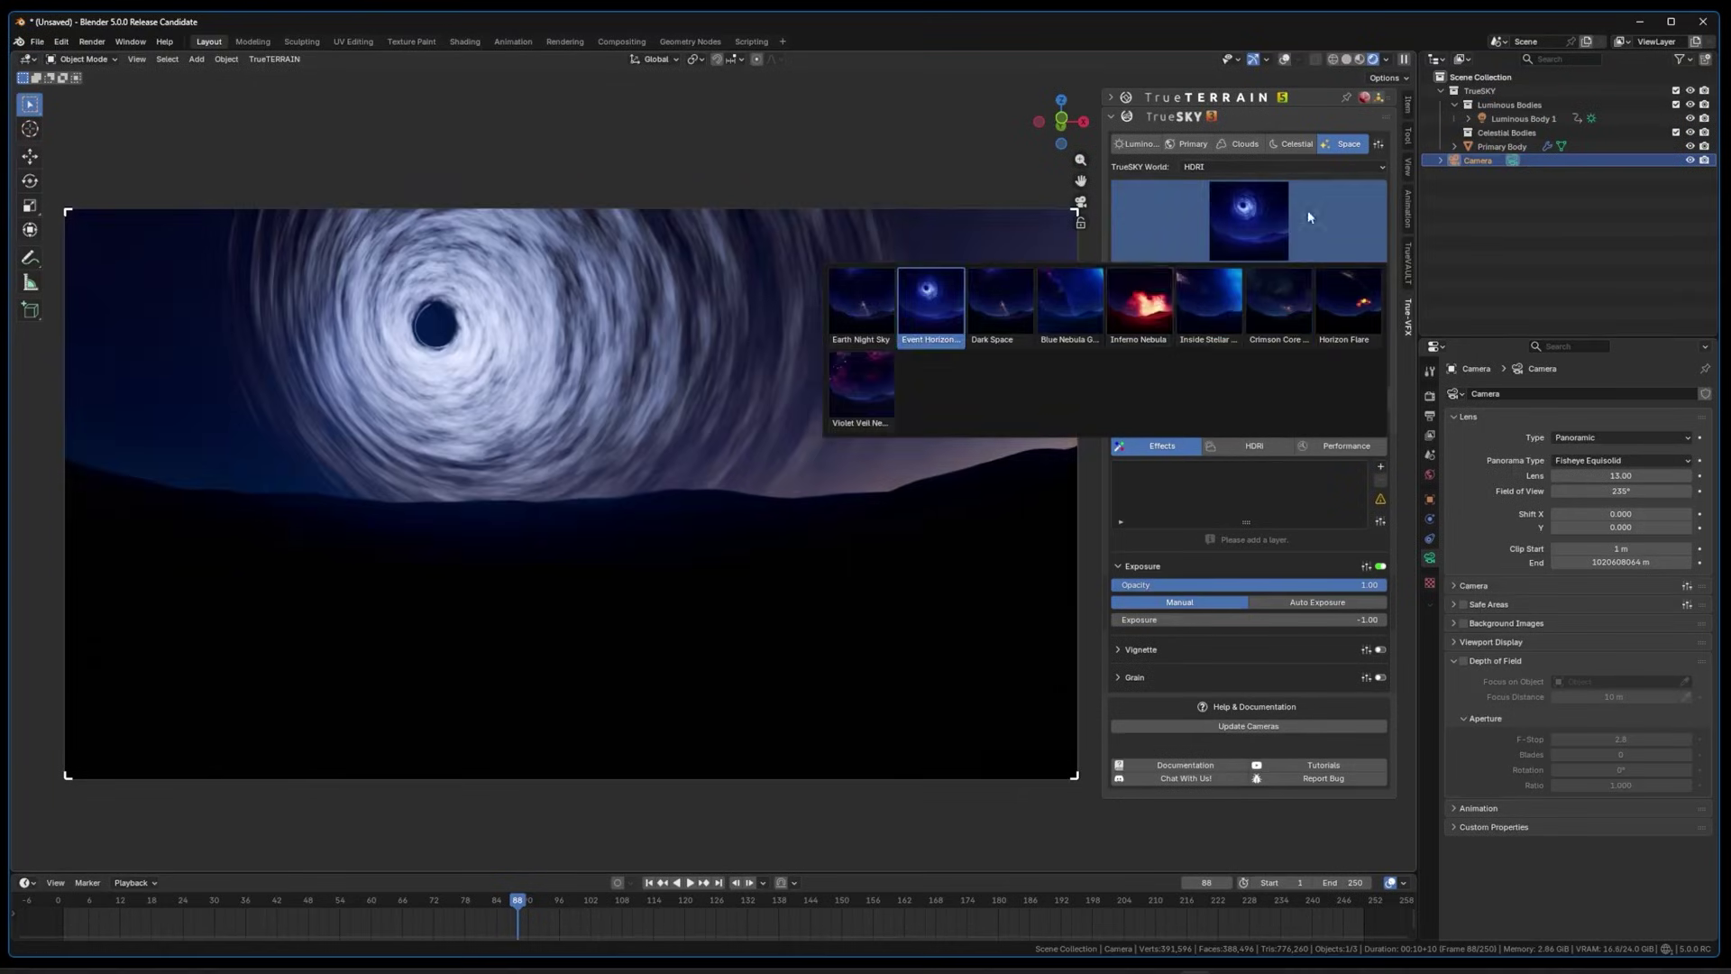
pyautogui.click(1140, 302)
pyautogui.click(1249, 221)
pyautogui.click(1000, 302)
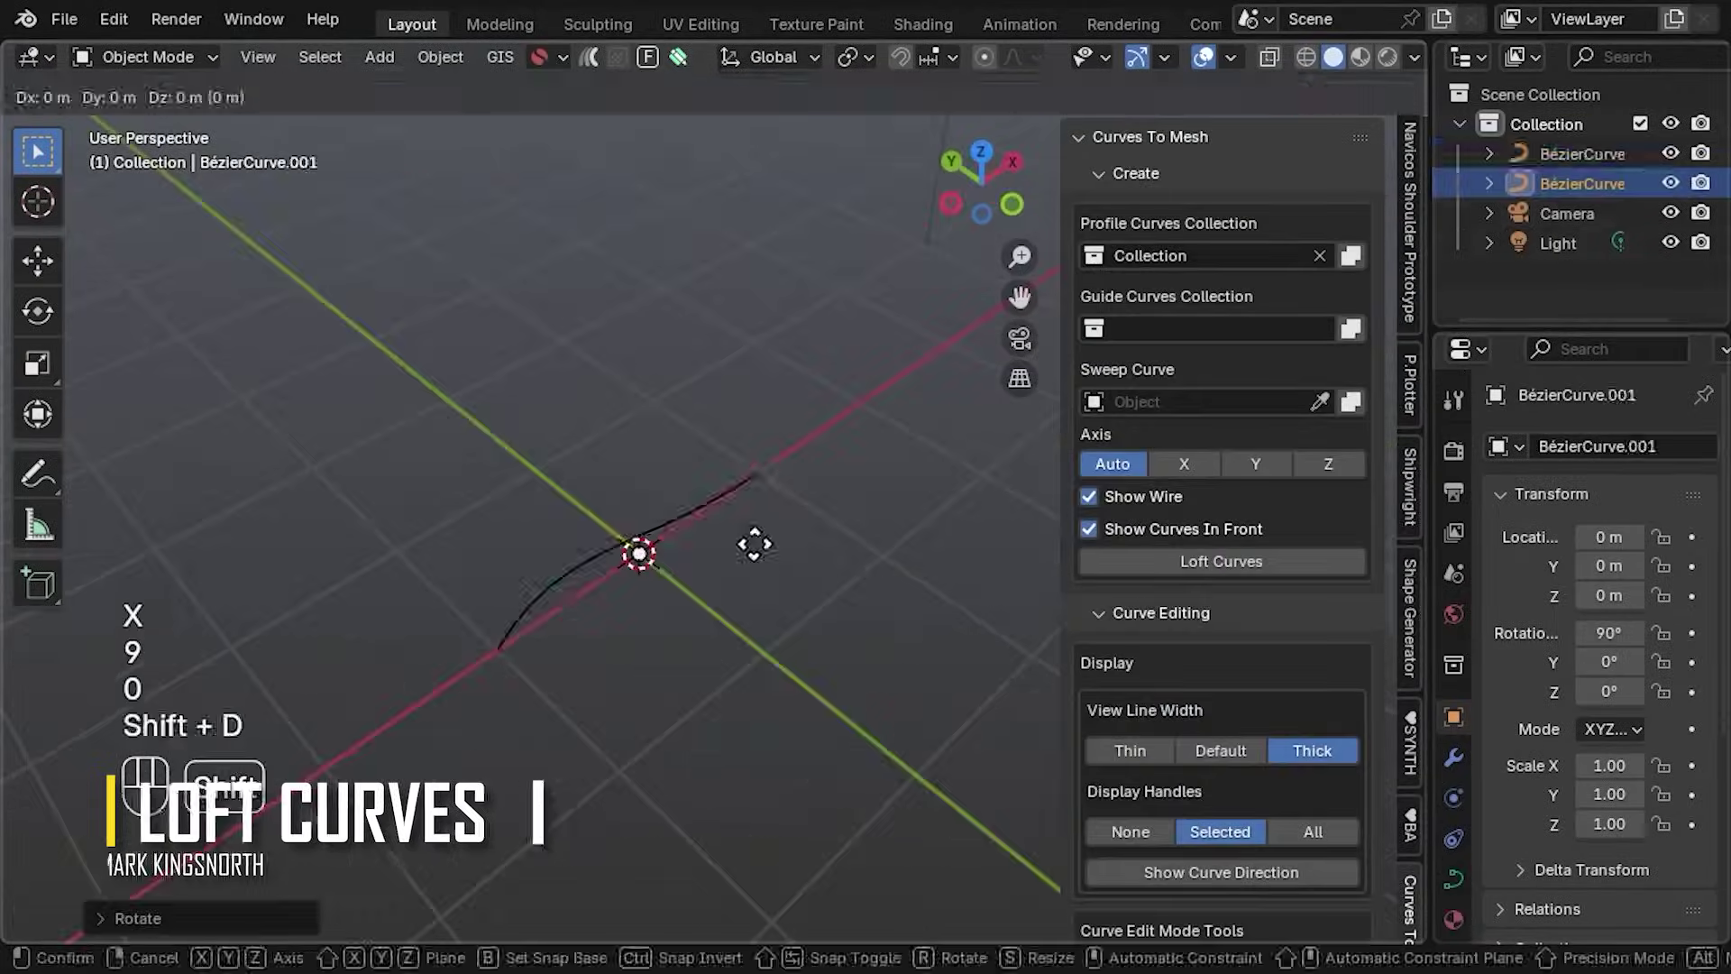
# Duplicate the Bézier curve one unit along Y and move the original one unit back
pyautogui.press('y')
pyautogui.press('1')
pyautogui.click(734, 541)
pyautogui.click(672, 528)
pyautogui.press('g')
pyautogui.press('y')
pyautogui.press('-')
pyautogui.press('1')
pyautogui.click(608, 453)
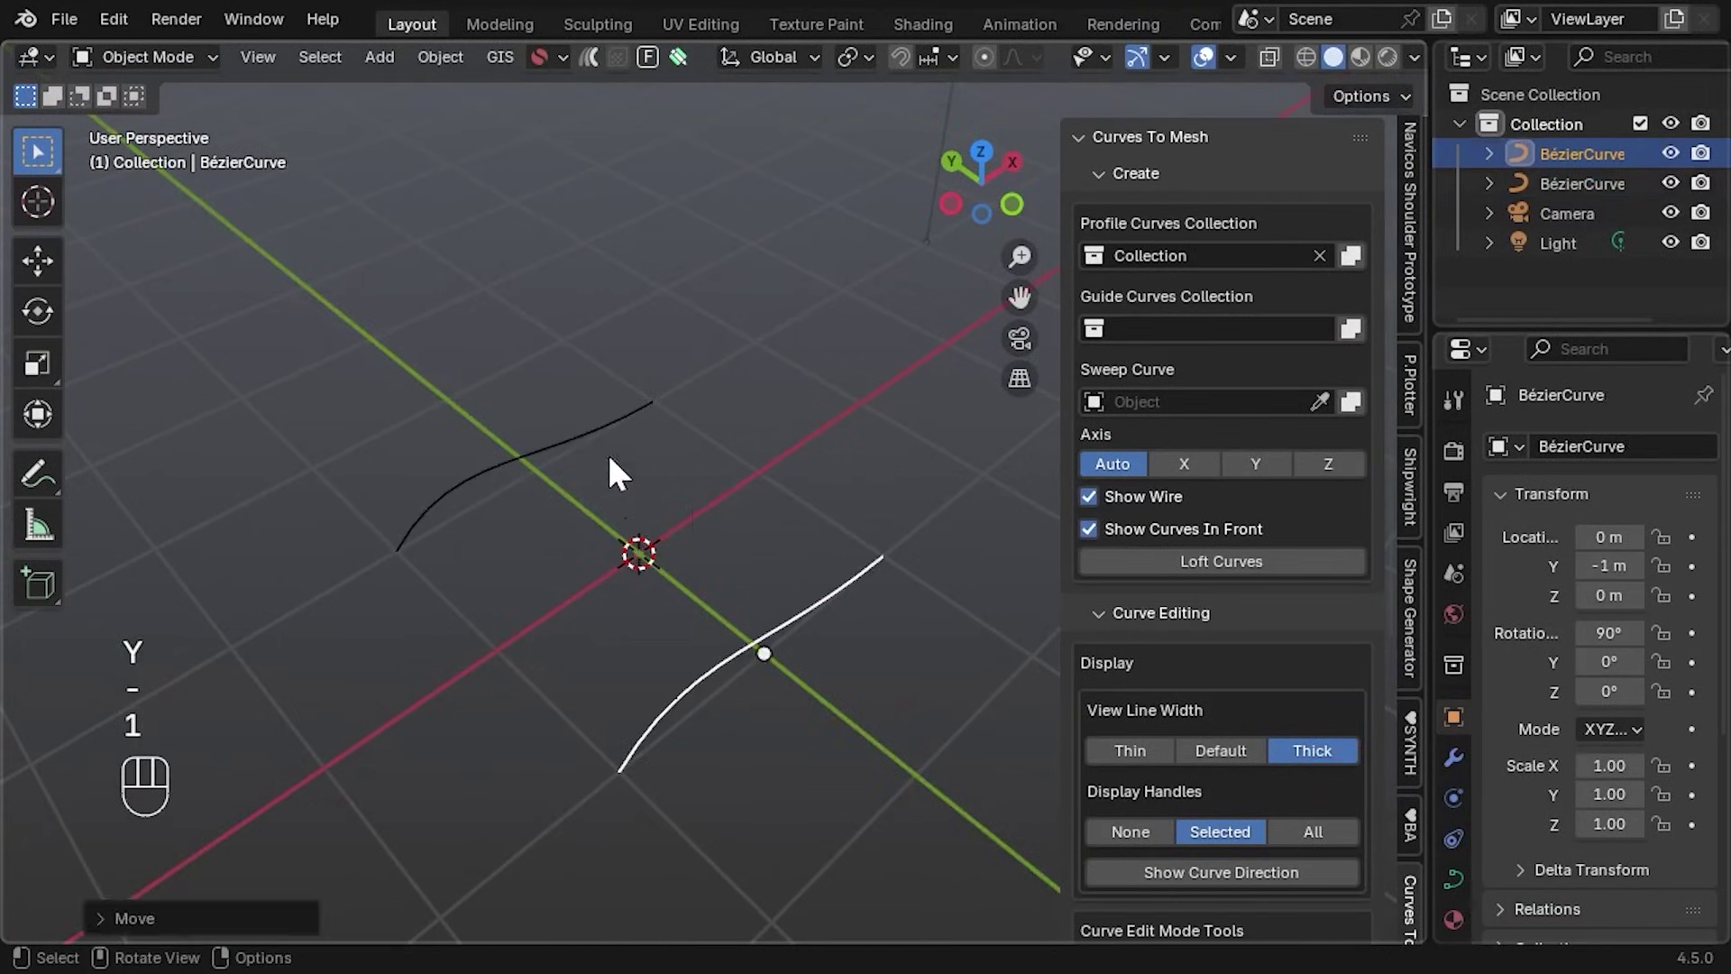
pyautogui.keyDown('shift'); pyautogui.click(607, 446); pyautogui.keyUp('shift')
# Put both curves in a new 'Profiles' collection, loft them, and shift the surface 2.83 m on X
pyautogui.press('m')
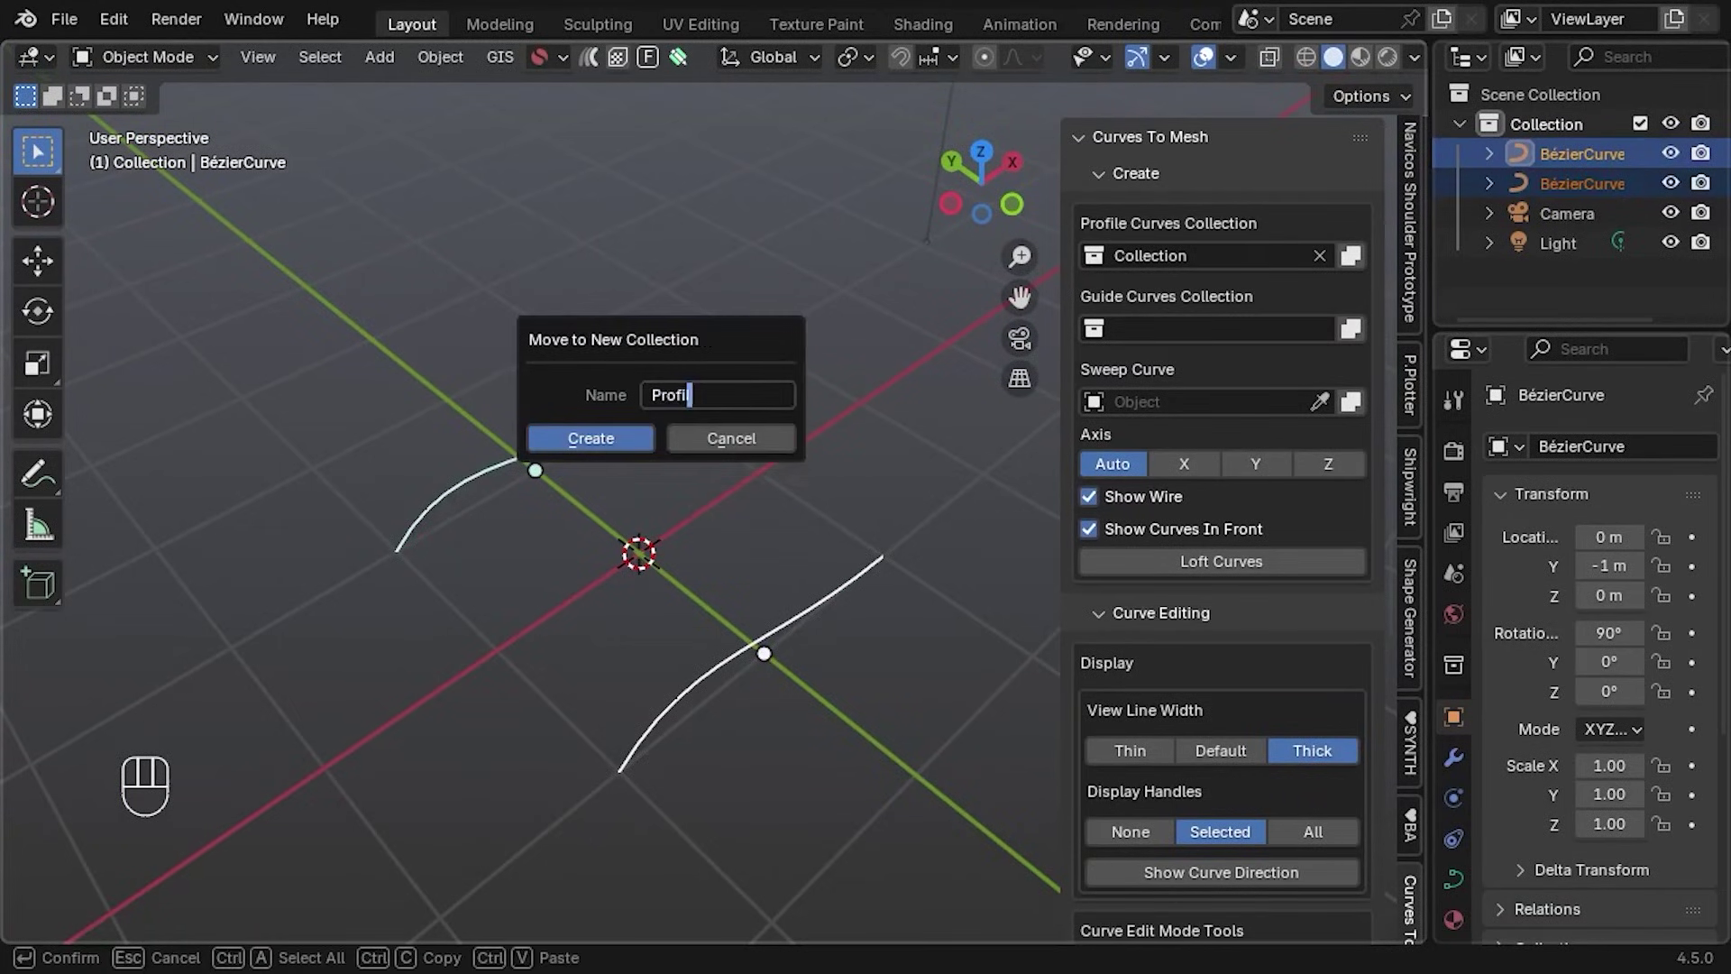
pyautogui.write('Profiles')
pyautogui.press('Return')
pyautogui.click(1216, 256)
pyautogui.click(1157, 298)
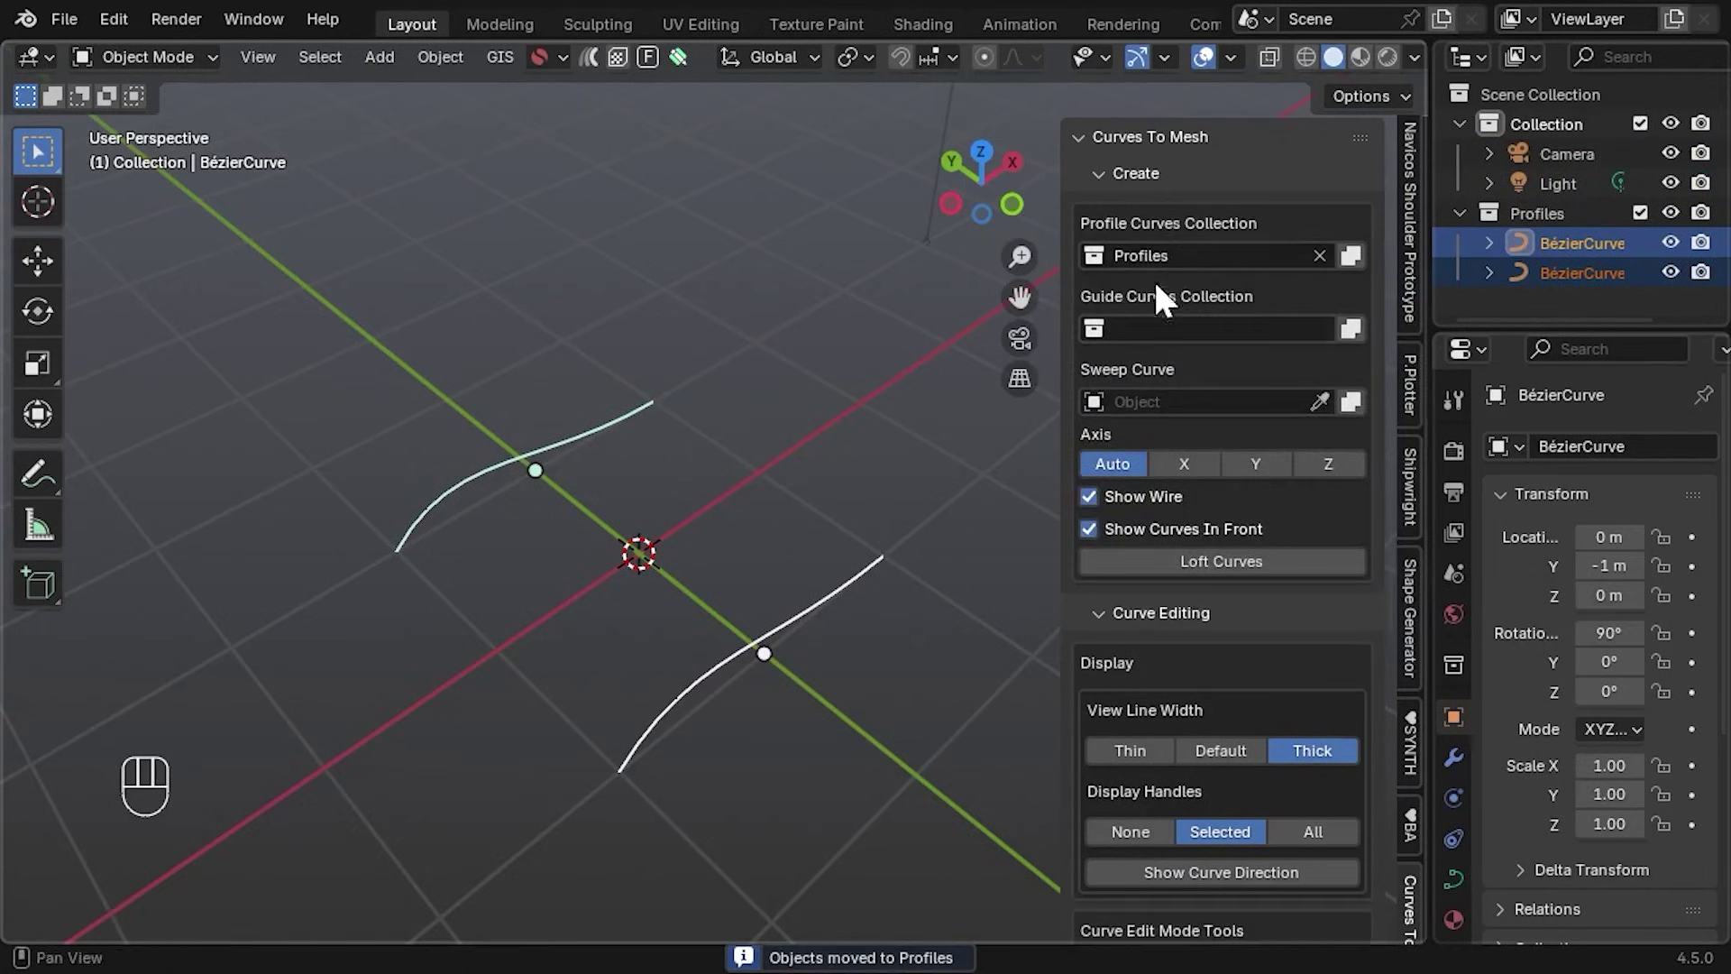
pyautogui.click(1269, 561)
pyautogui.moveTo(1580, 335); pyautogui.dragTo(1577, 415)
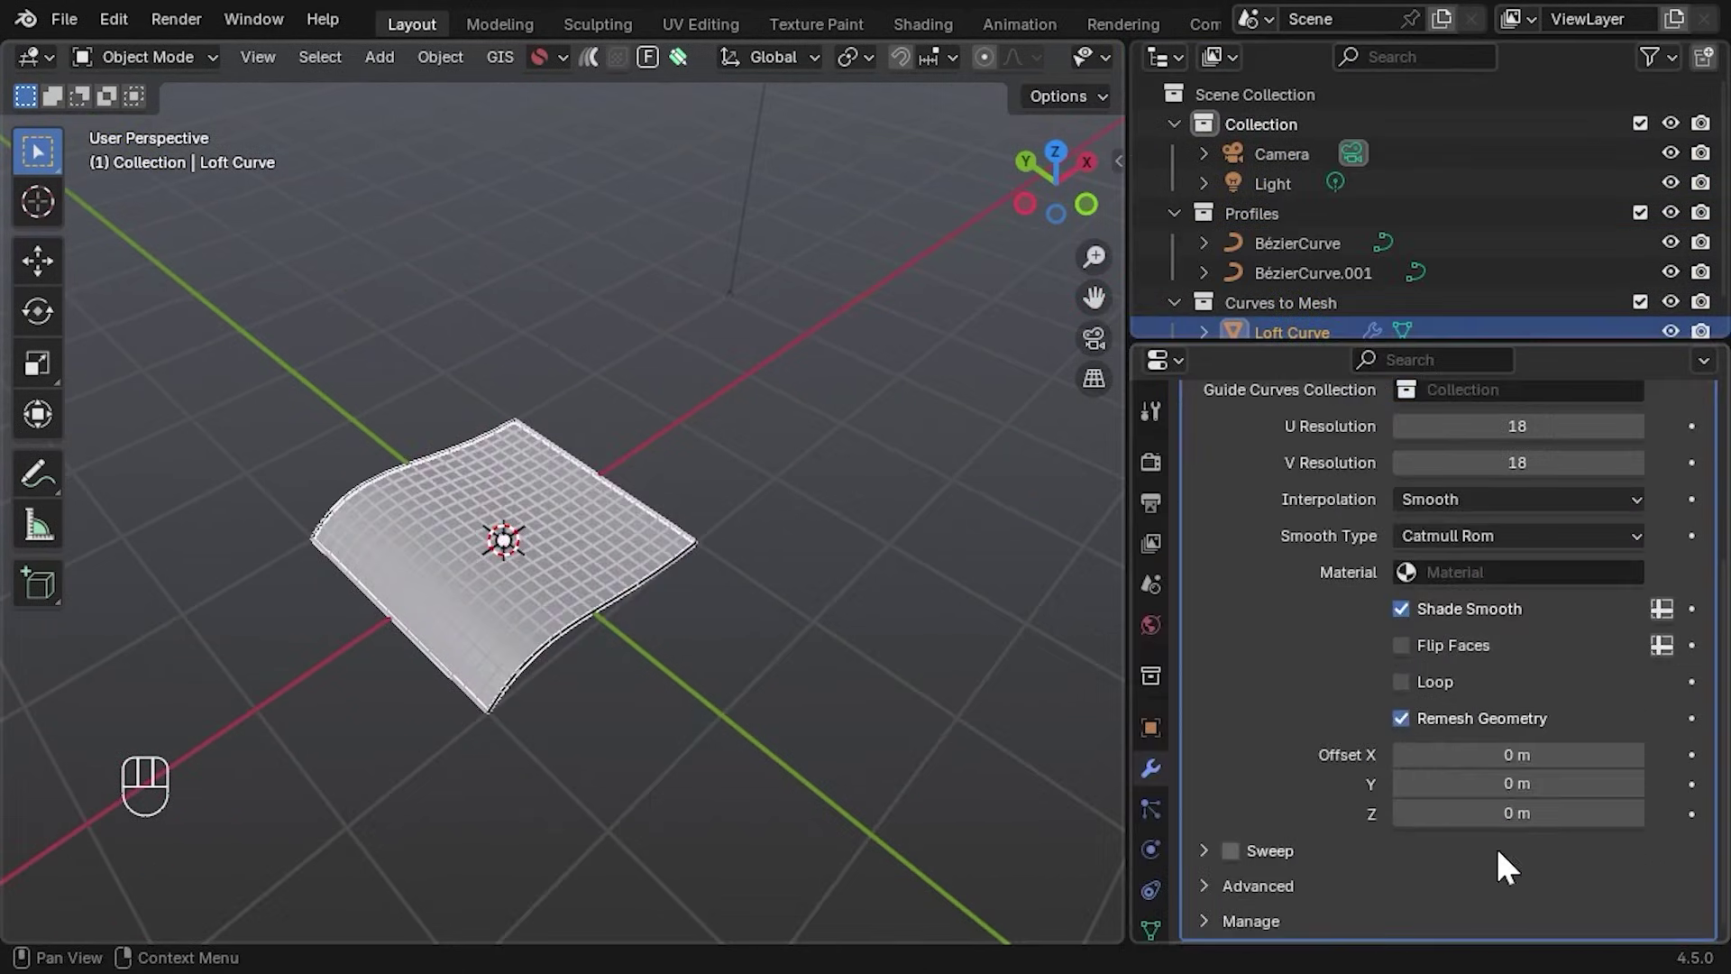
pyautogui.moveTo(1405, 754); pyautogui.dragTo(1560, 754)
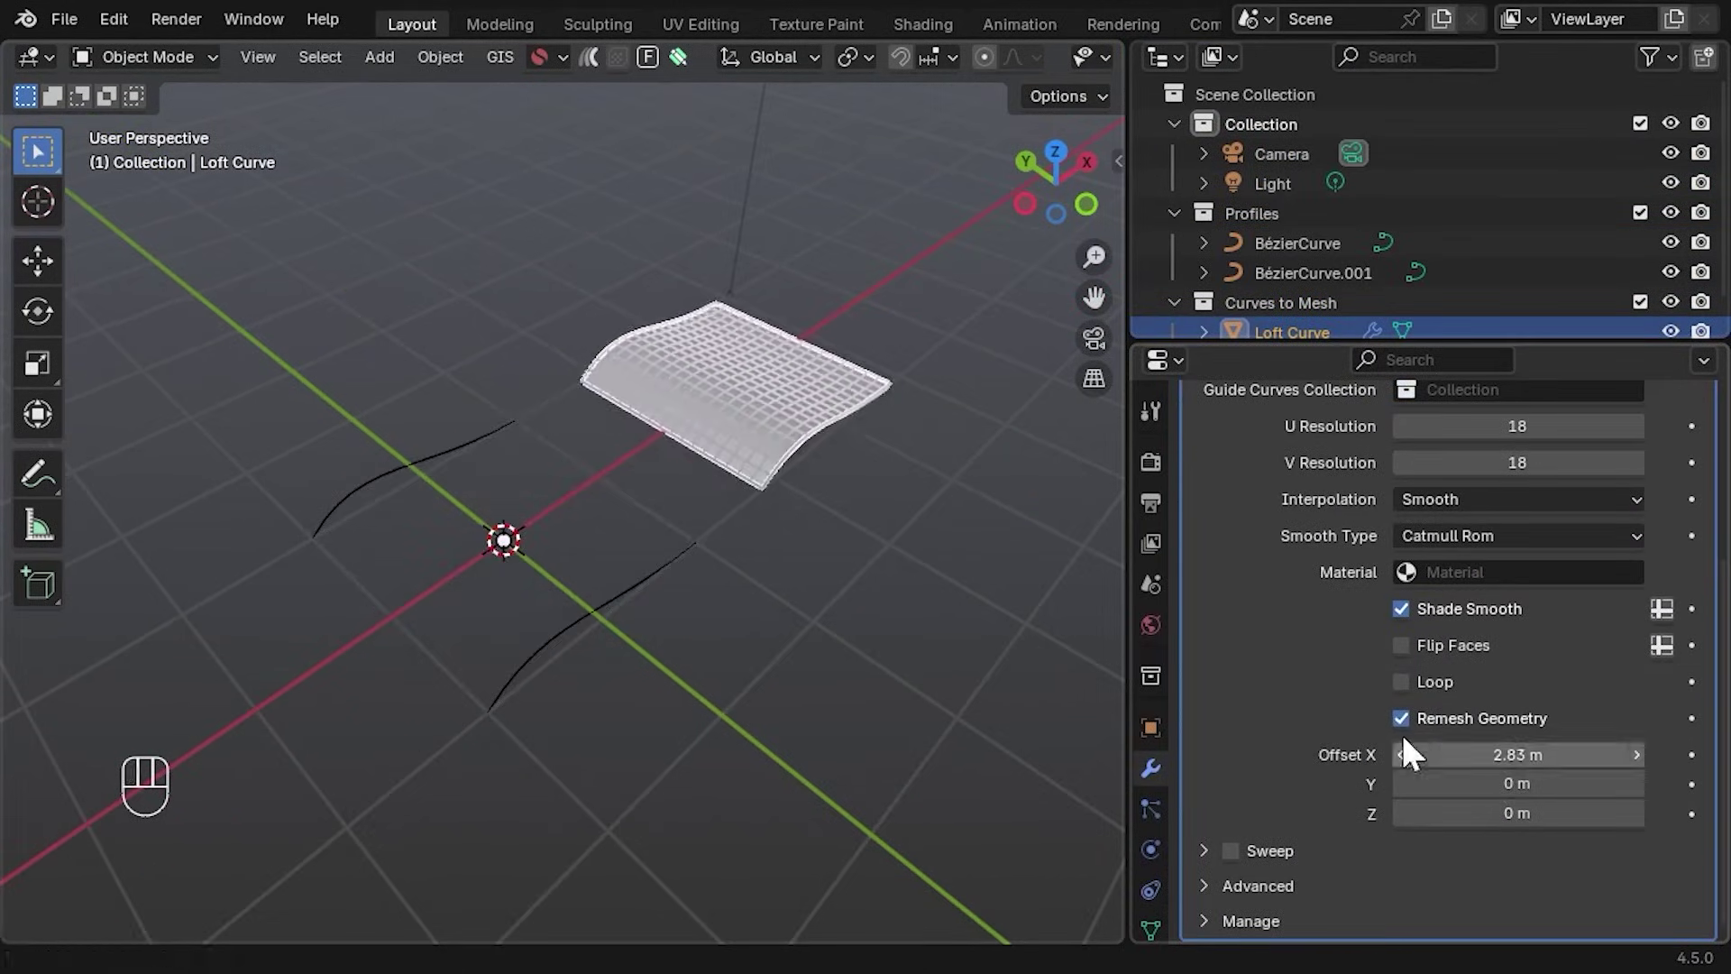
# Duplicate both profile curves in place into the Guides collection
pyautogui.click(406, 472)
pyautogui.keyDown('shift'); pyautogui.click(613, 577); pyautogui.keyUp('shift')
pyautogui.hotkey('shift', 'd')
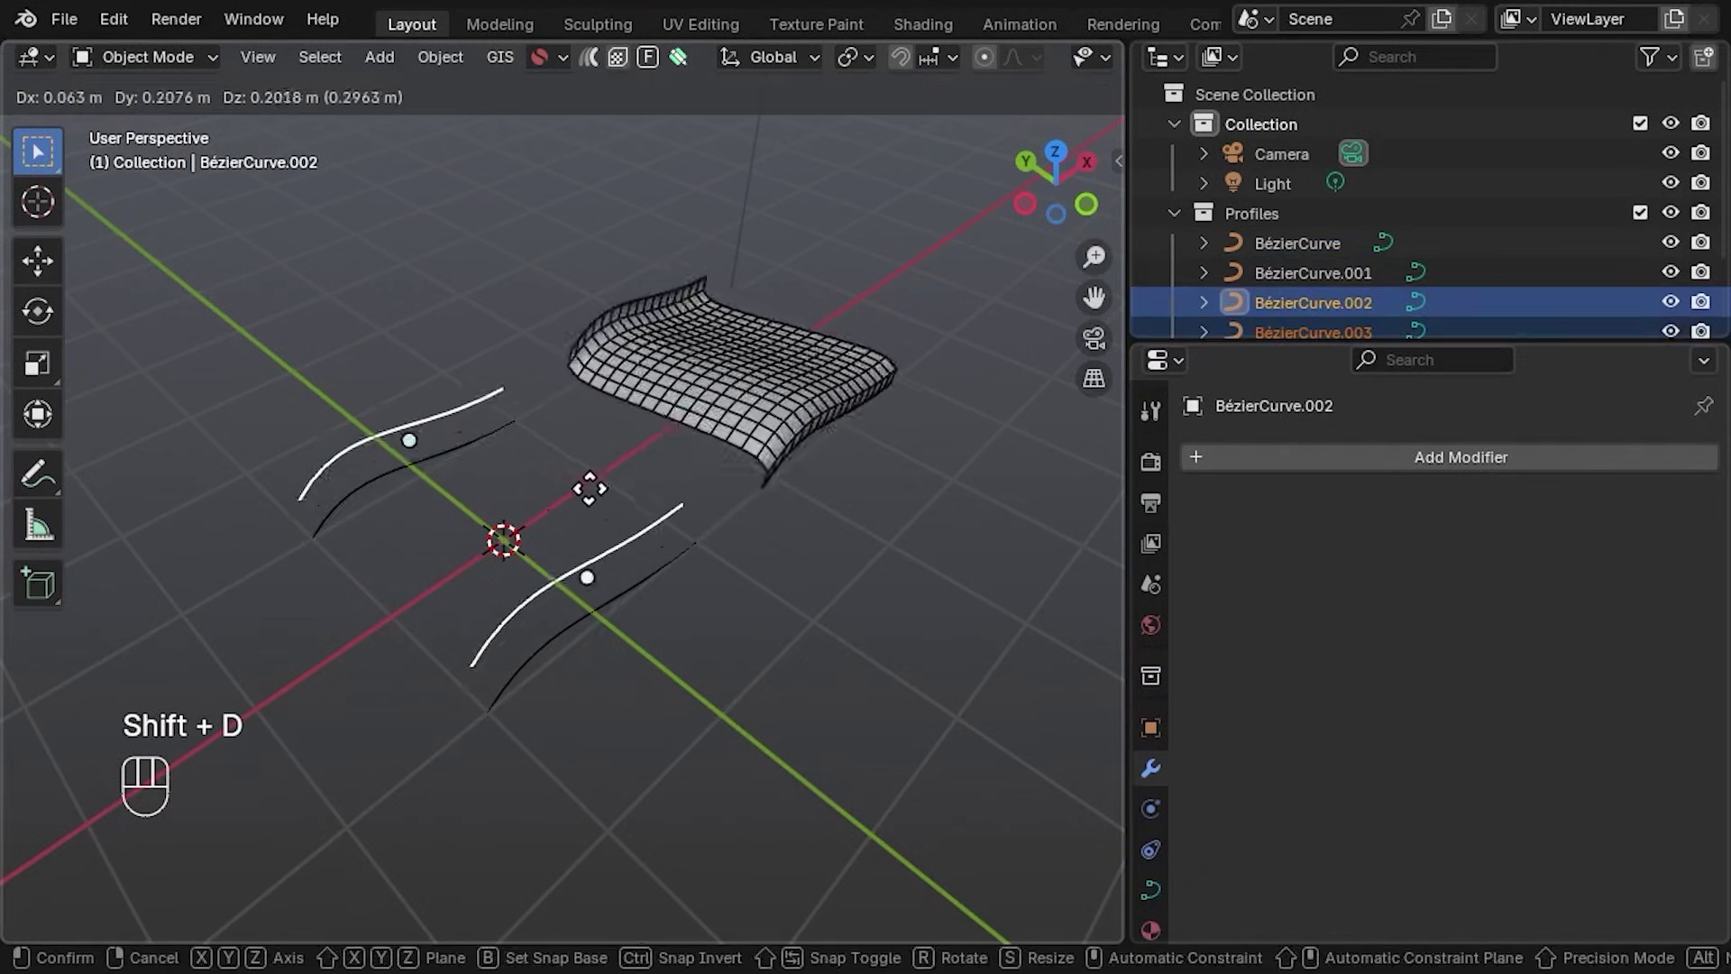
pyautogui.rightClick(598, 498)
pyautogui.write('mGuides')
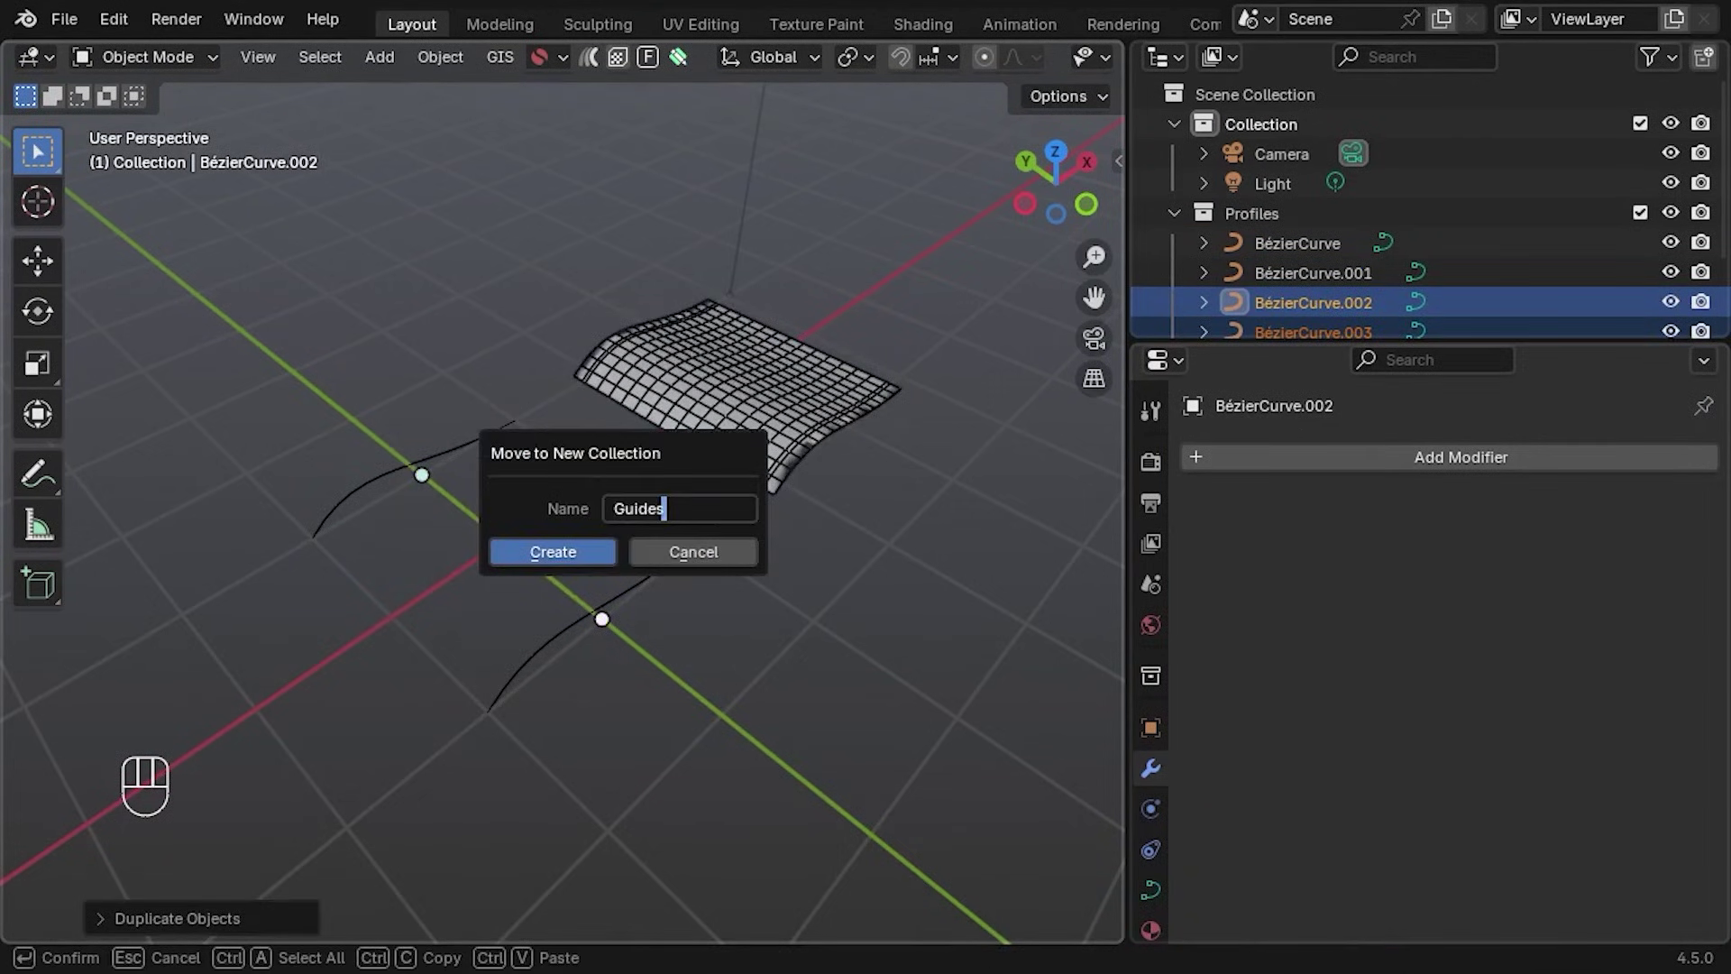
pyautogui.press('Return')
# Turn on snapping and move the guide curve's points into a new shape
pyautogui.click(900, 57)
pyautogui.click(938, 57)
pyautogui.press('Tab')
pyautogui.press('g')
pyautogui.press('g')
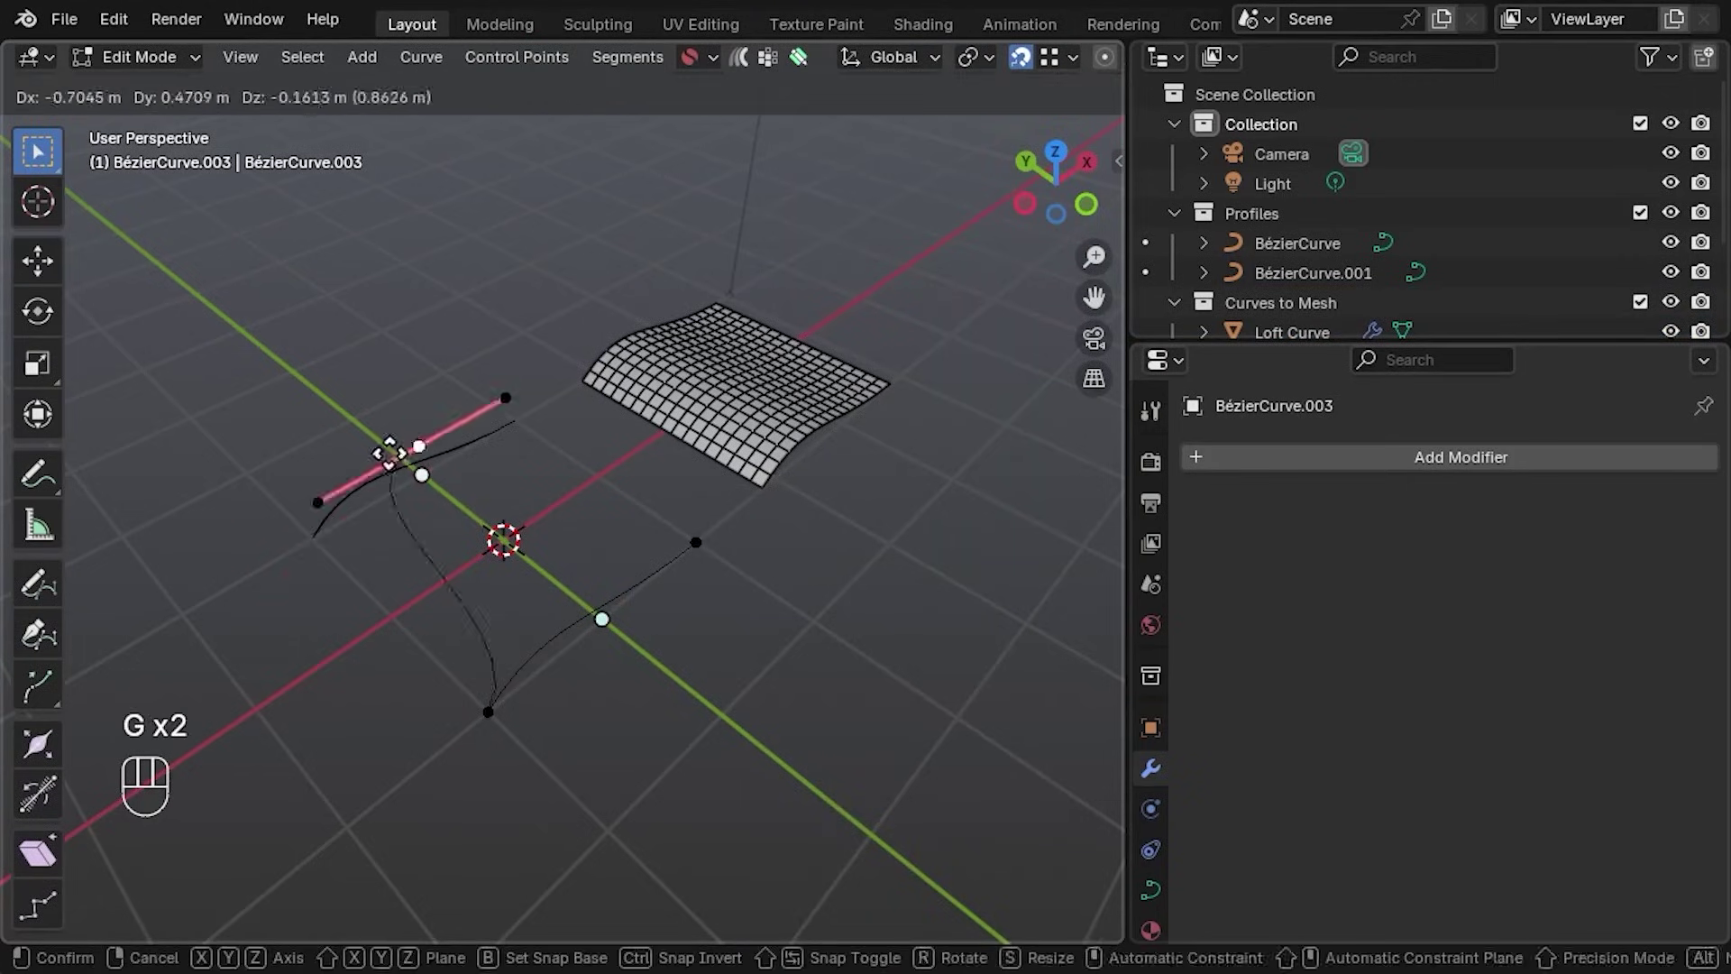
pyautogui.click(390, 454)
pyautogui.press('g')
pyautogui.press('g')
pyautogui.click(491, 707)
pyautogui.press('l')
pyautogui.click(310, 544)
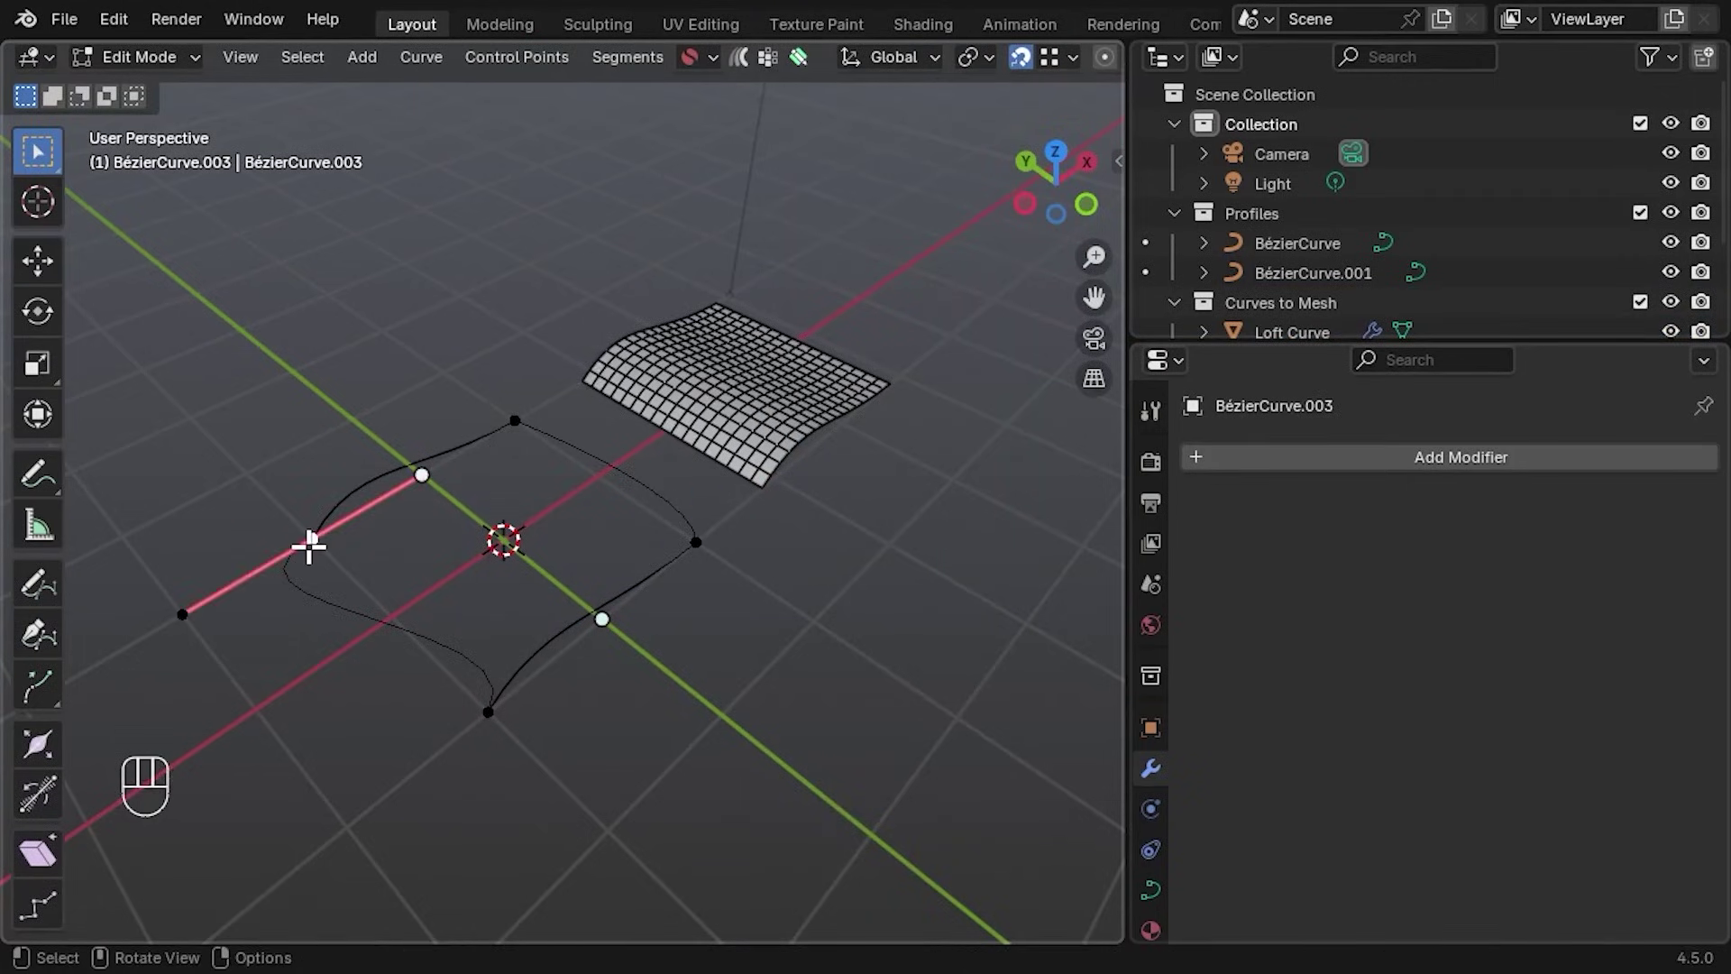
pyautogui.press('Tab')
# Set Guides as the loft's guide curves and raise V Resolution to 31
pyautogui.click(750, 402)
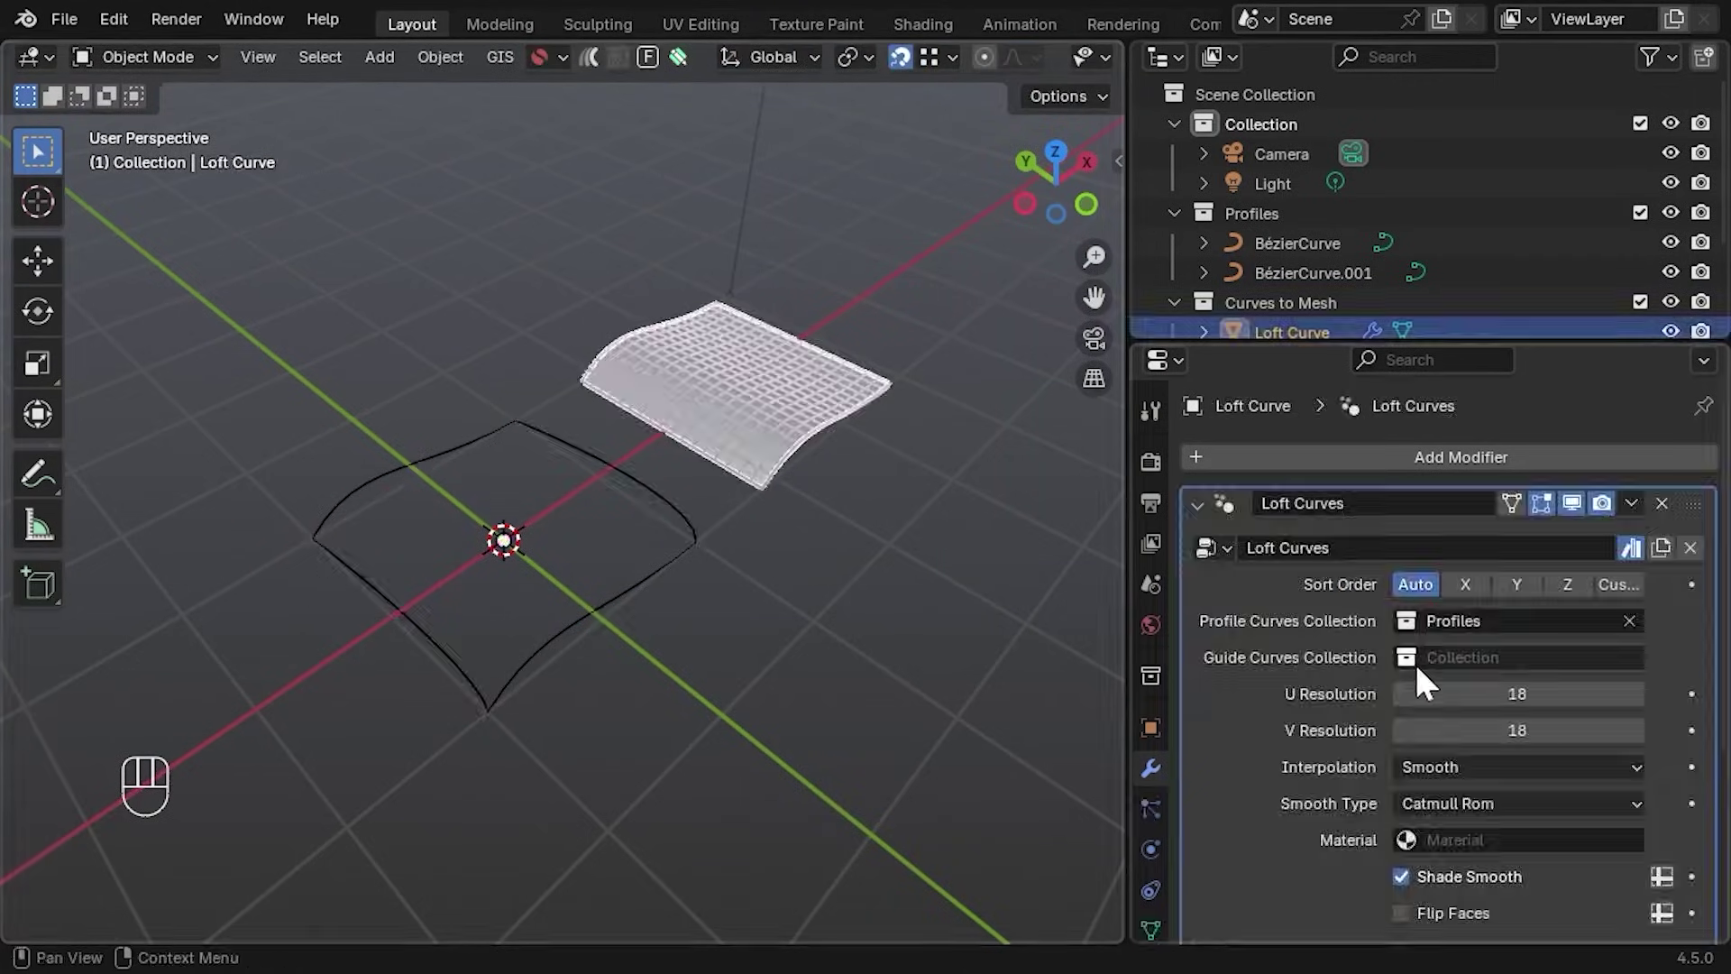
pyautogui.click(1417, 668)
pyautogui.click(1507, 402)
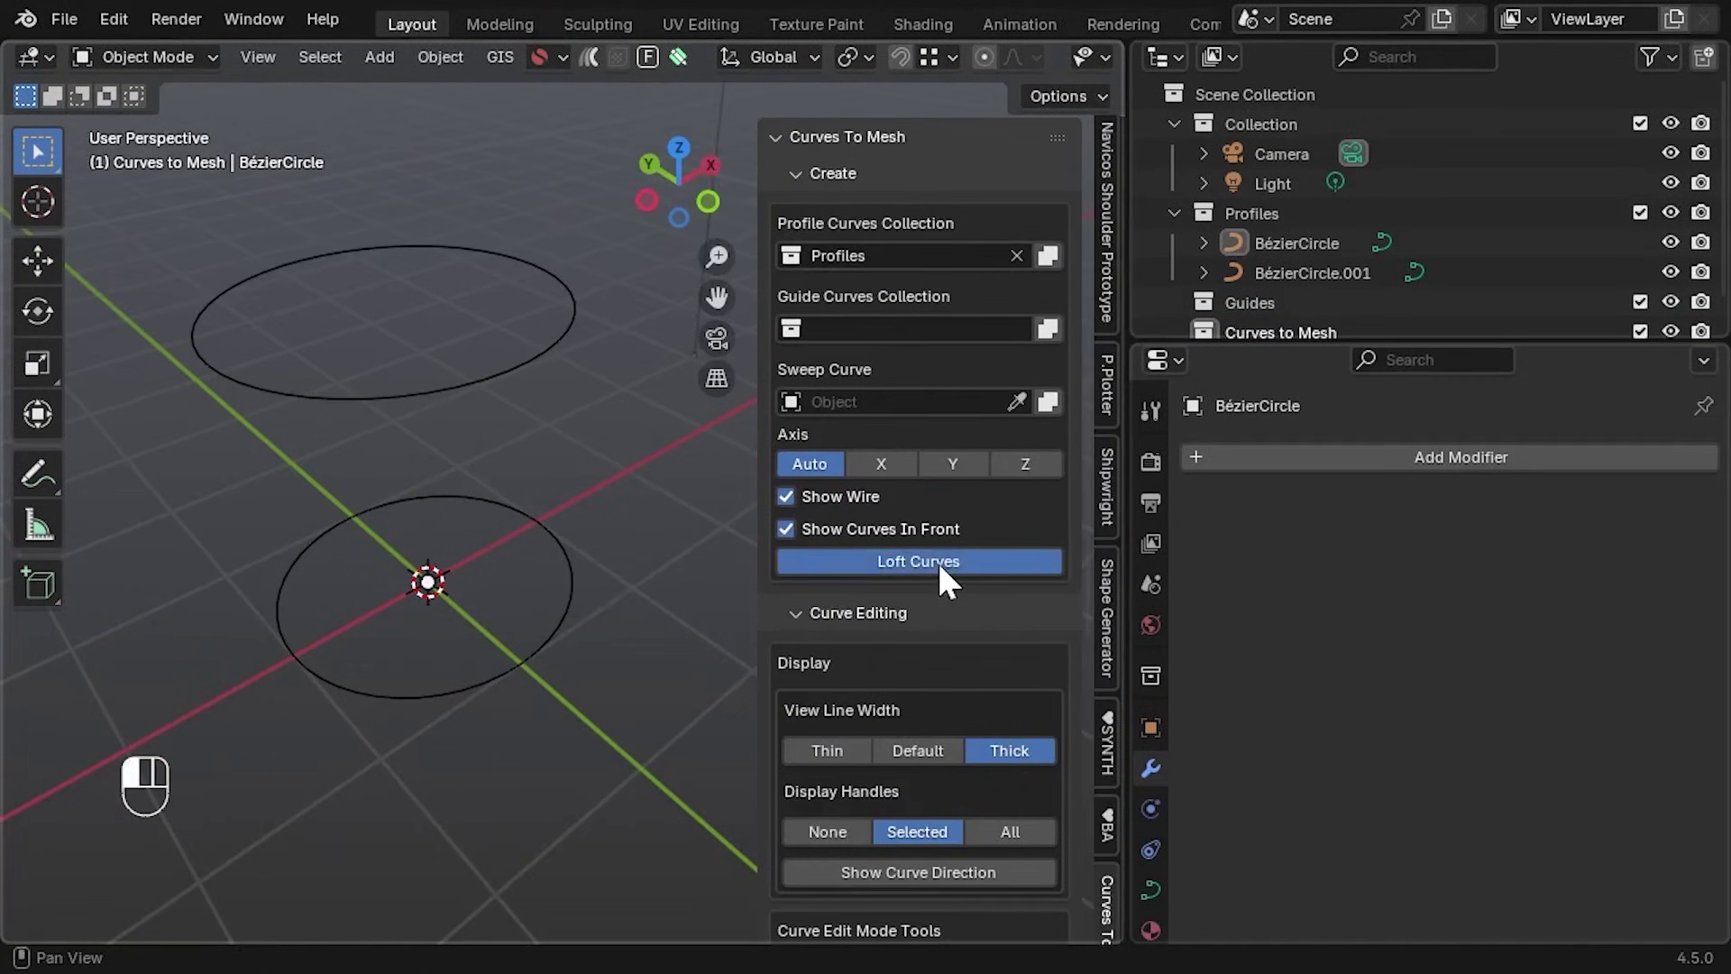
pyautogui.click(938, 559)
pyautogui.moveTo(1509, 734); pyautogui.dragTo(1615, 699)
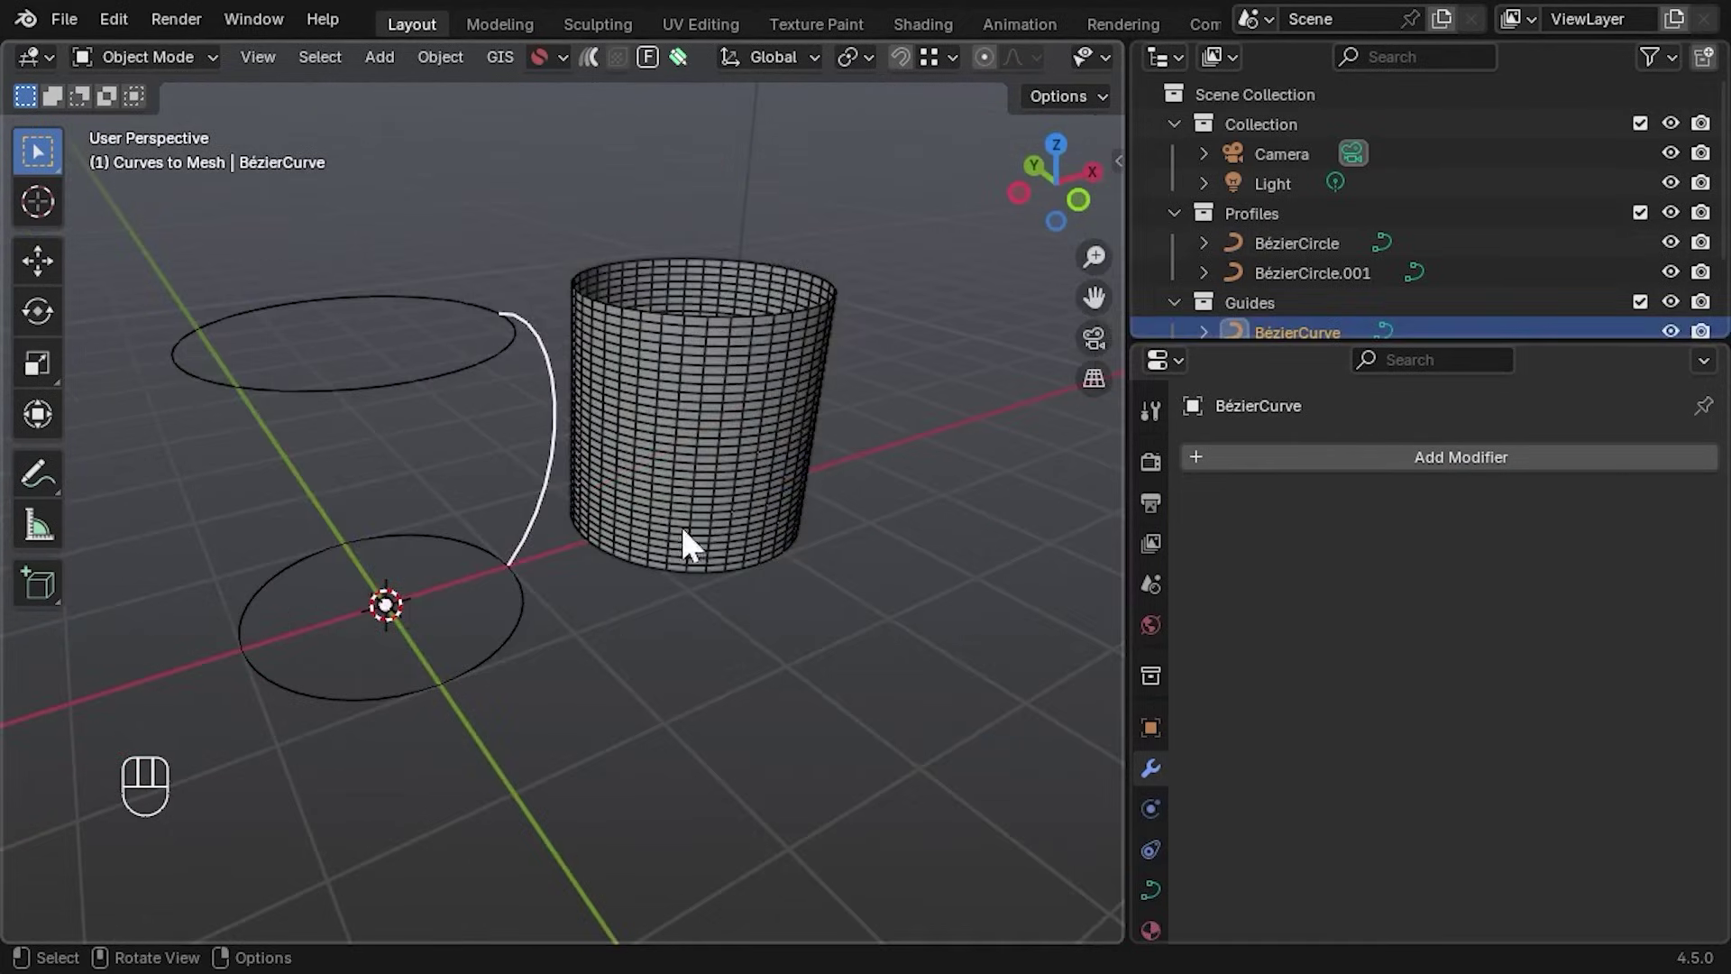
# Reassign Guides as the guide curve collection on the loft cylinder
pyautogui.click(688, 542)
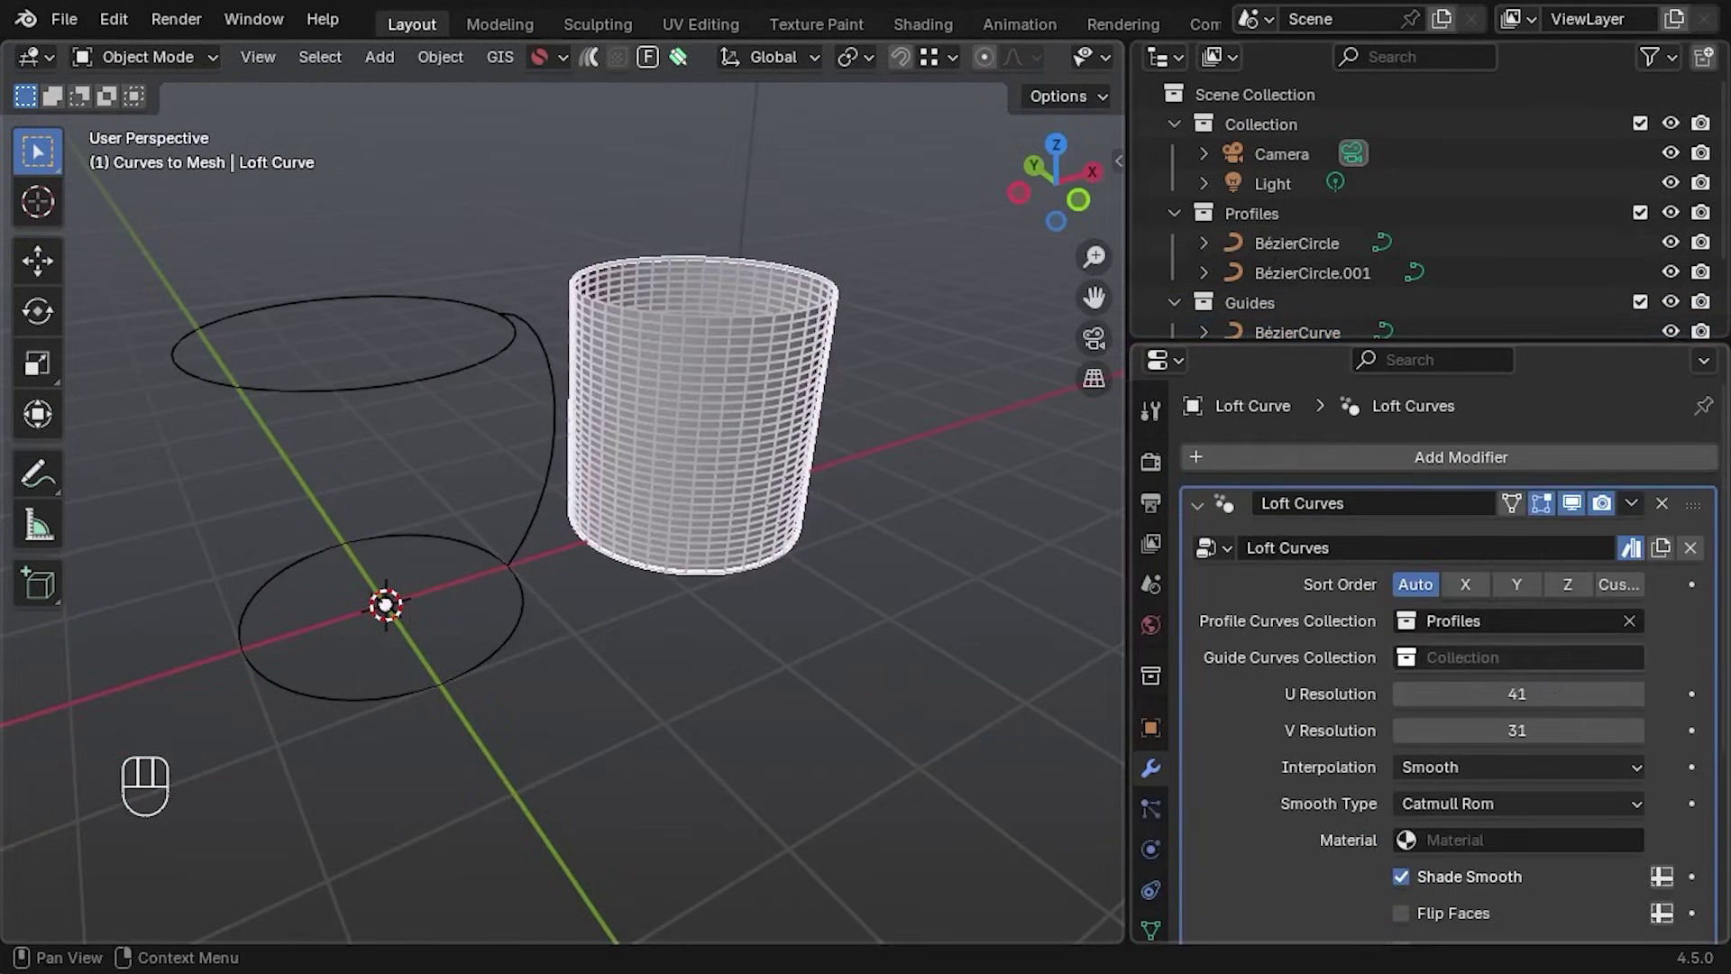
pyautogui.click(1524, 657)
pyautogui.click(1443, 407)
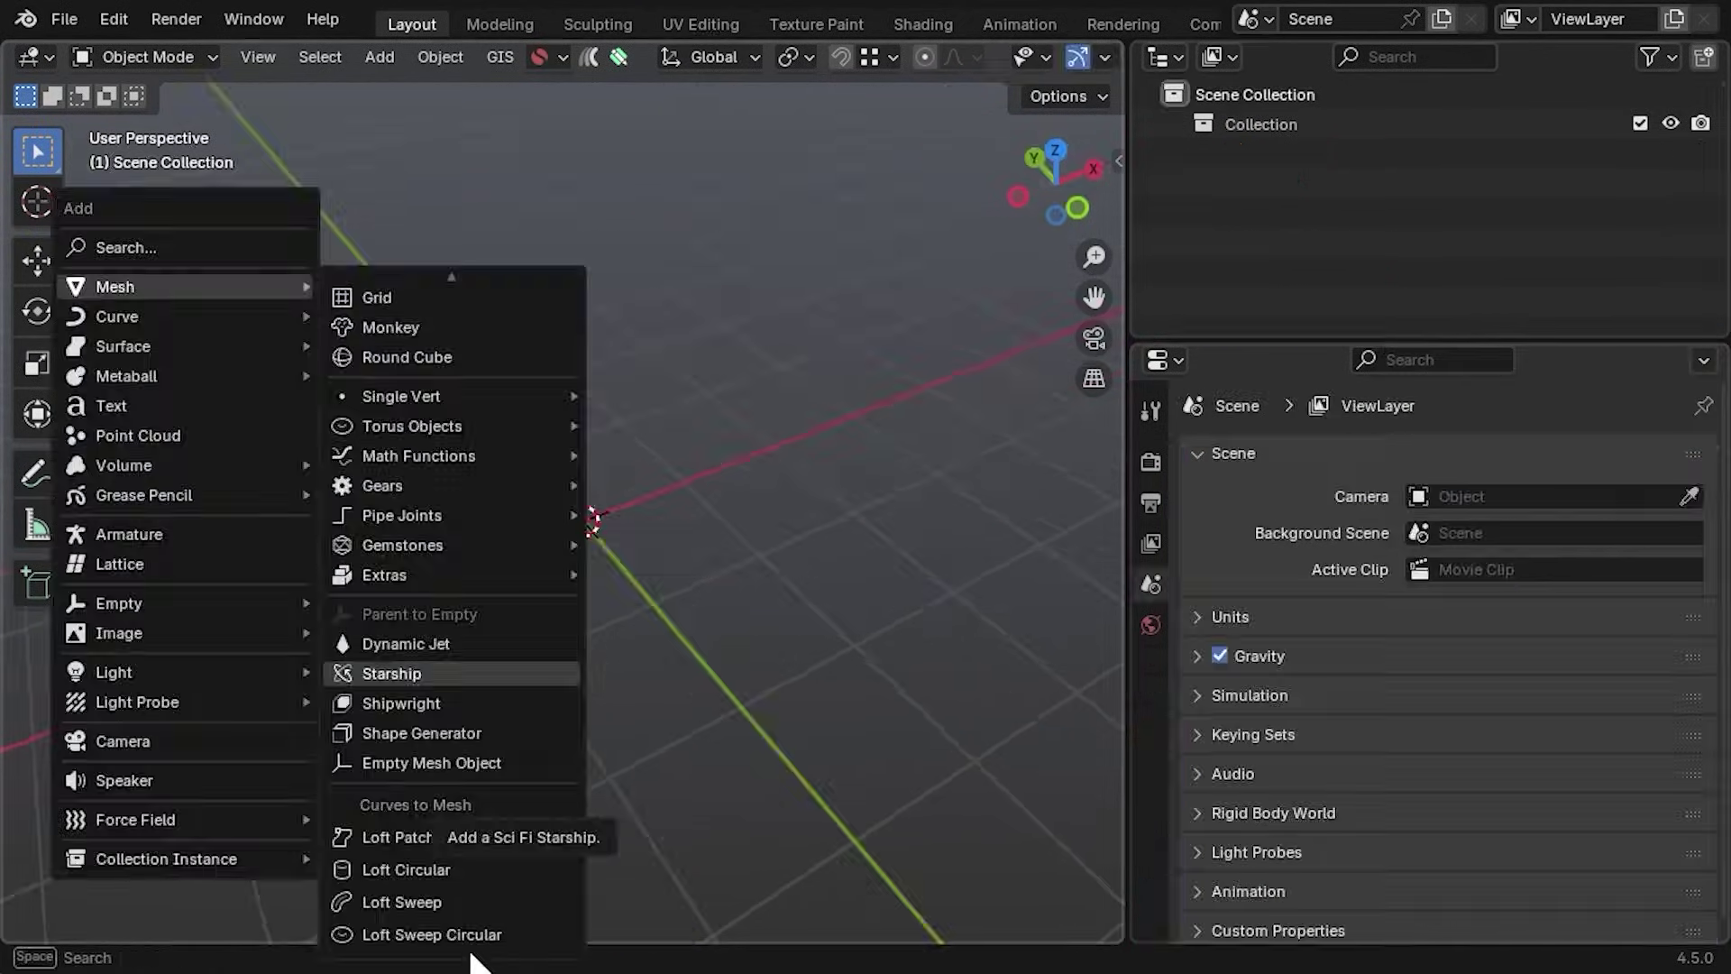
# Add a Loft Patch, rotate one corner handle of its curves, and shift the curves left
pyautogui.click(540, 834)
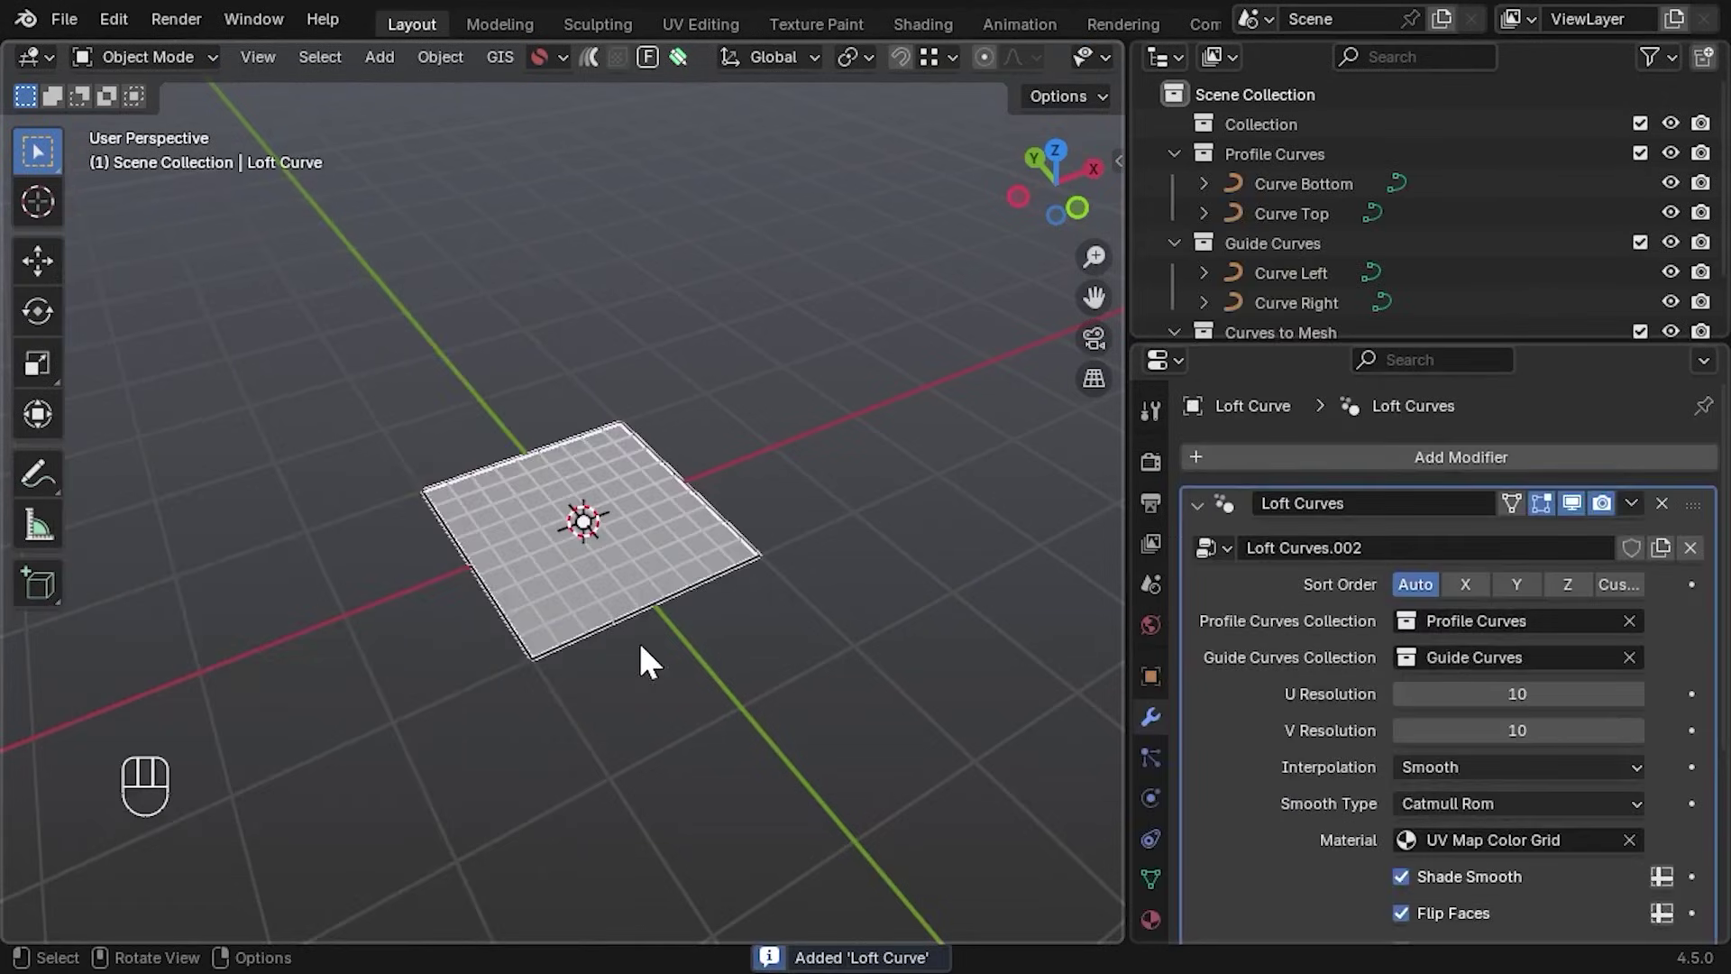
pyautogui.click(646, 606)
pyautogui.keyDown('shift'); pyautogui.click(711, 478); pyautogui.keyUp('shift')
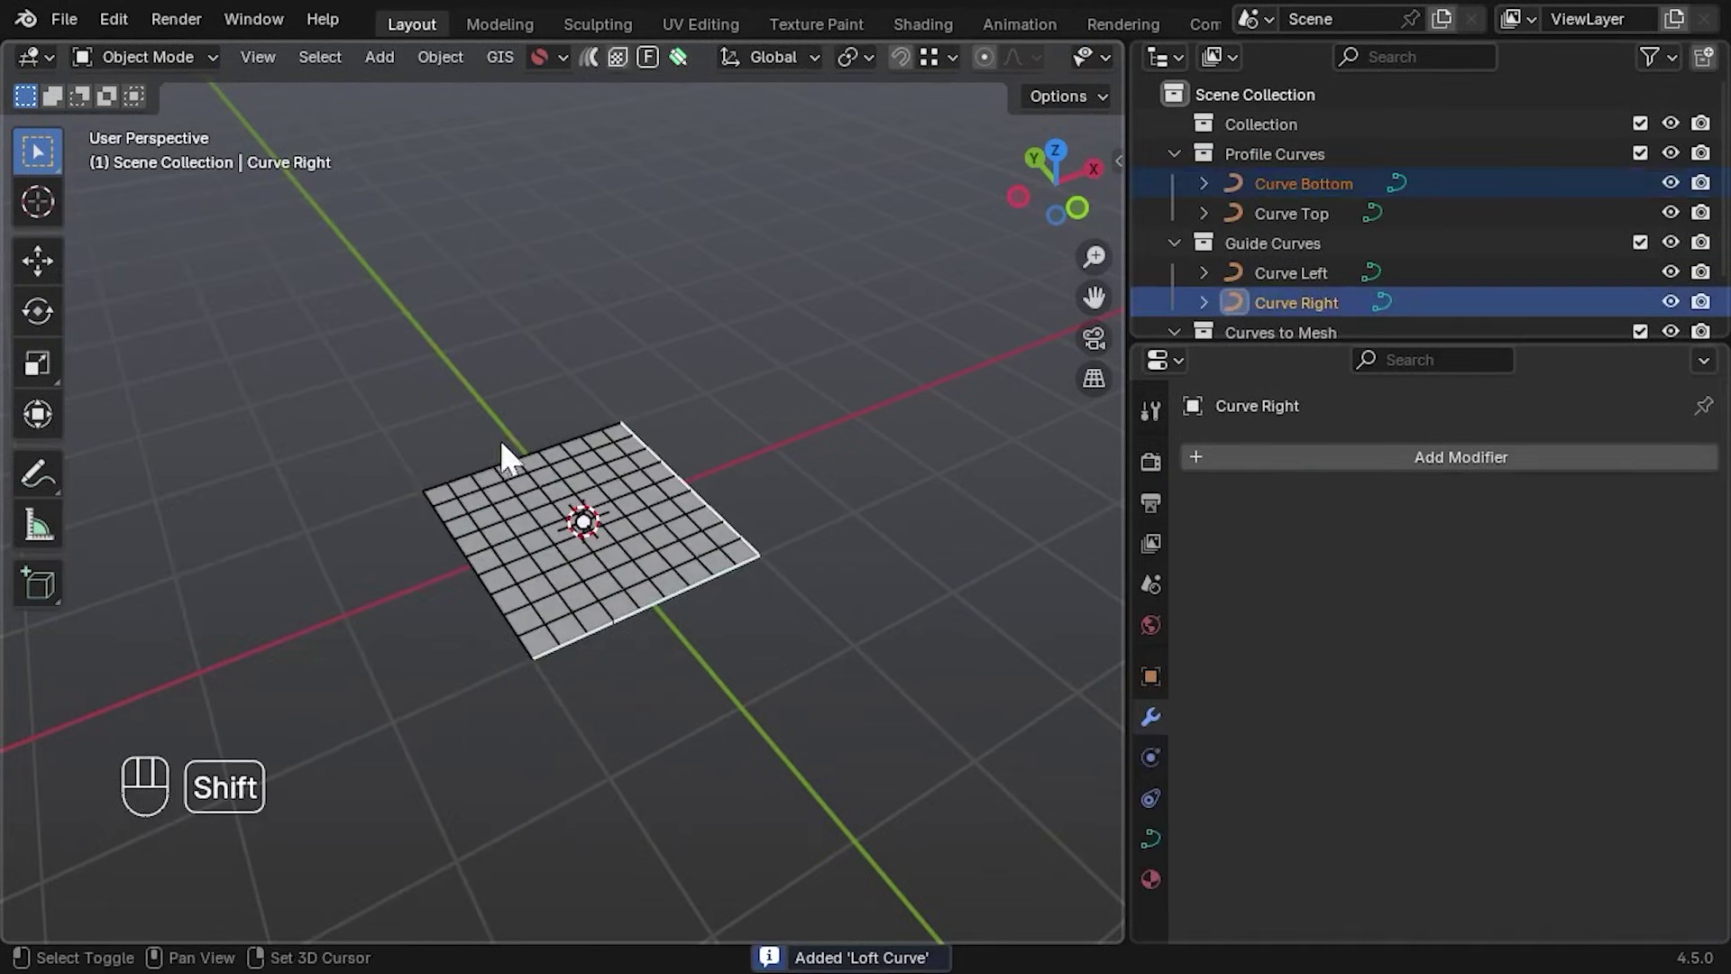
pyautogui.keyDown('shift'); pyautogui.click(446, 466); pyautogui.keyUp('shift')
pyautogui.keyDown('shift'); pyautogui.click(456, 577); pyautogui.keyUp('shift')
pyautogui.press('Tab')
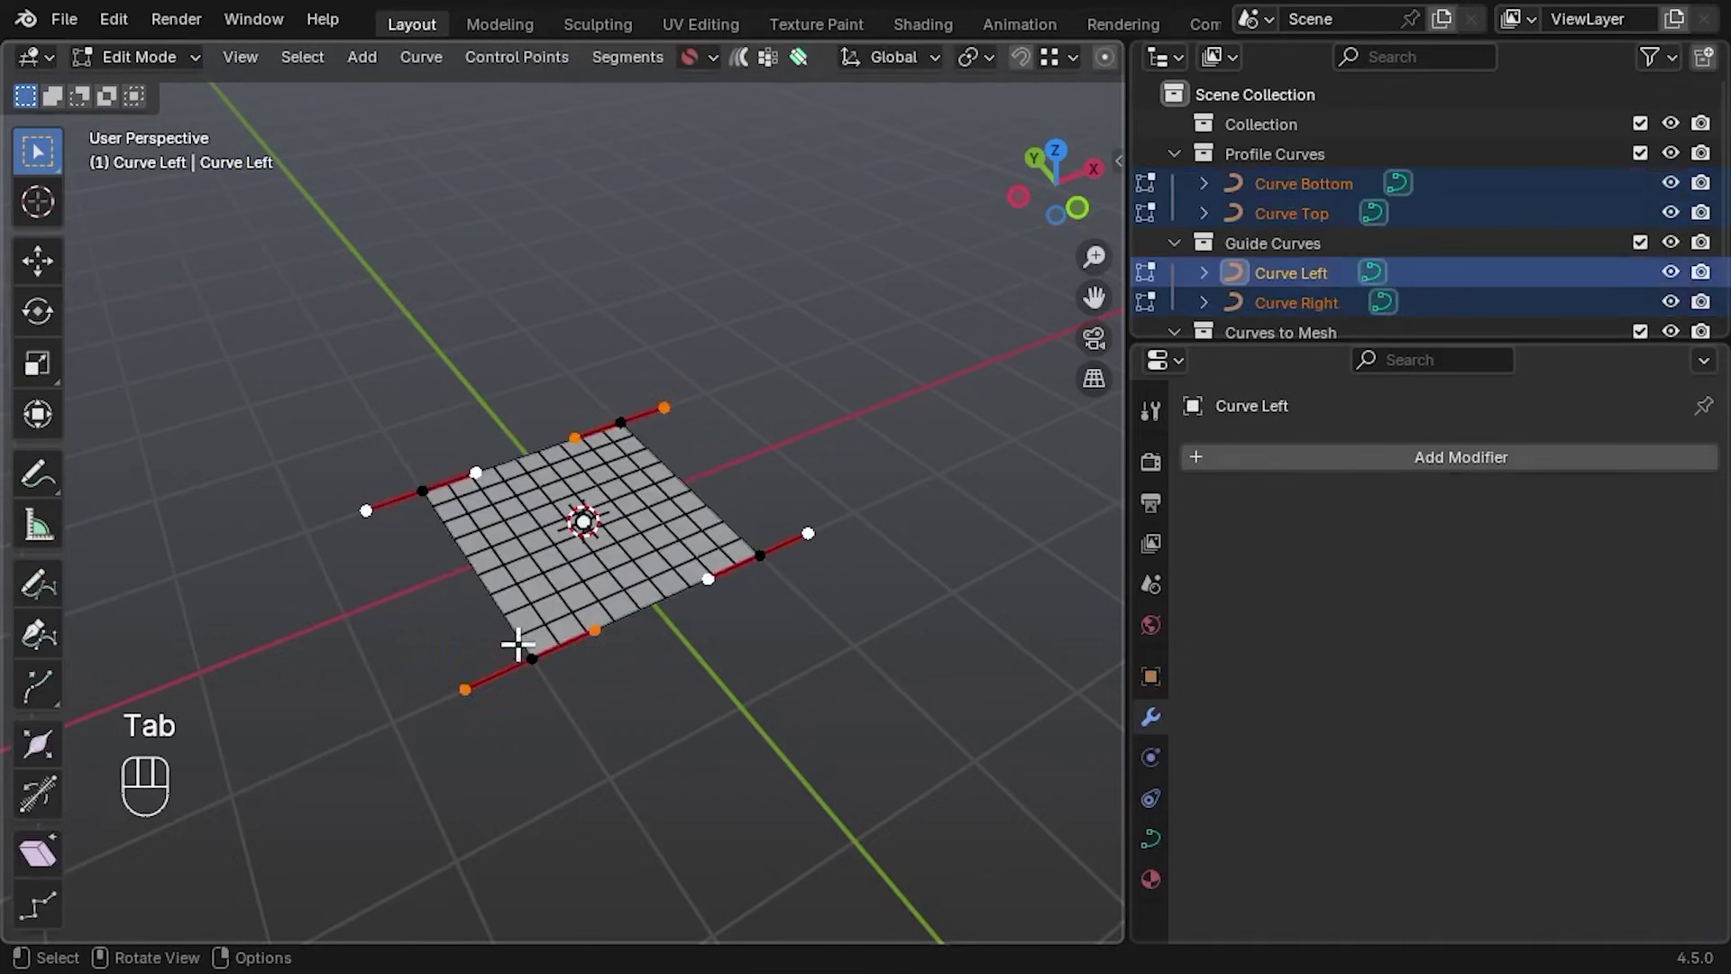
pyautogui.click(563, 691)
pyautogui.press('r')
pyautogui.press('r')
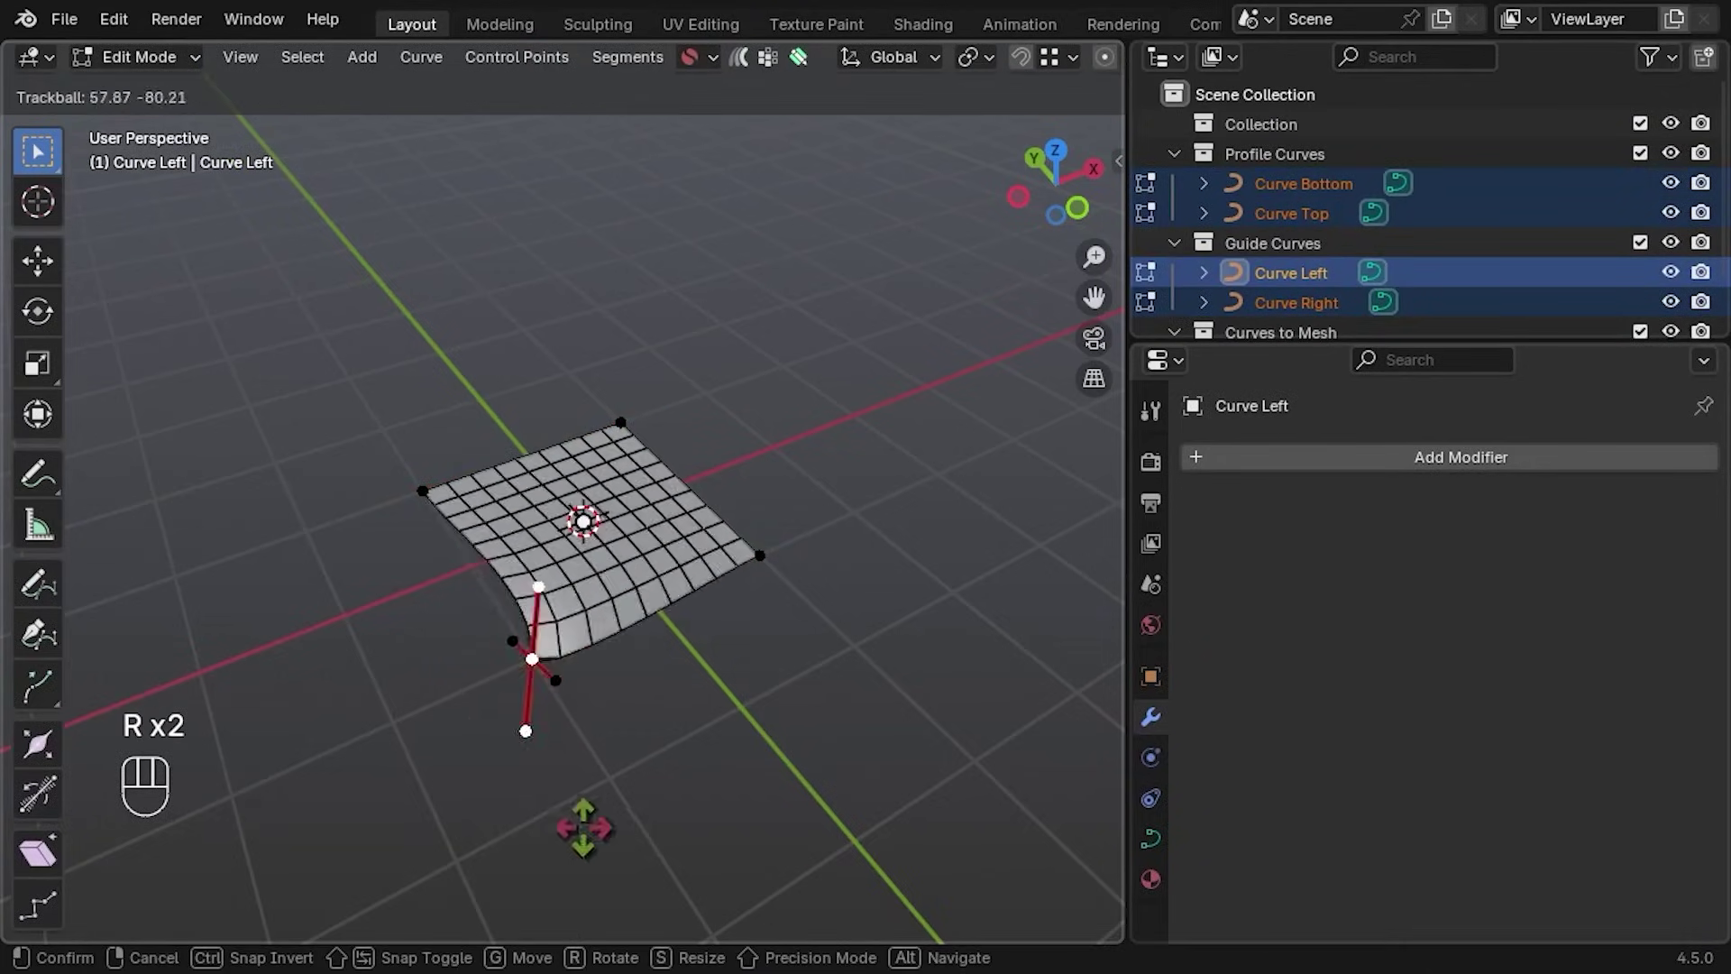
pyautogui.click(804, 776)
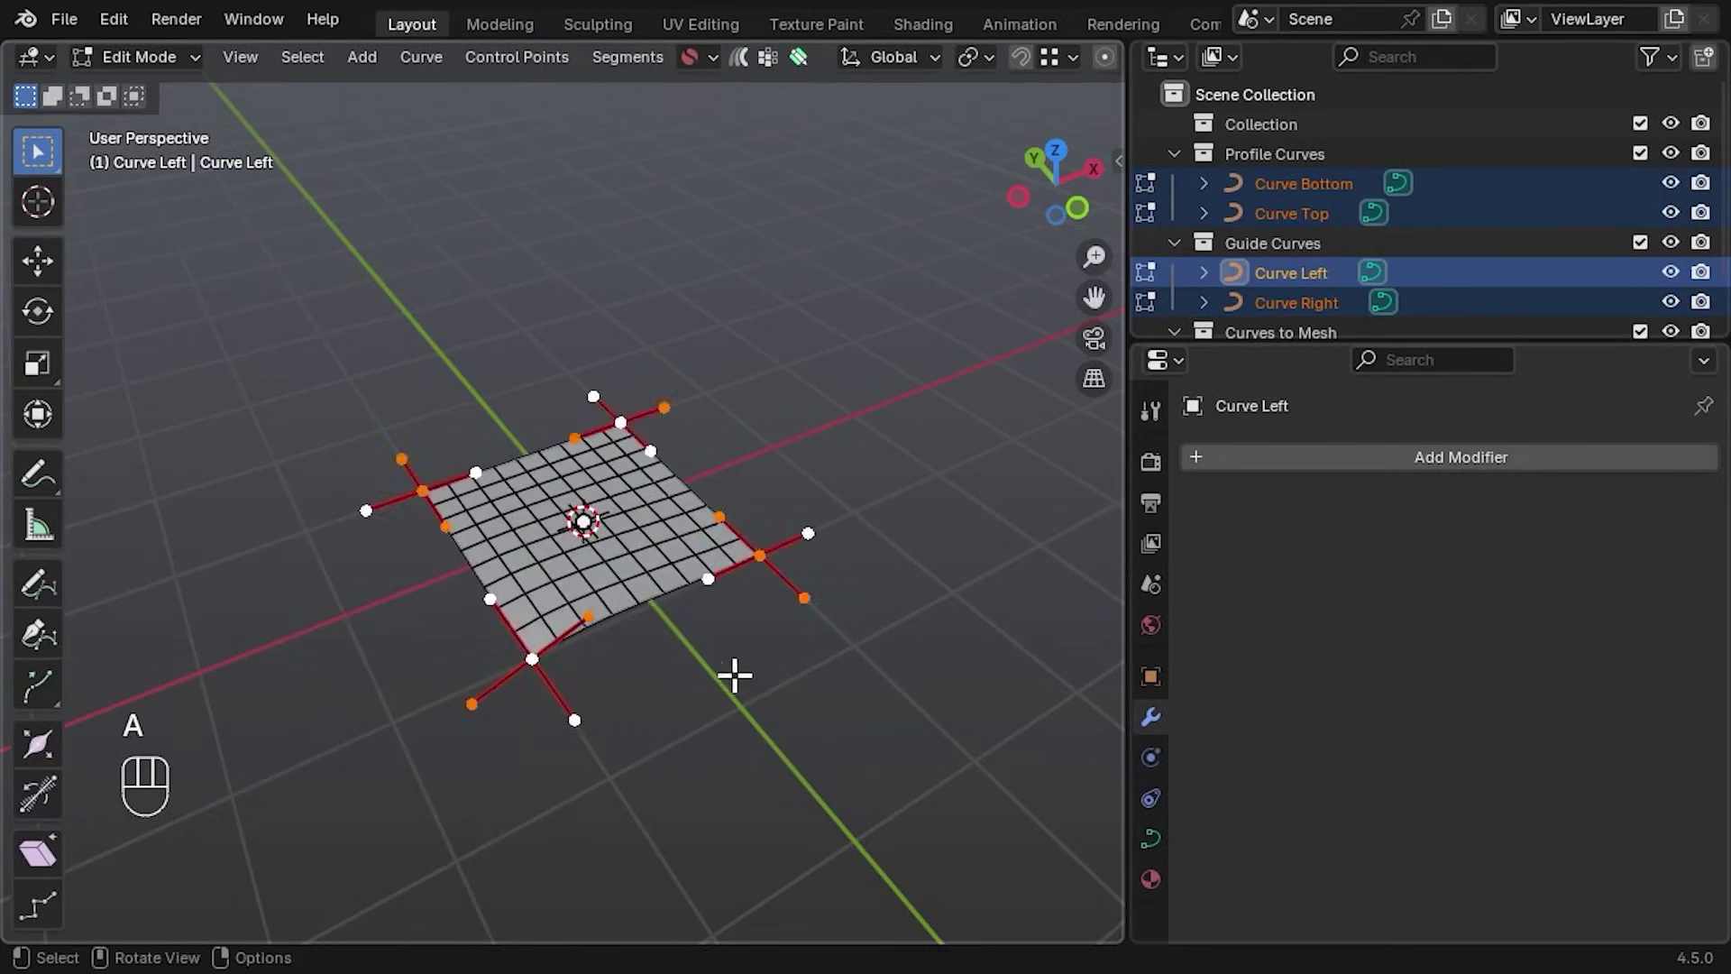
pyautogui.press('g')
pyautogui.hotkey('shift', 'z')
pyautogui.click(387, 553)
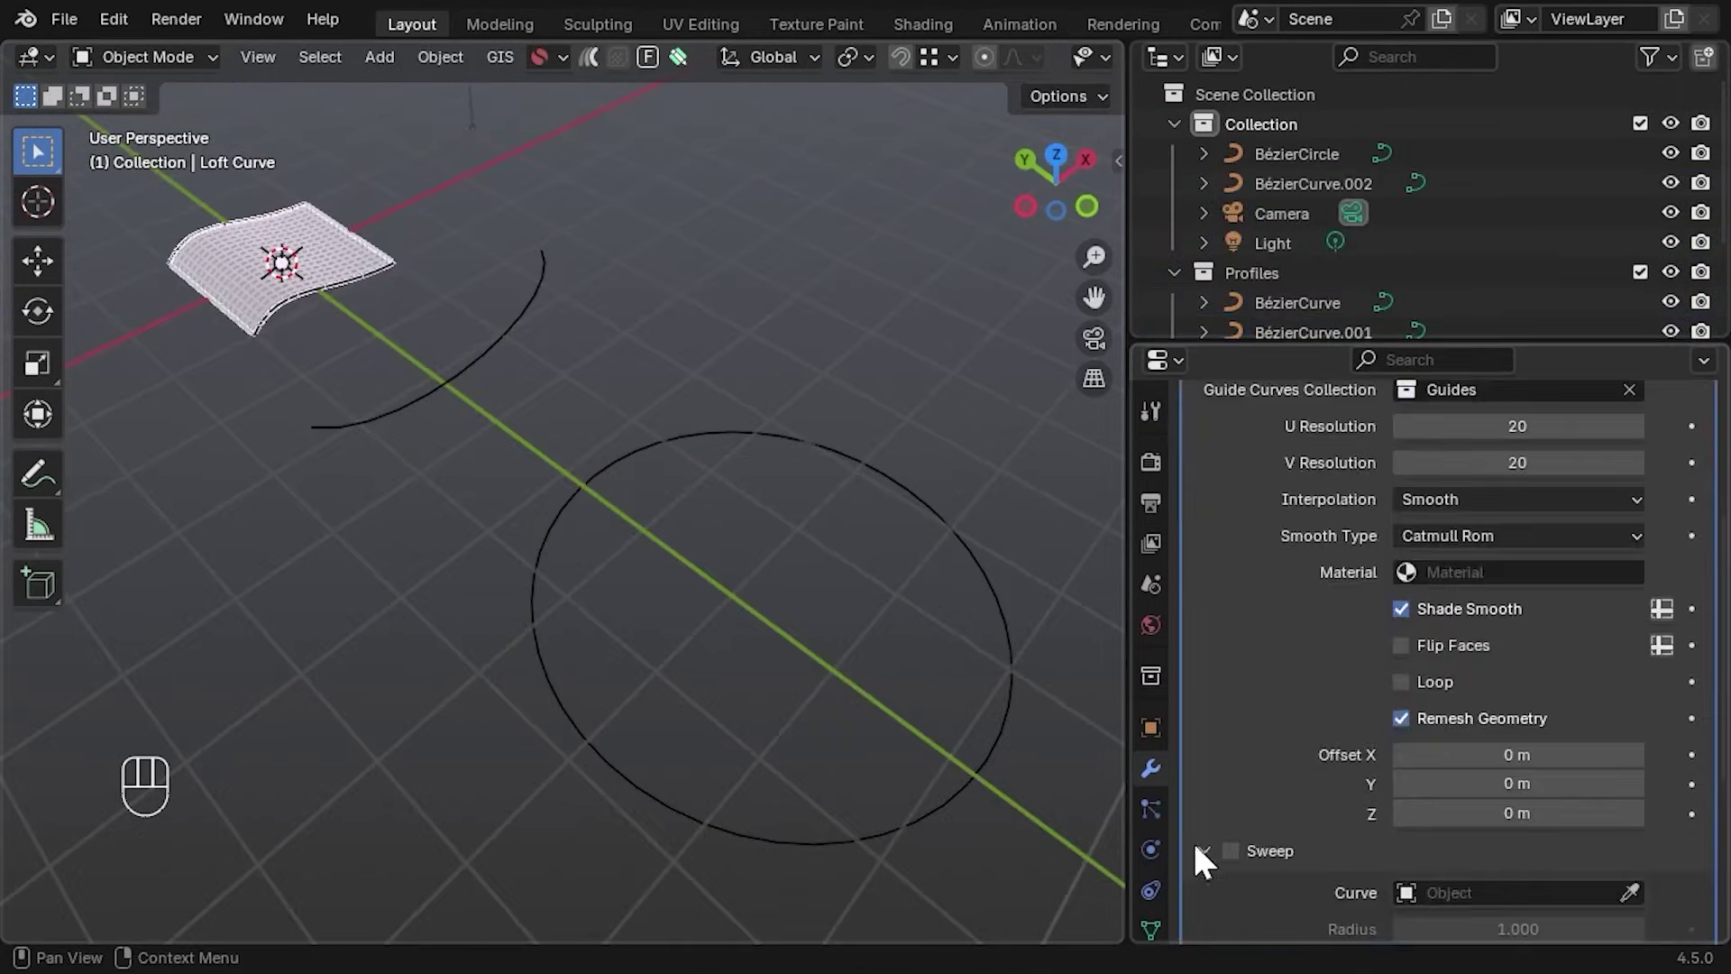
# Enable Sweep and sweep the loft around the BézierCircle with radius 0.560
pyautogui.scroll(-5, 1306, 753)
pyautogui.click(1246, 548)
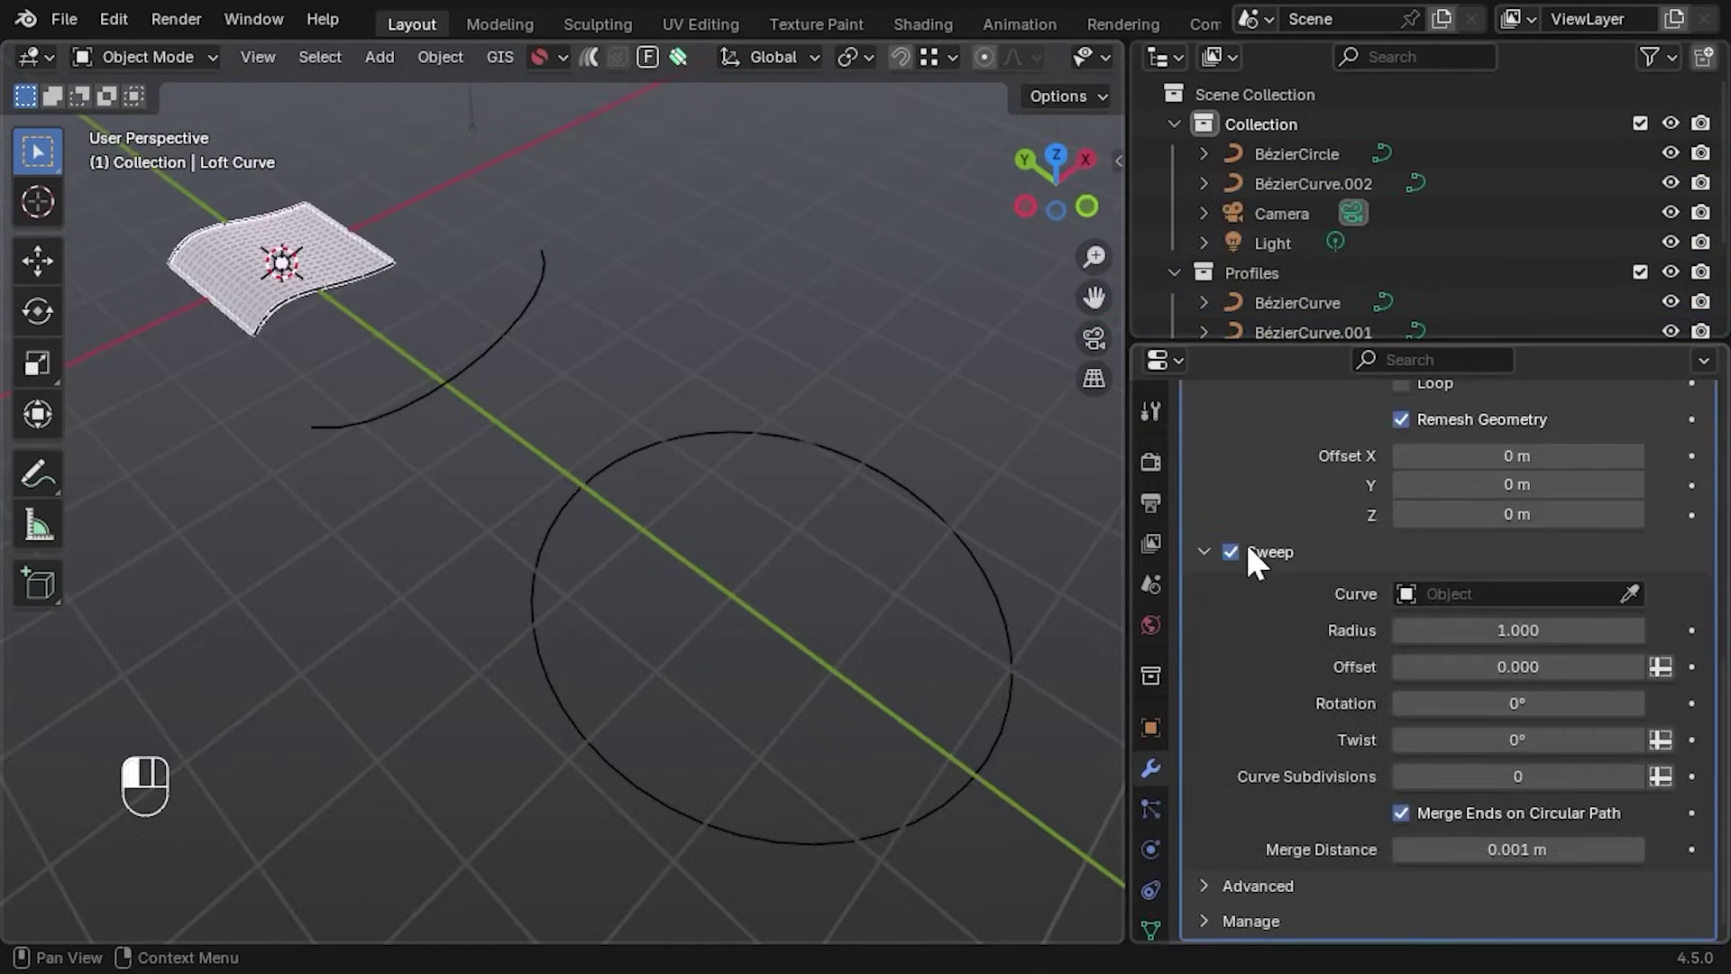
pyautogui.click(490, 350)
pyautogui.moveTo(547, 470); pyautogui.dragTo(919, 315, button='middle')
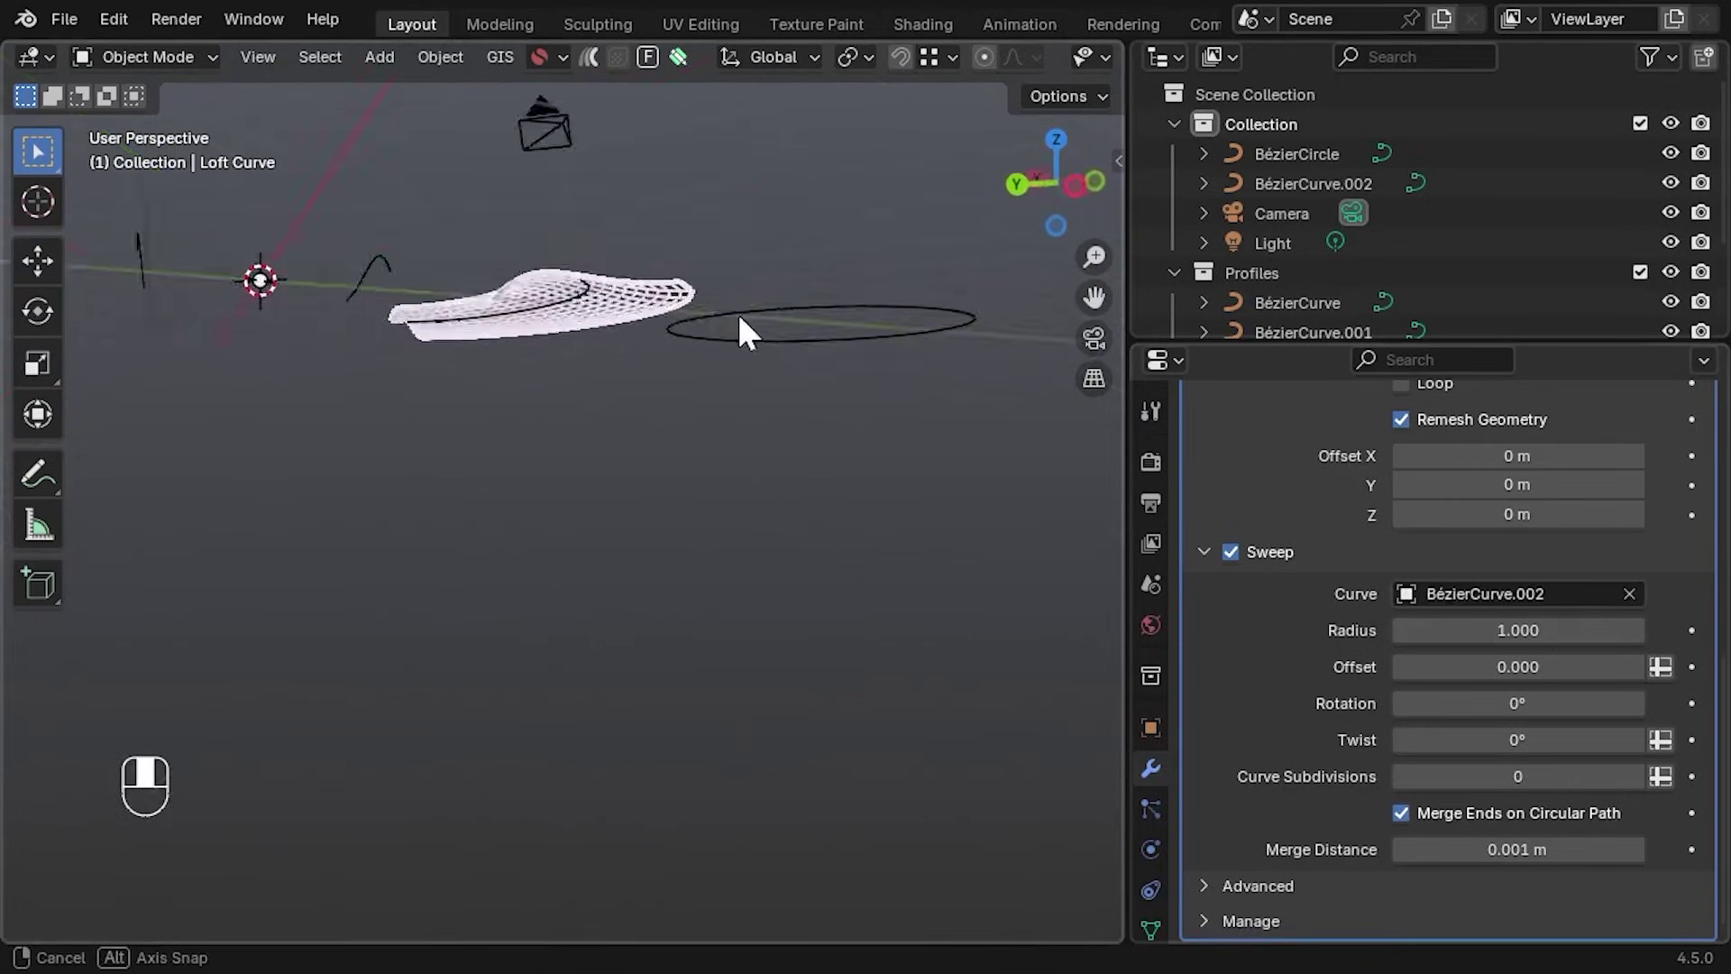
pyautogui.moveTo(739, 318); pyautogui.dragTo(560, 463, button='middle')
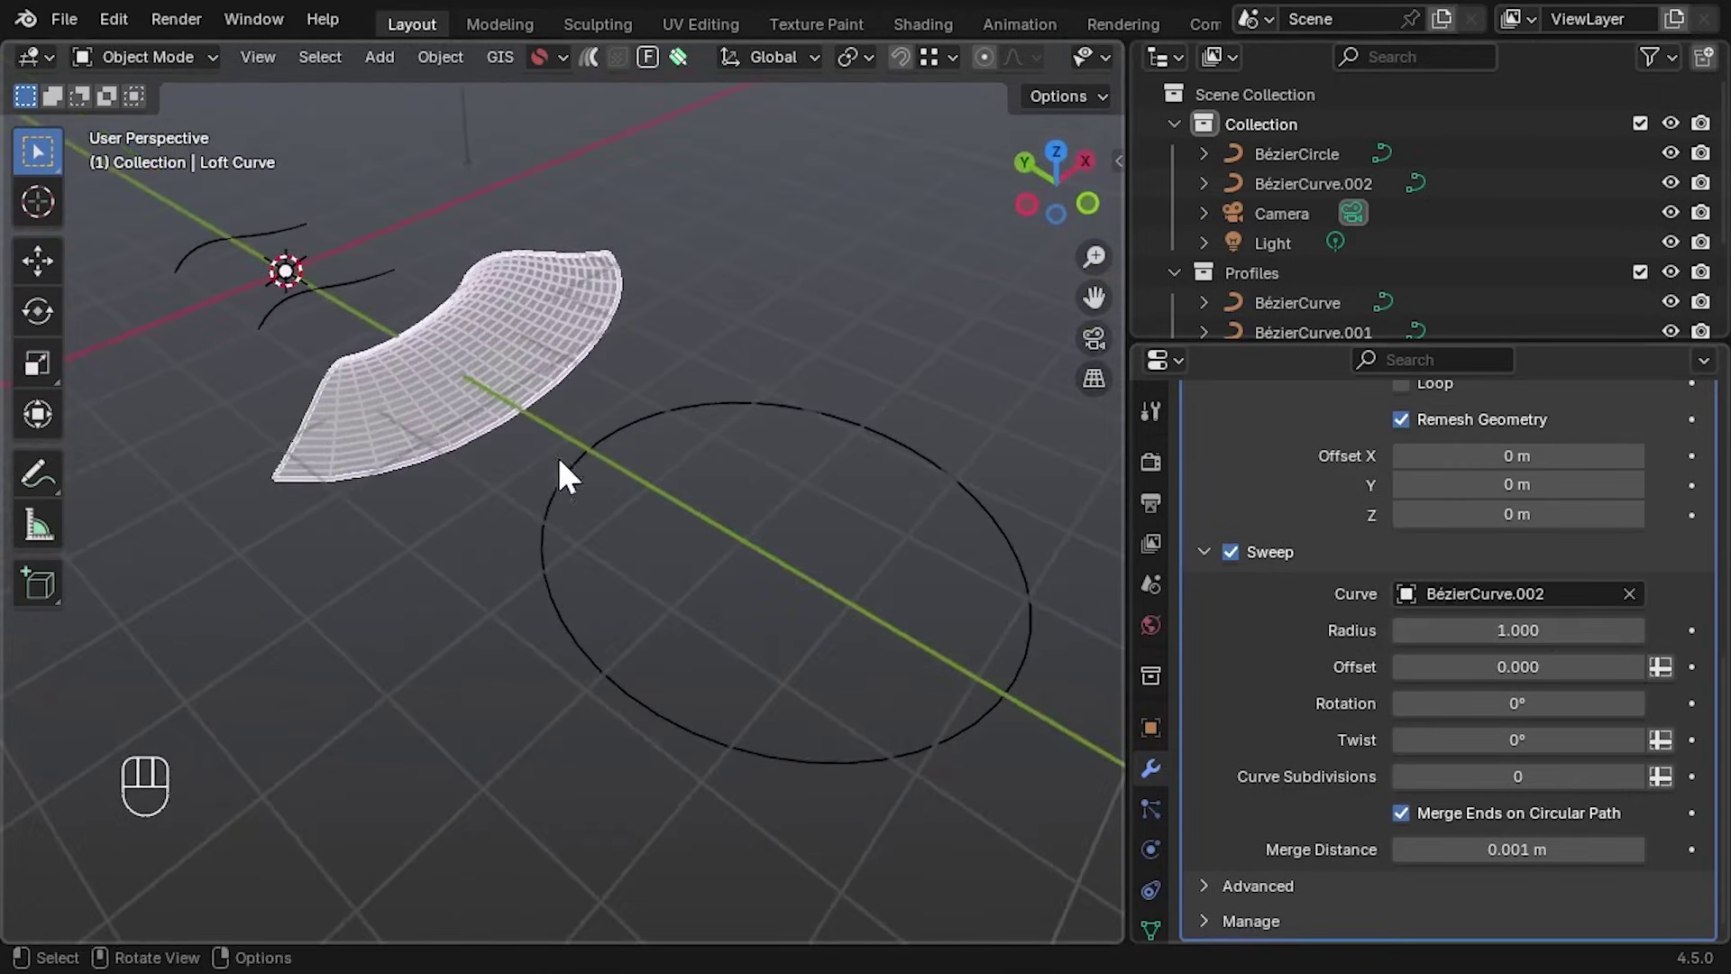
pyautogui.click(1622, 594)
pyautogui.click(1630, 594)
pyautogui.click(1629, 593)
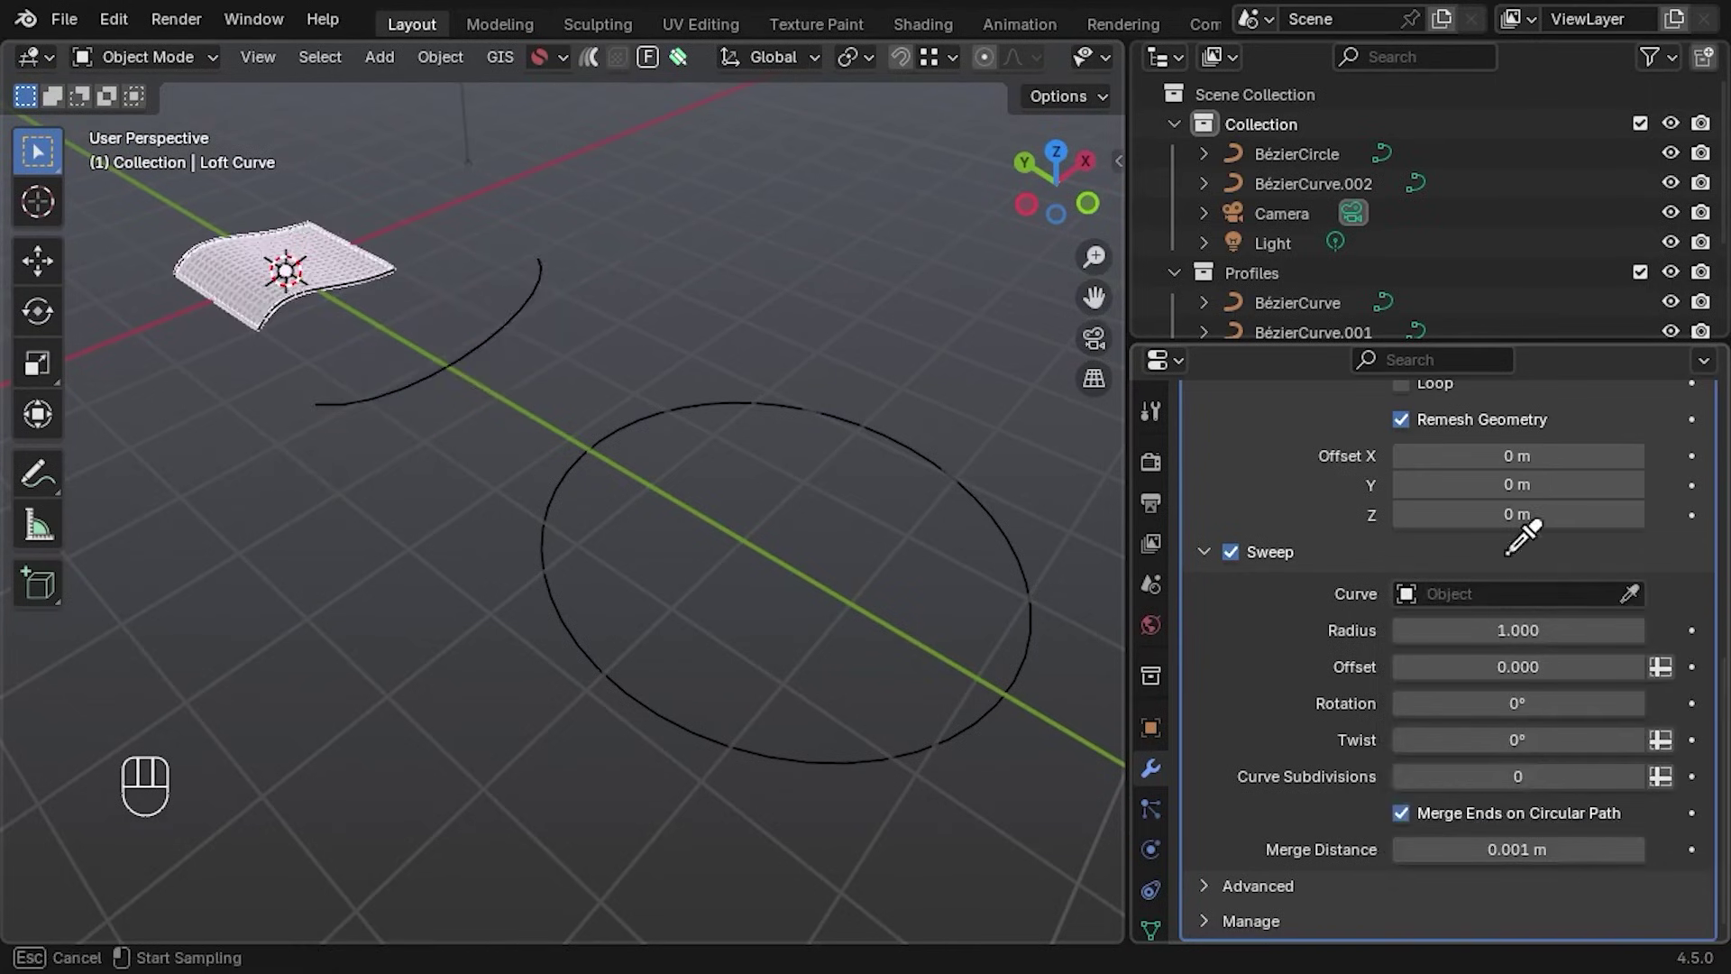
pyautogui.click(942, 459)
pyautogui.moveTo(1578, 630); pyautogui.dragTo(1533, 629)
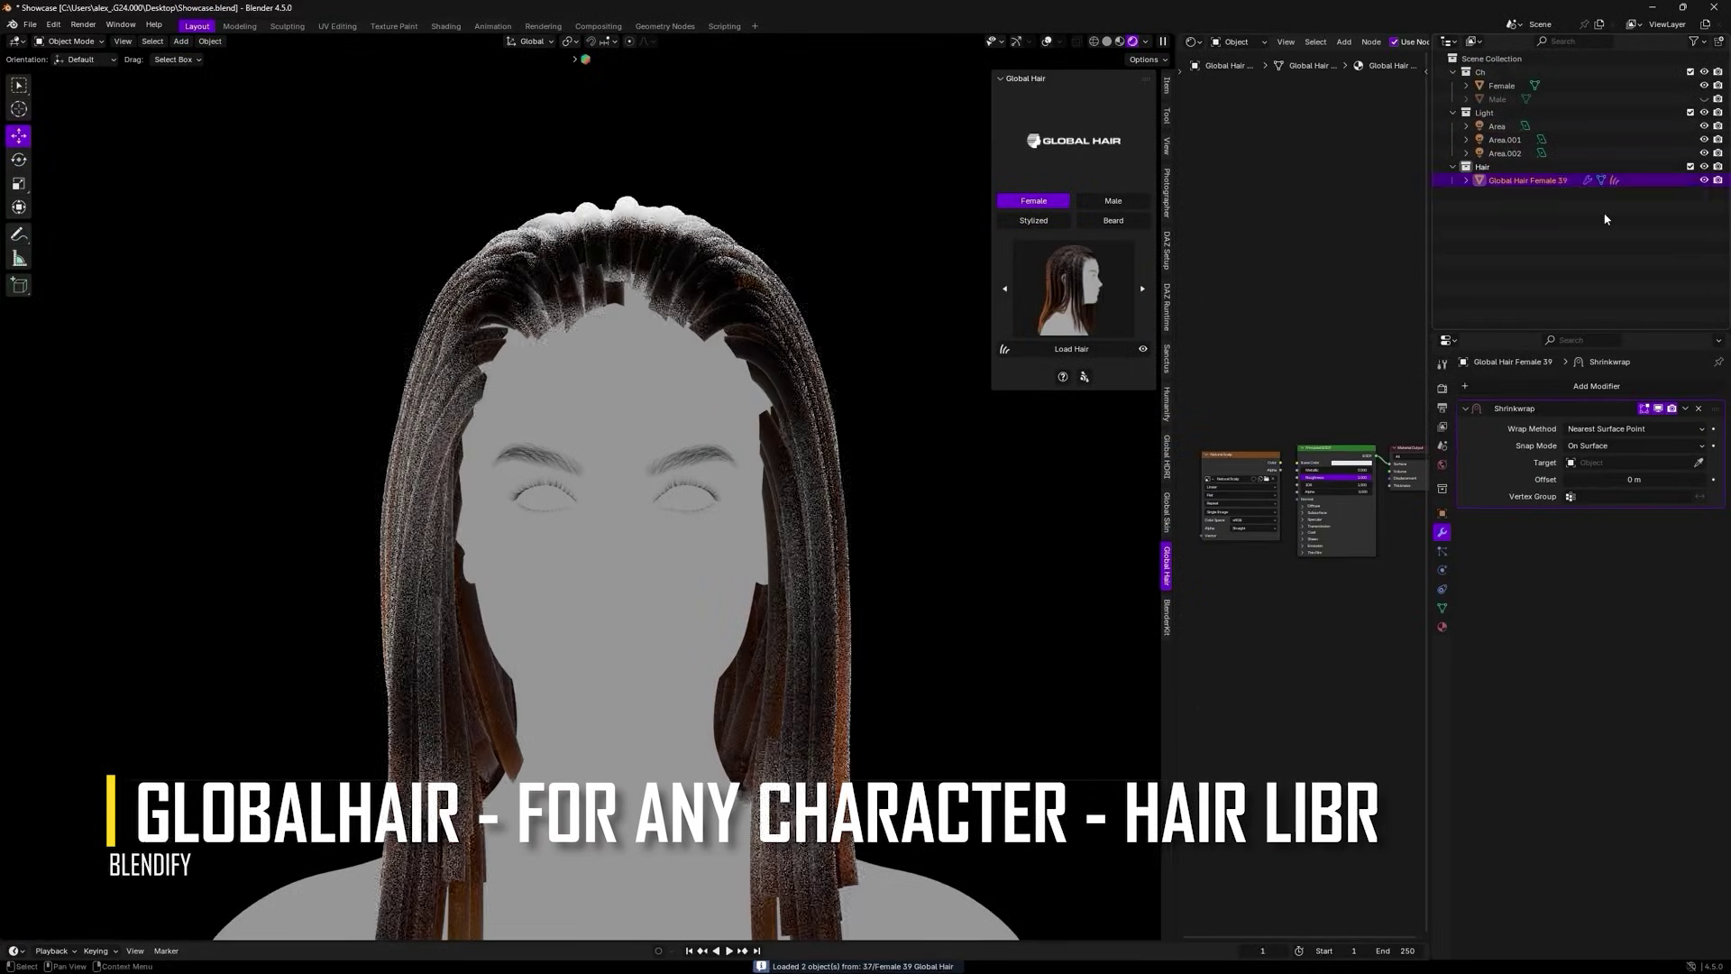
# Load a long hairstyle, then the Female 46 hairstyle, from the female library
pyautogui.click(1704, 460)
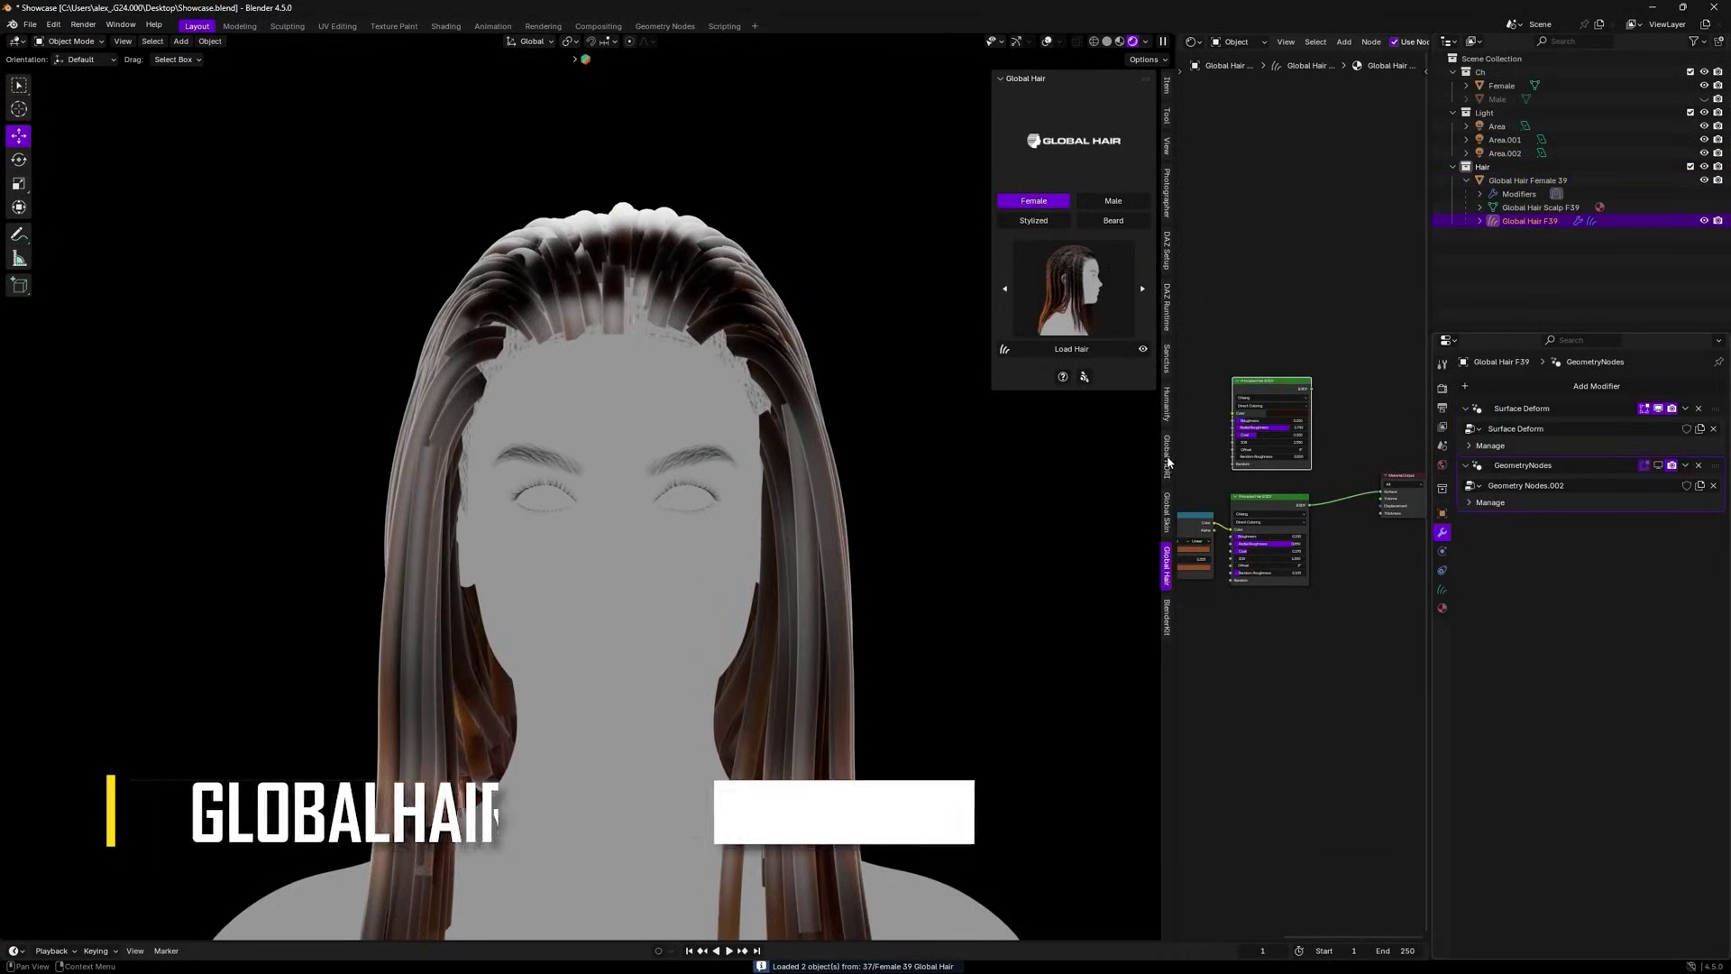
pyautogui.moveTo(708, 449); pyautogui.dragTo(884, 451, button='middle')
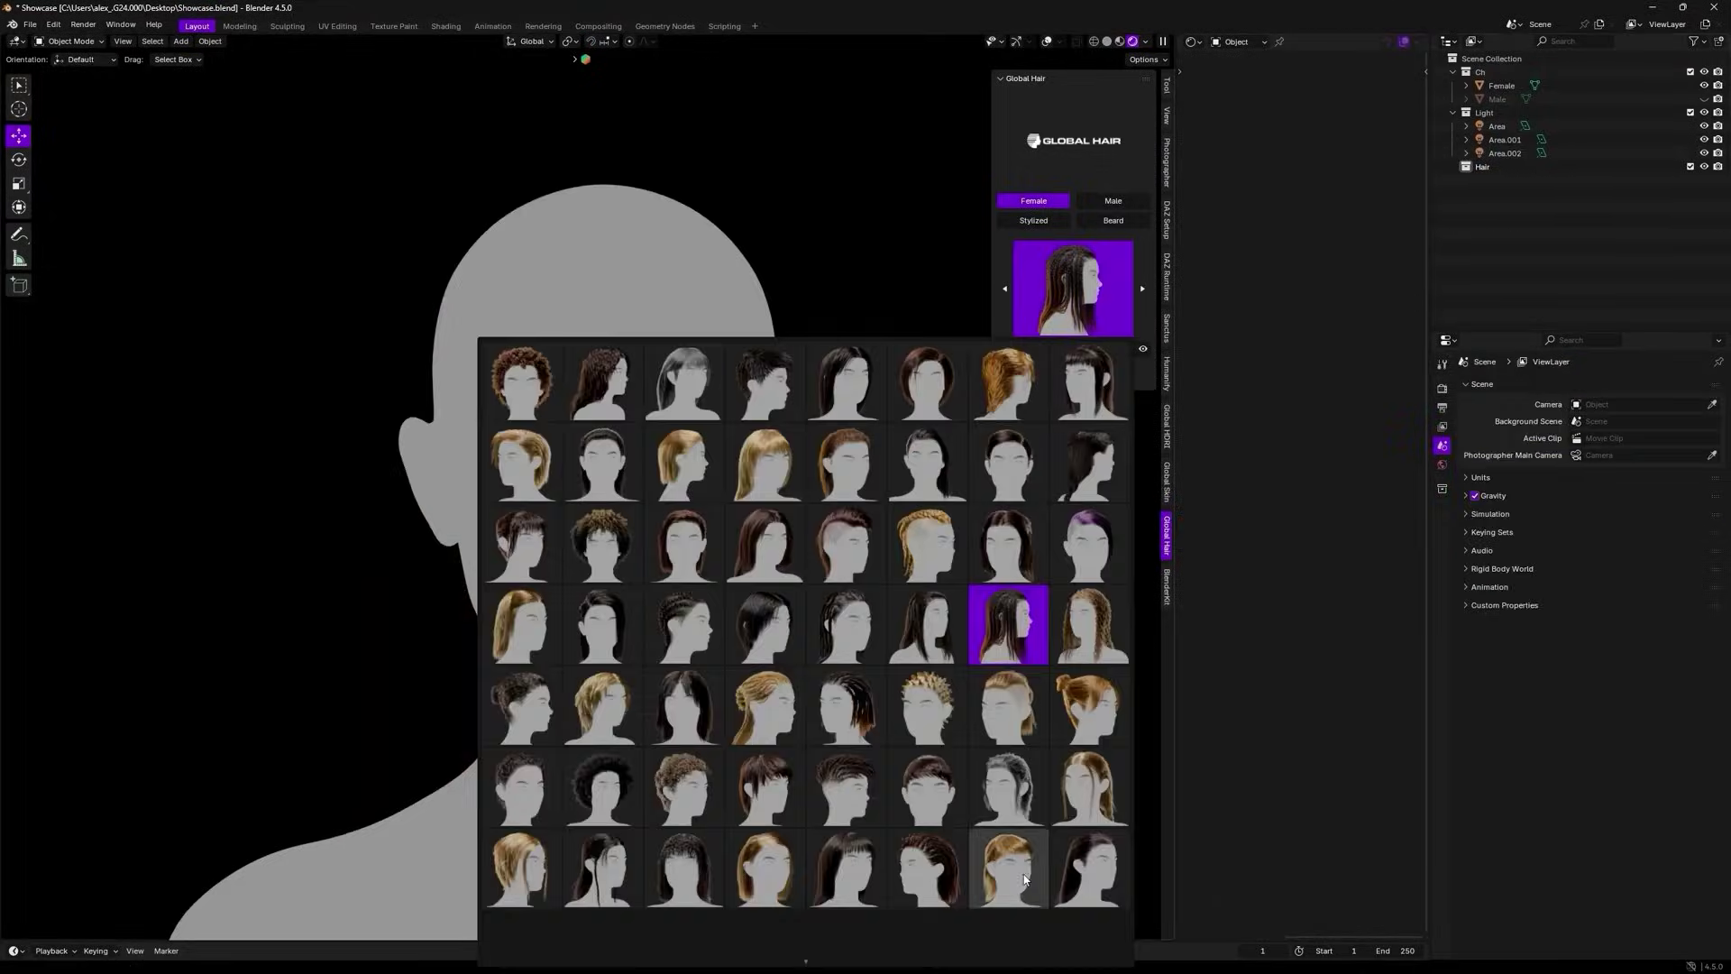
pyautogui.click(1009, 706)
pyautogui.click(1072, 349)
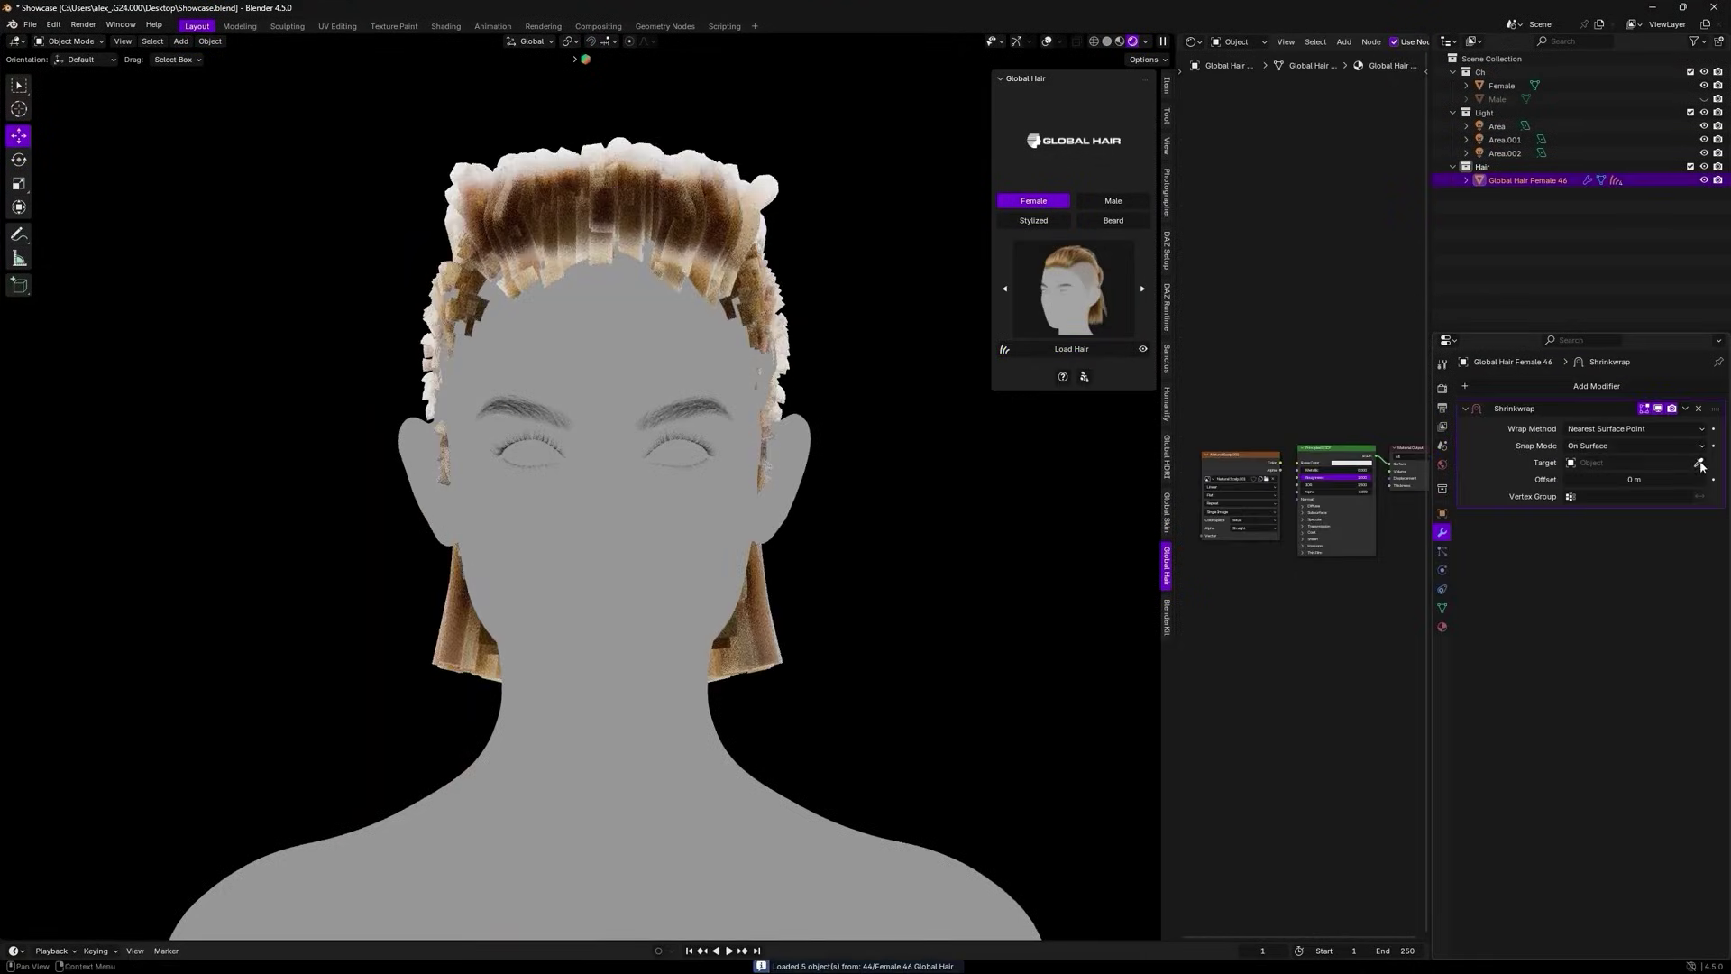
# Show the fill hair in the viewport, tweak the melanin amount, and open the male hair library
pyautogui.click(1506, 221)
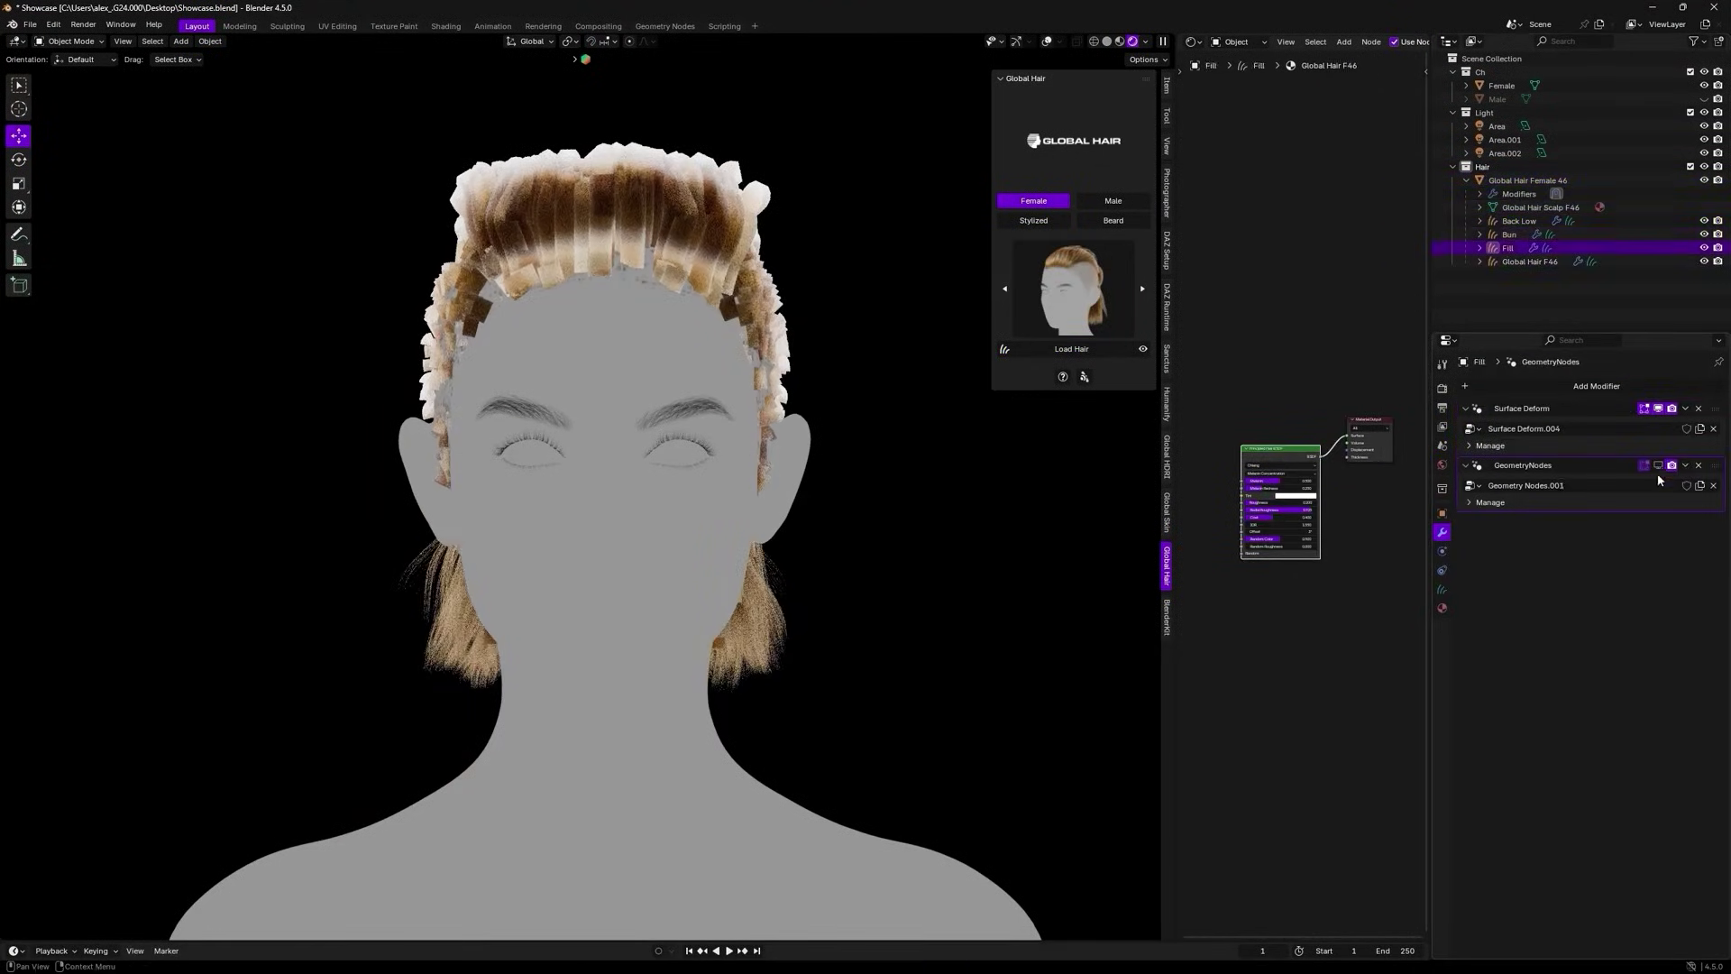
pyautogui.click(1661, 466)
pyautogui.moveTo(722, 397); pyautogui.dragTo(673, 382, button='middle')
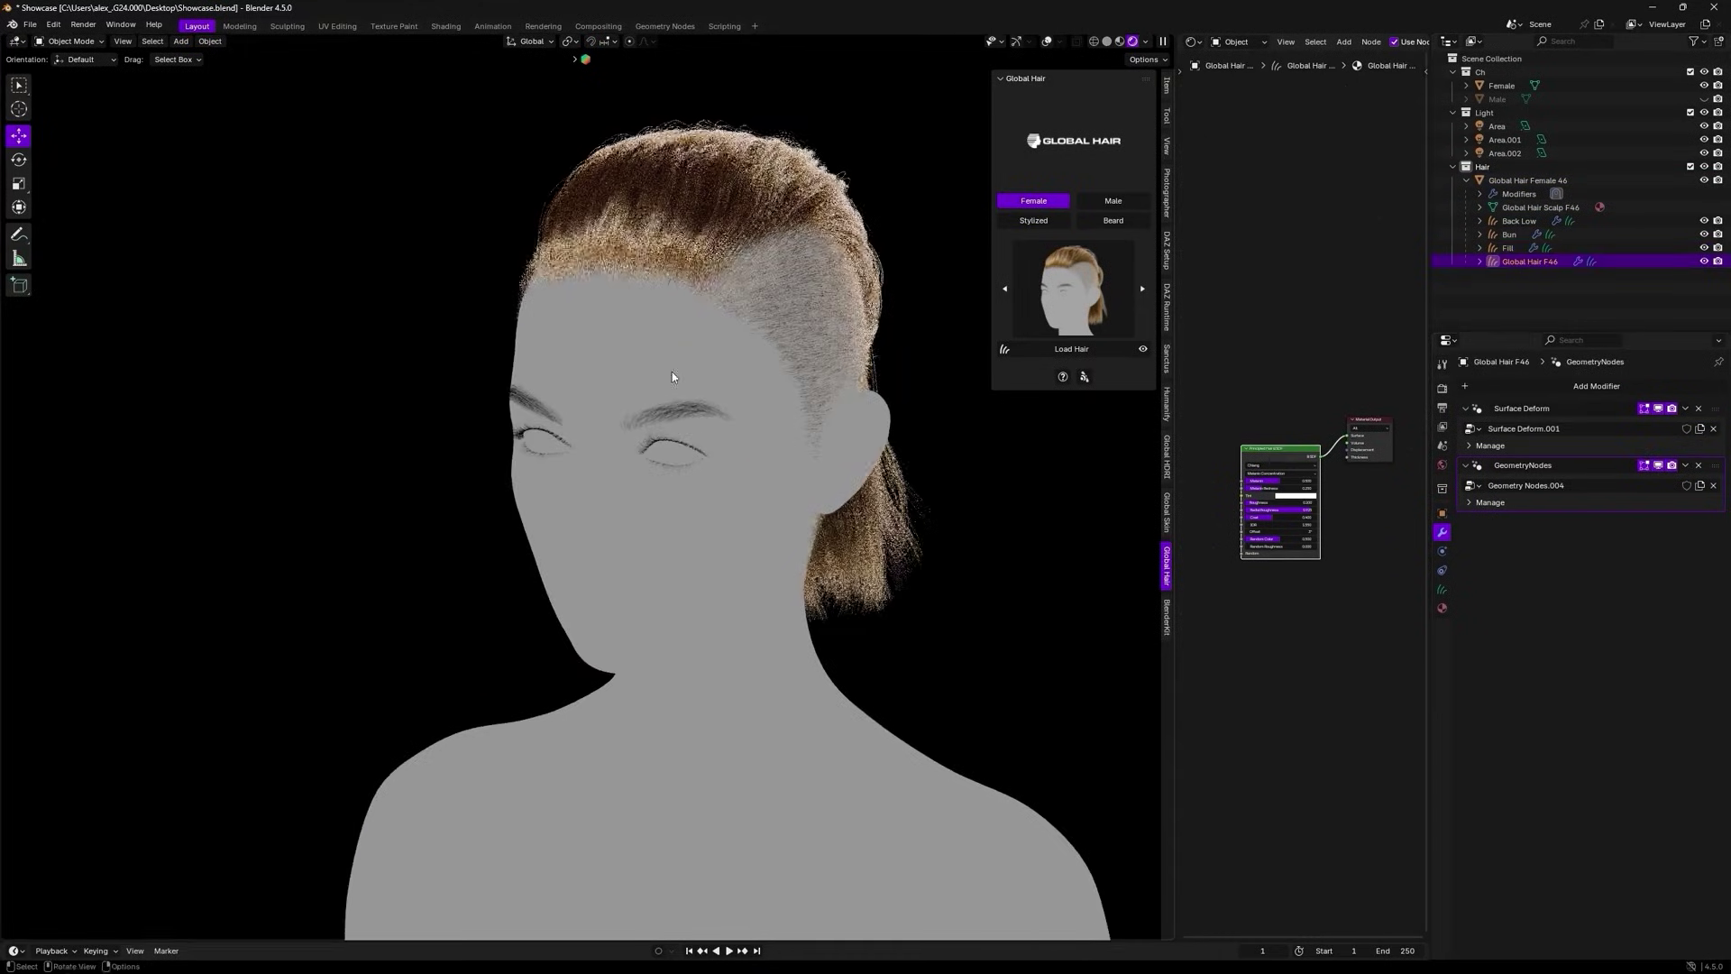
pyautogui.scroll(4, 1248, 441)
pyautogui.moveTo(1248, 446); pyautogui.dragTo(1248, 446)
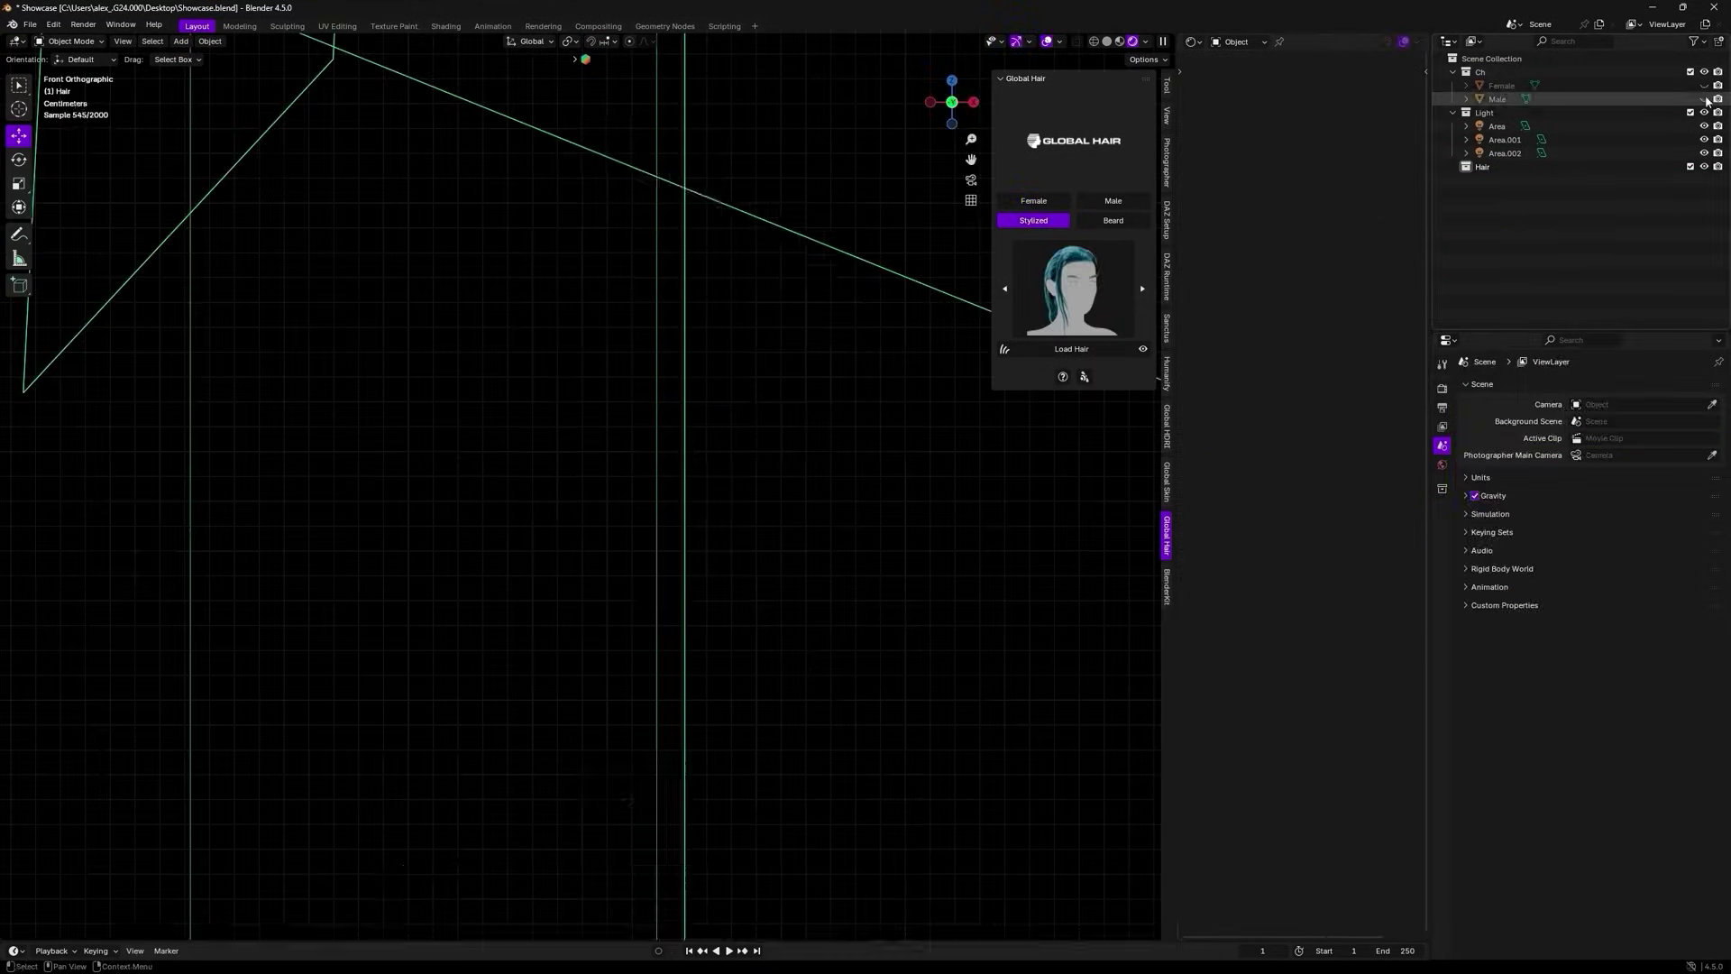
pyautogui.click(1118, 204)
pyautogui.click(1071, 289)
# Load the Male 22 hairstyle and inspect its curls with viewport overlays hidden
pyautogui.click(854, 631)
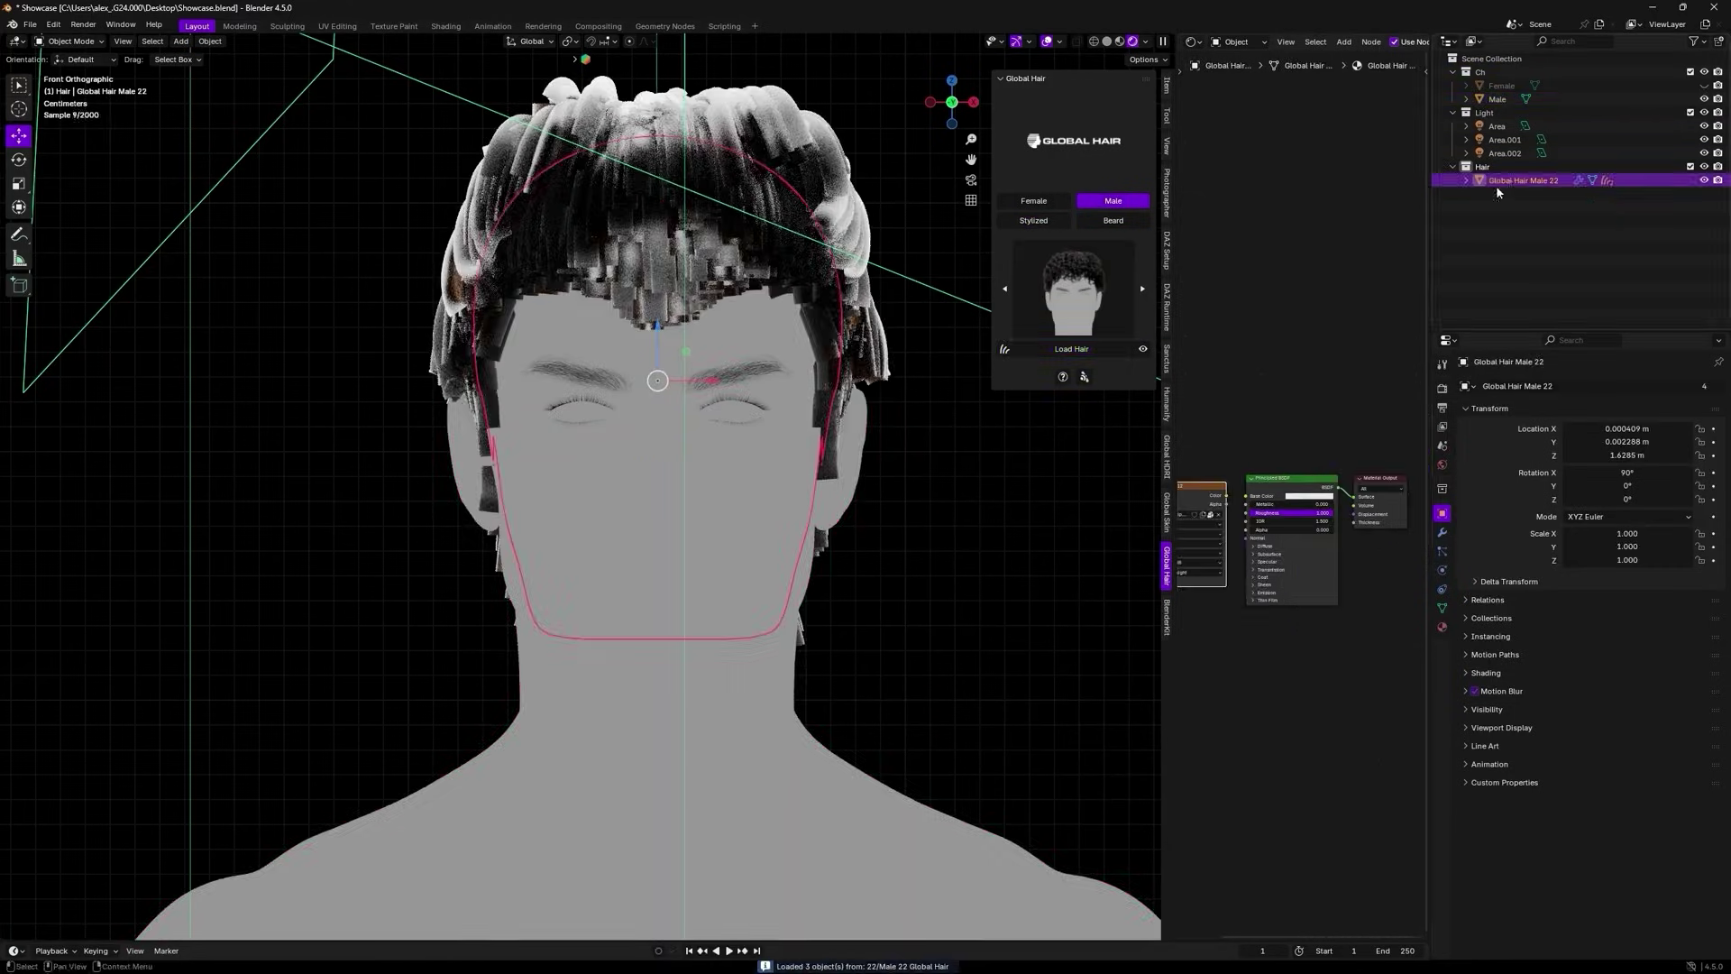
pyautogui.click(1533, 223)
pyautogui.click(901, 290)
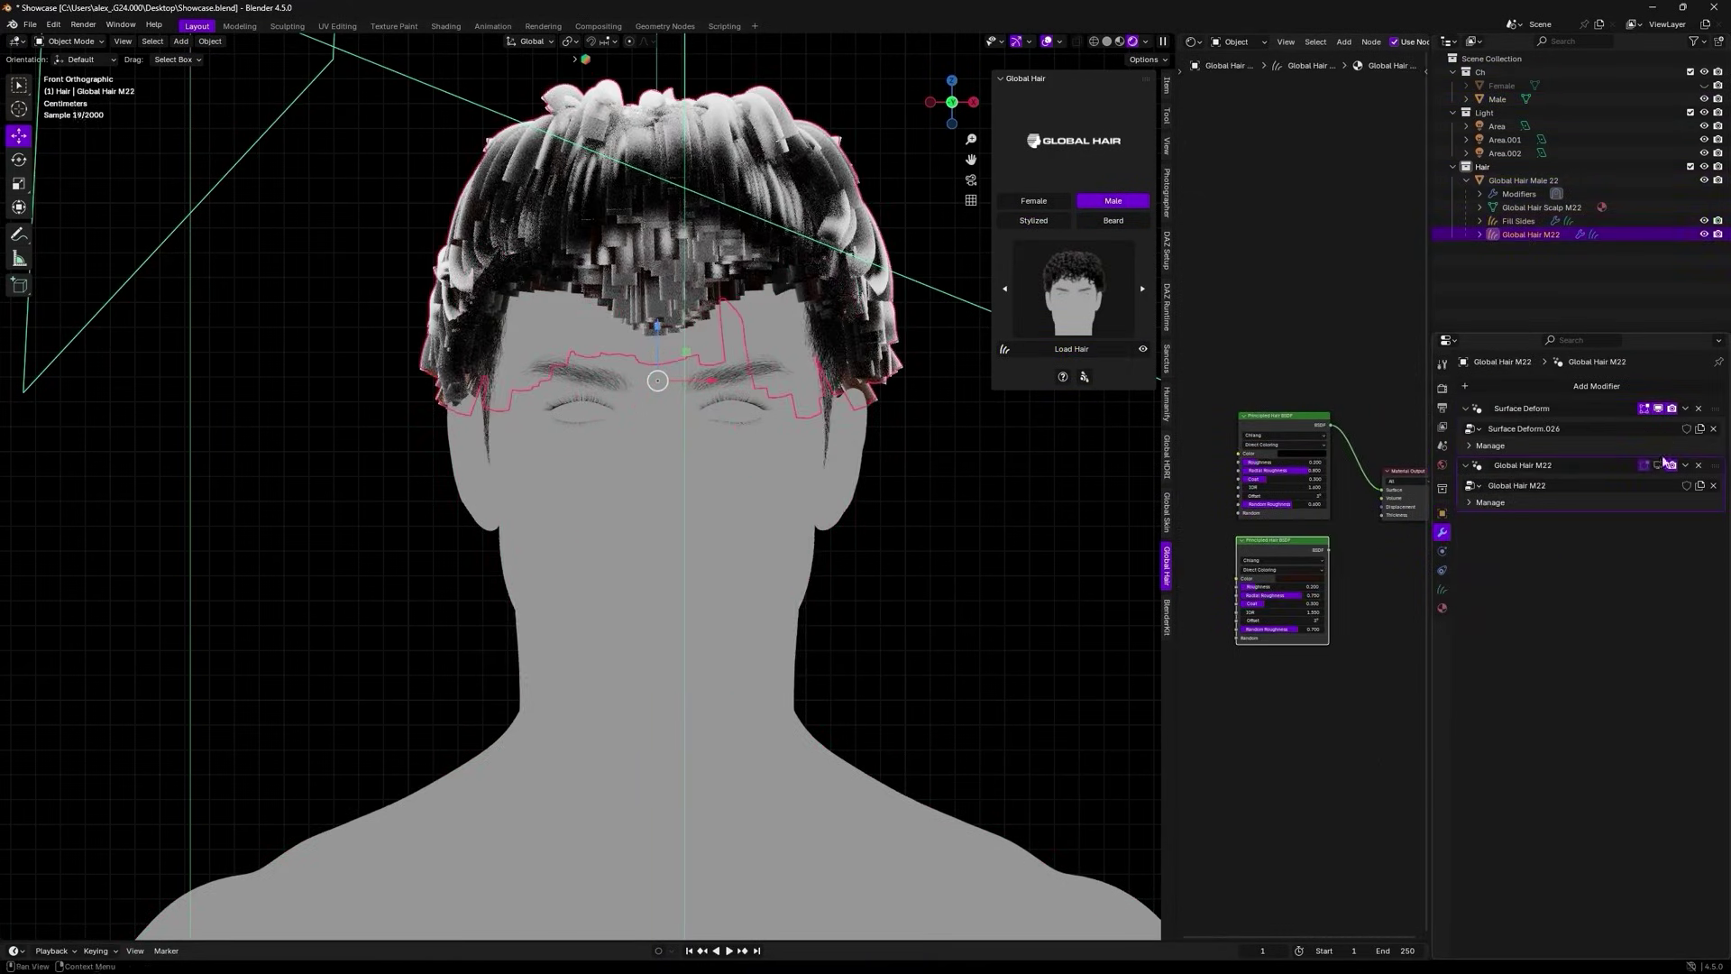
pyautogui.hotkey('shift', 'alt', 'z')
pyautogui.moveTo(649, 378); pyautogui.dragTo(769, 400, button='middle')
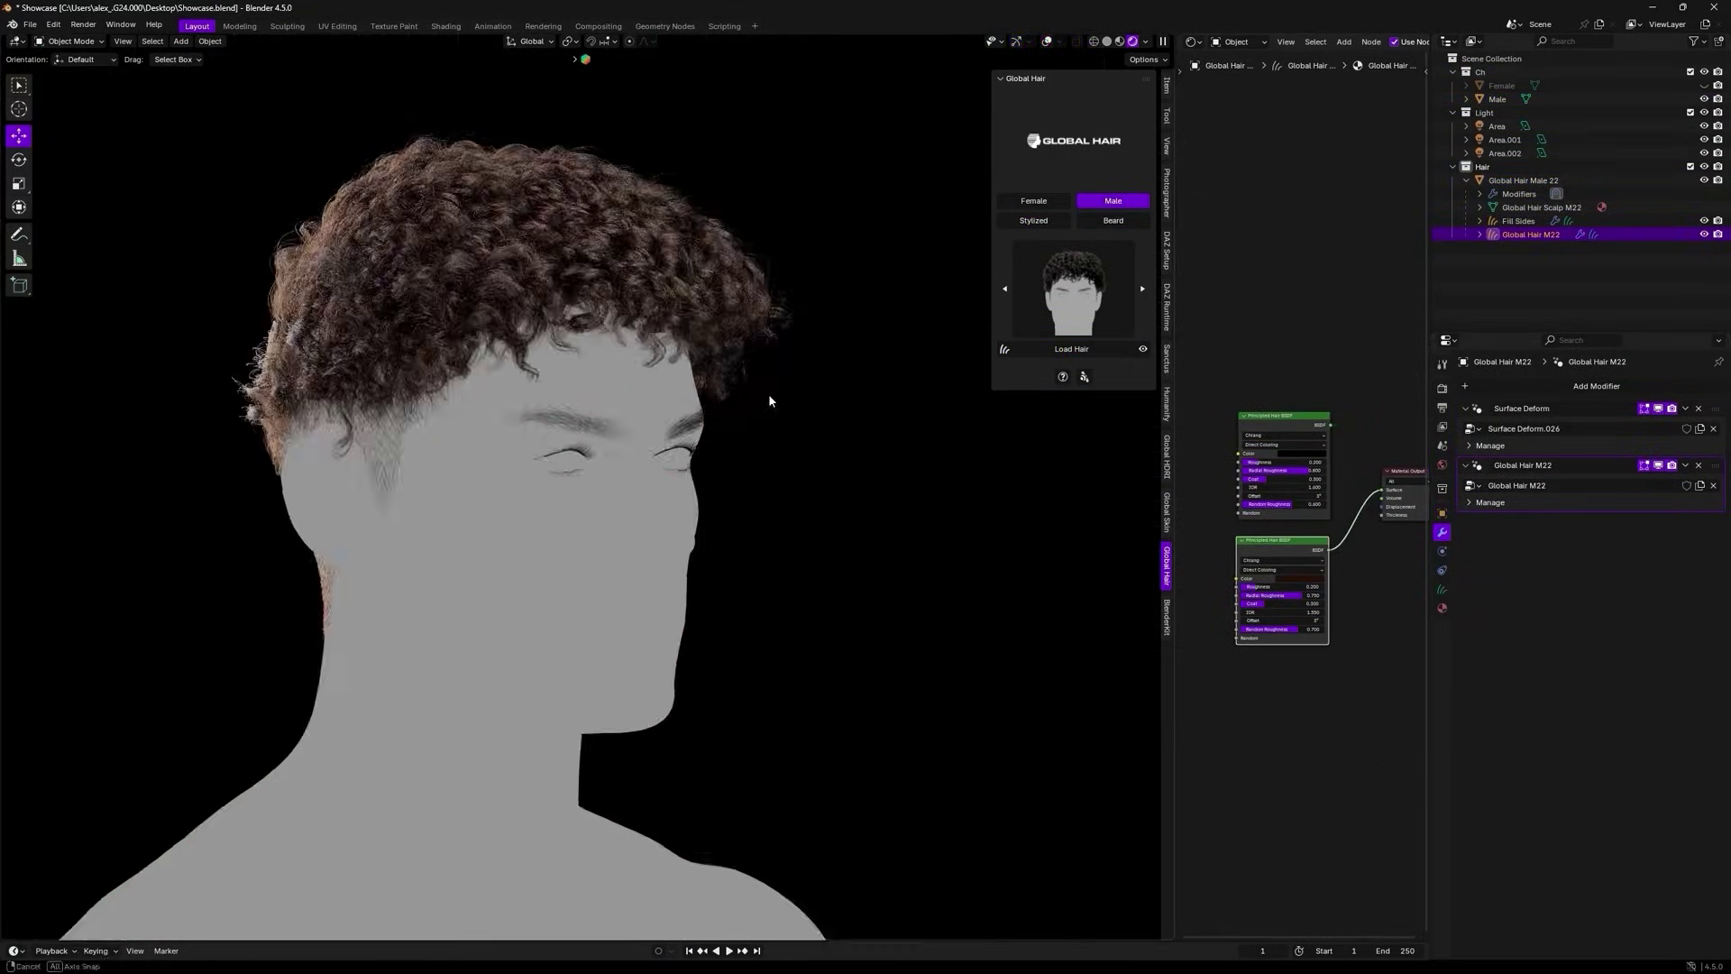
pyautogui.press('KP_1')
# Load the Male 3 hairstyle and lower the second hair material's radial roughness
pyautogui.click(1073, 289)
pyautogui.click(672, 379)
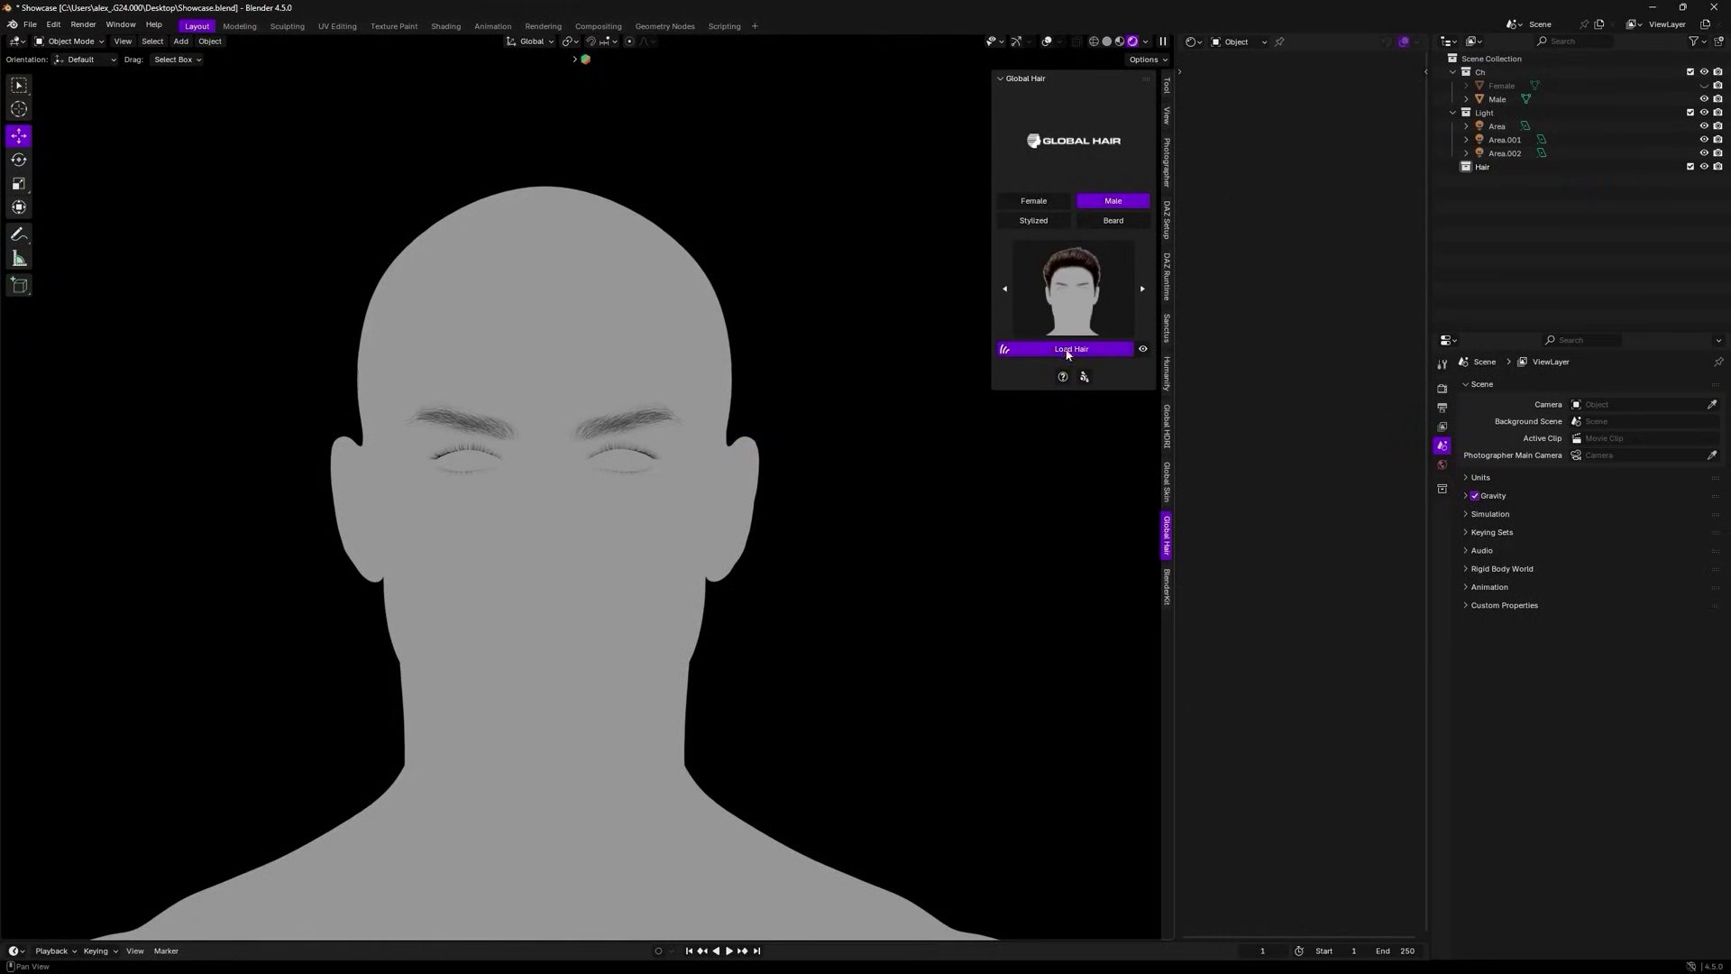
pyautogui.click(668, 372)
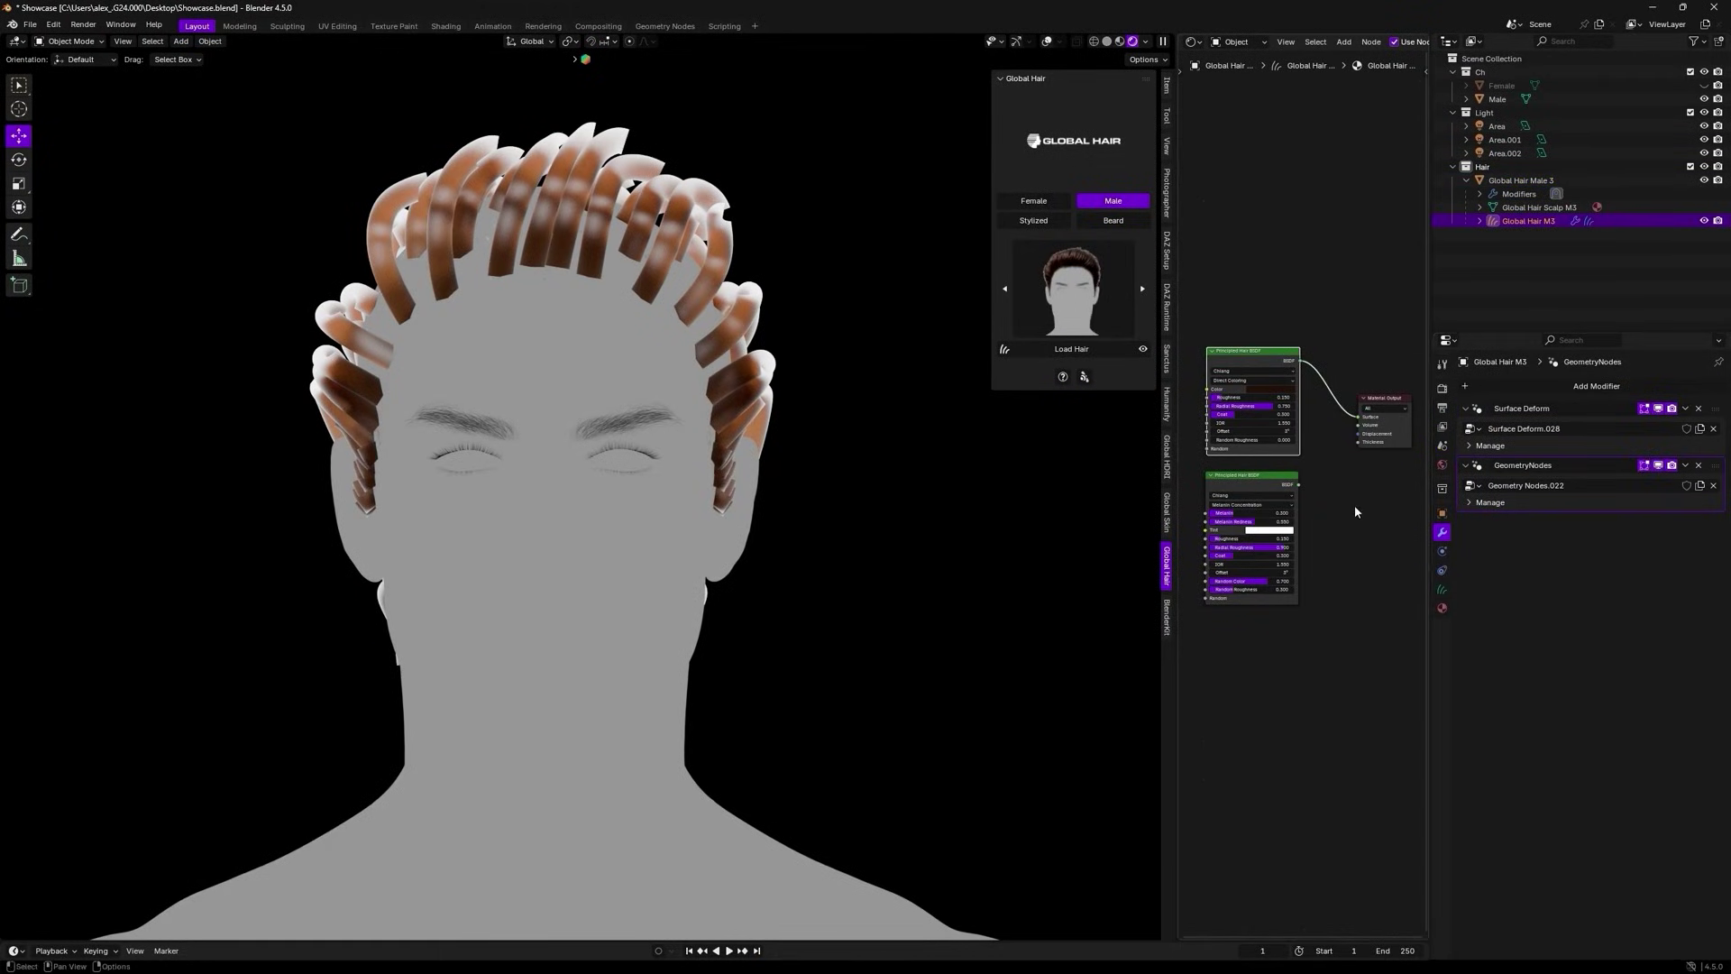
pyautogui.scroll(3, 1344, 469)
pyautogui.moveTo(1353, 549); pyautogui.dragTo(1318, 549)
# Try the Male 42 and curly Male 60 styles, ending on the pink Stylized 25 hair
pyautogui.click(1071, 288)
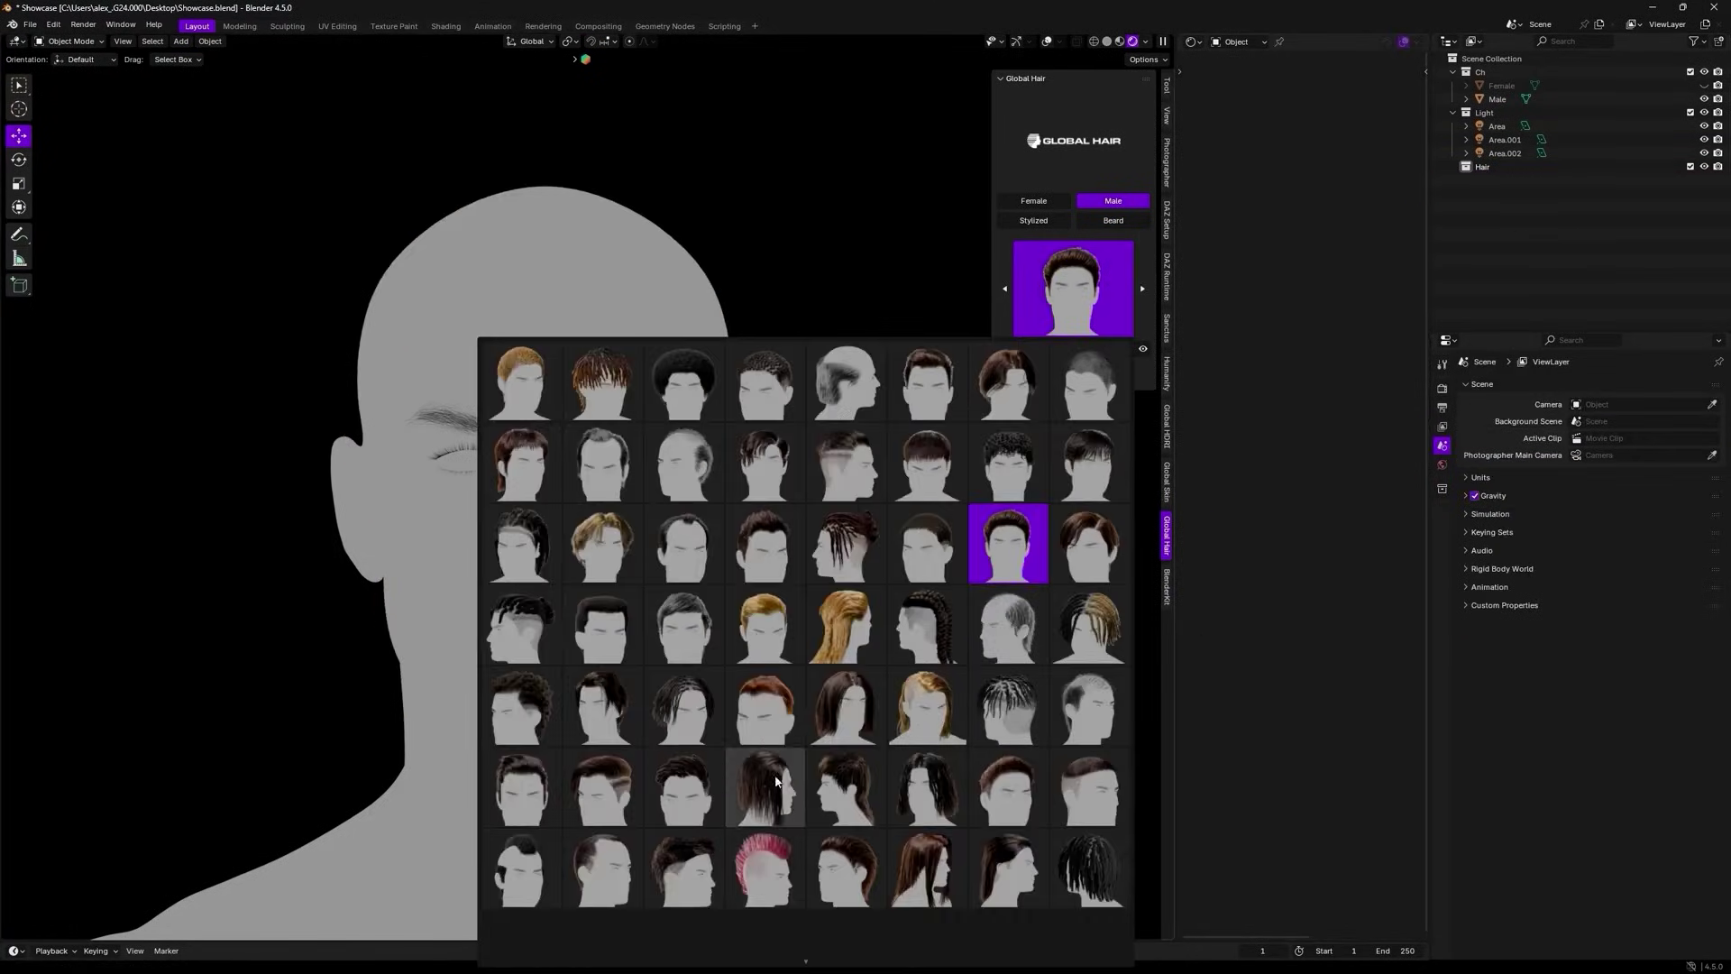
pyautogui.click(858, 719)
pyautogui.click(1071, 348)
pyautogui.click(1522, 221)
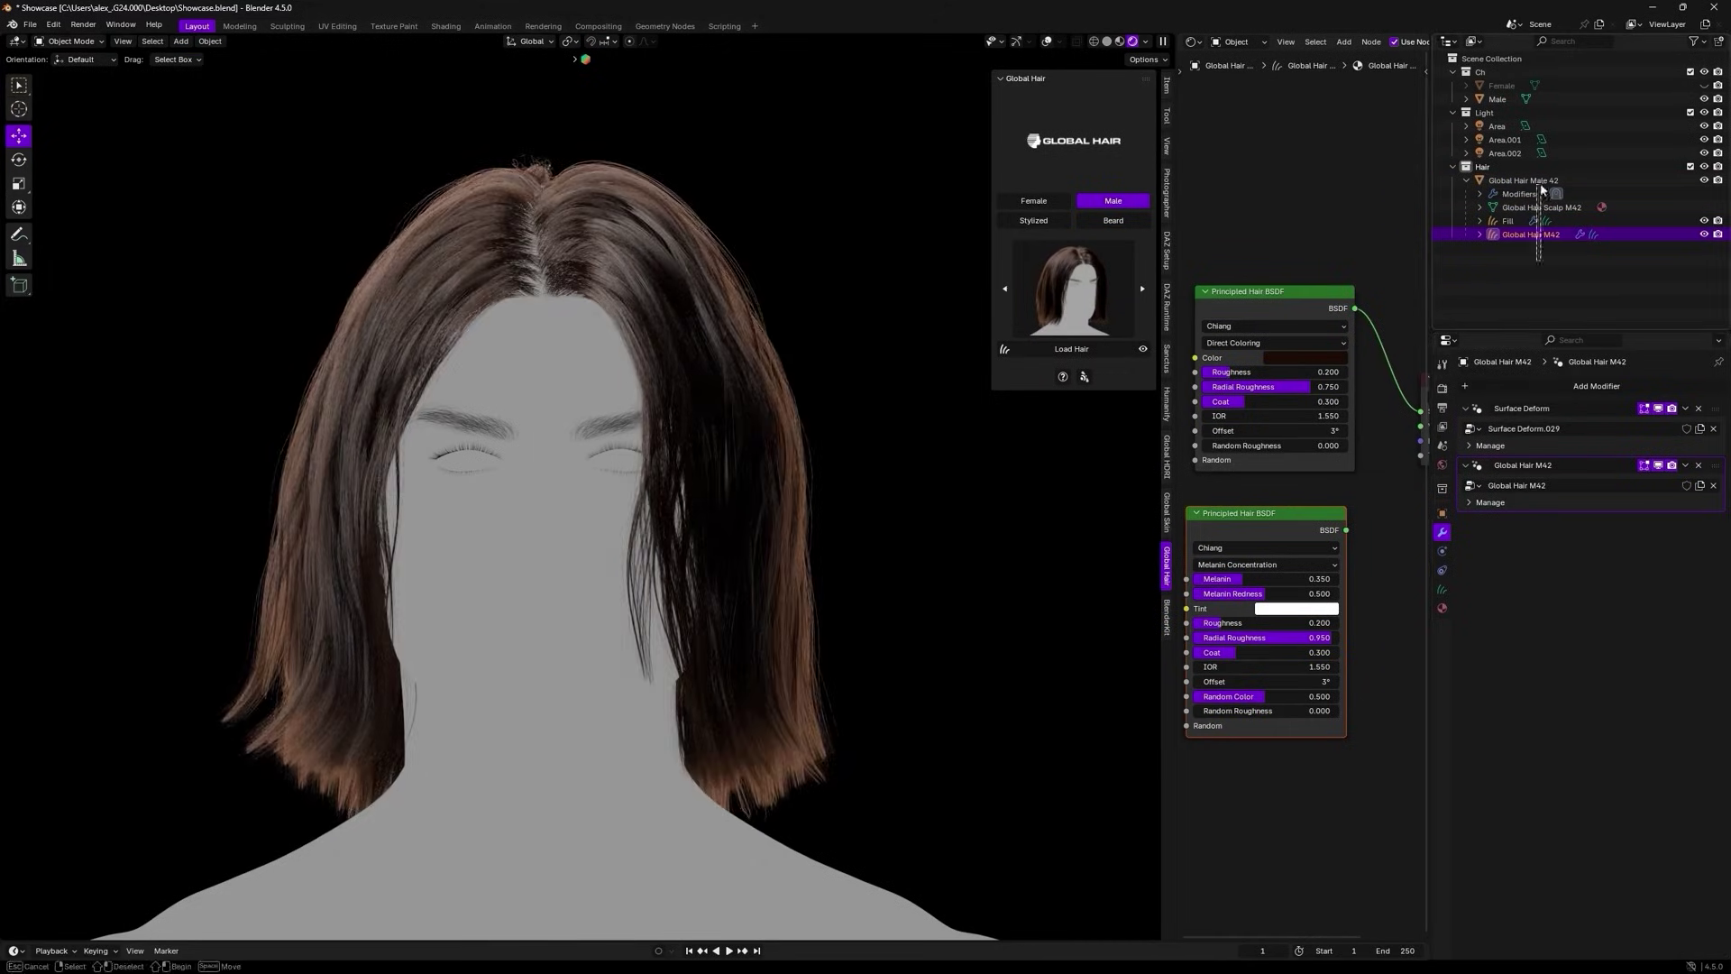
pyautogui.click(1072, 288)
pyautogui.scroll(-2, 766, 676)
pyautogui.click(678, 873)
pyautogui.click(1071, 348)
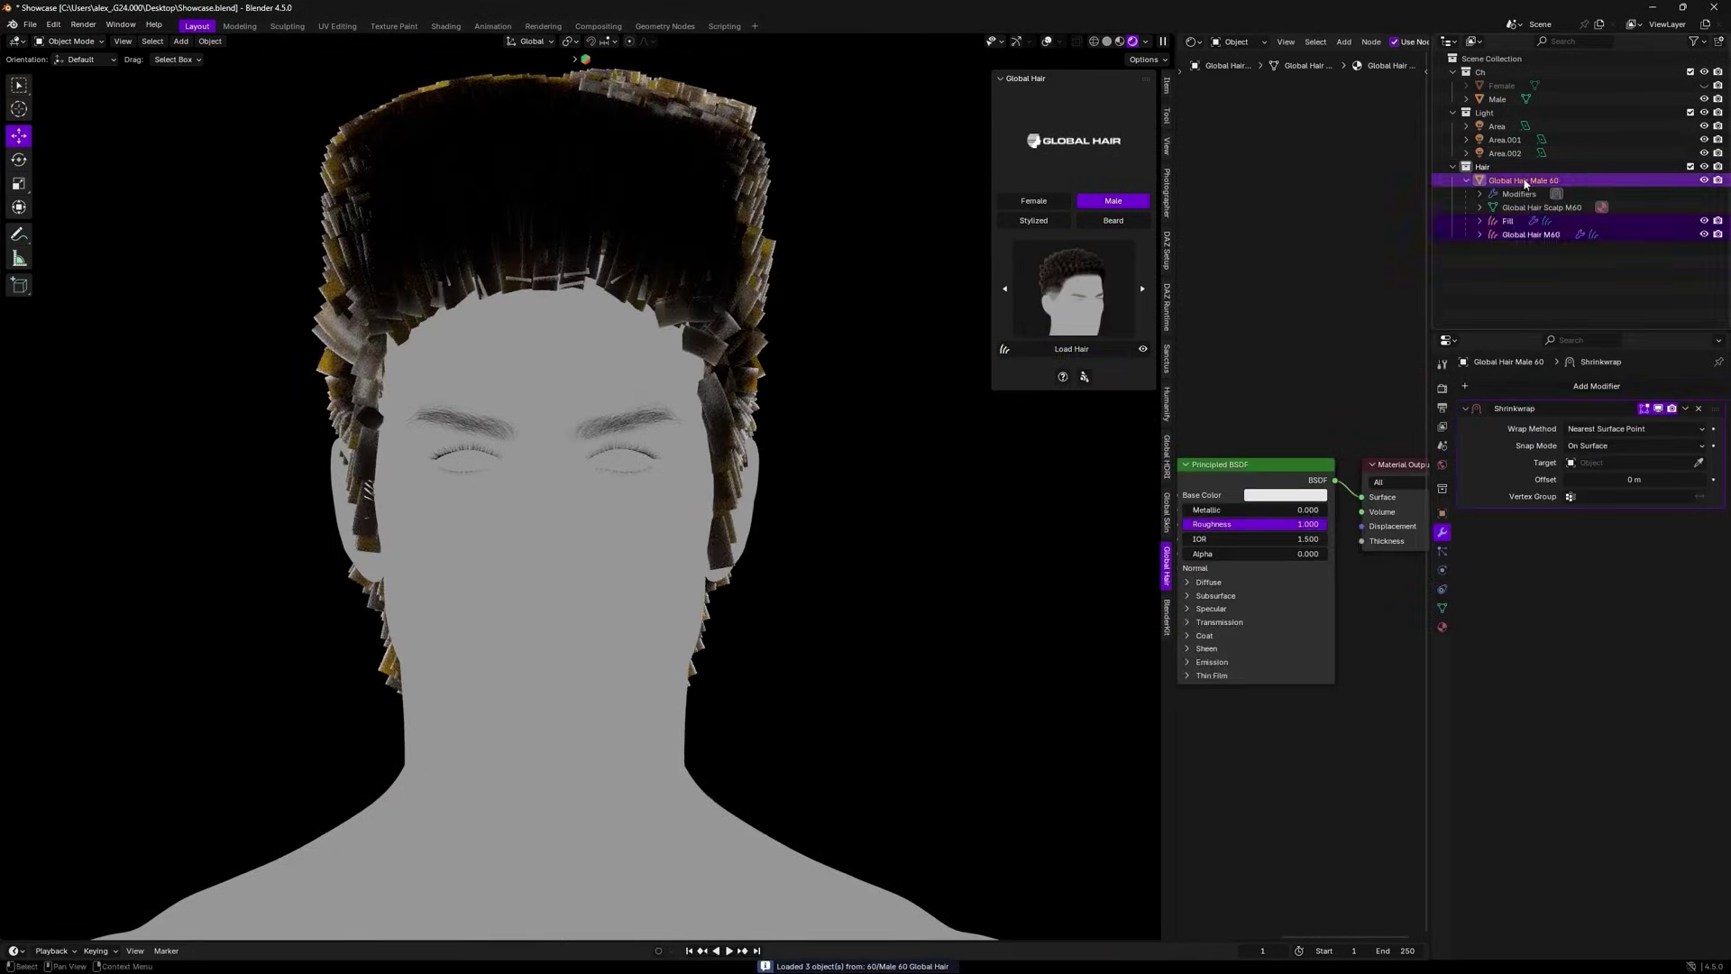
pyautogui.click(1531, 234)
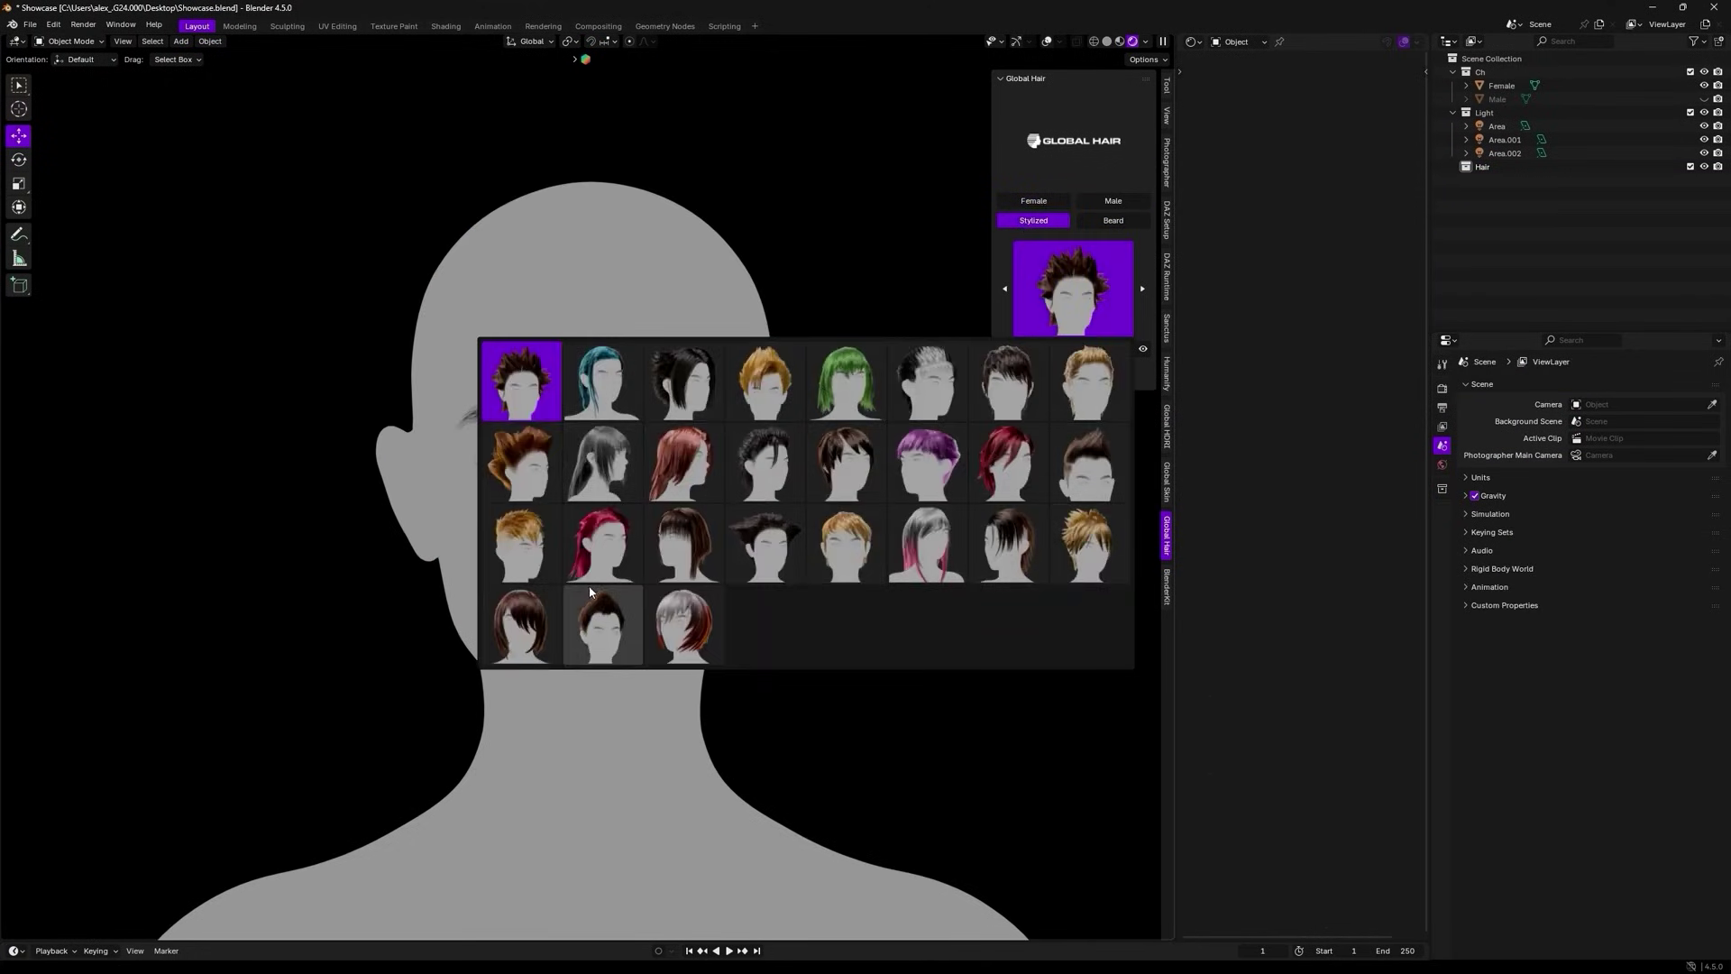
pyautogui.click(590, 592)
pyautogui.click(1071, 348)
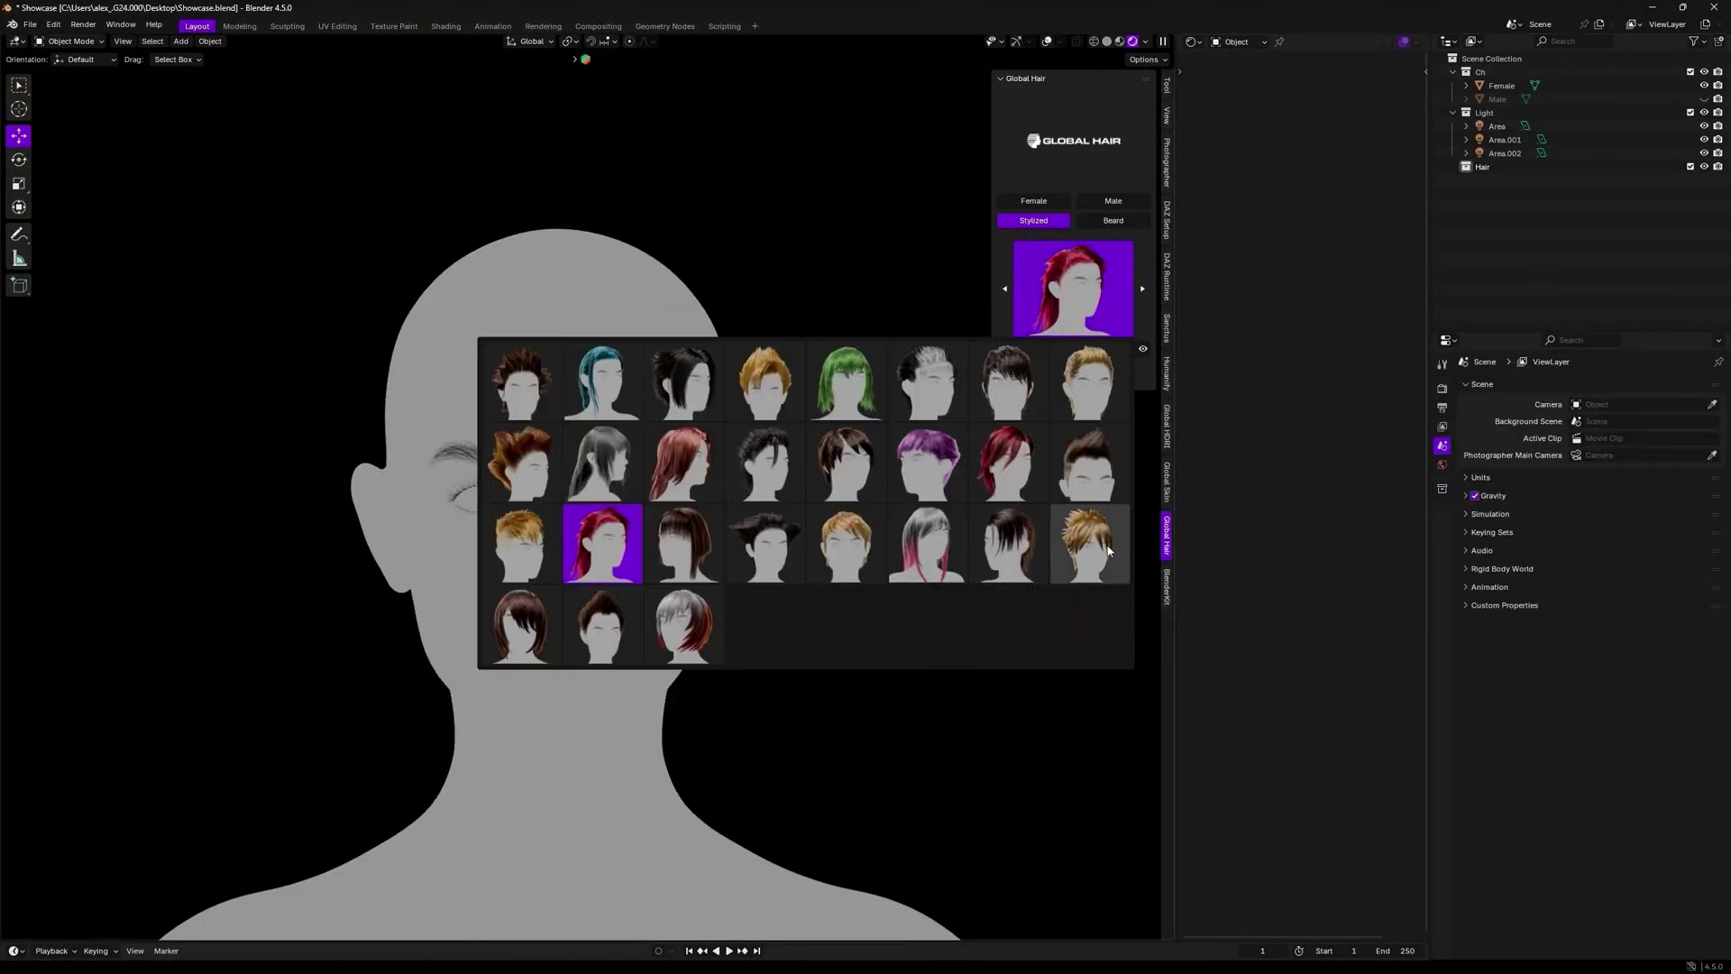
# Load the Stylized 24 hairstyle, then select and delete the current long hair scalp
pyautogui.click(1090, 544)
pyautogui.click(1071, 348)
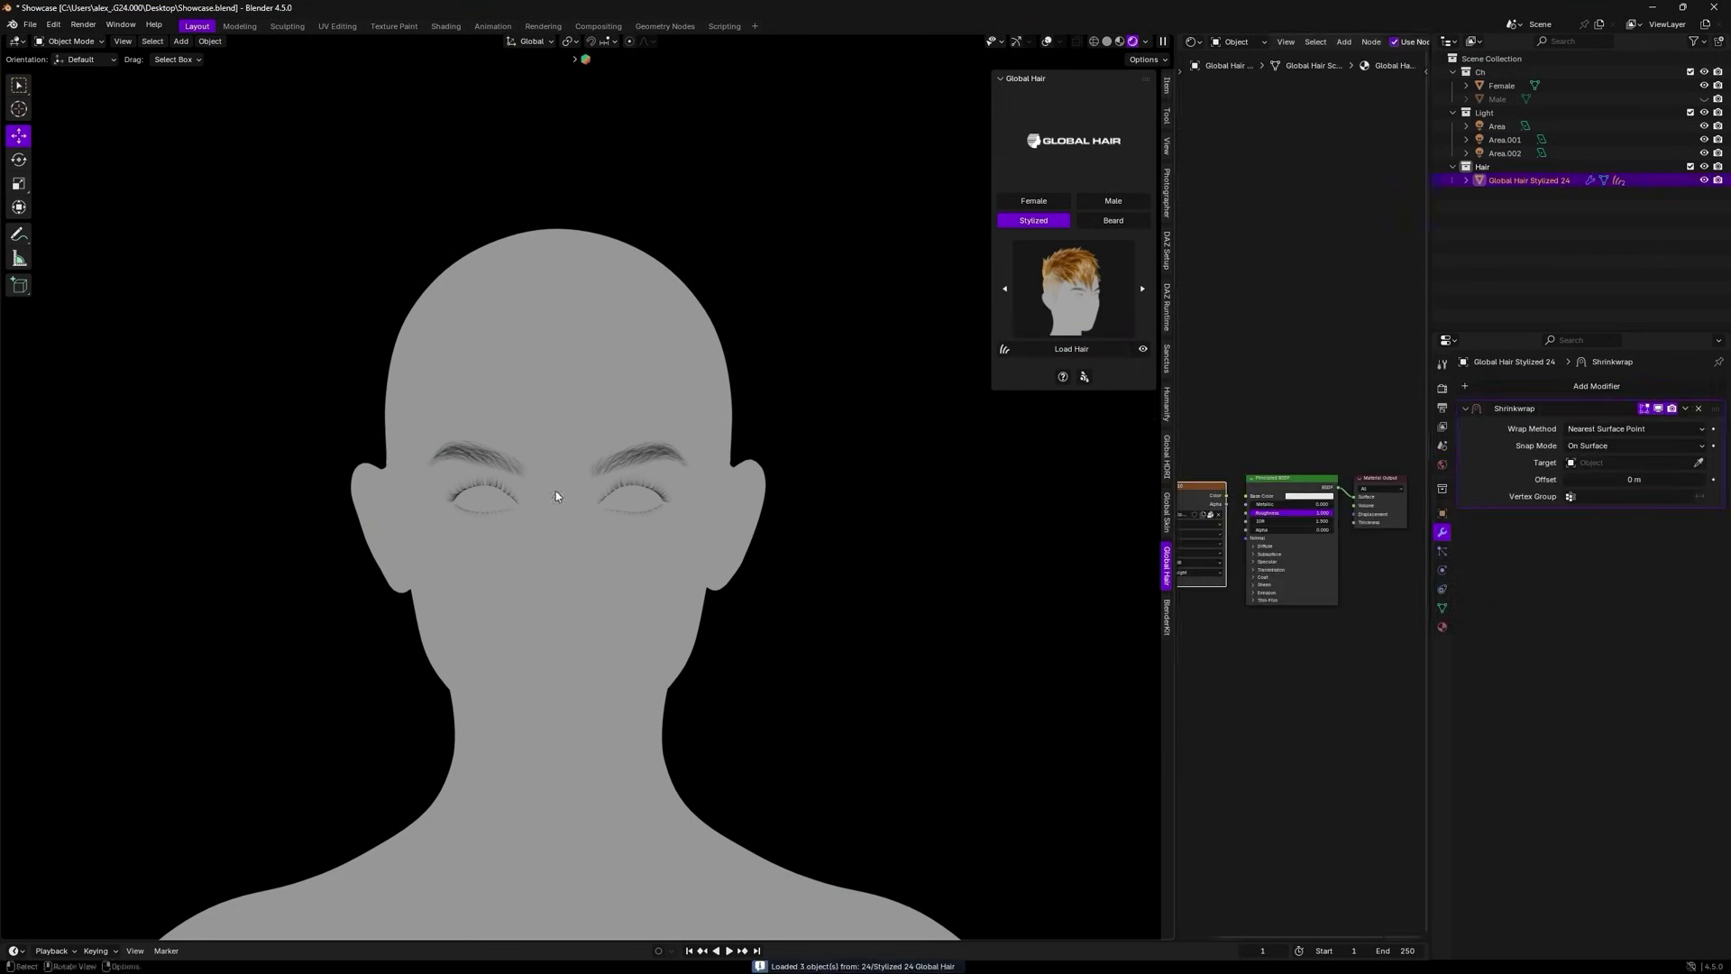
pyautogui.click(1518, 221)
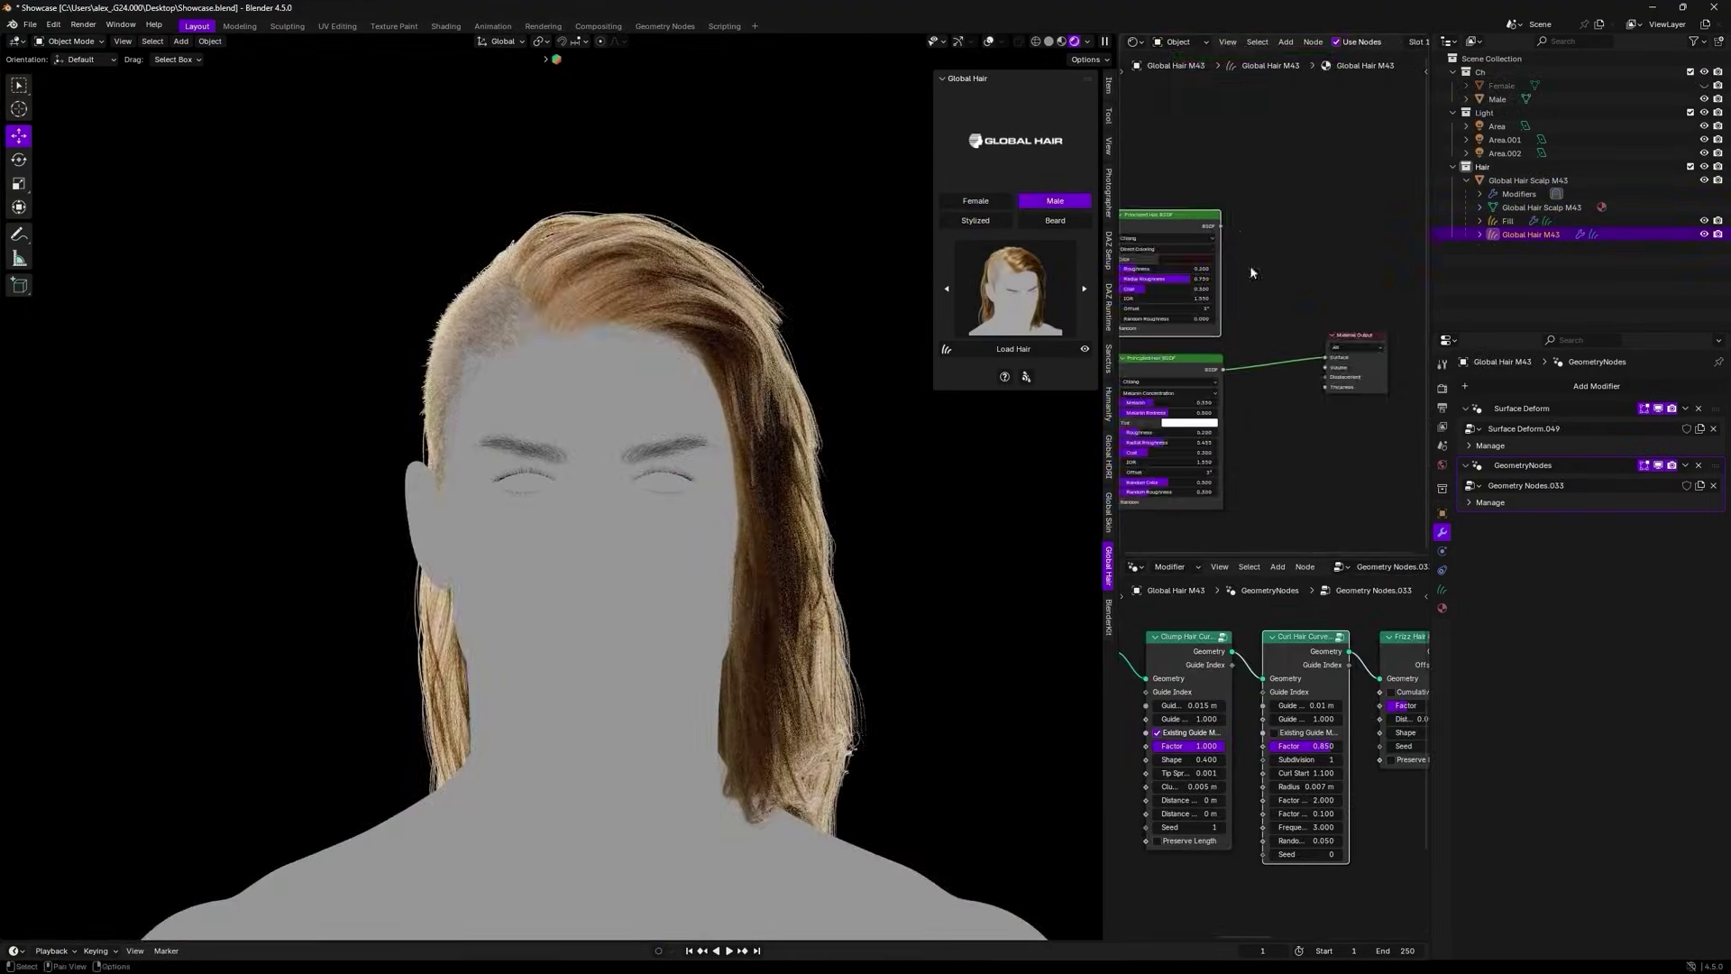
pyautogui.click(1549, 182)
pyautogui.press('Delete')
# Load the short Male 51 hairstyle from the gallery onto the head
pyautogui.click(1014, 288)
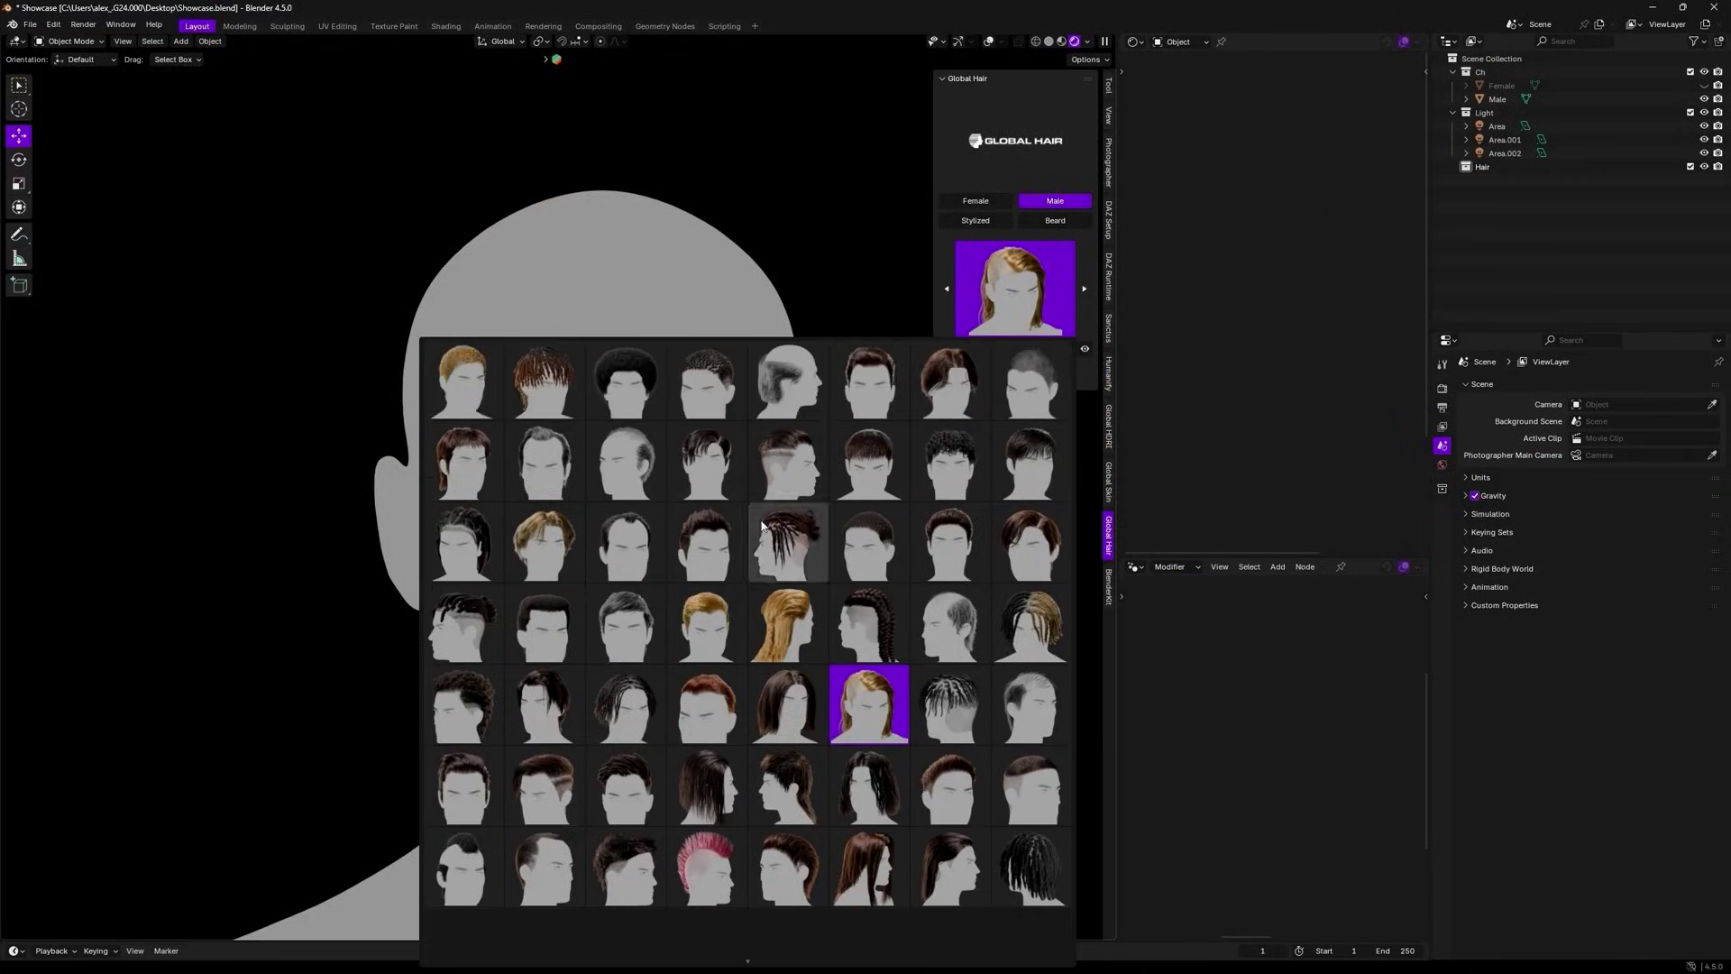
pyautogui.click(624, 864)
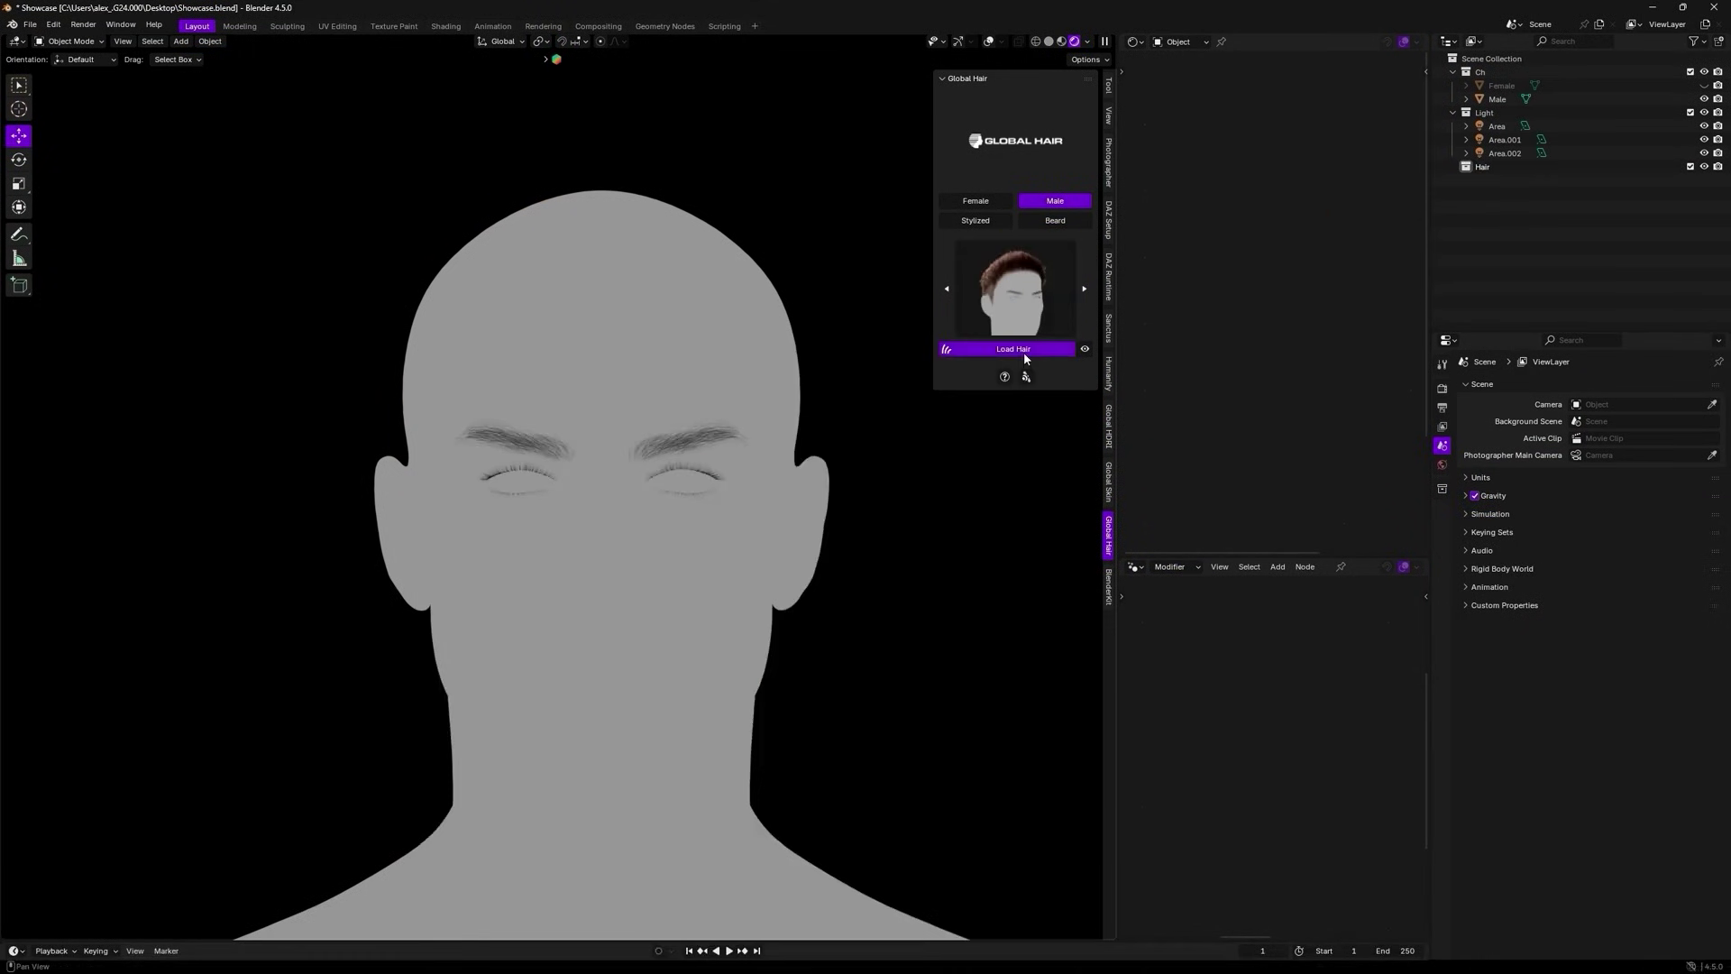
pyautogui.click(1013, 349)
# Show the Male 51 hair modifier in the viewport and connect its hair BSDF to the material surface
pyautogui.click(1615, 234)
pyautogui.click(1659, 465)
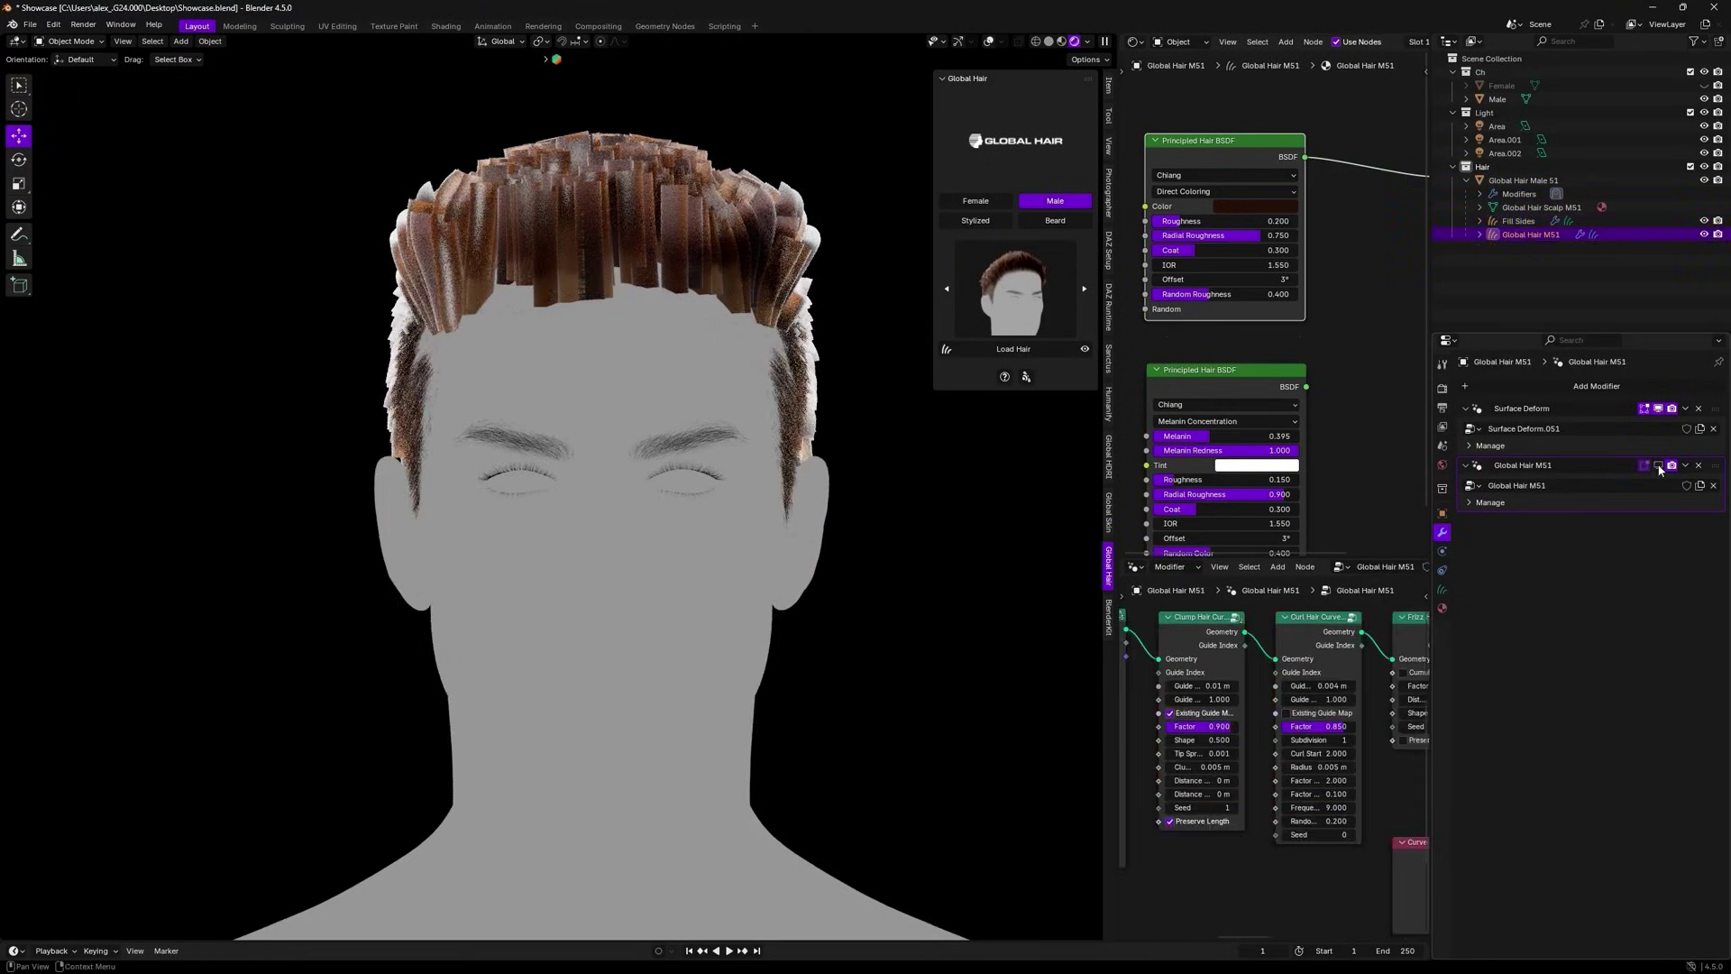
pyautogui.moveTo(611, 470); pyautogui.dragTo(703, 464, button='middle')
pyautogui.moveTo(1353, 271); pyautogui.dragTo(1296, 220, button='middle')
pyautogui.moveTo(1249, 335); pyautogui.dragTo(1378, 125)
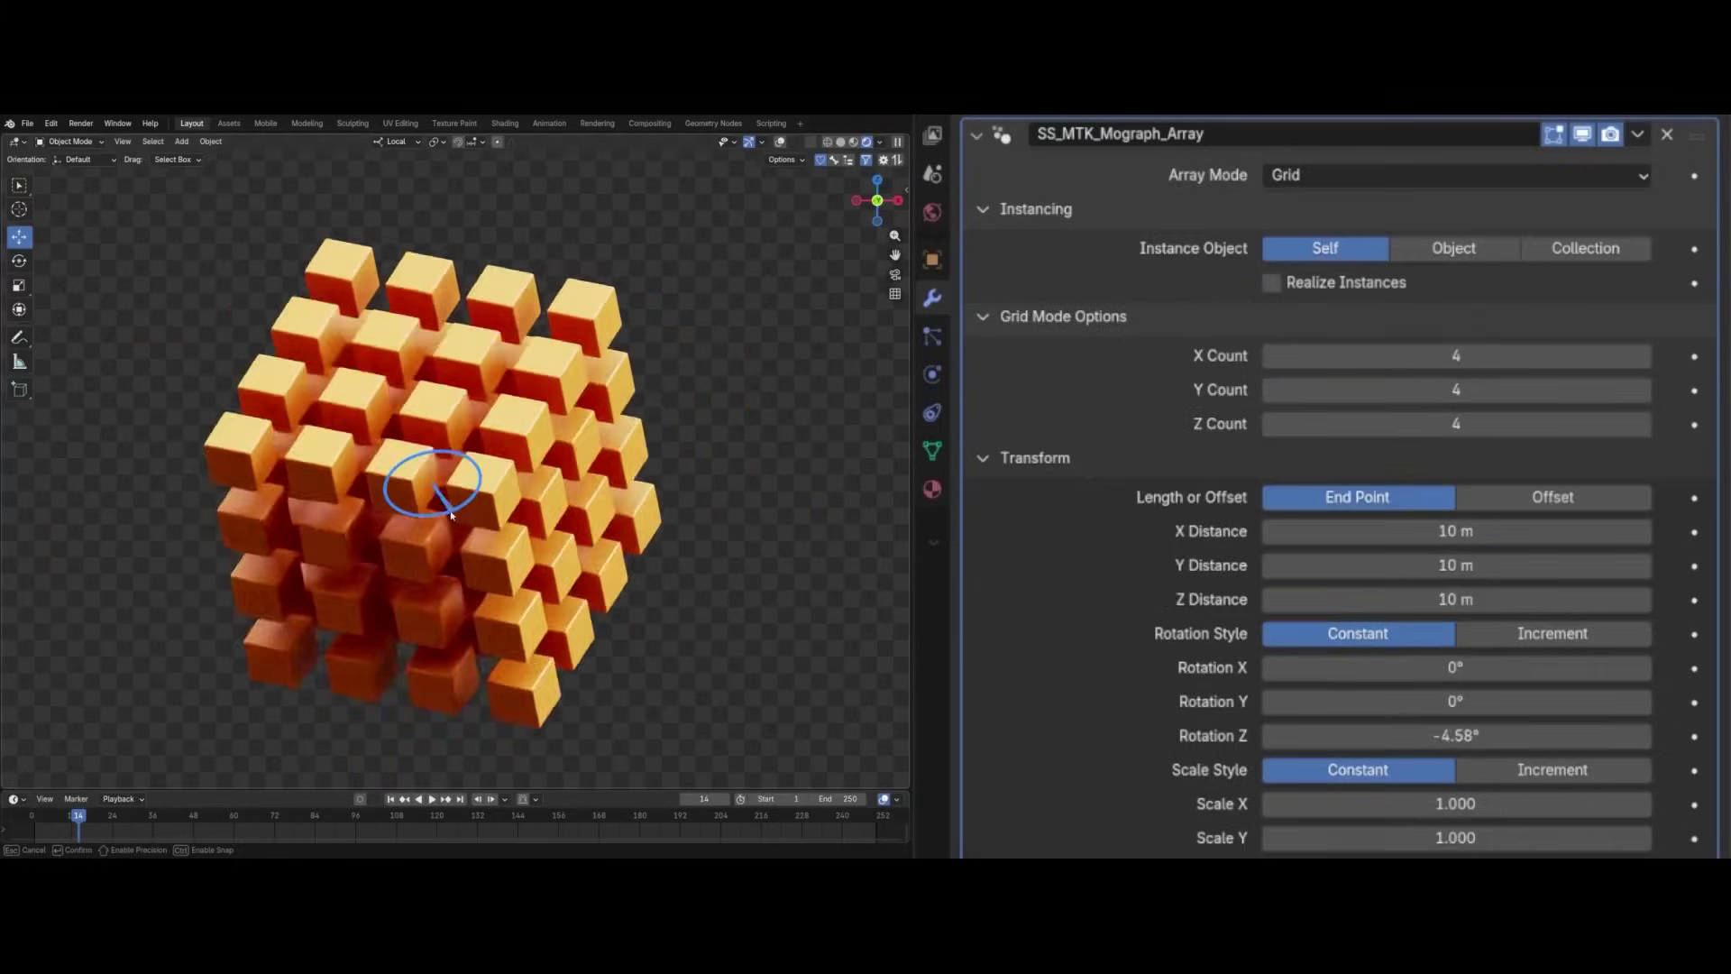
# Twist the arrayed cube grid around Z and stretch the cubes into longer bars
pyautogui.moveTo(390, 475); pyautogui.dragTo(390, 472)
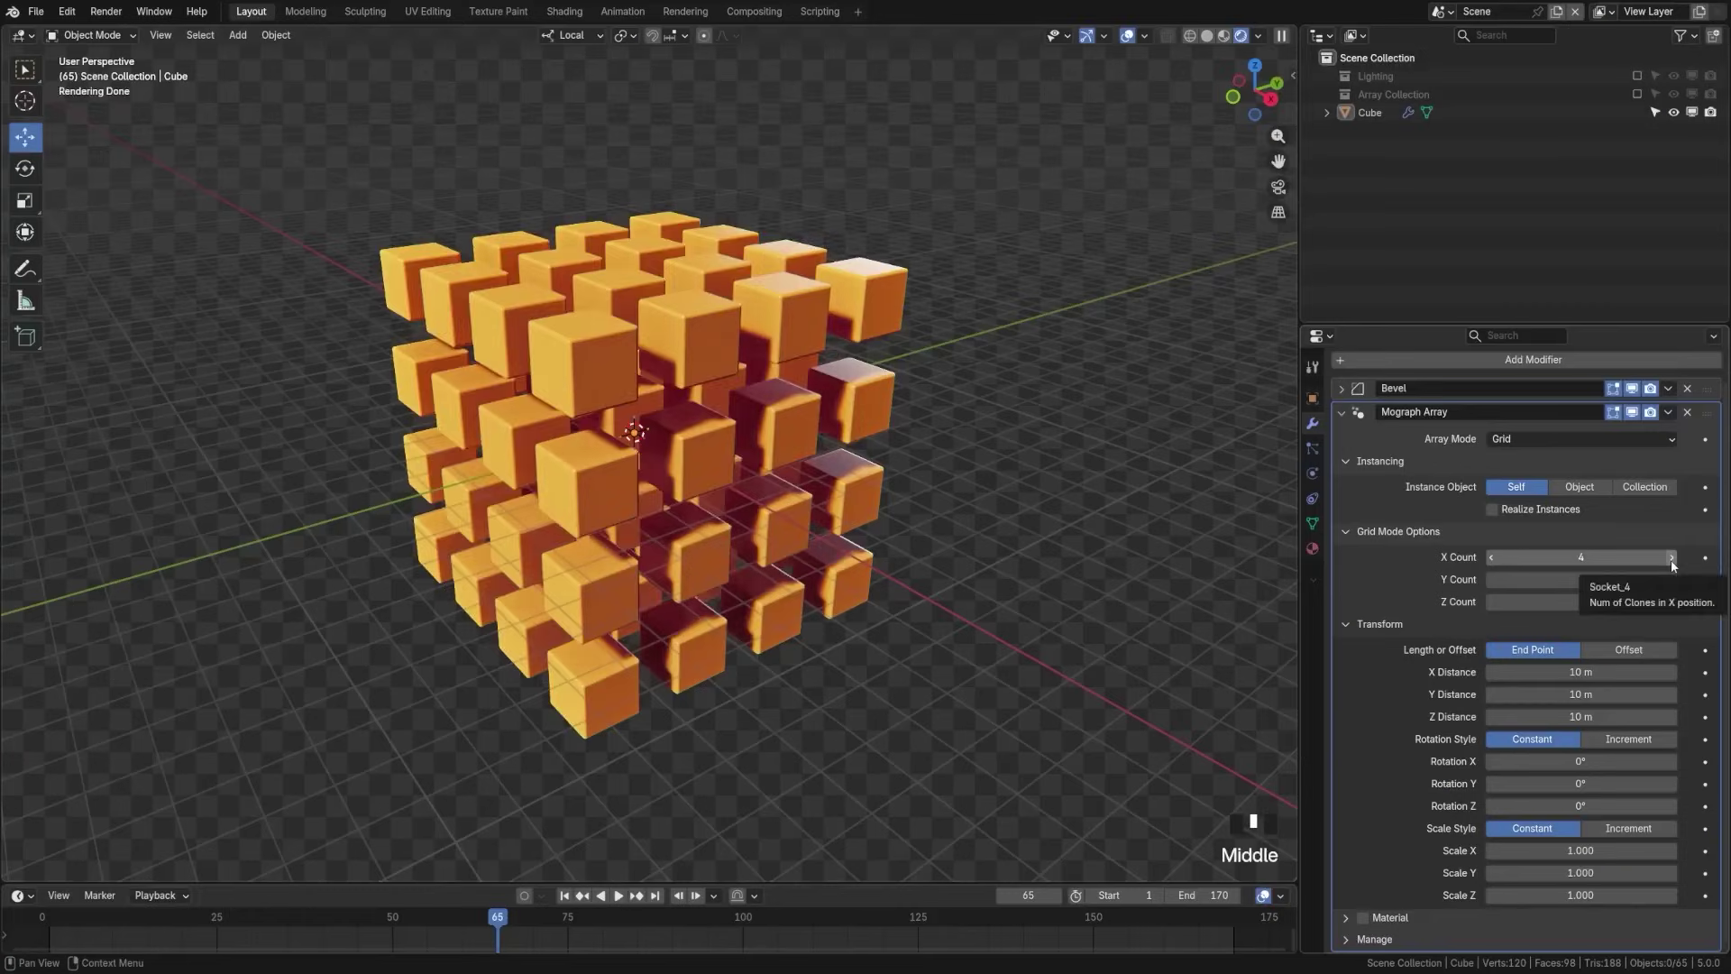
pyautogui.click(1670, 560)
pyautogui.click(1670, 560)
pyautogui.click(1675, 581)
pyautogui.click(1675, 580)
pyautogui.click(1676, 581)
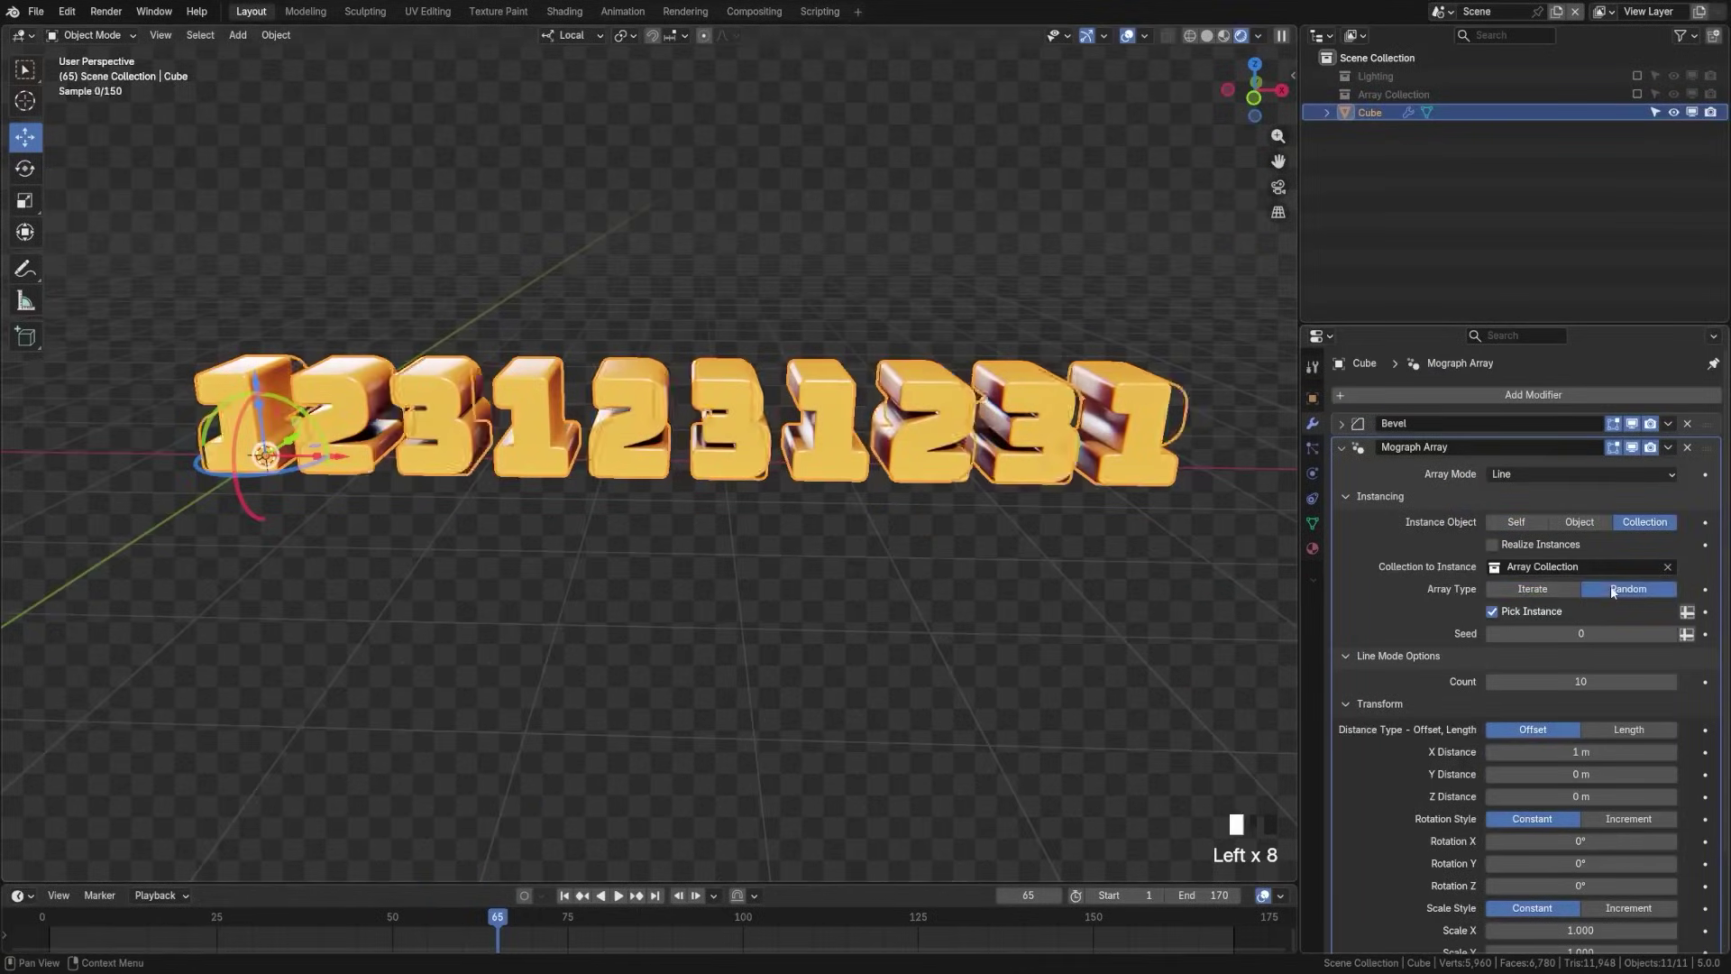
# Apply the Shader: Falloff material to the liquid, tint it green, and filter to falloff assets
pyautogui.moveTo(1033, 515); pyautogui.dragTo(1002, 519, button='middle')
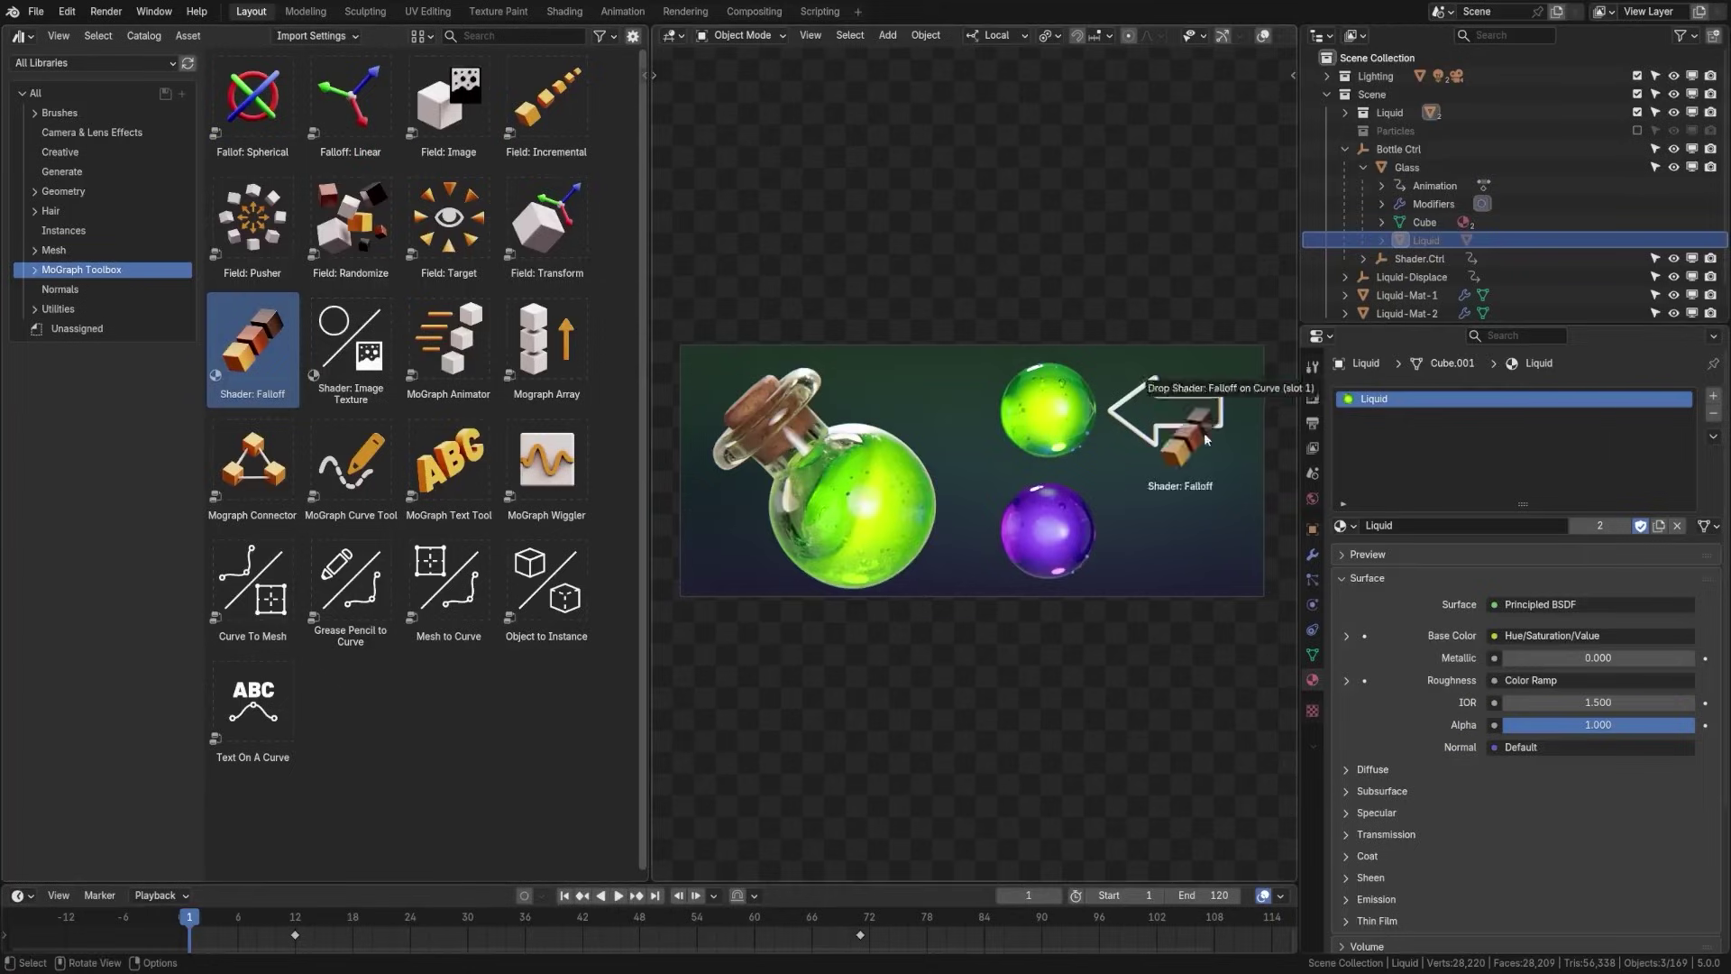
pyautogui.moveTo(1391, 401); pyautogui.dragTo(1393, 400)
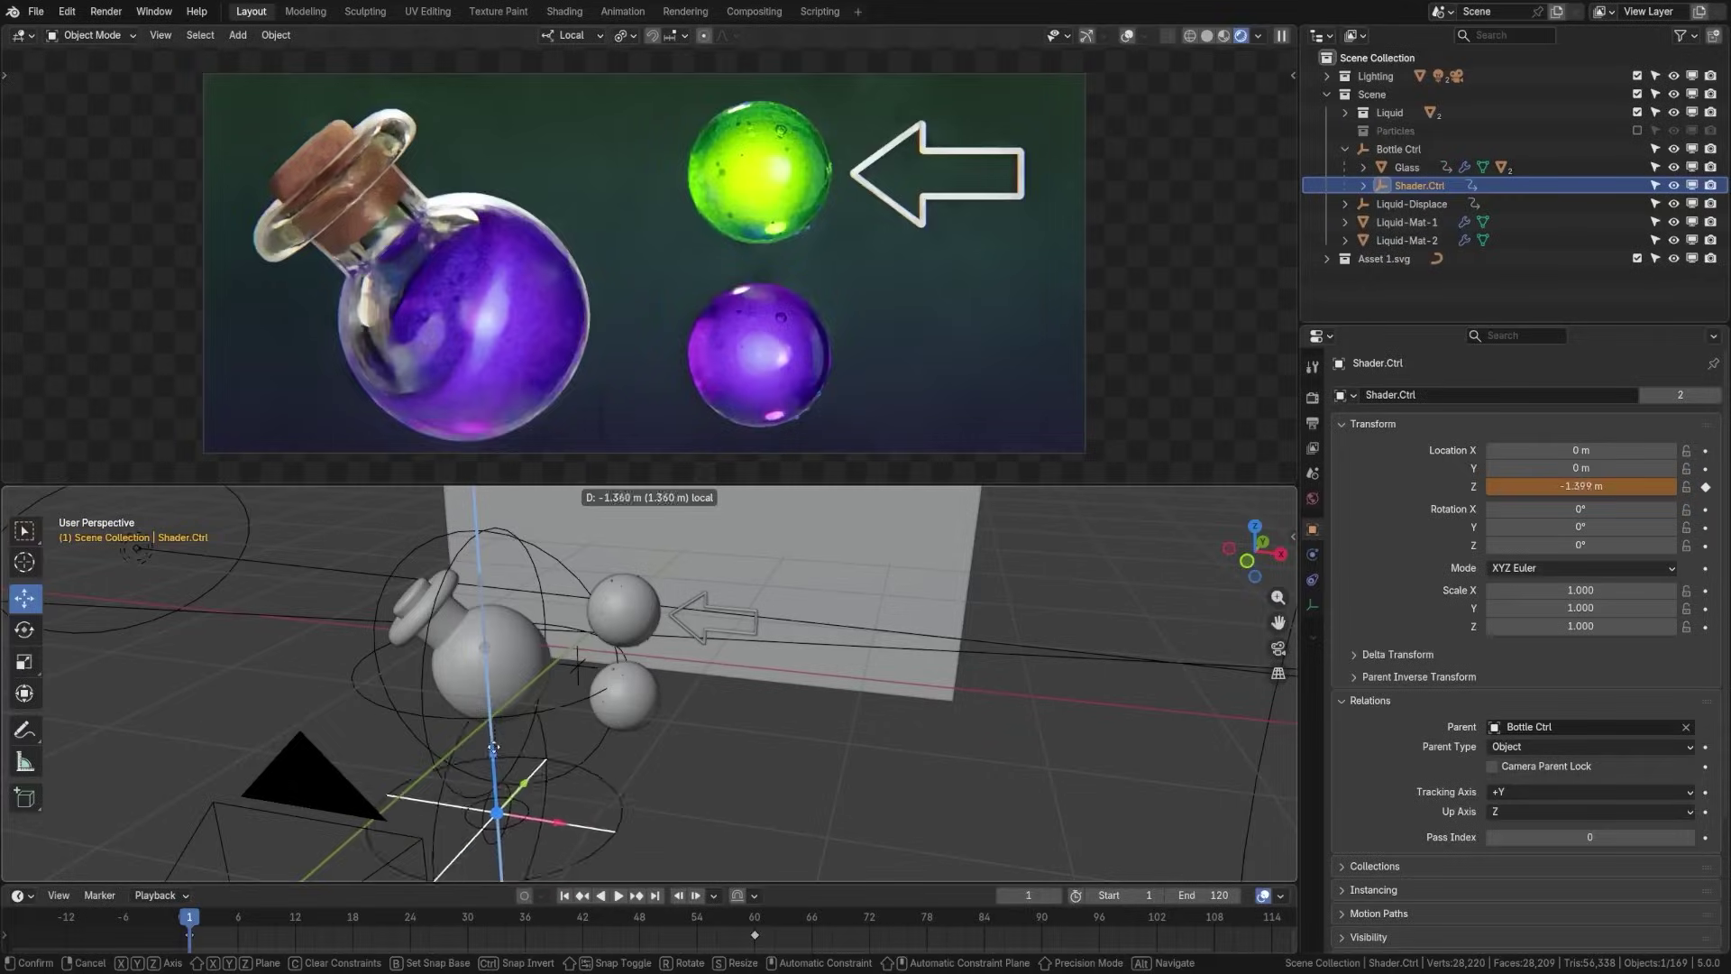
pyautogui.moveTo(491, 667); pyautogui.dragTo(501, 607)
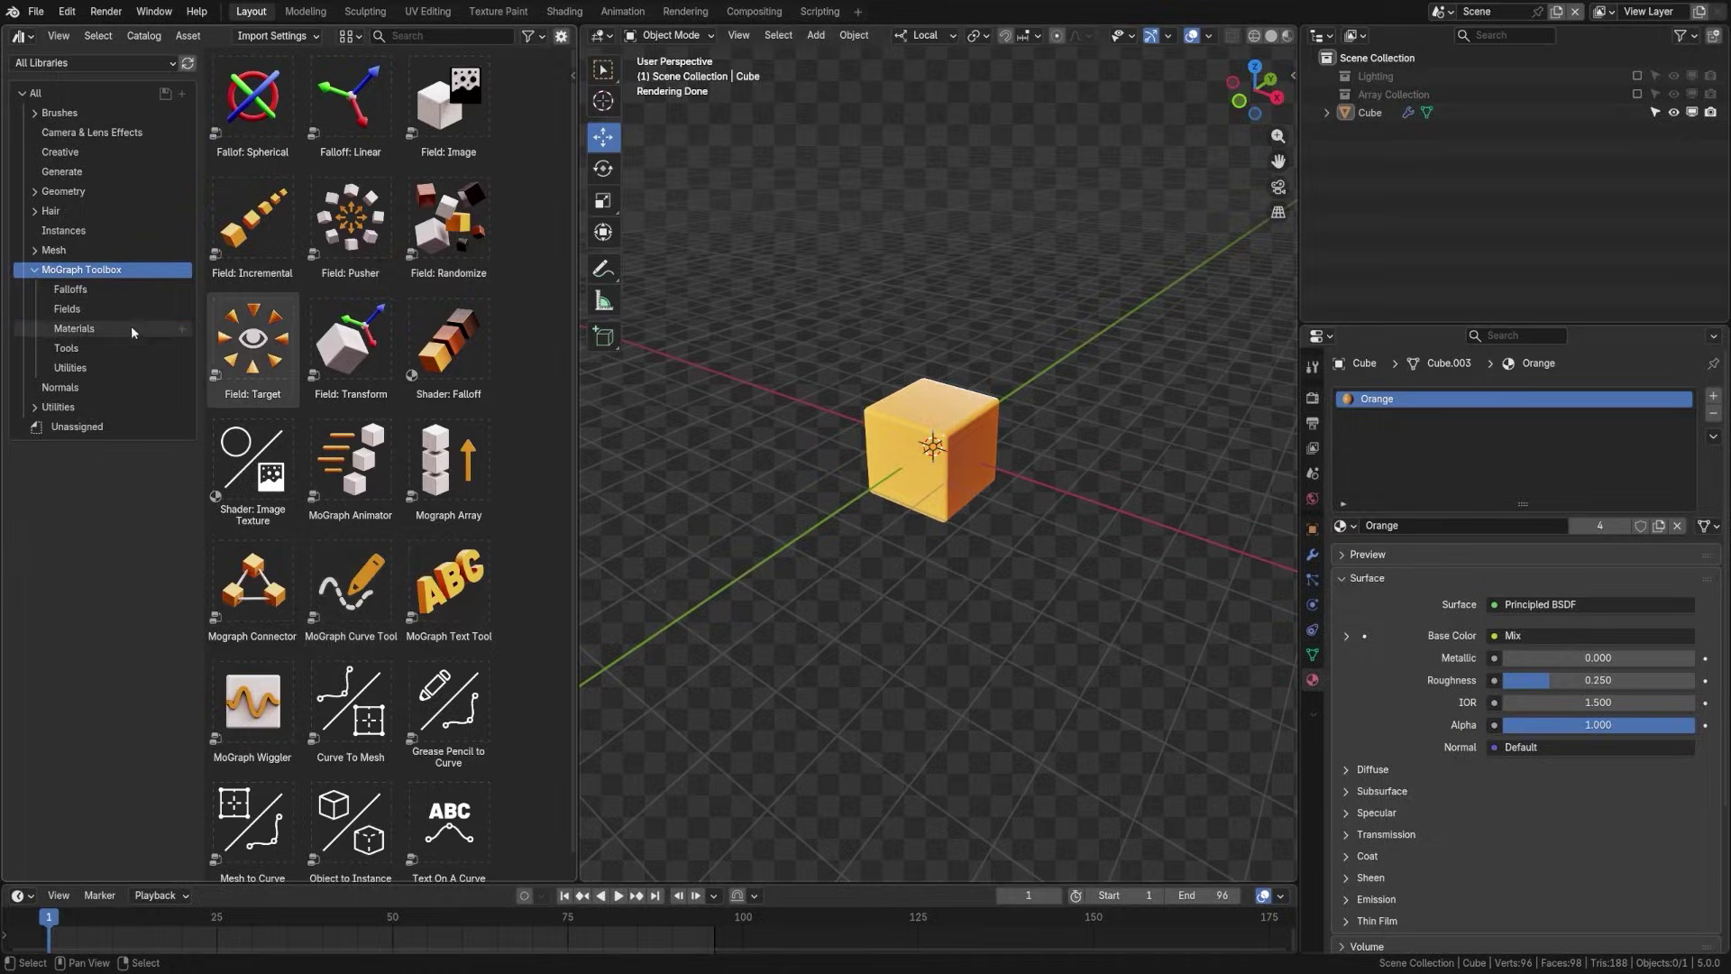
pyautogui.click(102, 290)
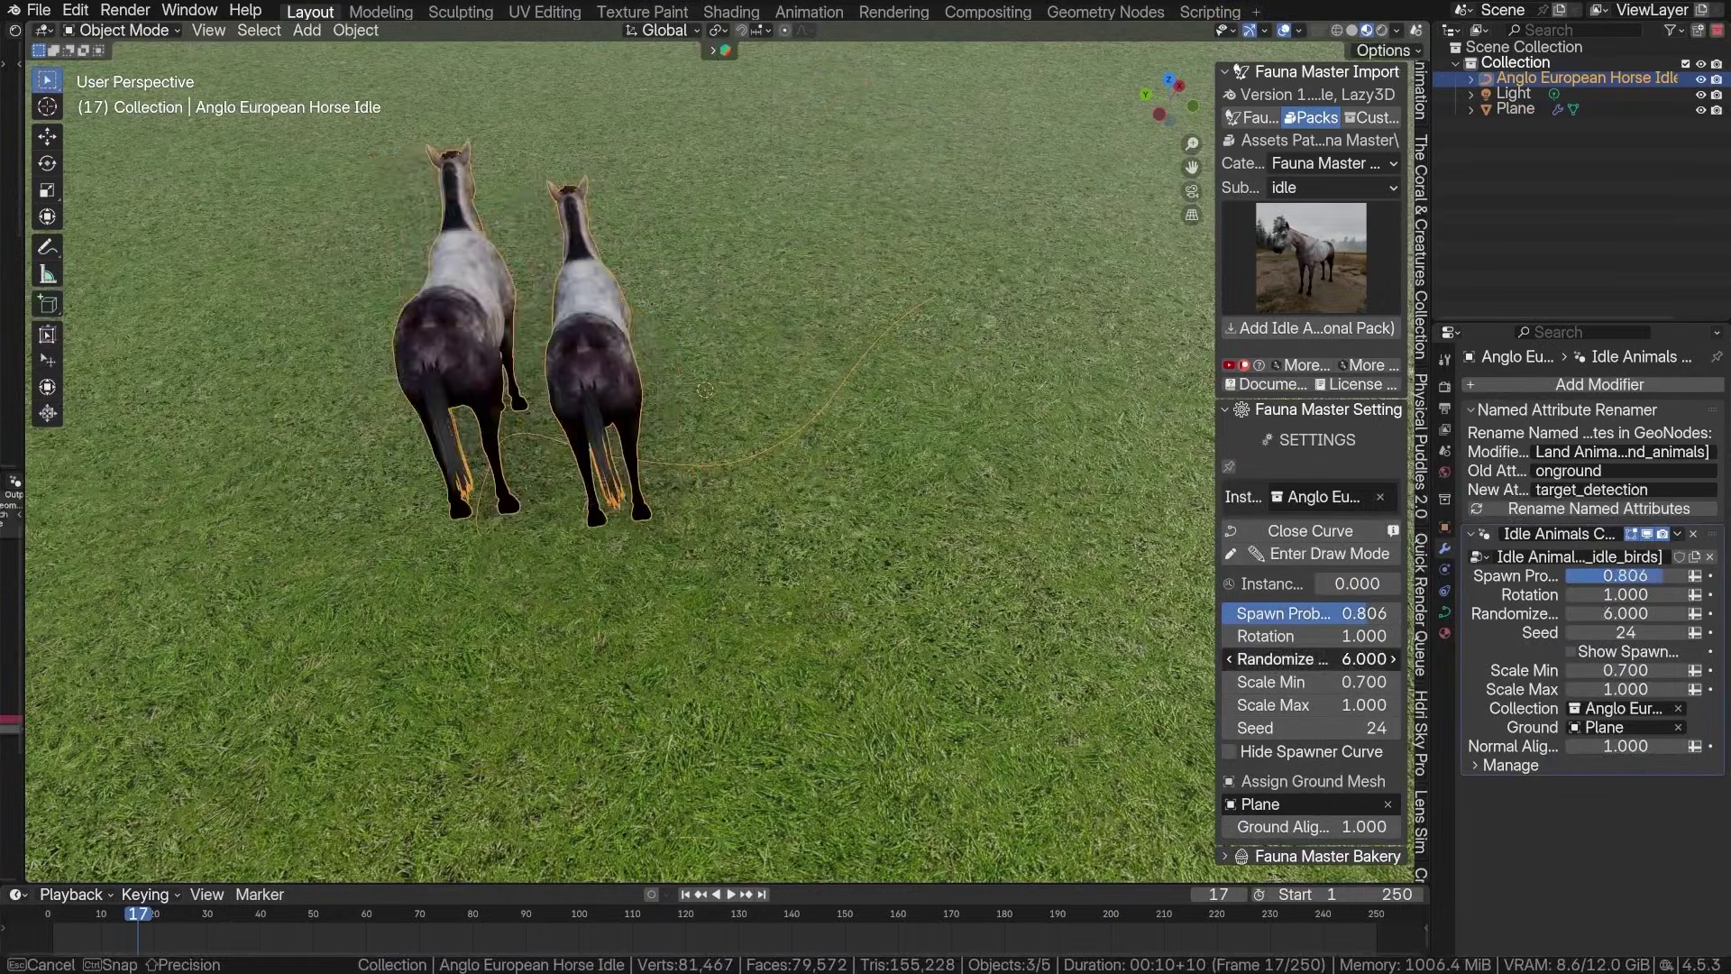
# Raise the horses' Randomize Rotation to 9.620 and play the horse animation
pyautogui.moveTo(1312, 659); pyautogui.dragTo(1380, 659)
pyautogui.press('space')
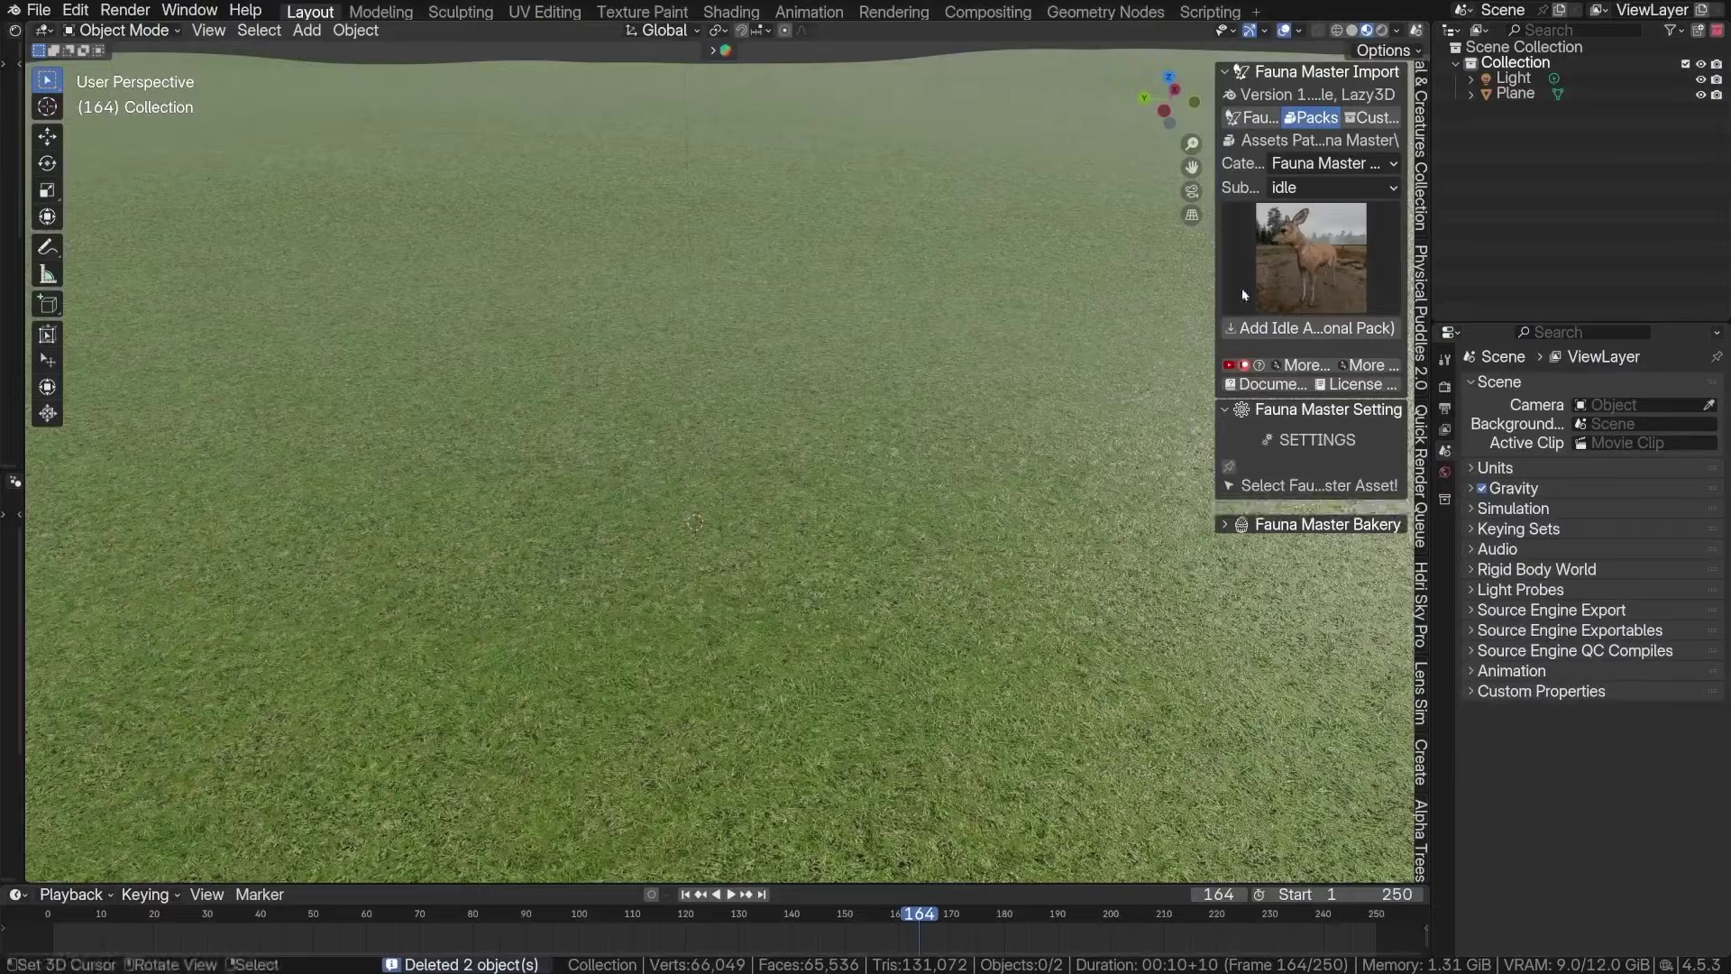
pyautogui.click(1296, 188)
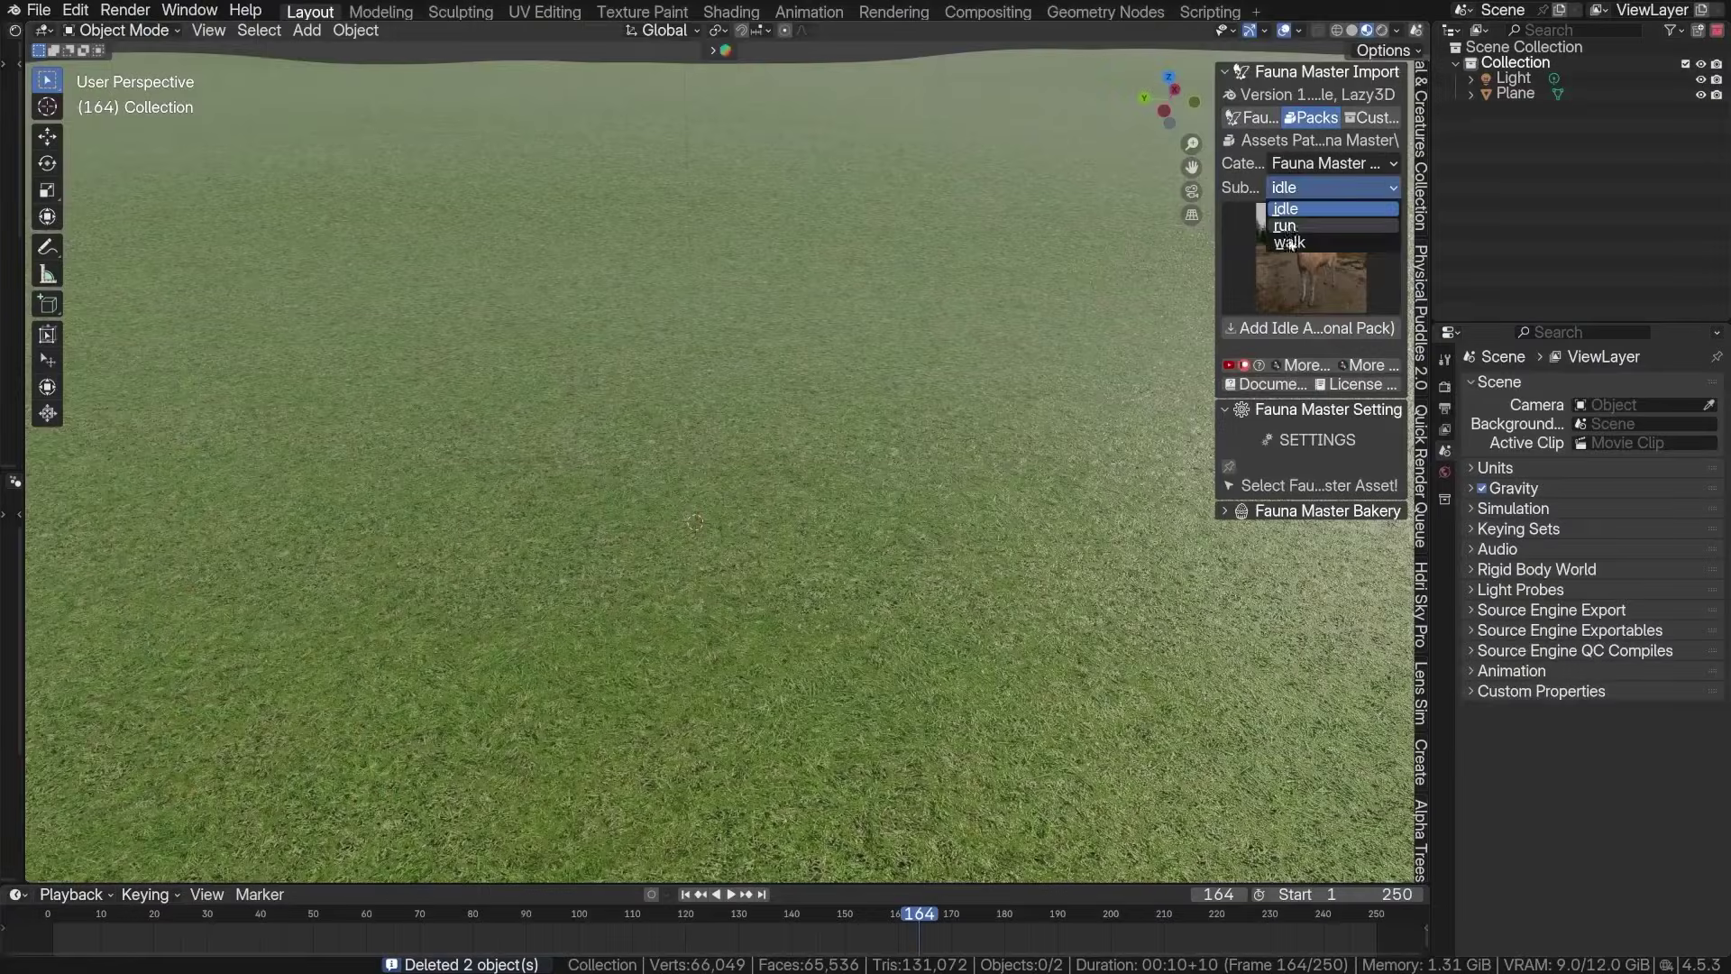
# Add a Eurasian moose herd along a drawn path and play their walk
pyautogui.click(1286, 226)
pyautogui.click(1312, 262)
pyautogui.click(1309, 188)
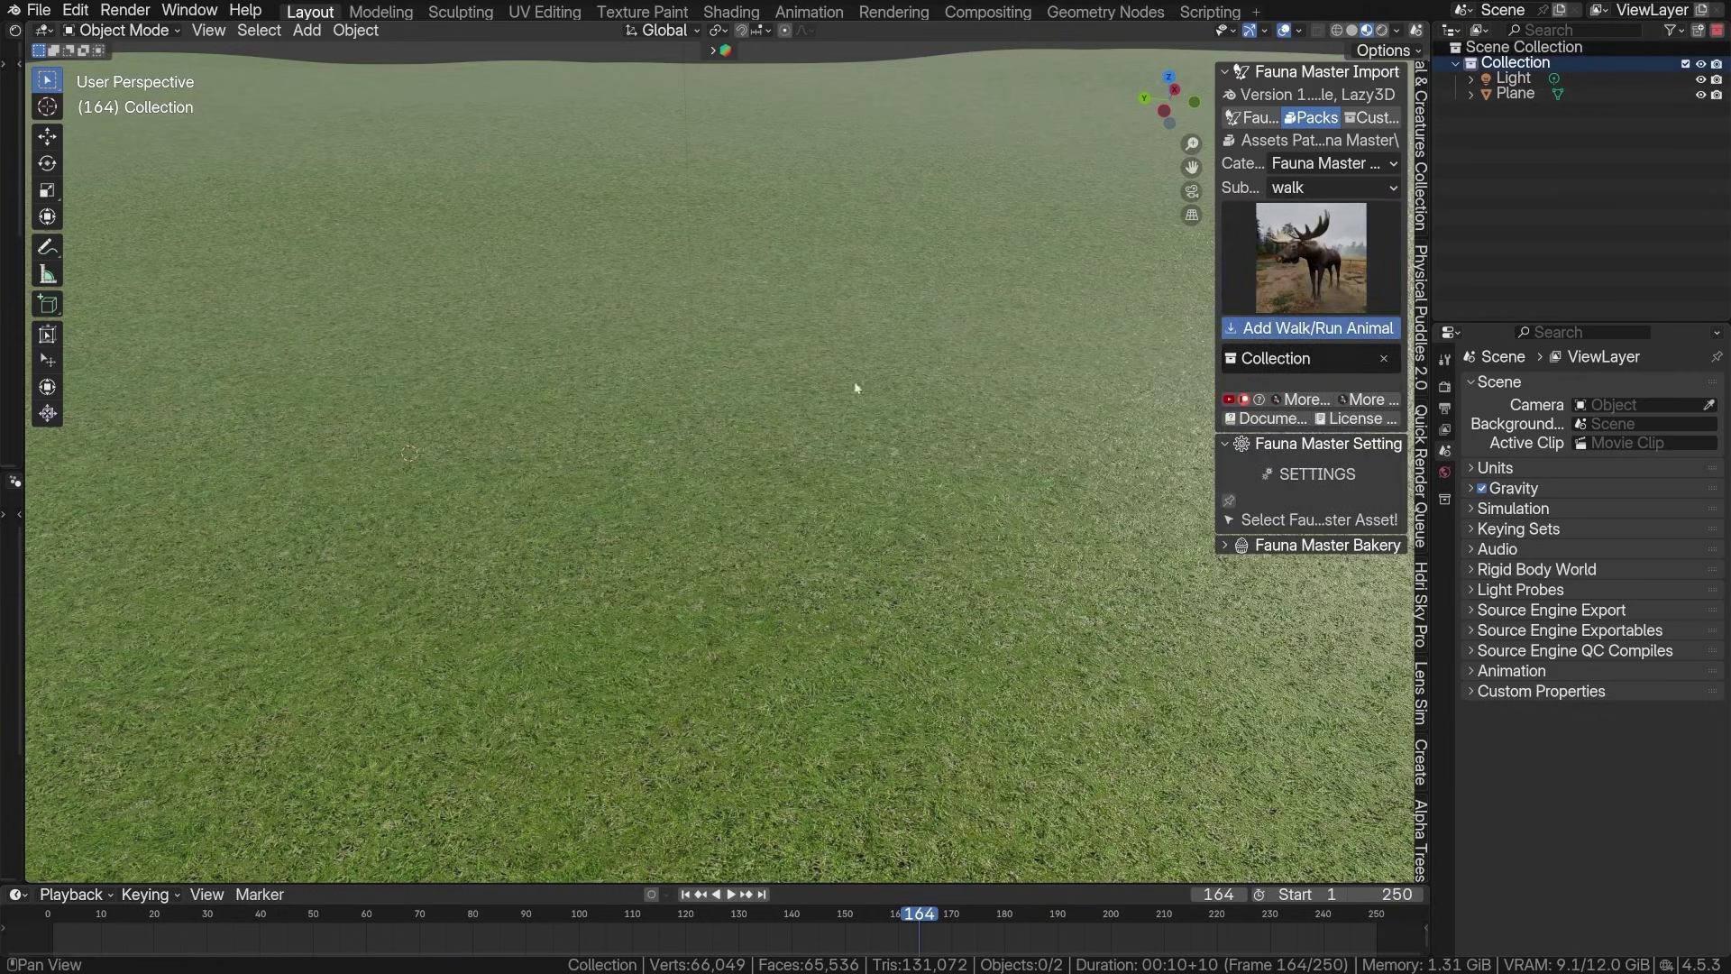
pyautogui.press('Tab')
pyautogui.press('space')
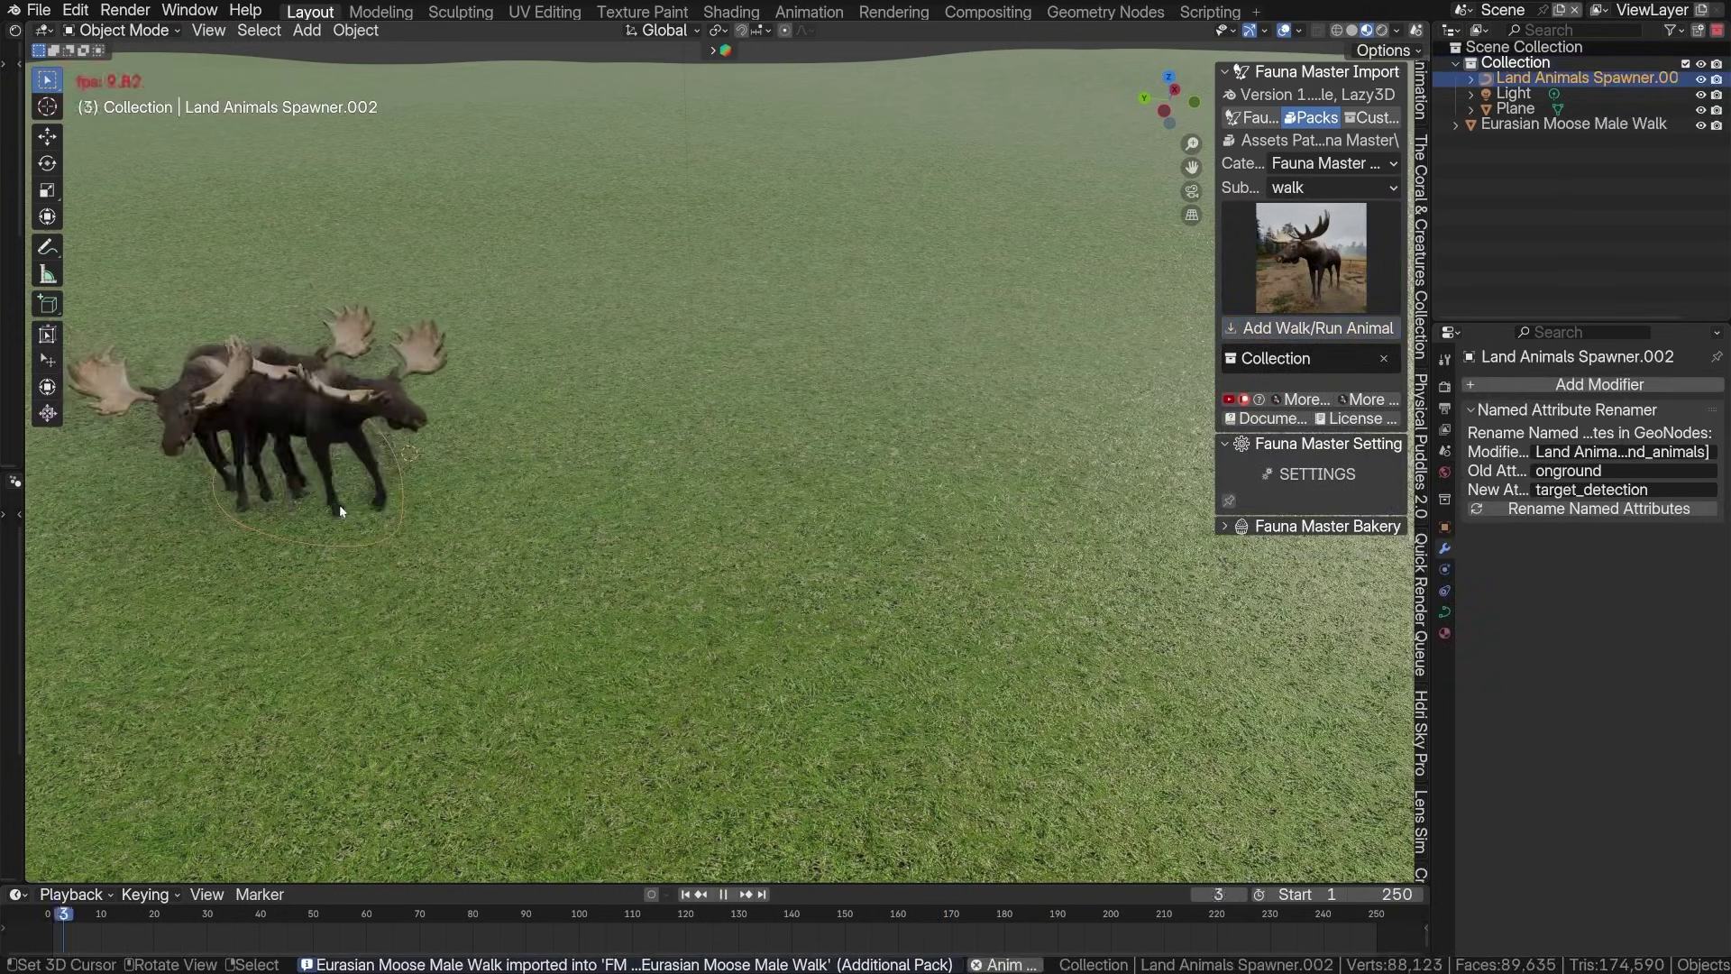
pyautogui.press('KP_Decimal')
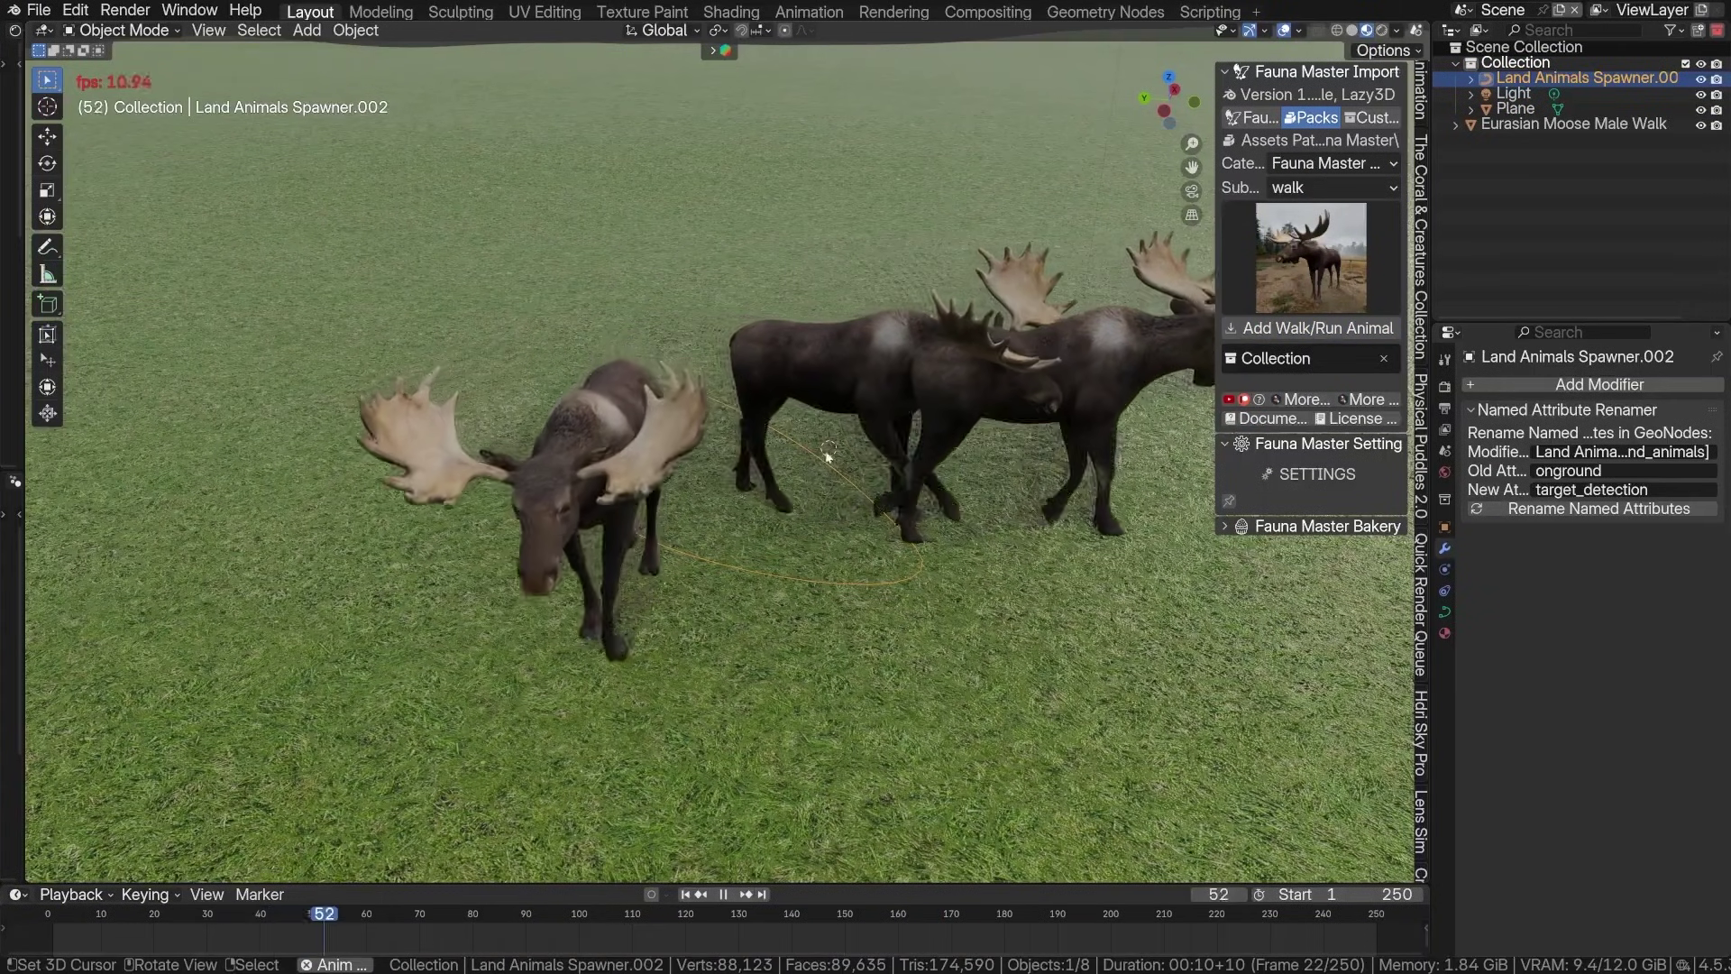
# Widen the moose Self-Collision distance to 0.574 m and replay the walk animation
pyautogui.click(750, 507)
pyautogui.press('space')
pyautogui.scroll(-2, 1319, 722)
pyautogui.click(1234, 751)
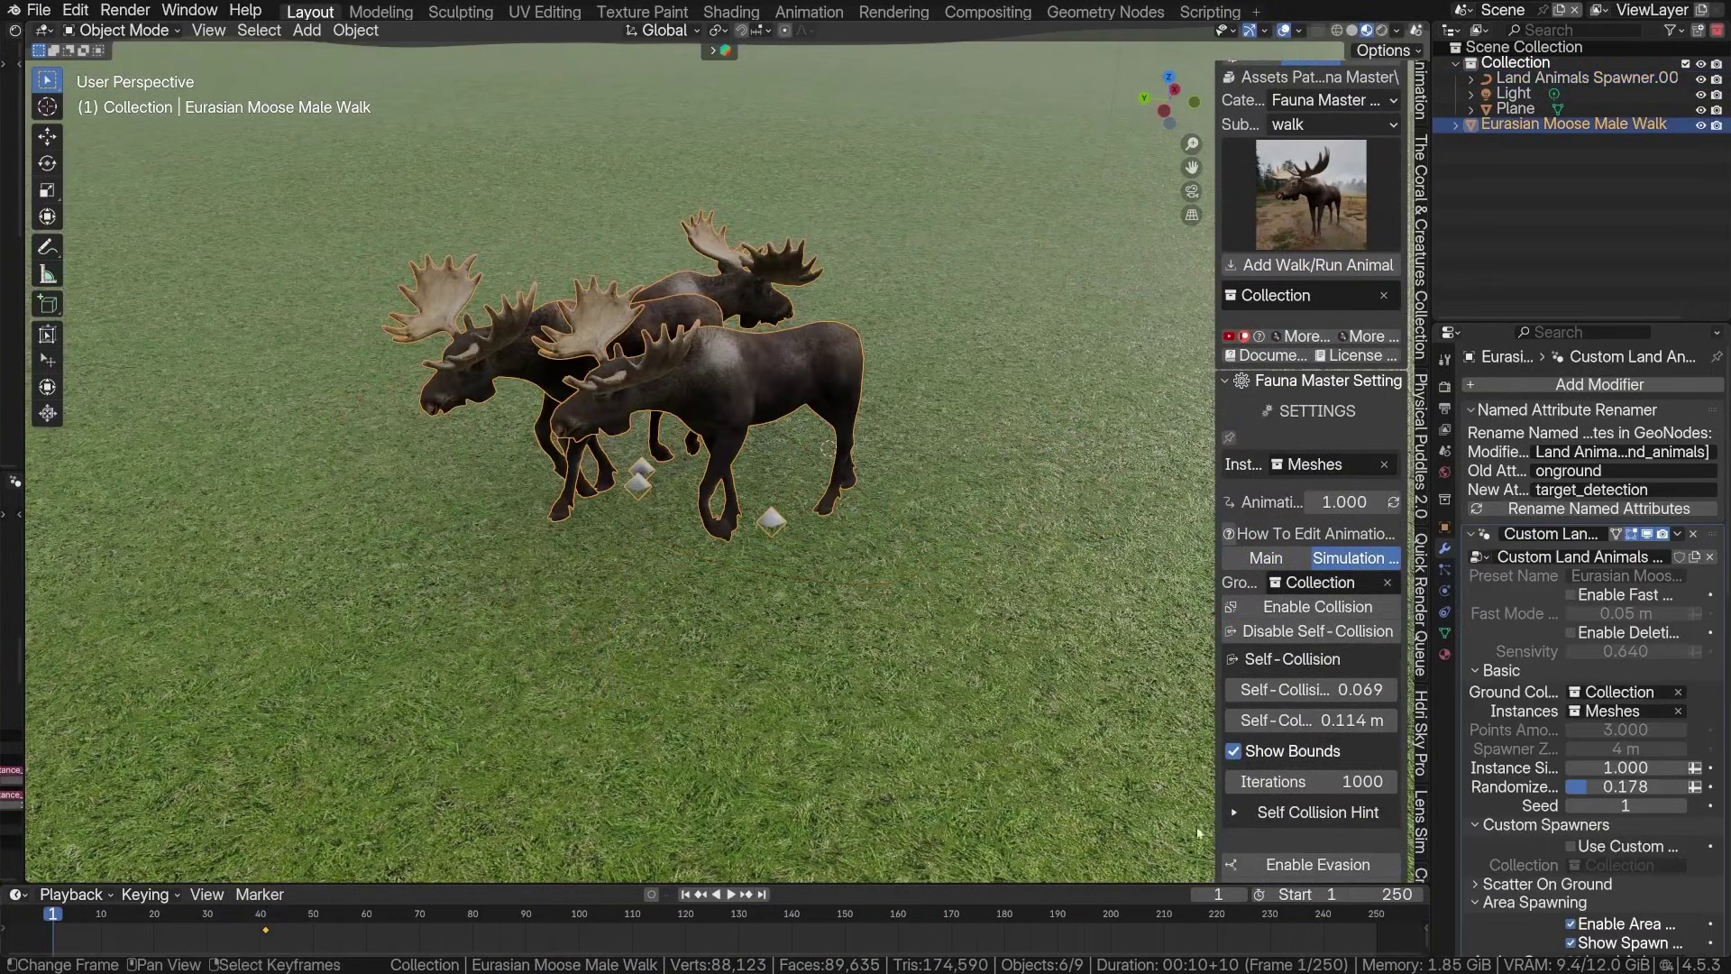
pyautogui.moveTo(1335, 720); pyautogui.dragTo(1380, 719)
pyautogui.click(1234, 750)
pyautogui.press('space')
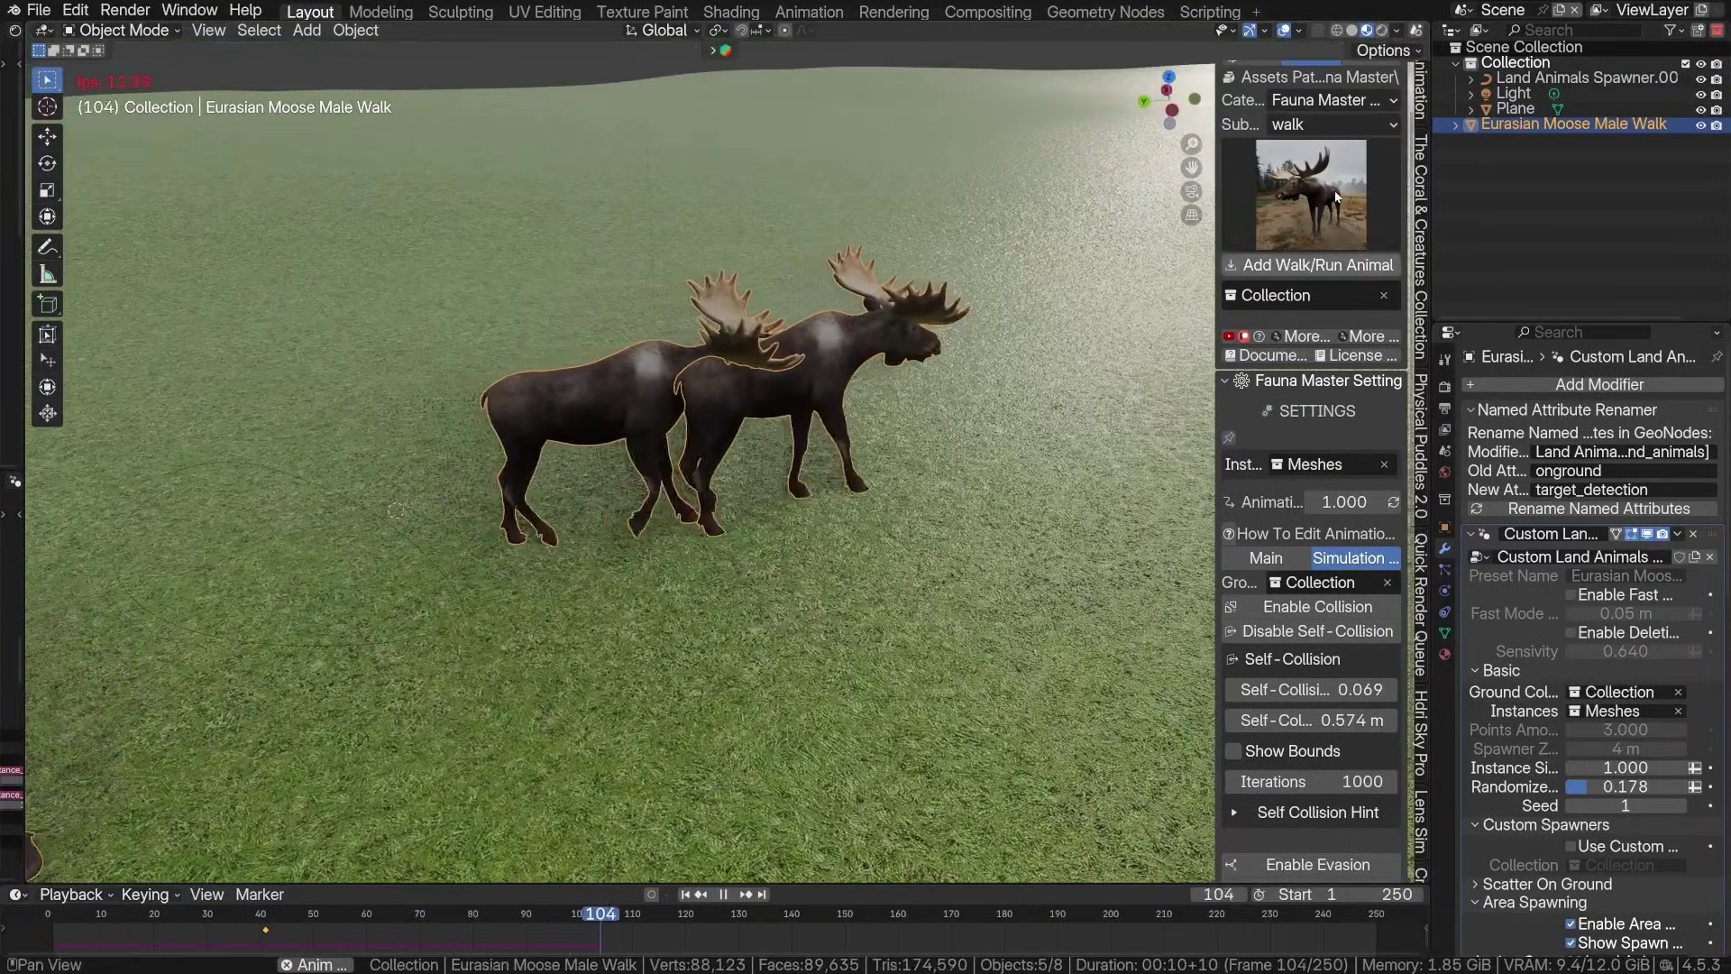
# Browse the motion types list and the gallery of available animals
pyautogui.click(1311, 198)
pyautogui.click(1298, 128)
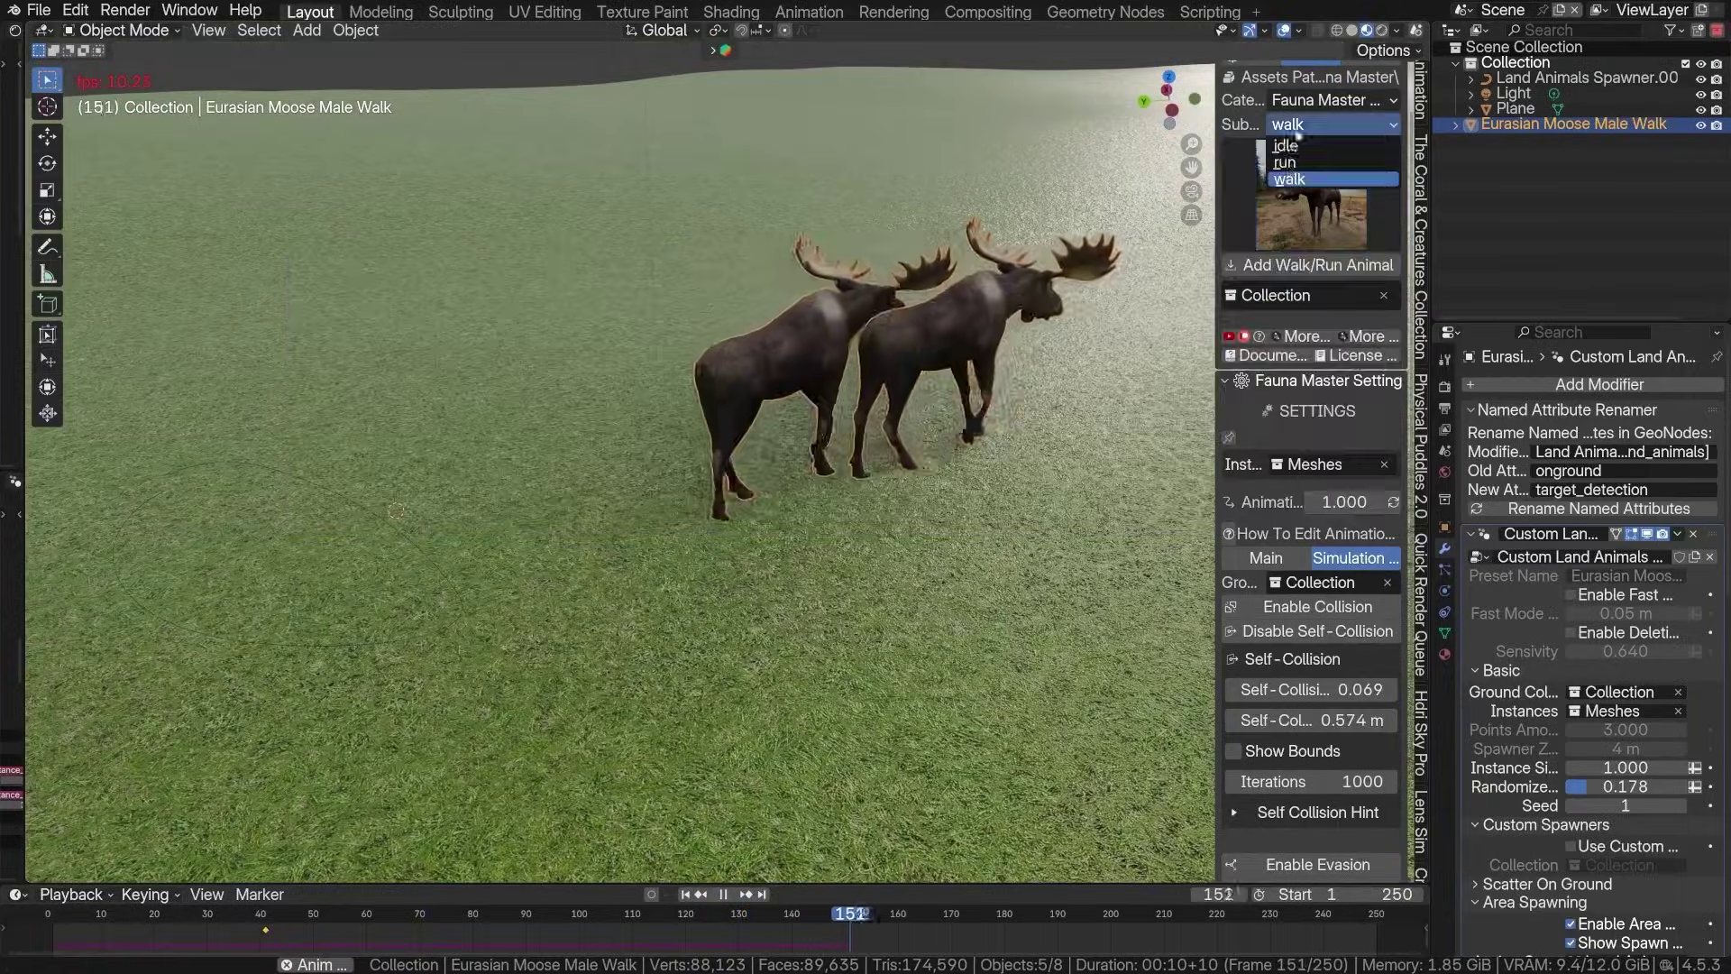
pyautogui.click(1291, 169)
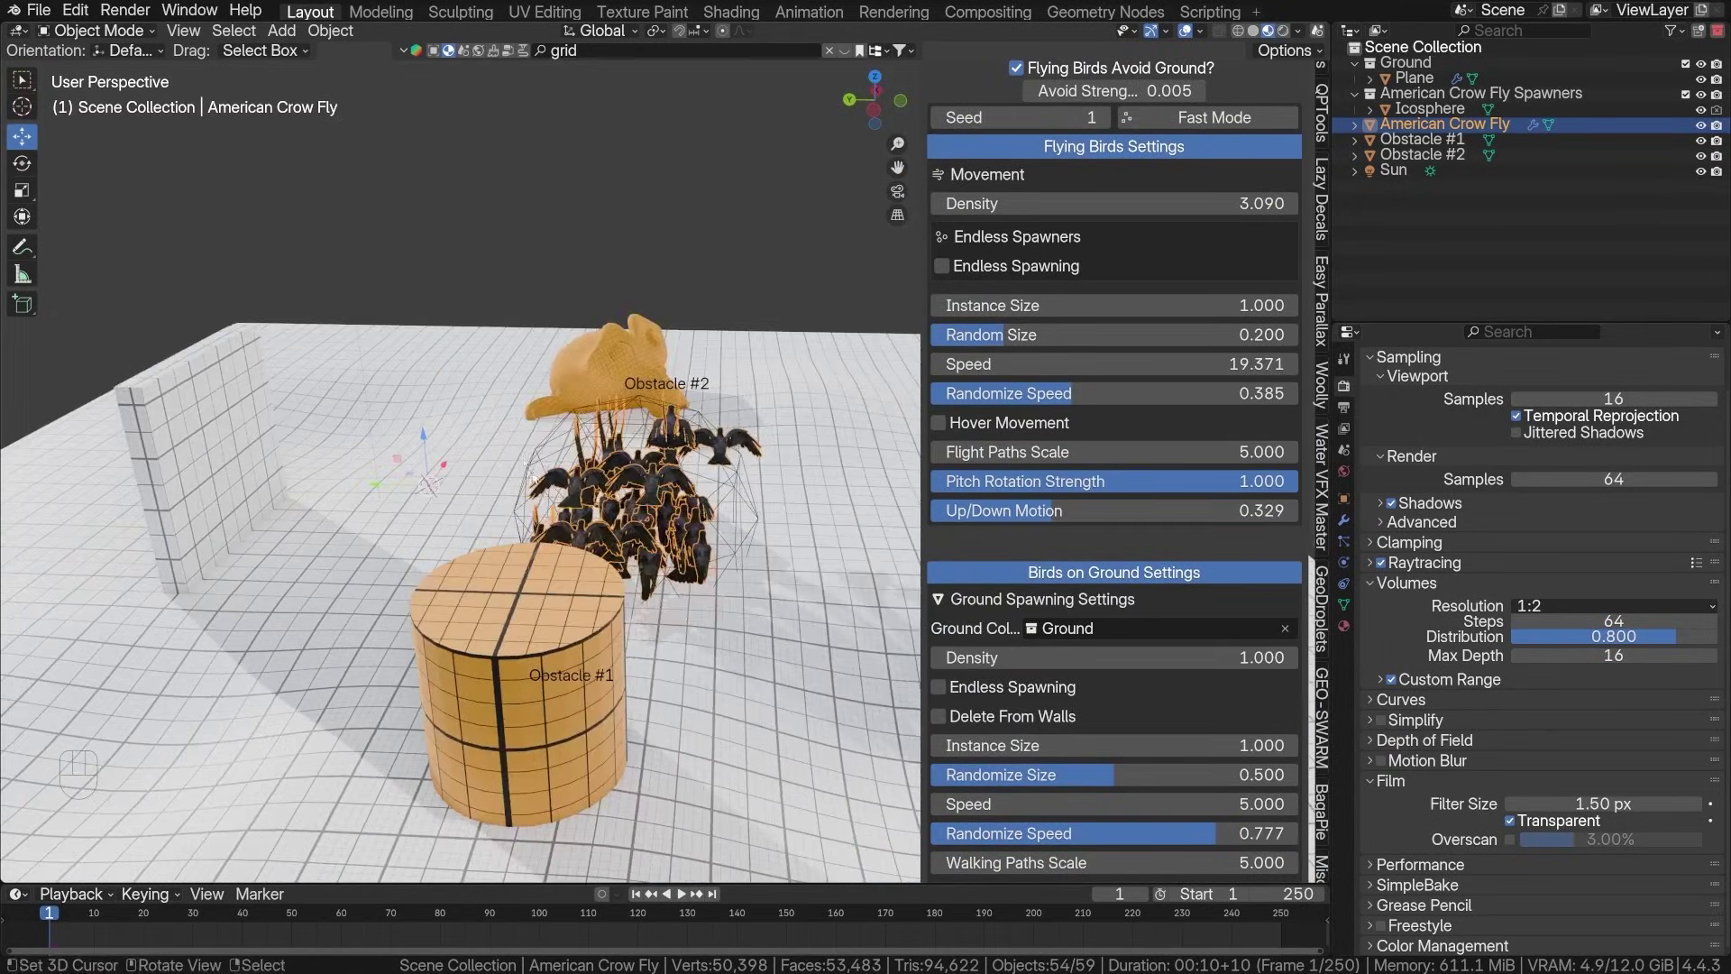
# Scale and rotate the crow flock's flight paths, then play the flight animation
pyautogui.keyDown('shift'); pyautogui.click(531, 479); pyautogui.keyUp('shift')
pyautogui.moveTo(531, 479); pyautogui.dragTo(629, 494, button='middle')
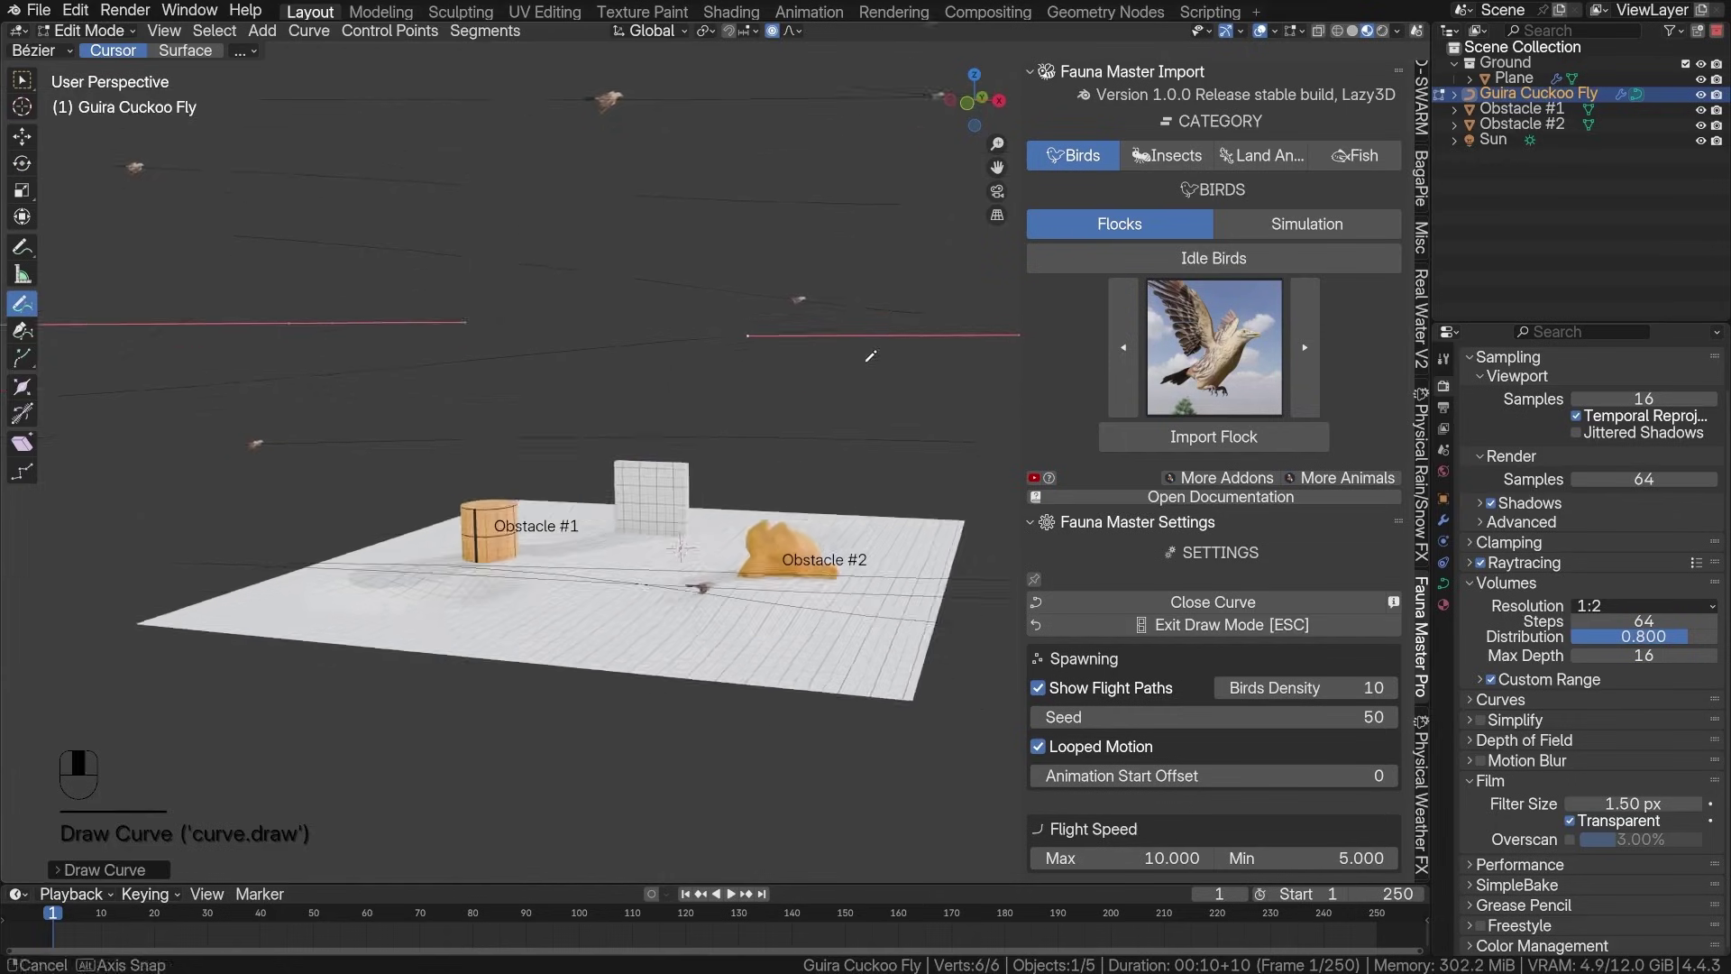
pyautogui.press('Tab')
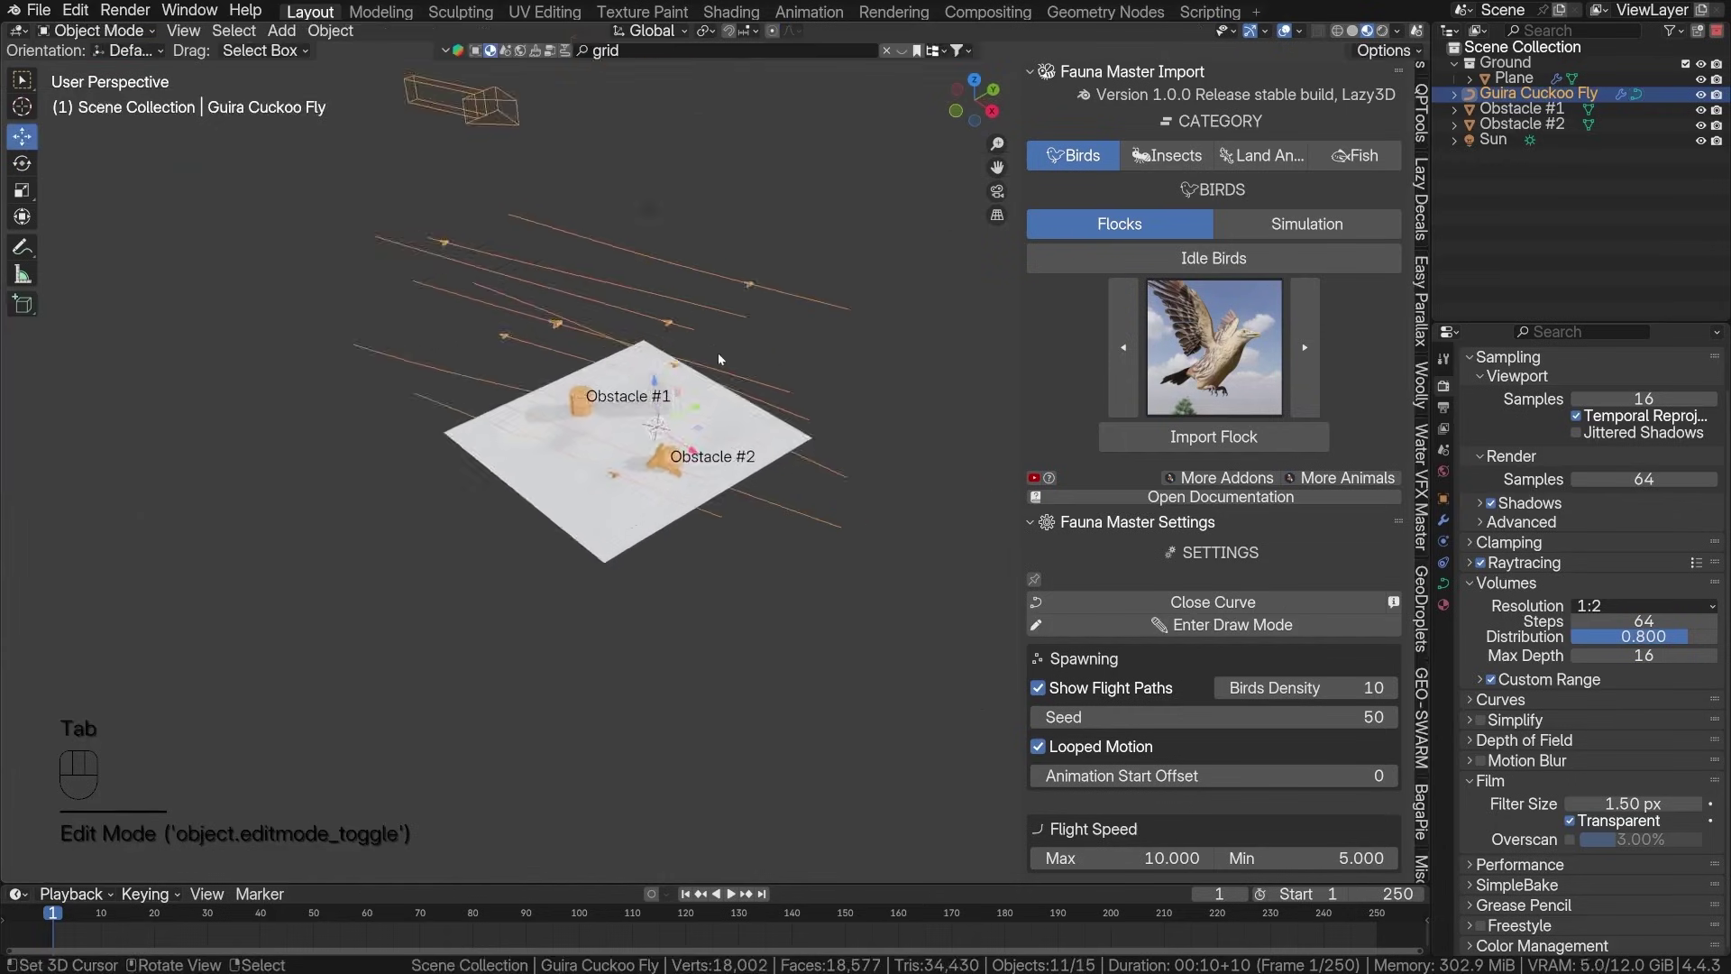
pyautogui.press('Tab')
pyautogui.press('s')
pyautogui.press('r')
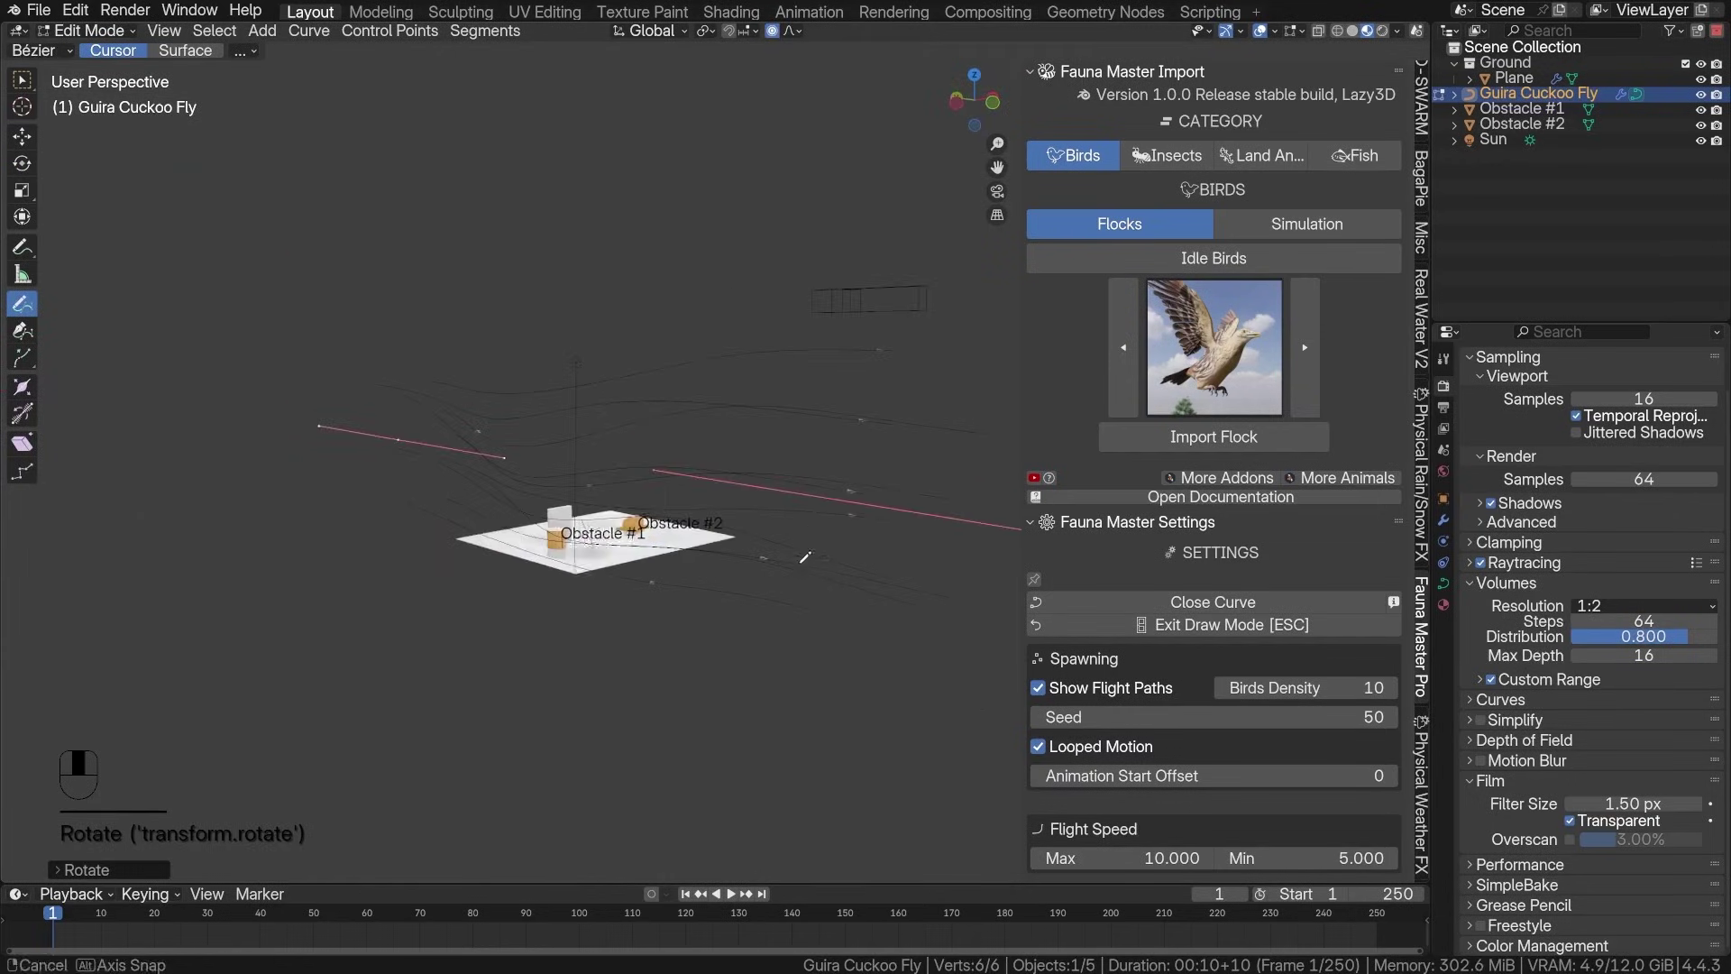
pyautogui.press('Tab')
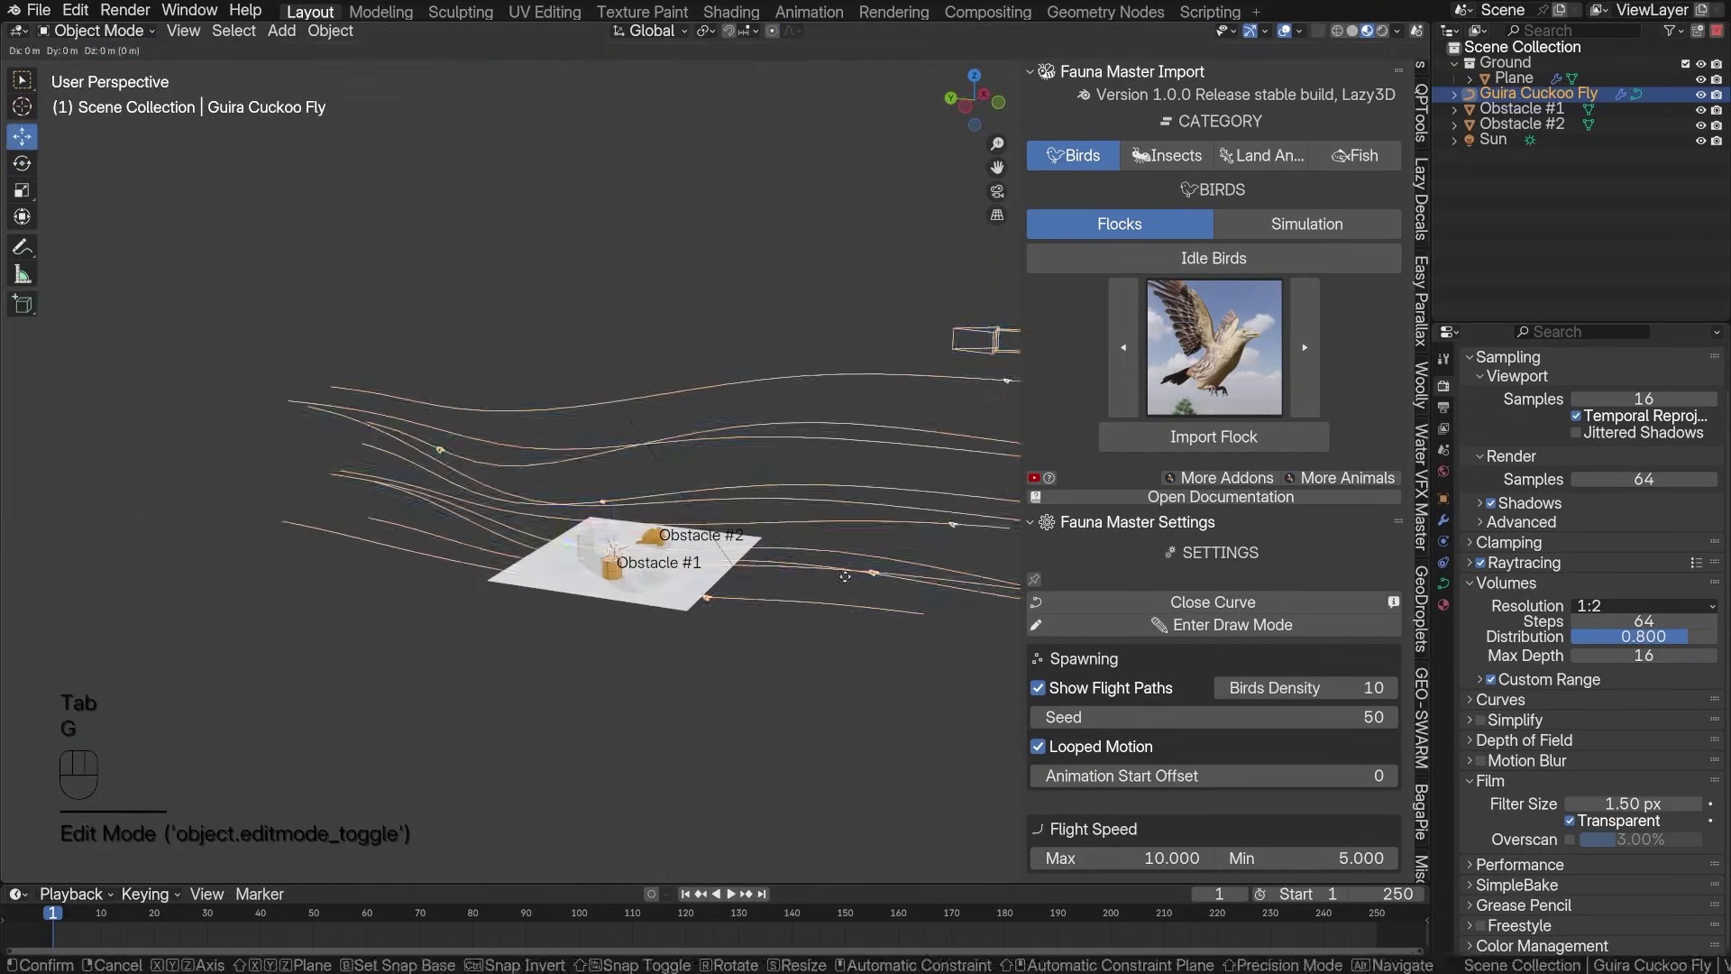
pyautogui.hotkey('alt', 'a')
pyautogui.moveTo(468, 361); pyautogui.dragTo(636, 469, button='middle')
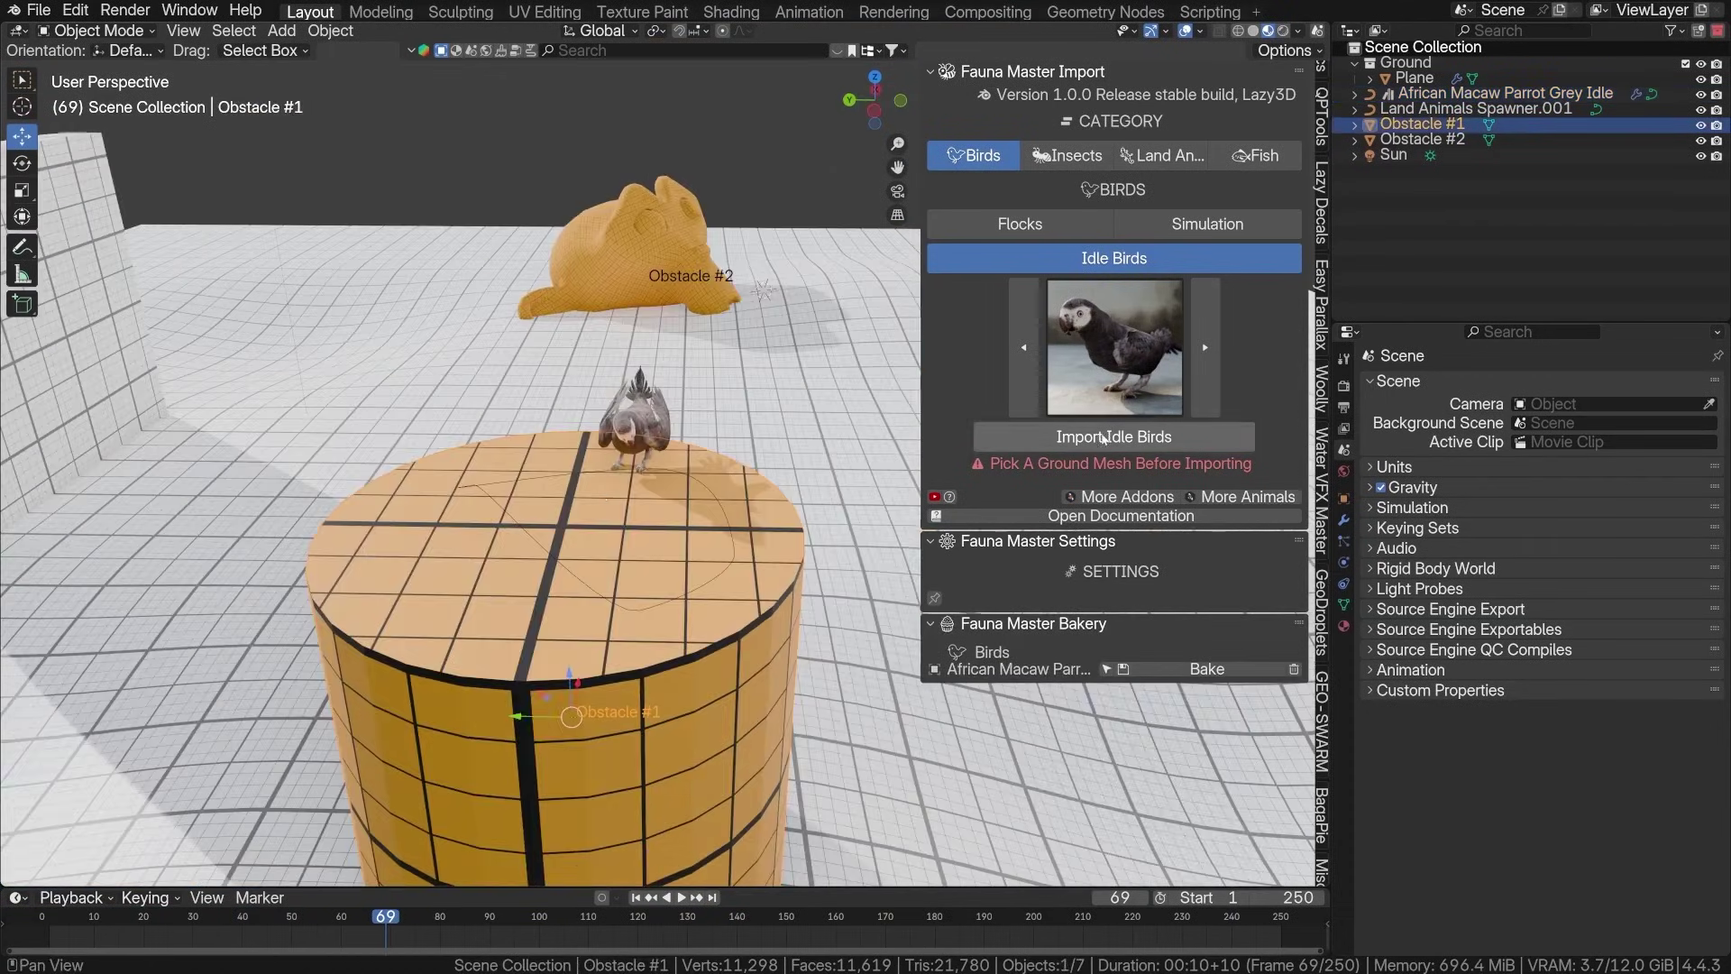
# Spawn idle parrots on the drawn spot and widen the Fauna Master side panel
pyautogui.click(1114, 436)
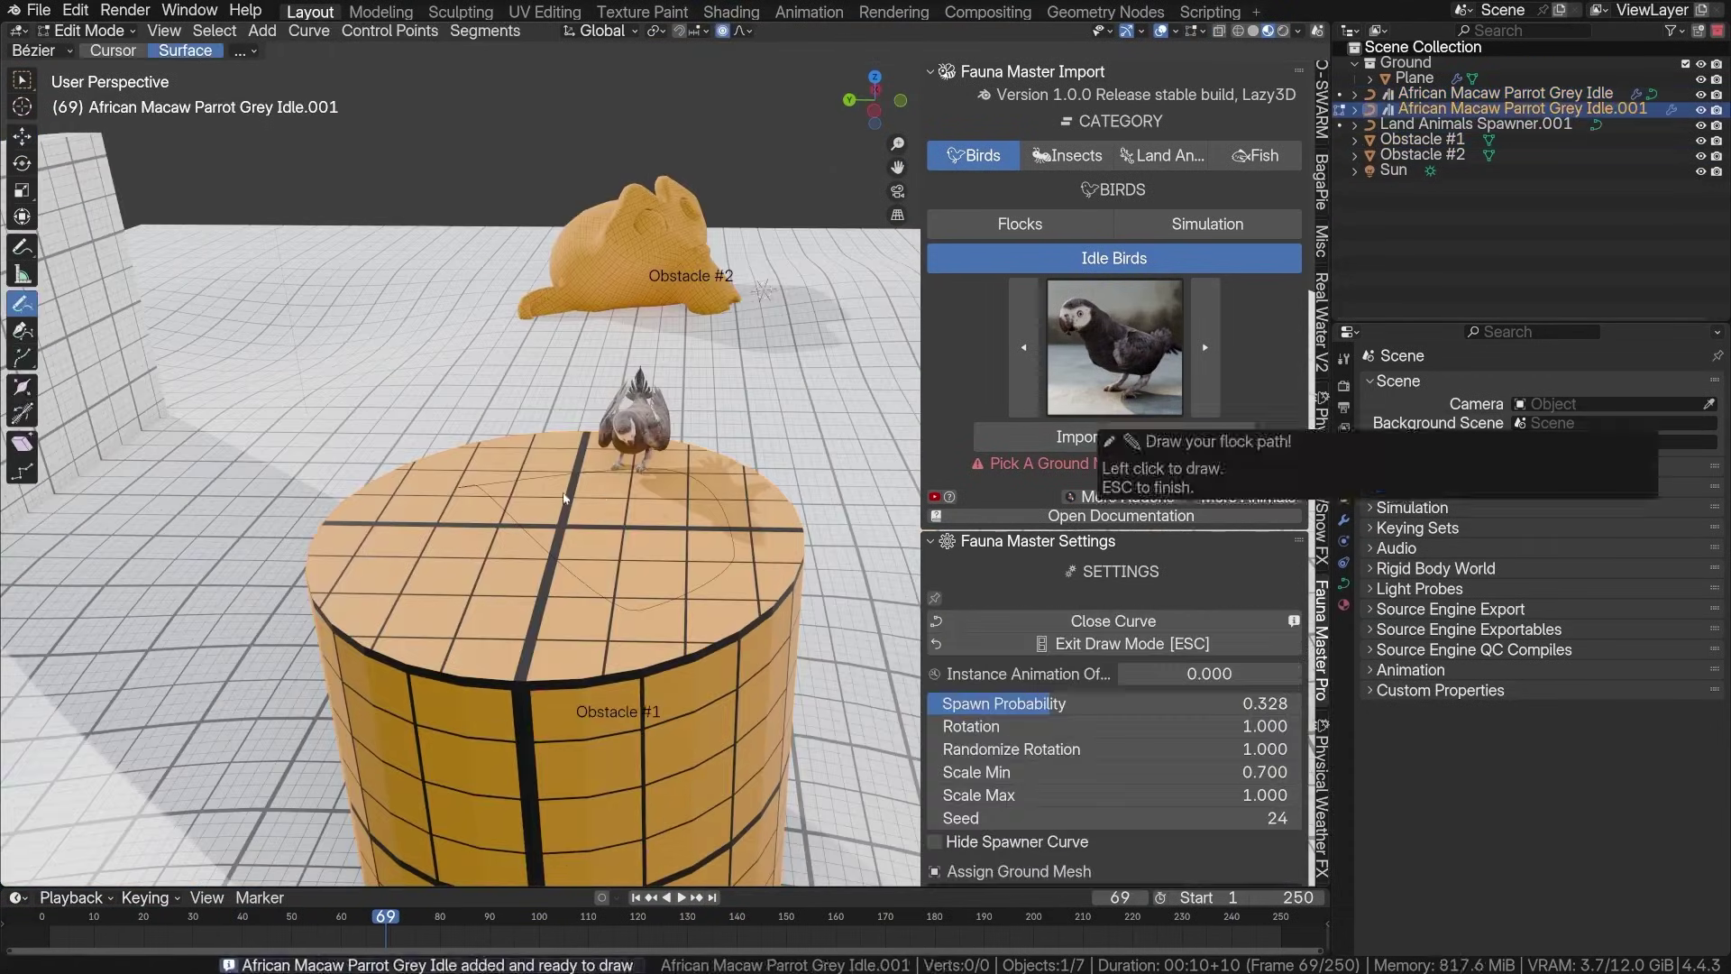
pyautogui.press('Escape')
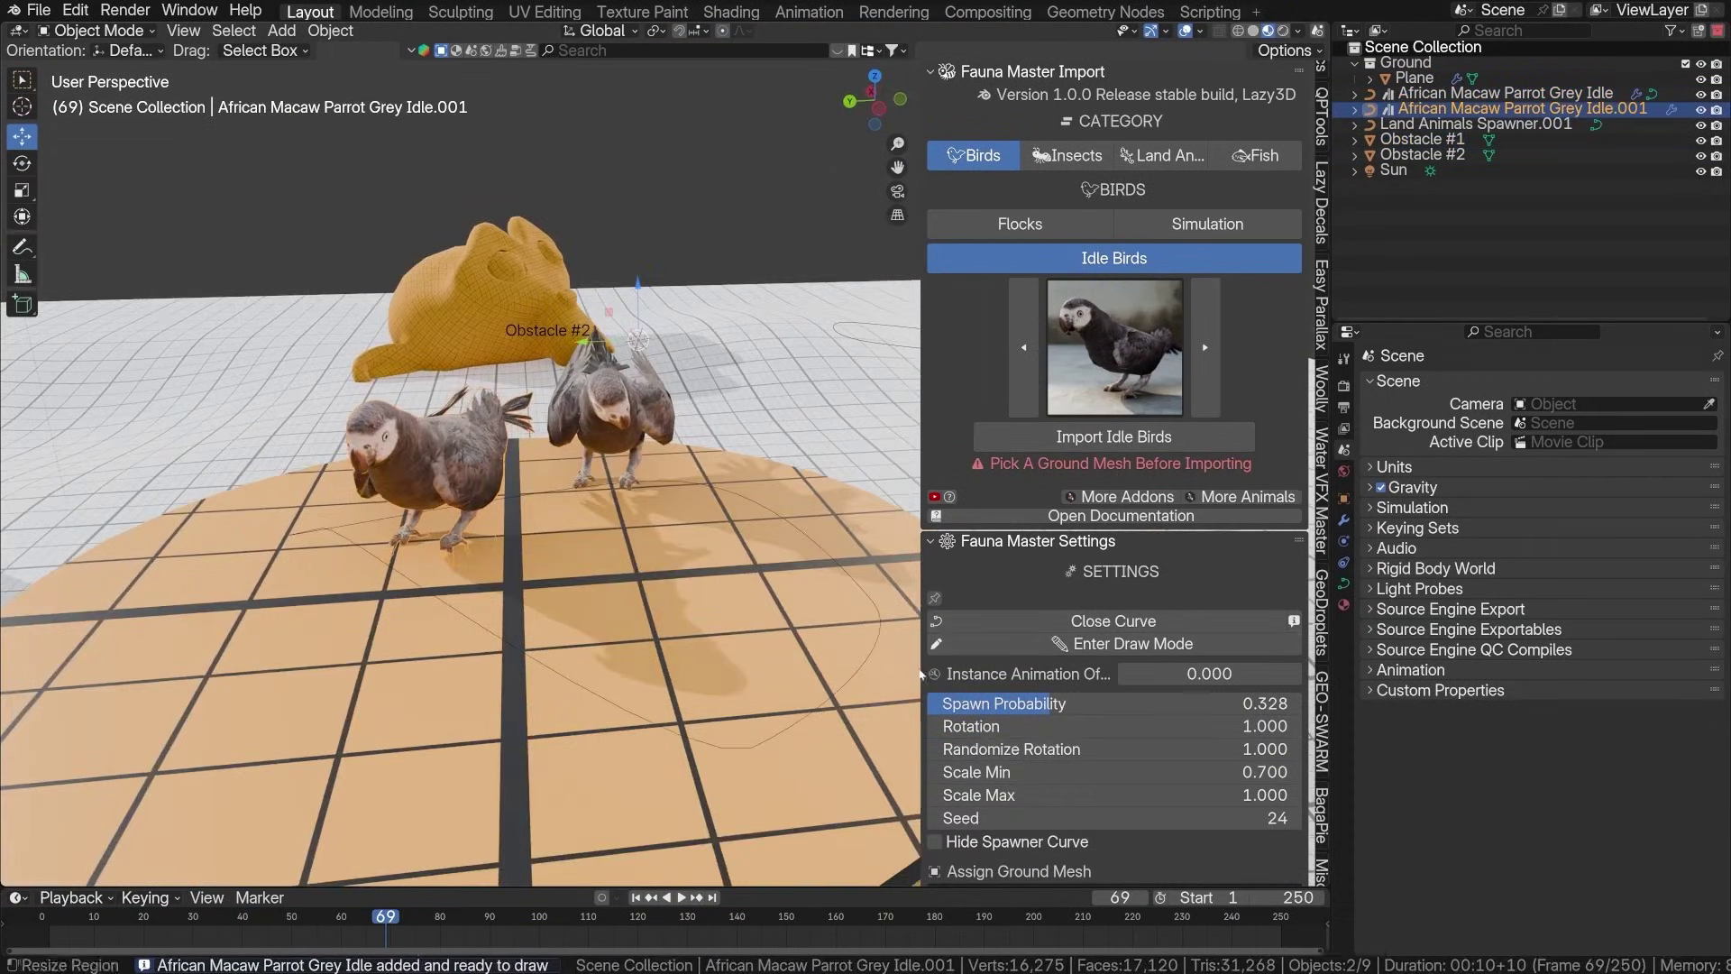
pyautogui.moveTo(922, 673); pyautogui.dragTo(765, 676)
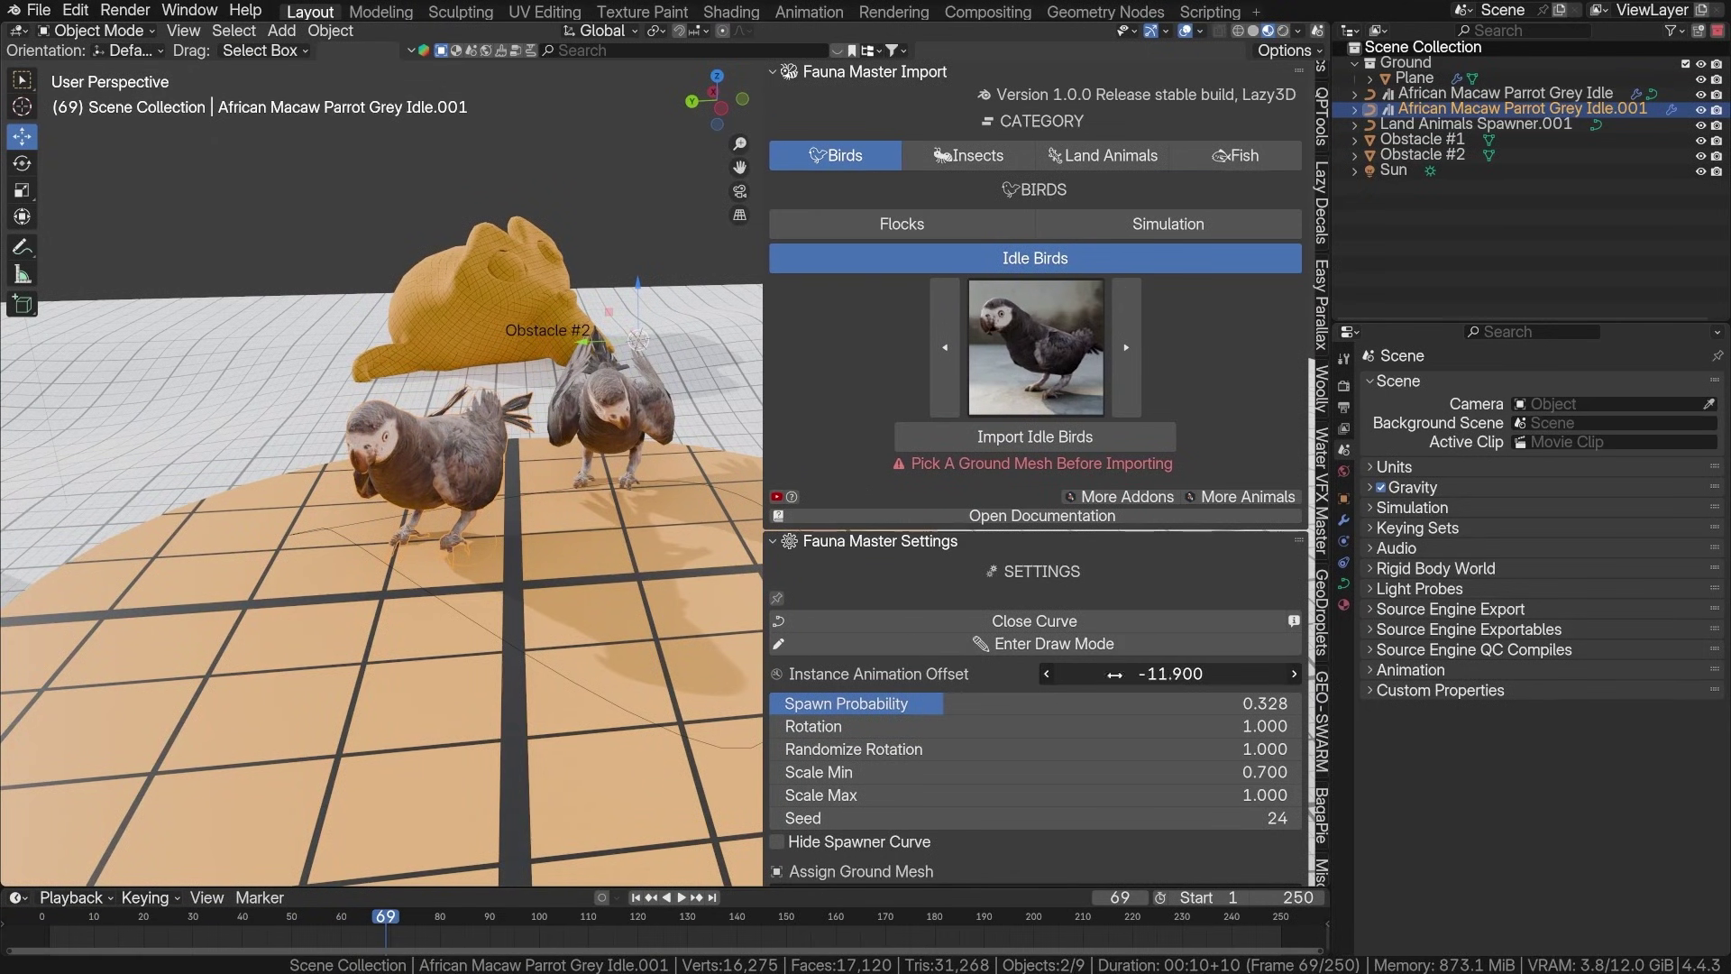
# Draw a path for running red foxes and play their run animation
pyautogui.moveTo(710, 448); pyautogui.dragTo(655, 470)
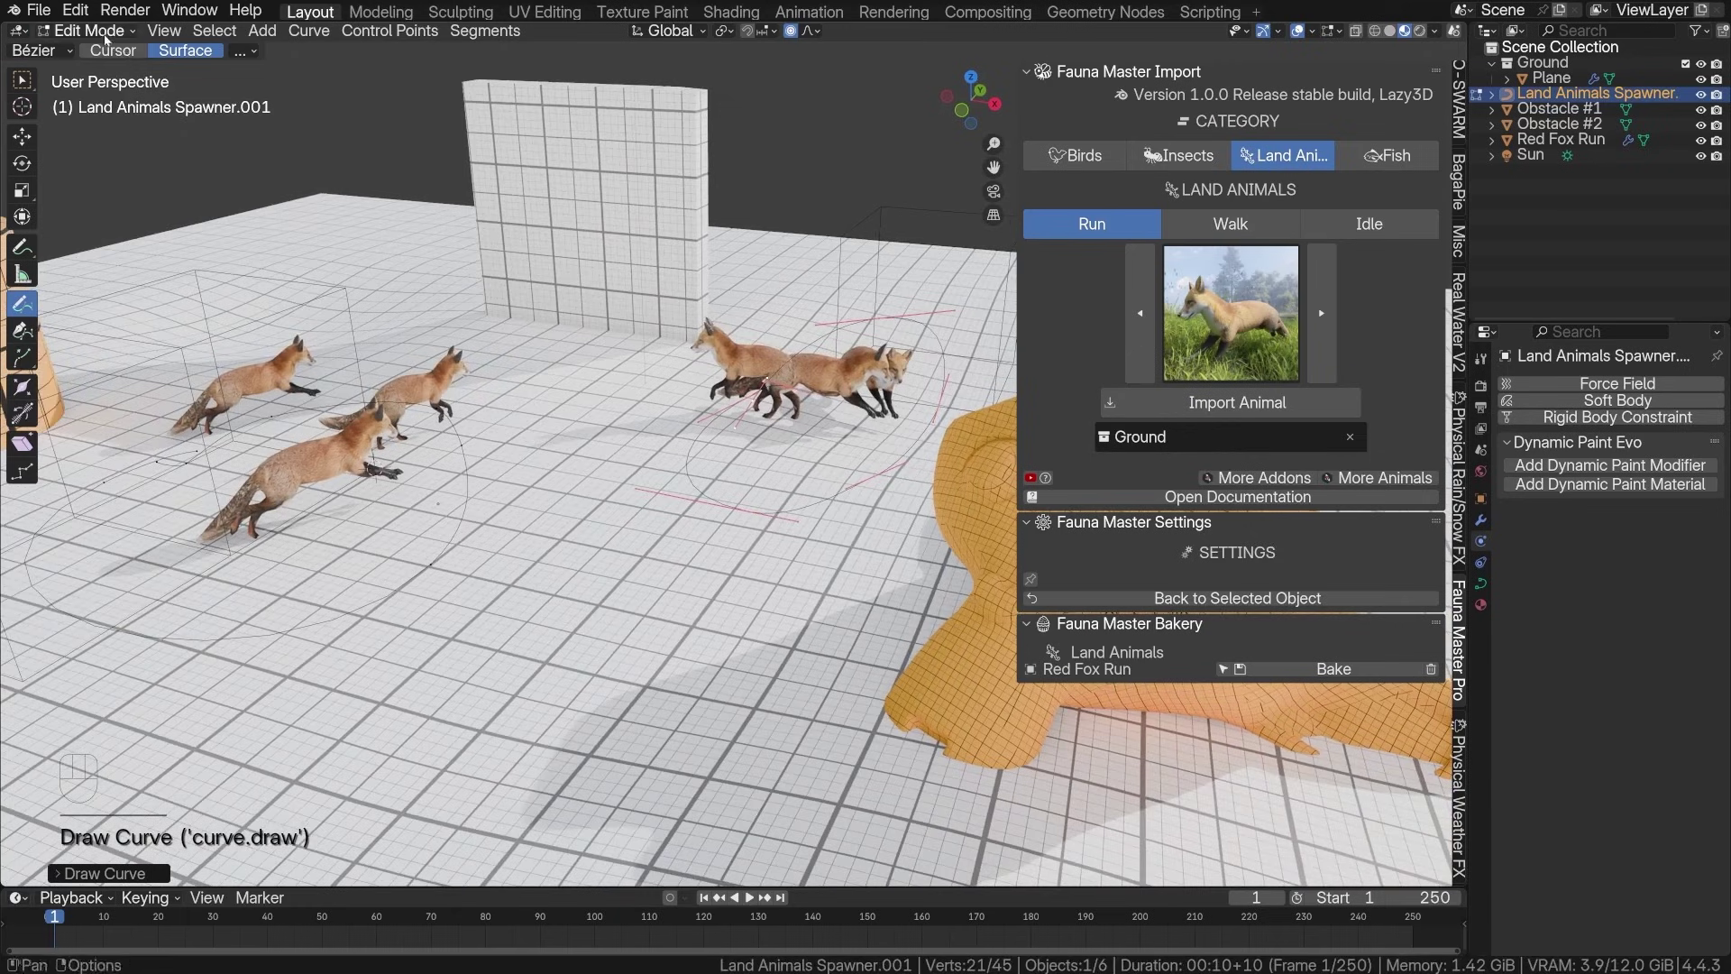
pyautogui.press('Tab')
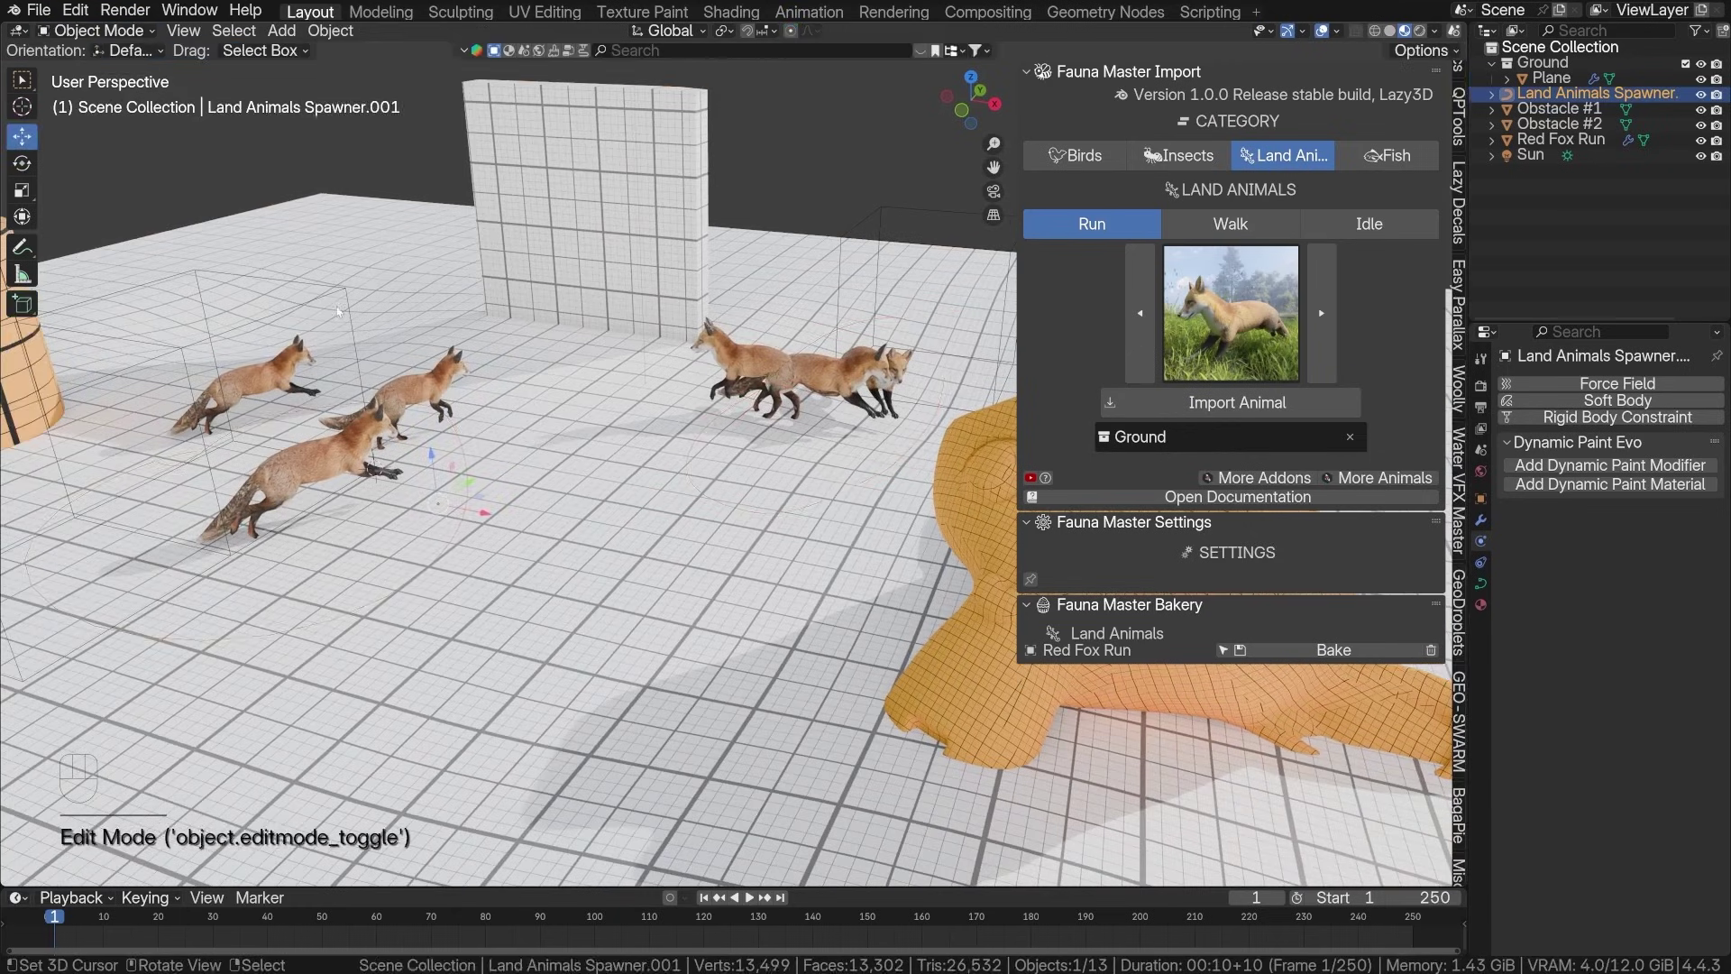
pyautogui.click(343, 293)
pyautogui.click(677, 364)
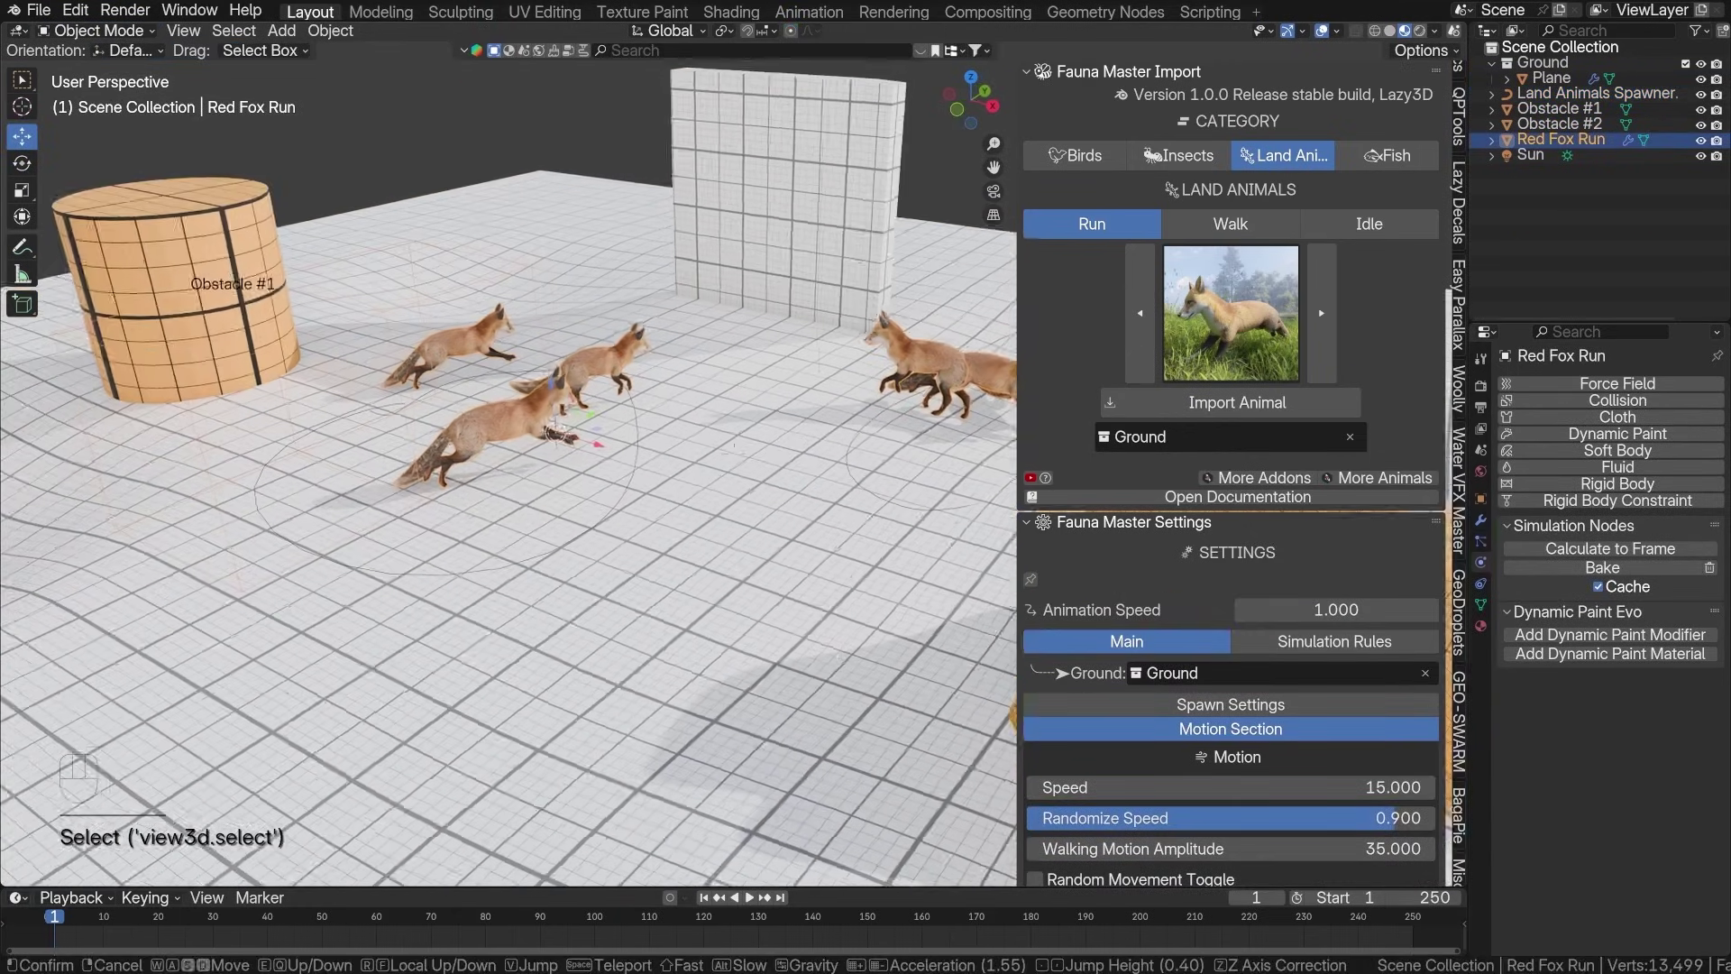
pyautogui.click(1231, 728)
pyautogui.hotkey('alt', 'a')
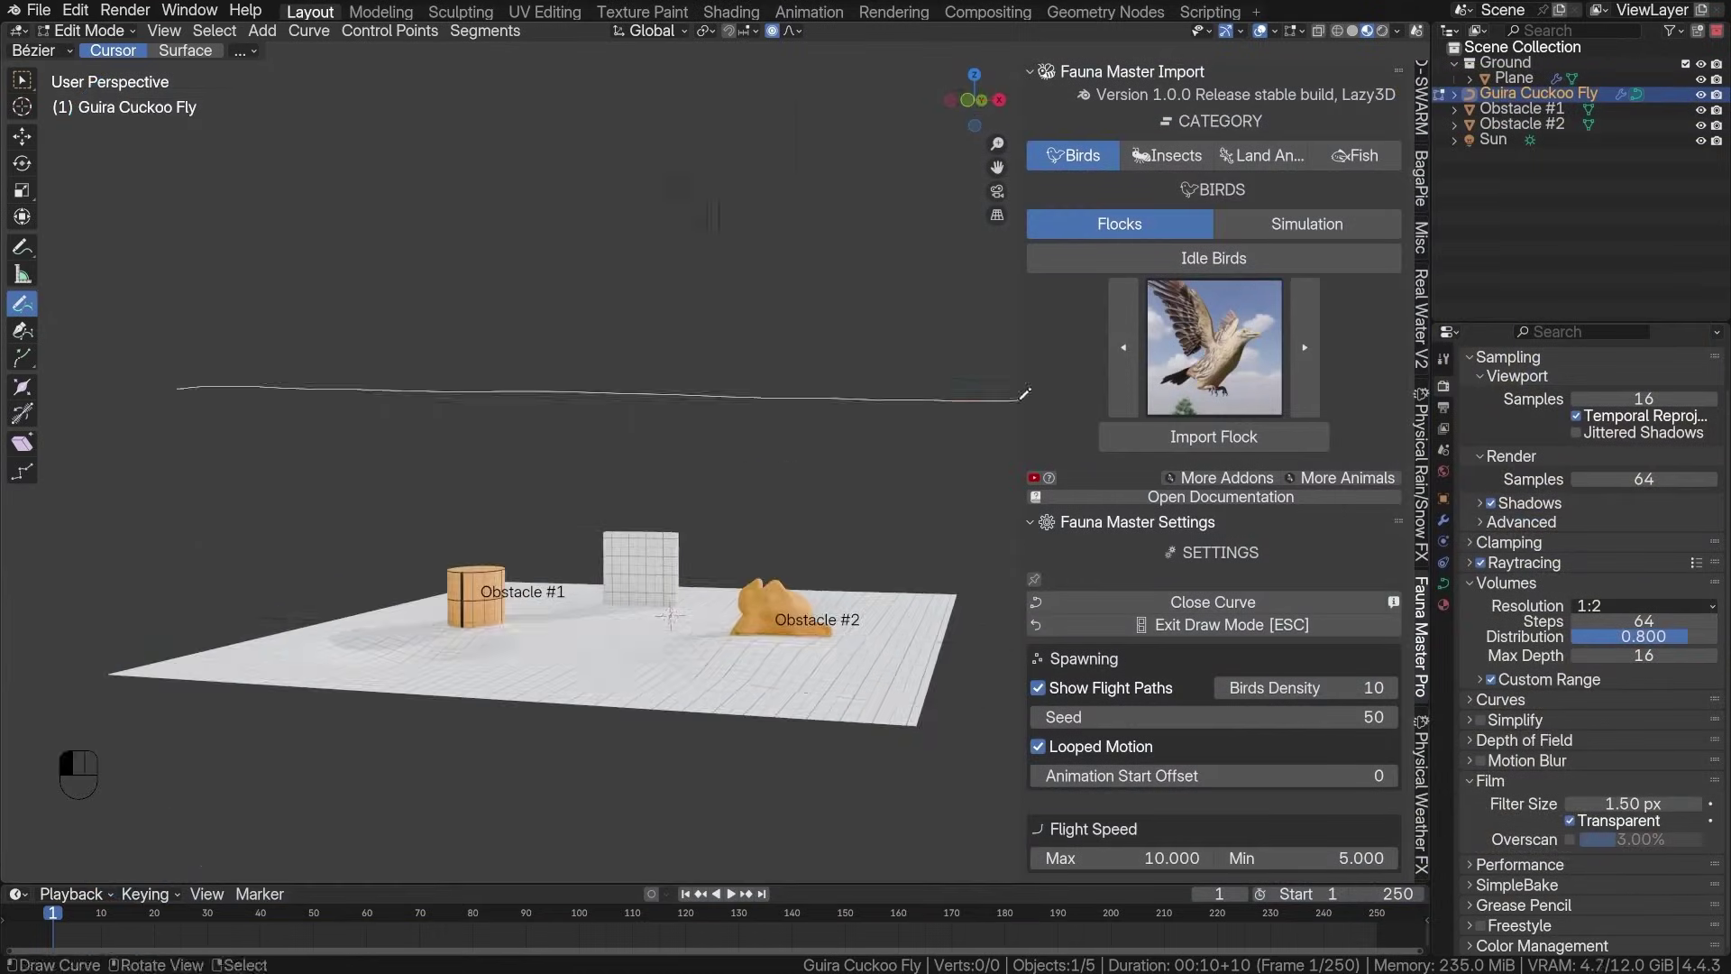
# Scale and rotate the drawn flight curve so the looping flight paths generate
pyautogui.press('Tab')
pyautogui.press('Tab')
pyautogui.press('s')
pyautogui.press('r')
pyautogui.moveTo(685, 361); pyautogui.dragTo(810, 392, button='middle')
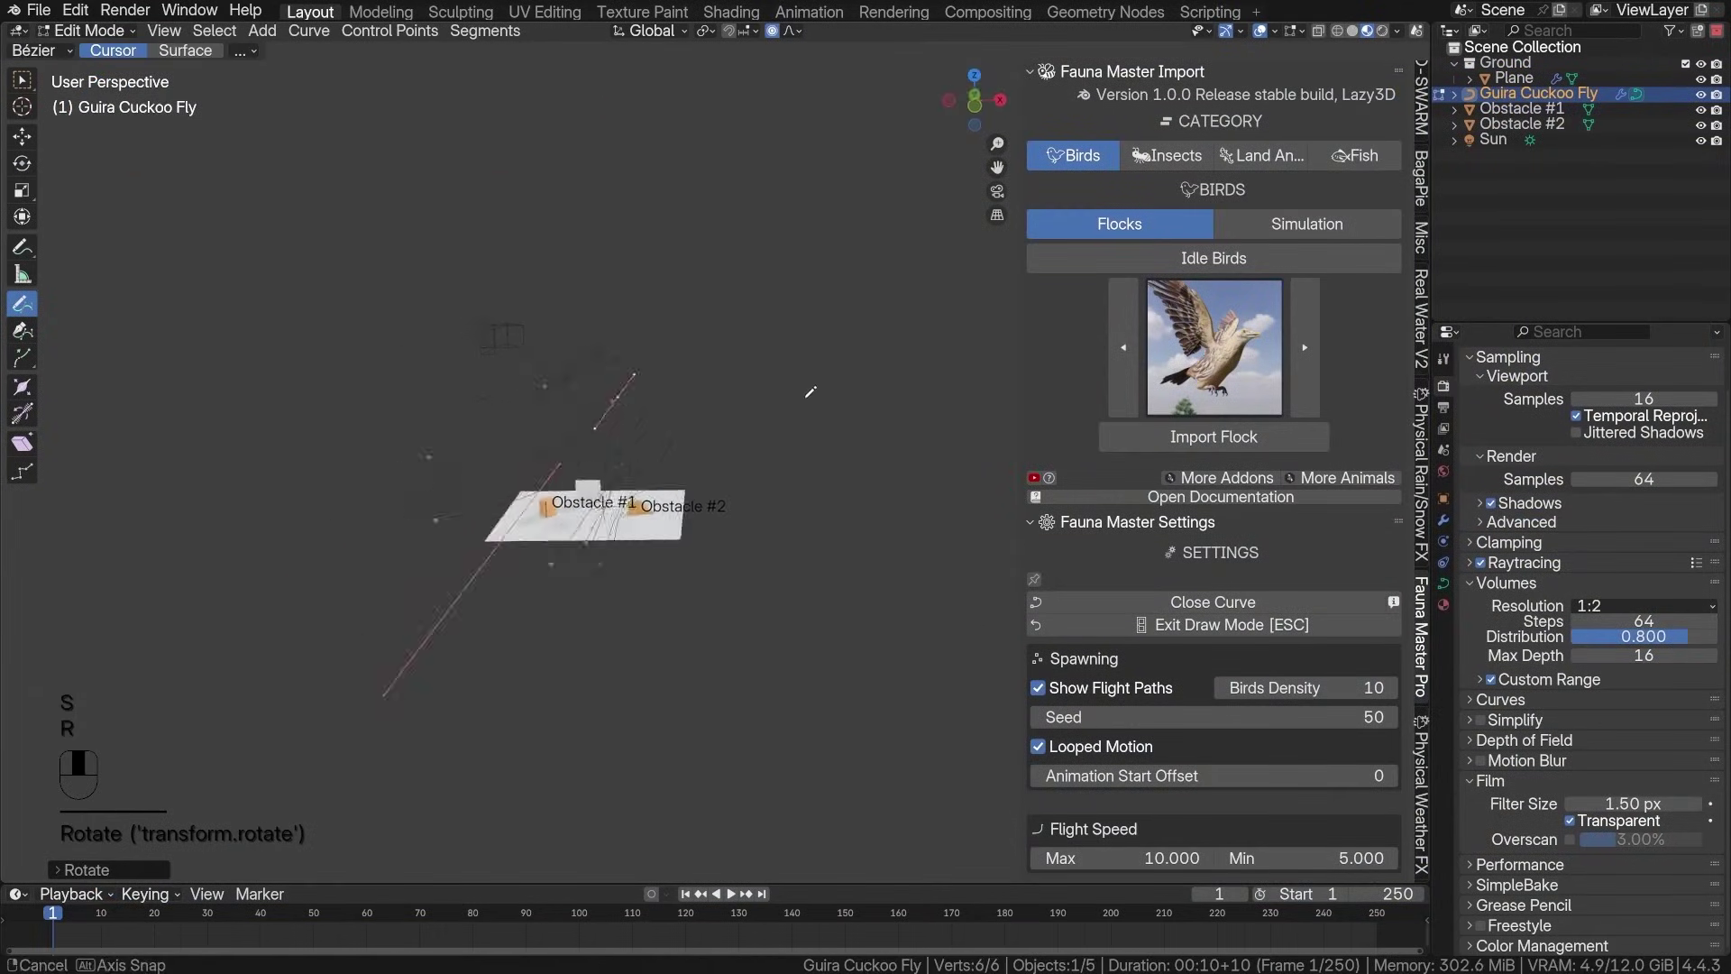
pyautogui.press('Tab')
pyautogui.hotkey('alt', 'a')
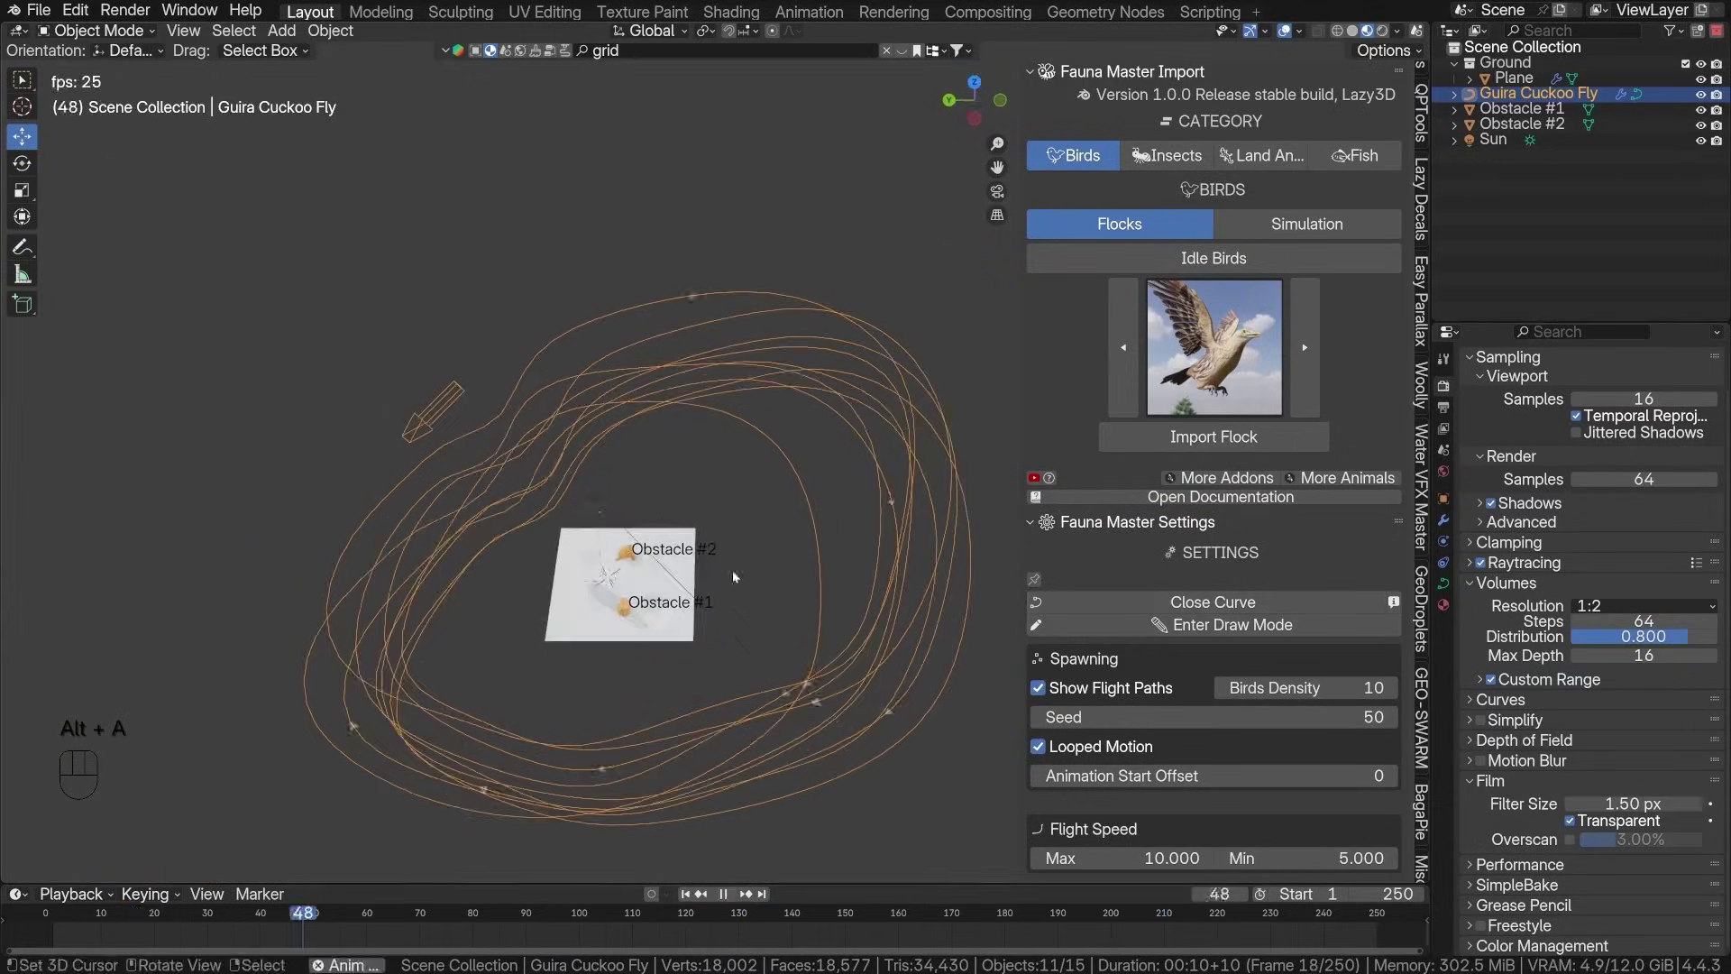
pyautogui.scroll(-8, 1219, 444)
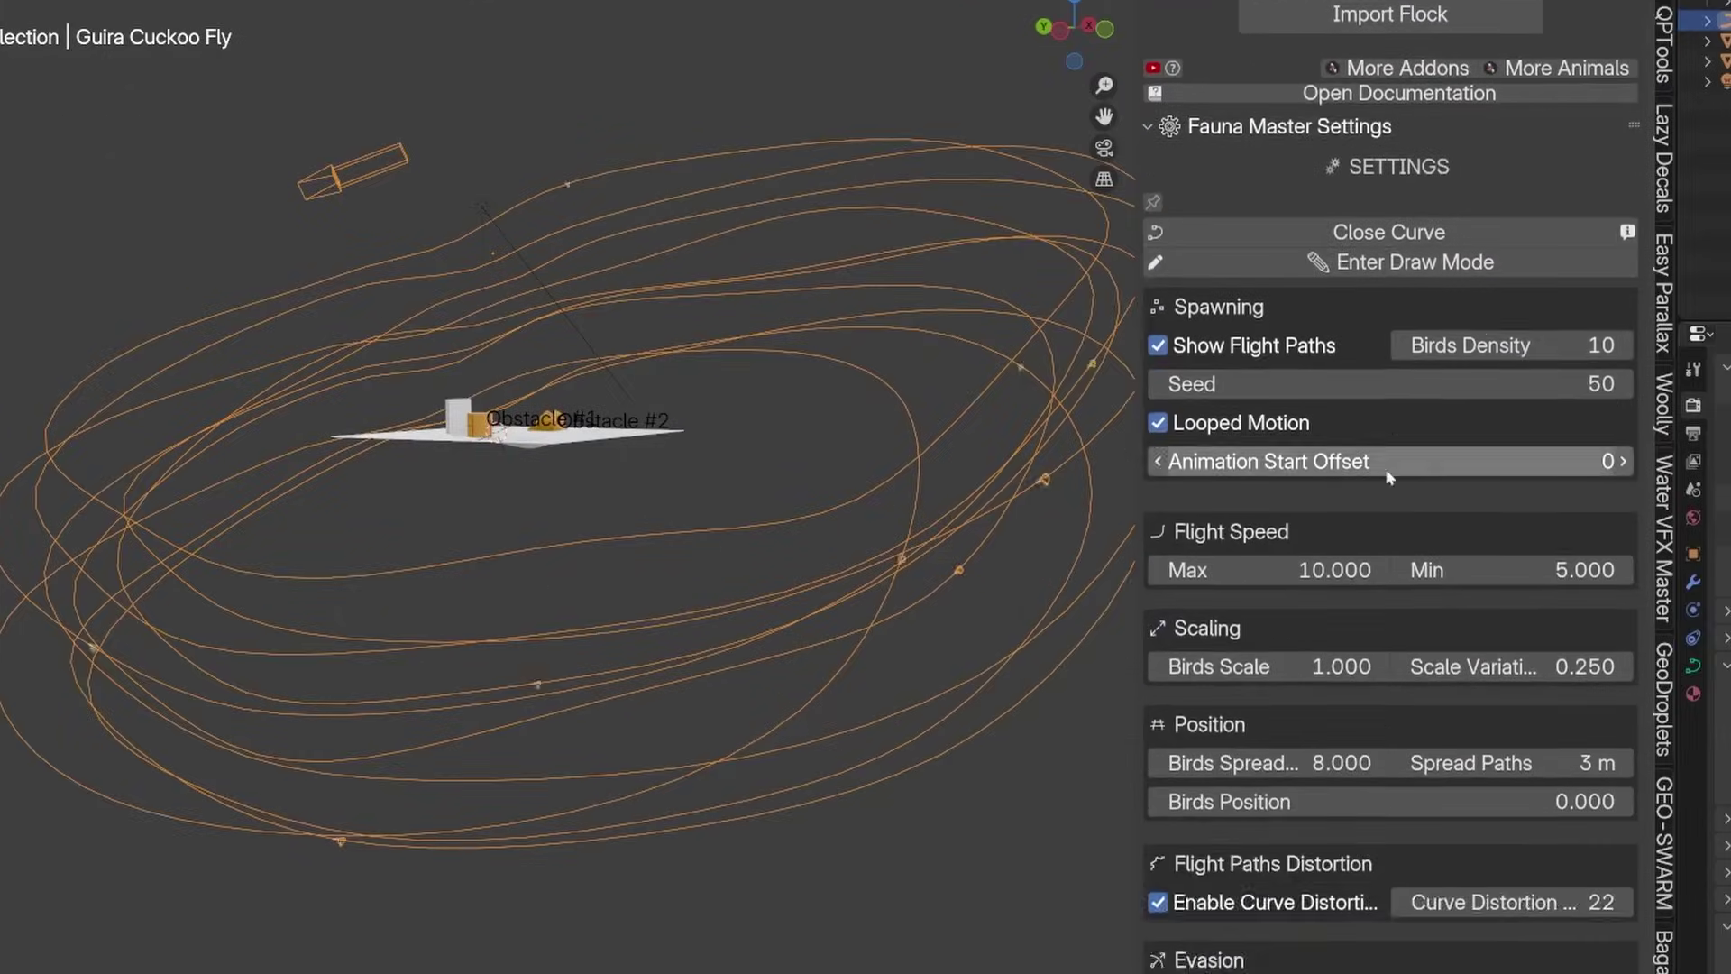
pyautogui.scroll(-5, 1329, 814)
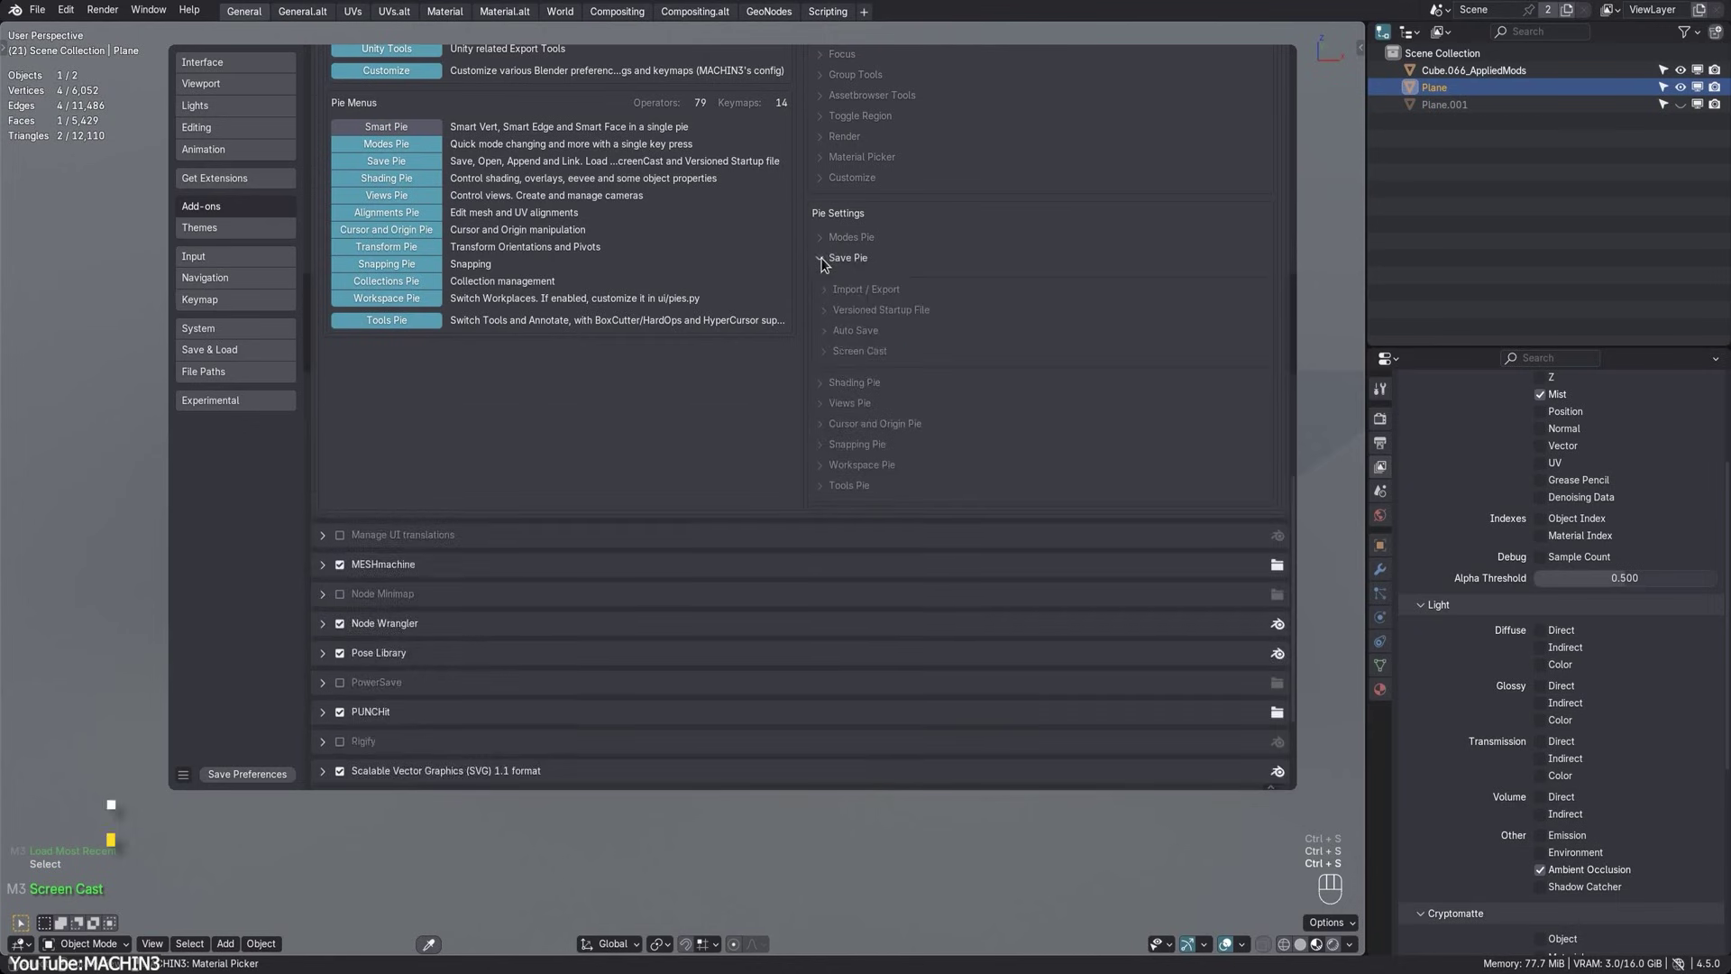
# Check the Save Pie keymap, then mark the top edge loop sharp via the Smart Edge pie
pyautogui.click(825, 288)
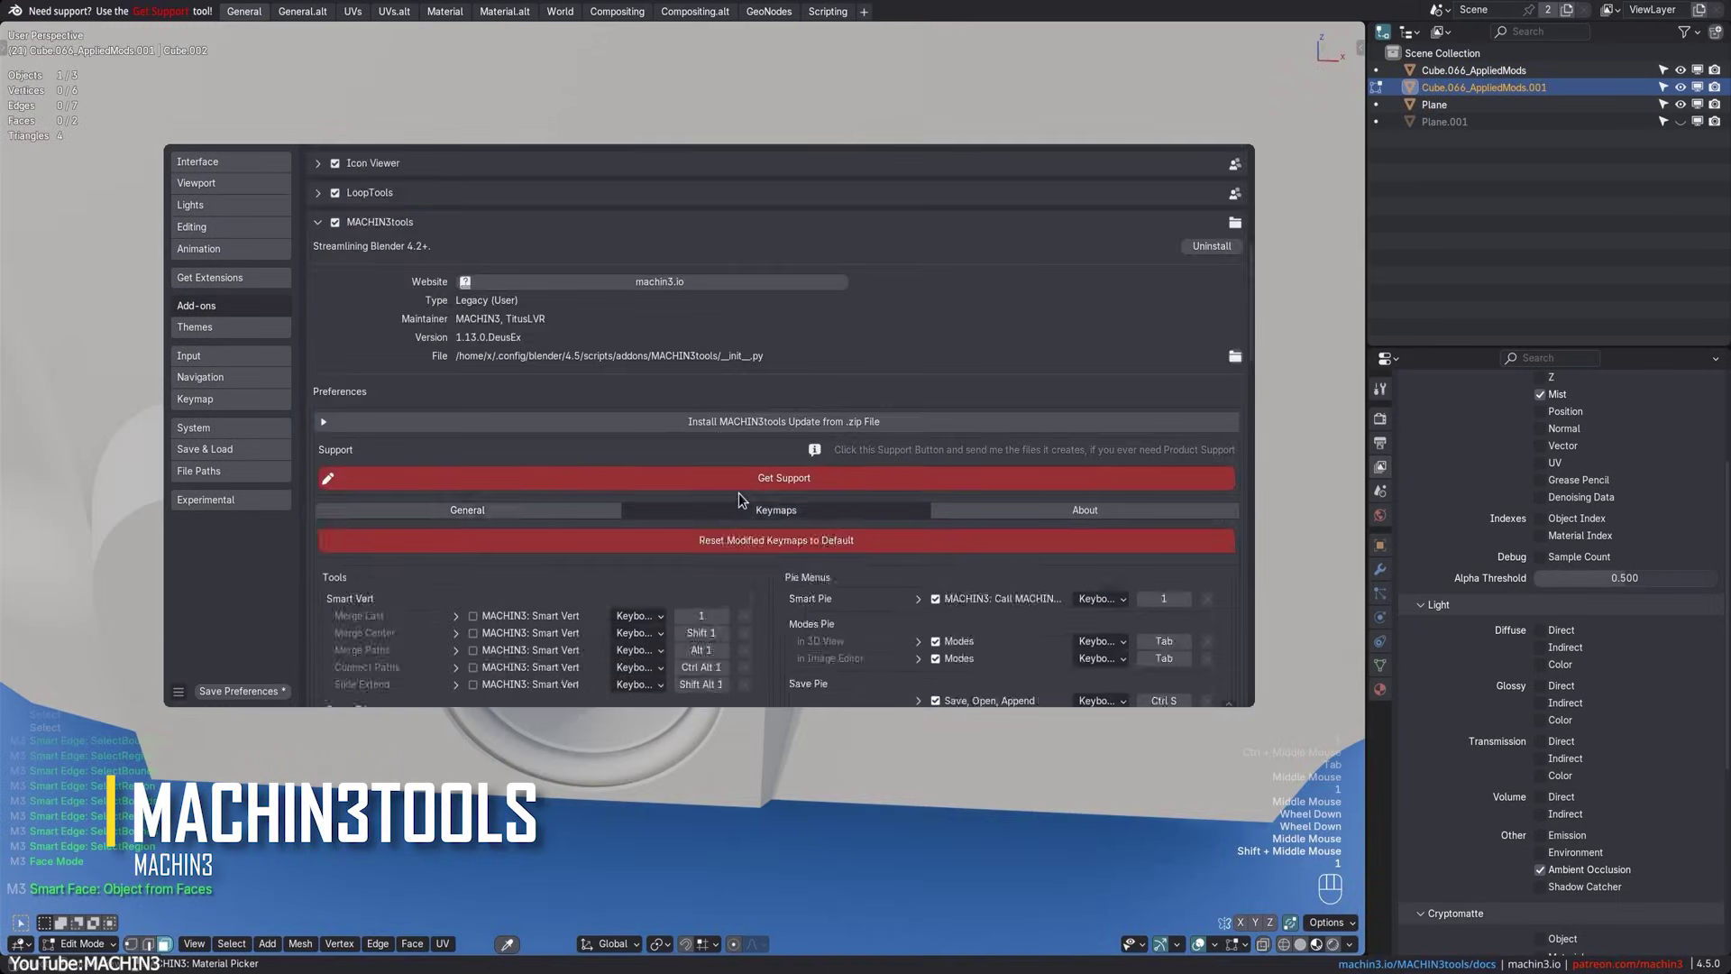
pyautogui.scroll(-6, 848, 377)
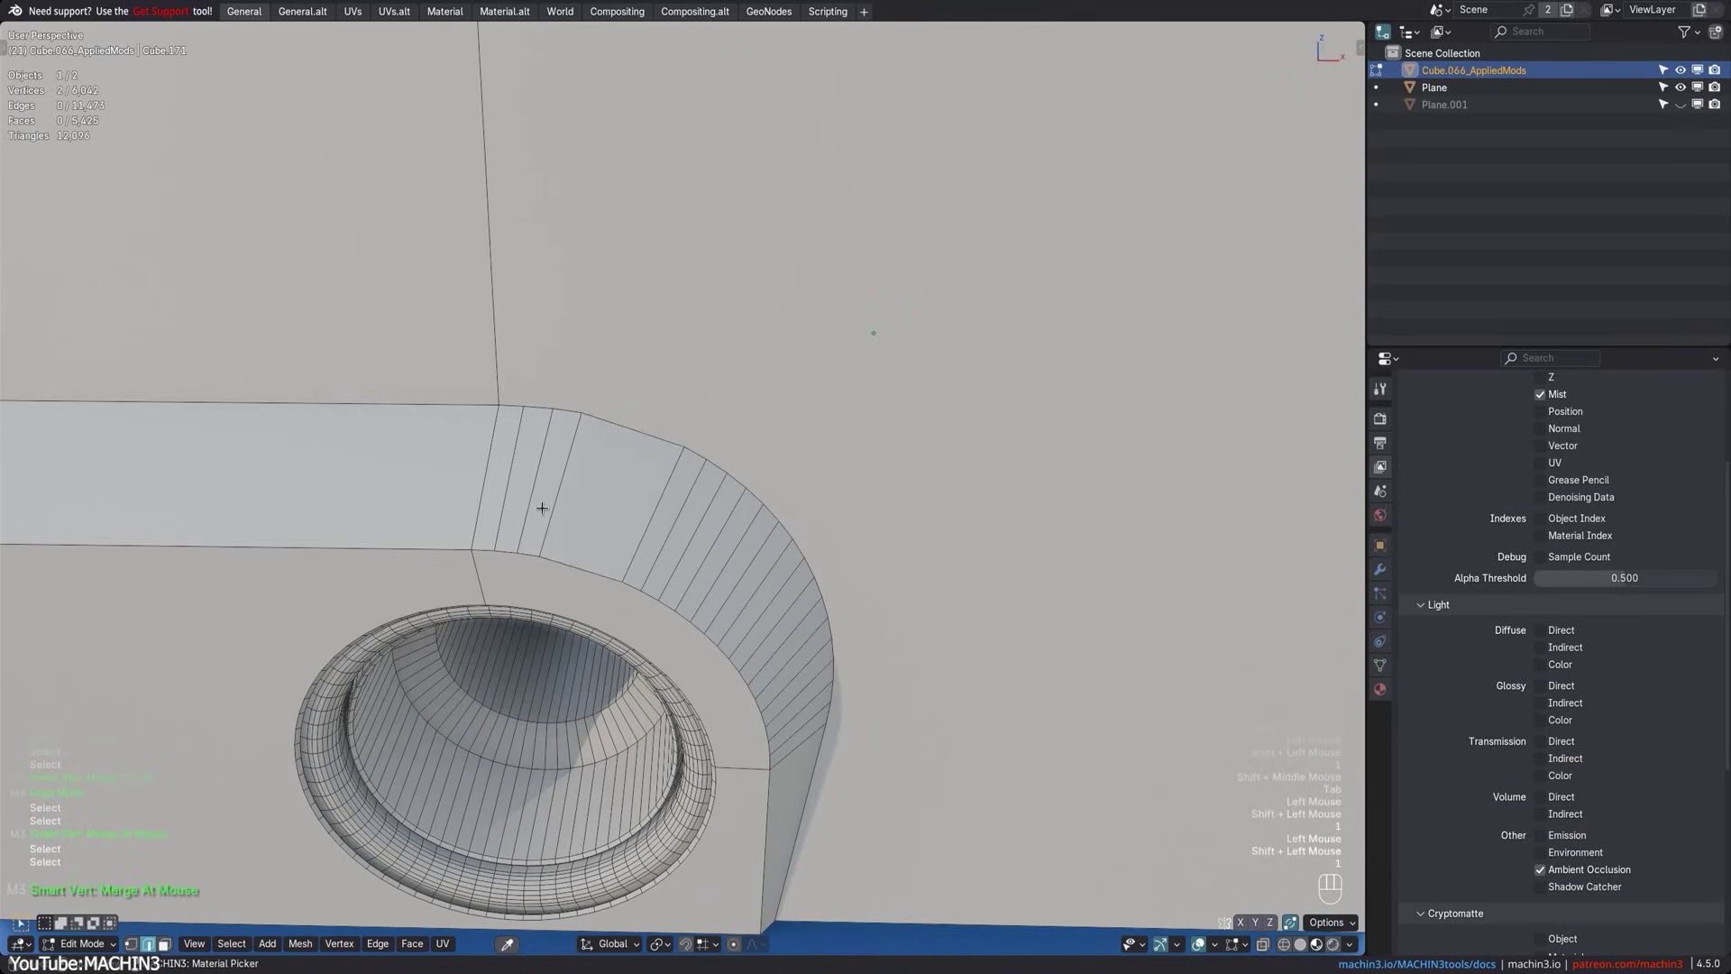
pyautogui.keyDown('alt'); pyautogui.click(646, 413); pyautogui.keyUp('alt')
pyautogui.keyDown('shift'); pyautogui.moveTo(542, 507); pyautogui.dragTo(814, 418, button='middle'); pyautogui.keyUp('shift')
pyautogui.press('1')
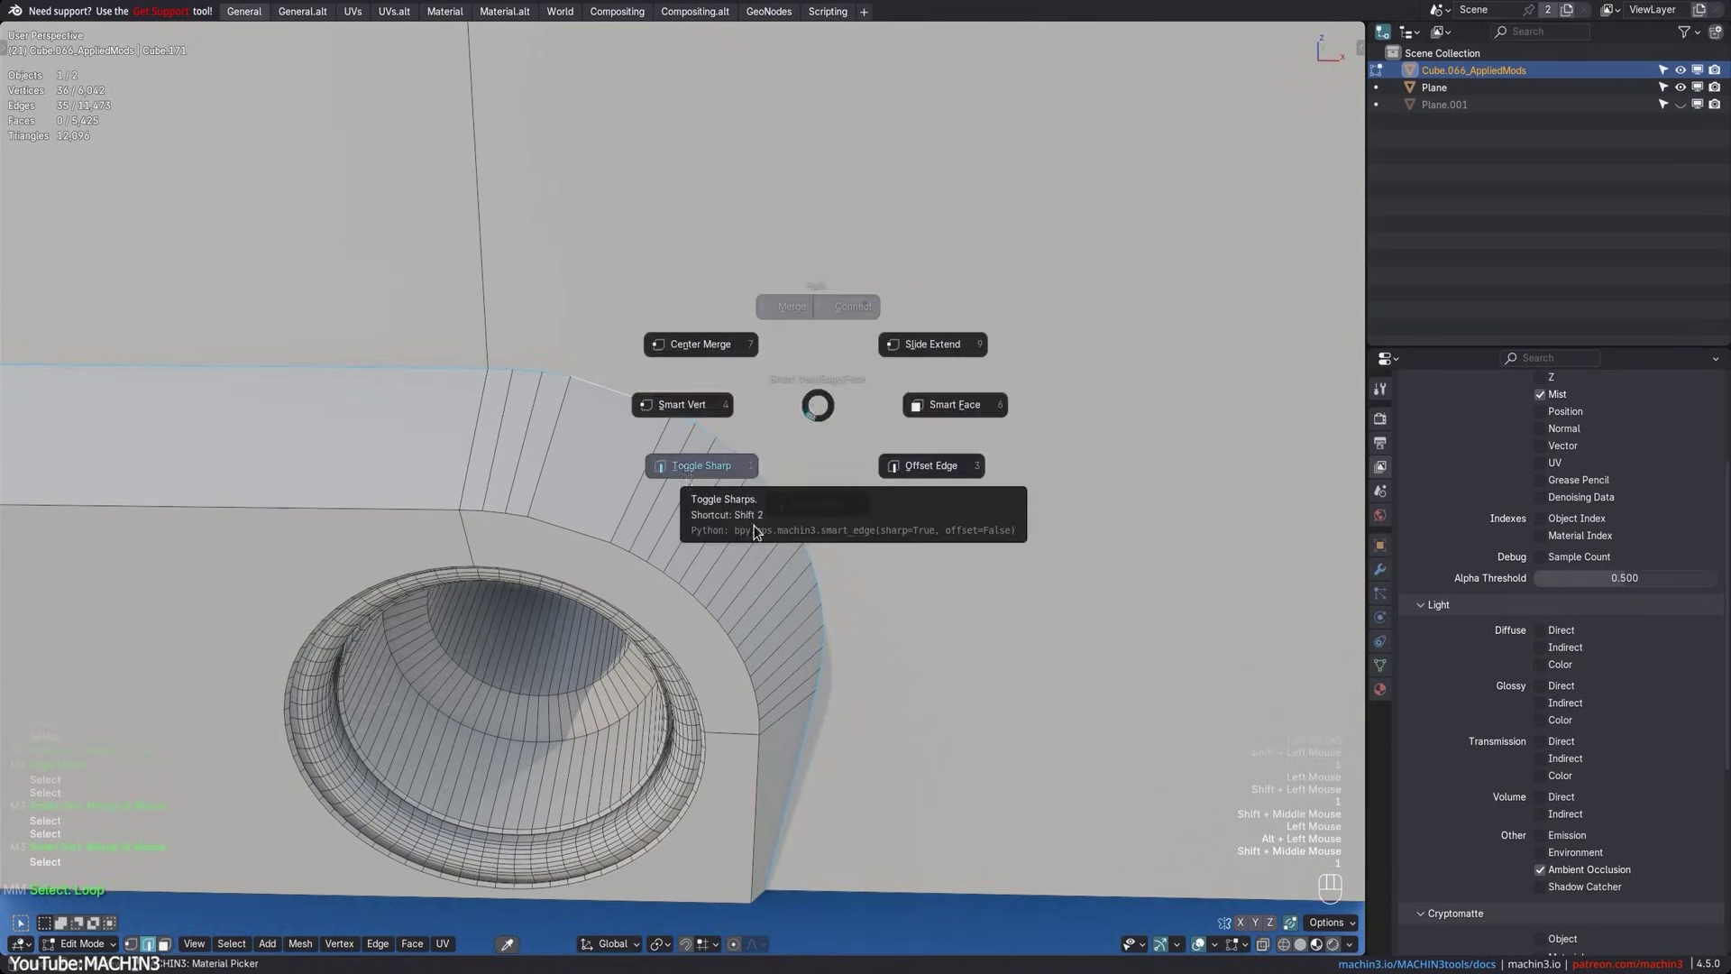
pyautogui.click(696, 471)
pyautogui.keyDown('shift'); pyautogui.moveTo(697, 471); pyautogui.dragTo(709, 433, button='middle'); pyautogui.keyUp('shift')
# Select a rounded-corner face and switch to the surface-placed Add Cylinder tool
pyautogui.click(710, 446)
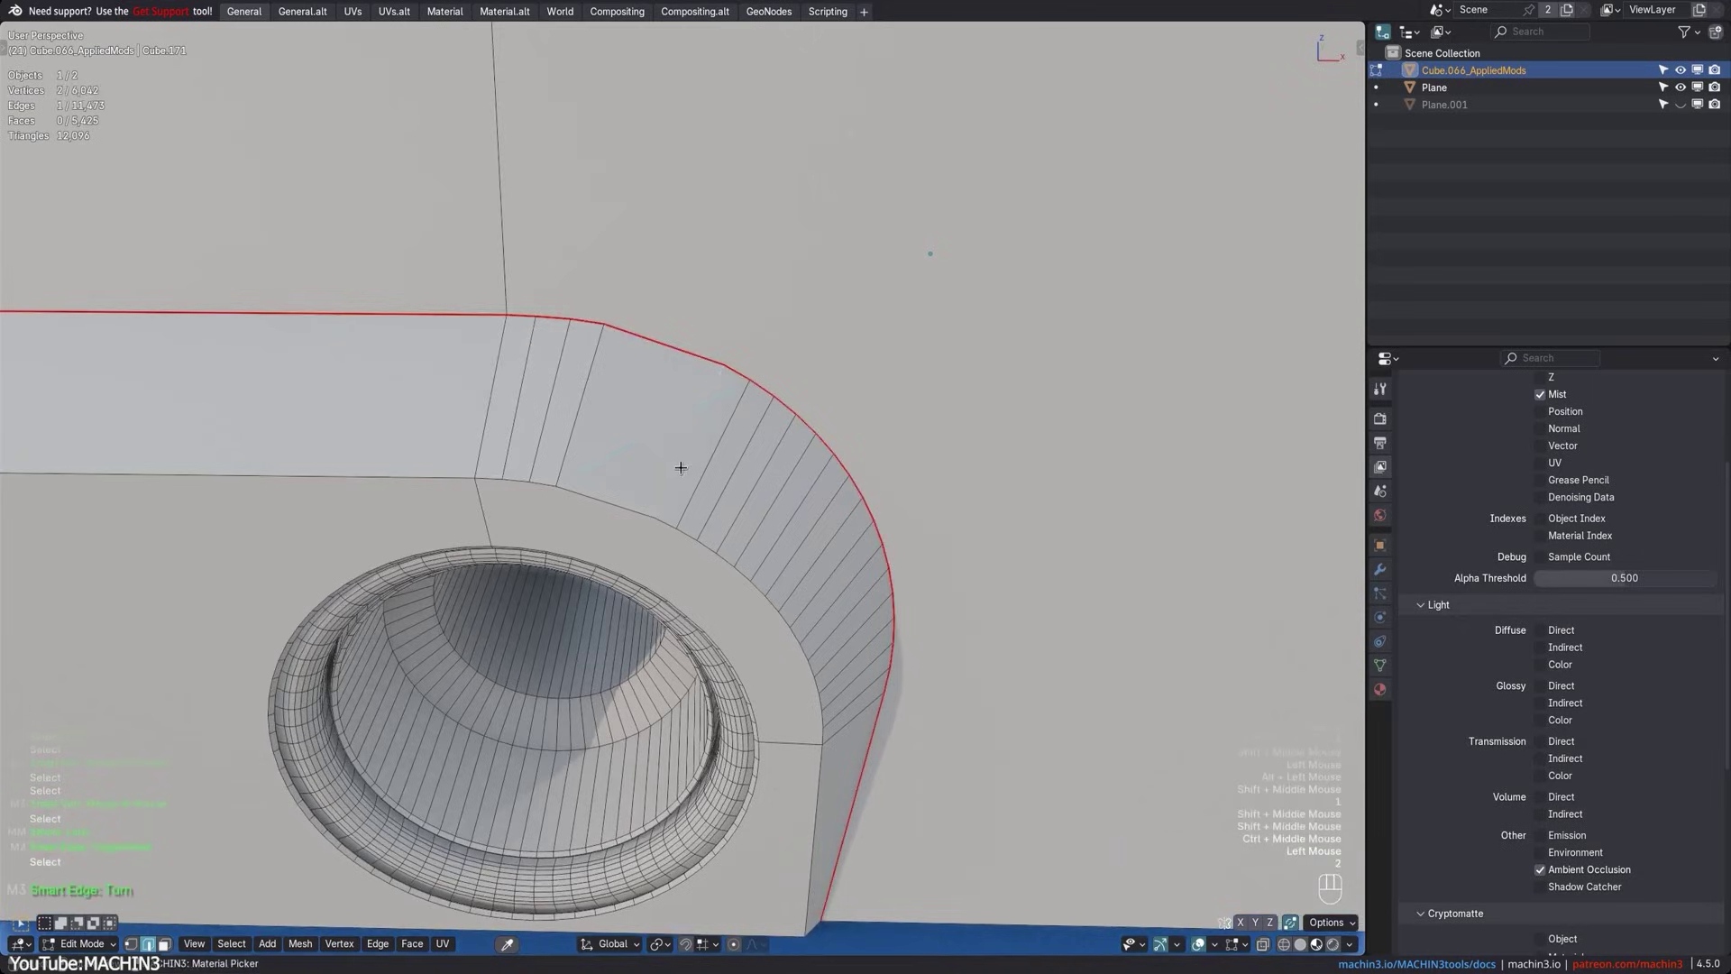
pyautogui.keyDown('shift'); pyautogui.moveTo(673, 545); pyautogui.dragTo(646, 464, button='middle'); pyautogui.keyUp('shift')
pyautogui.click(696, 452)
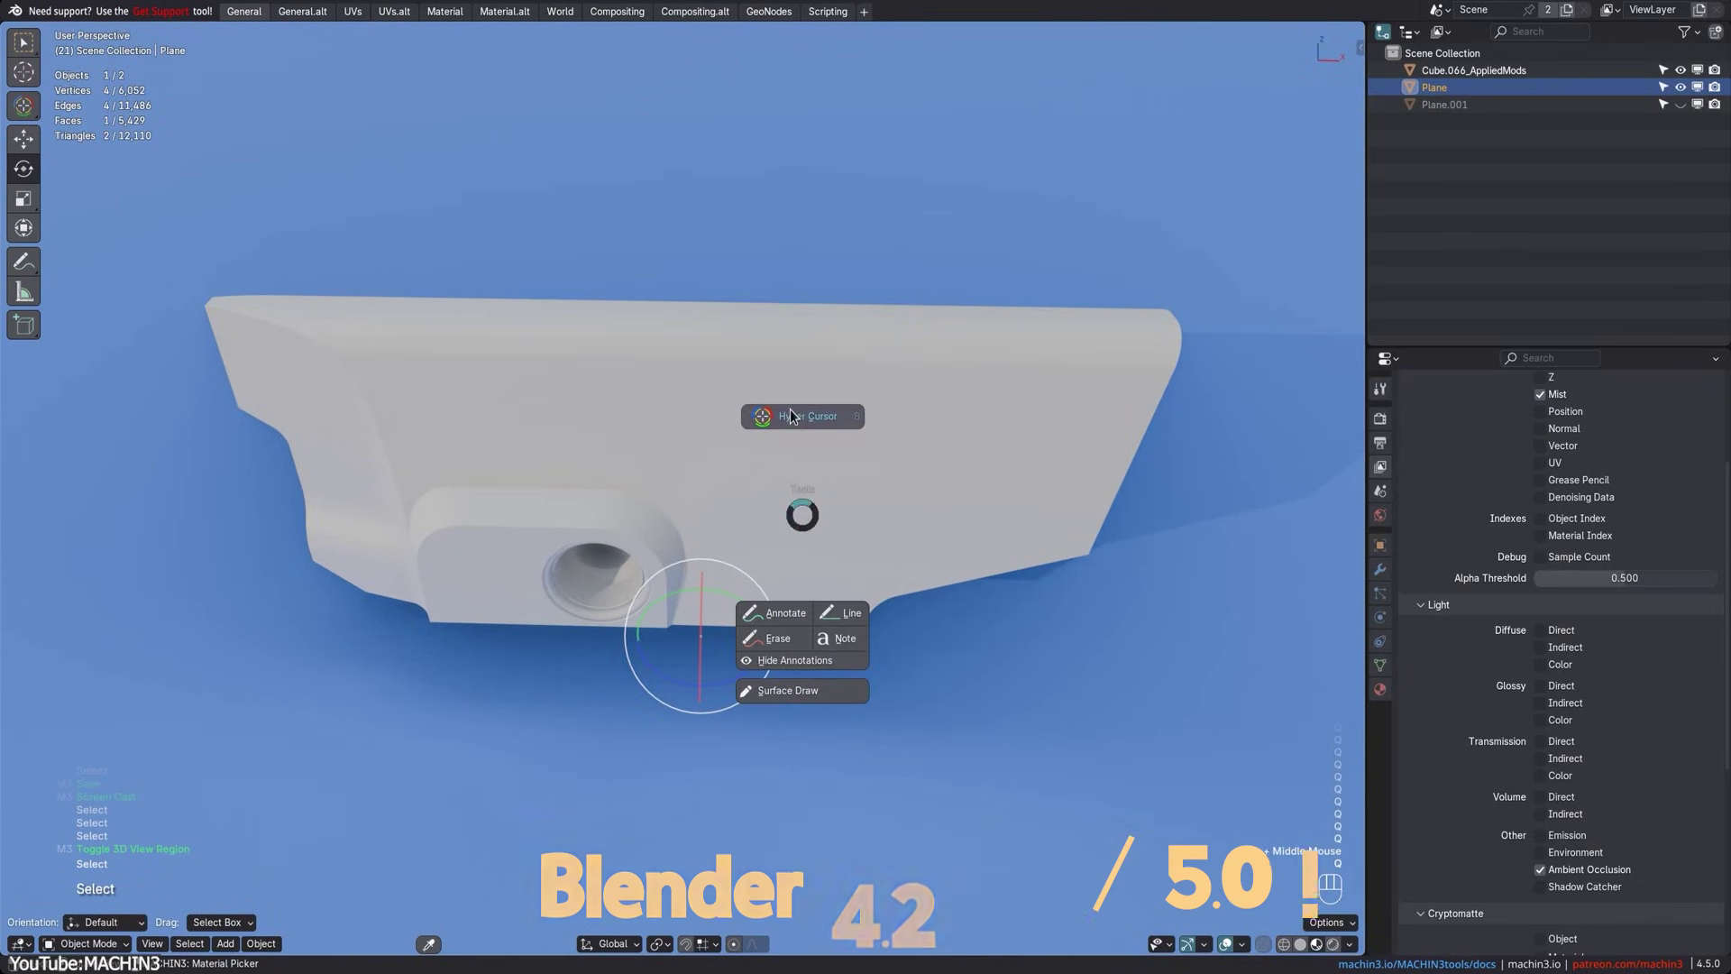
pyautogui.hotkey('shift', 'space')
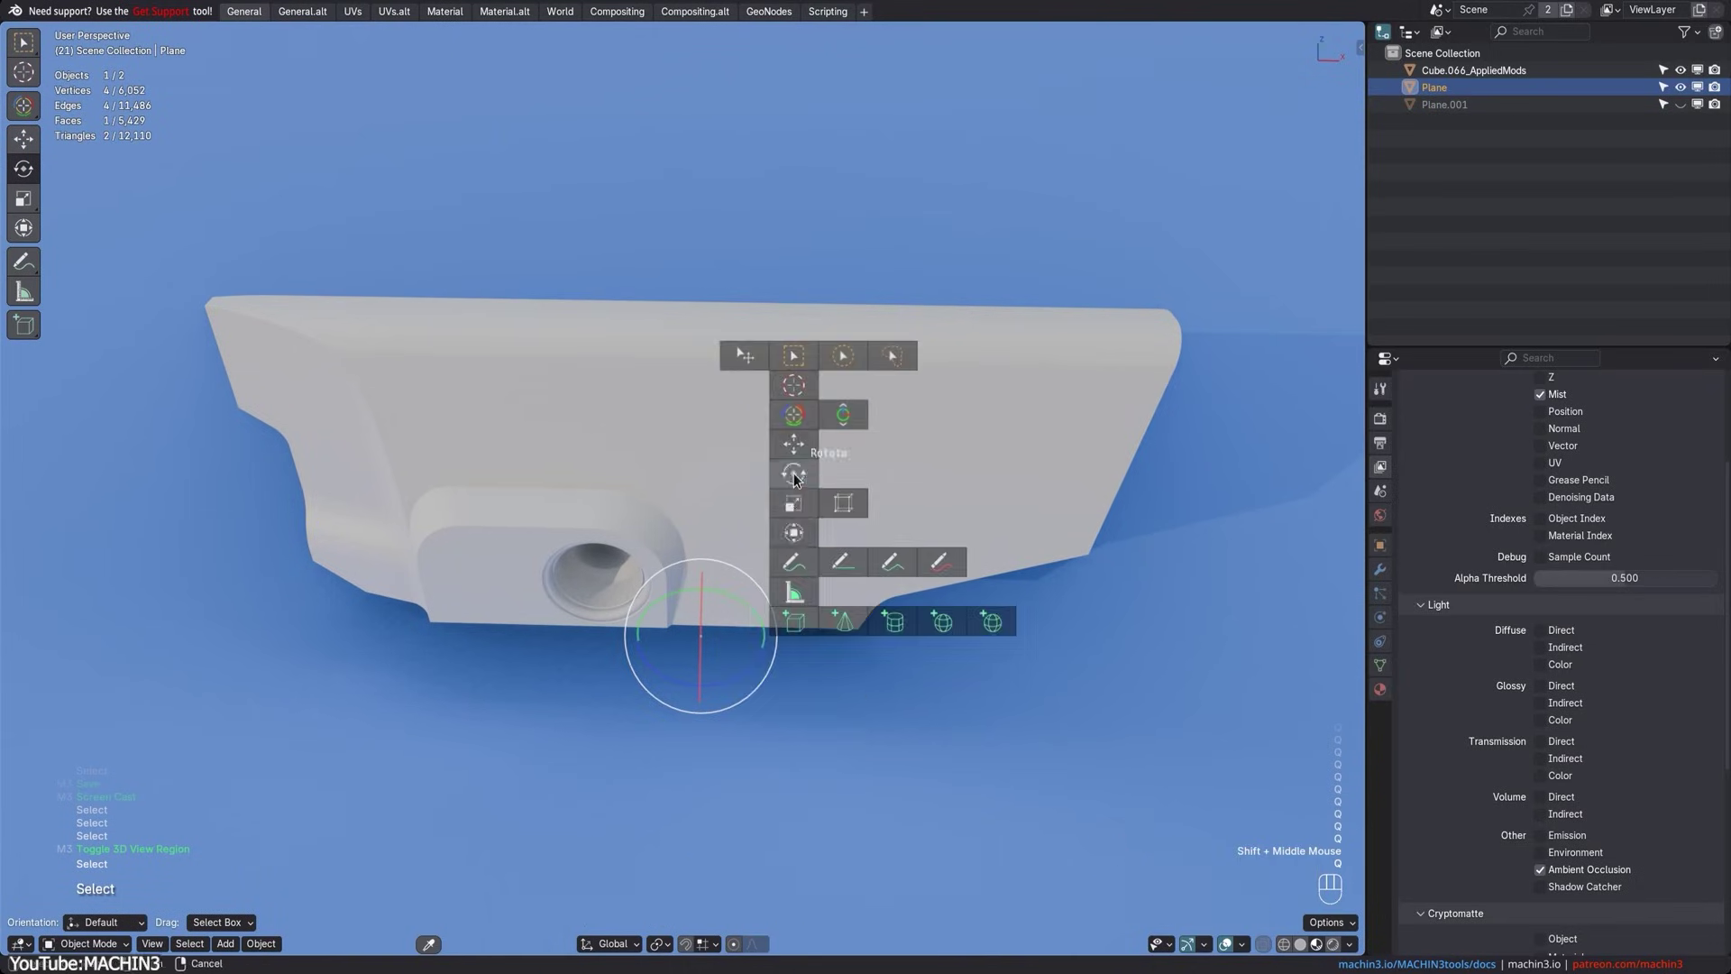
pyautogui.click(894, 620)
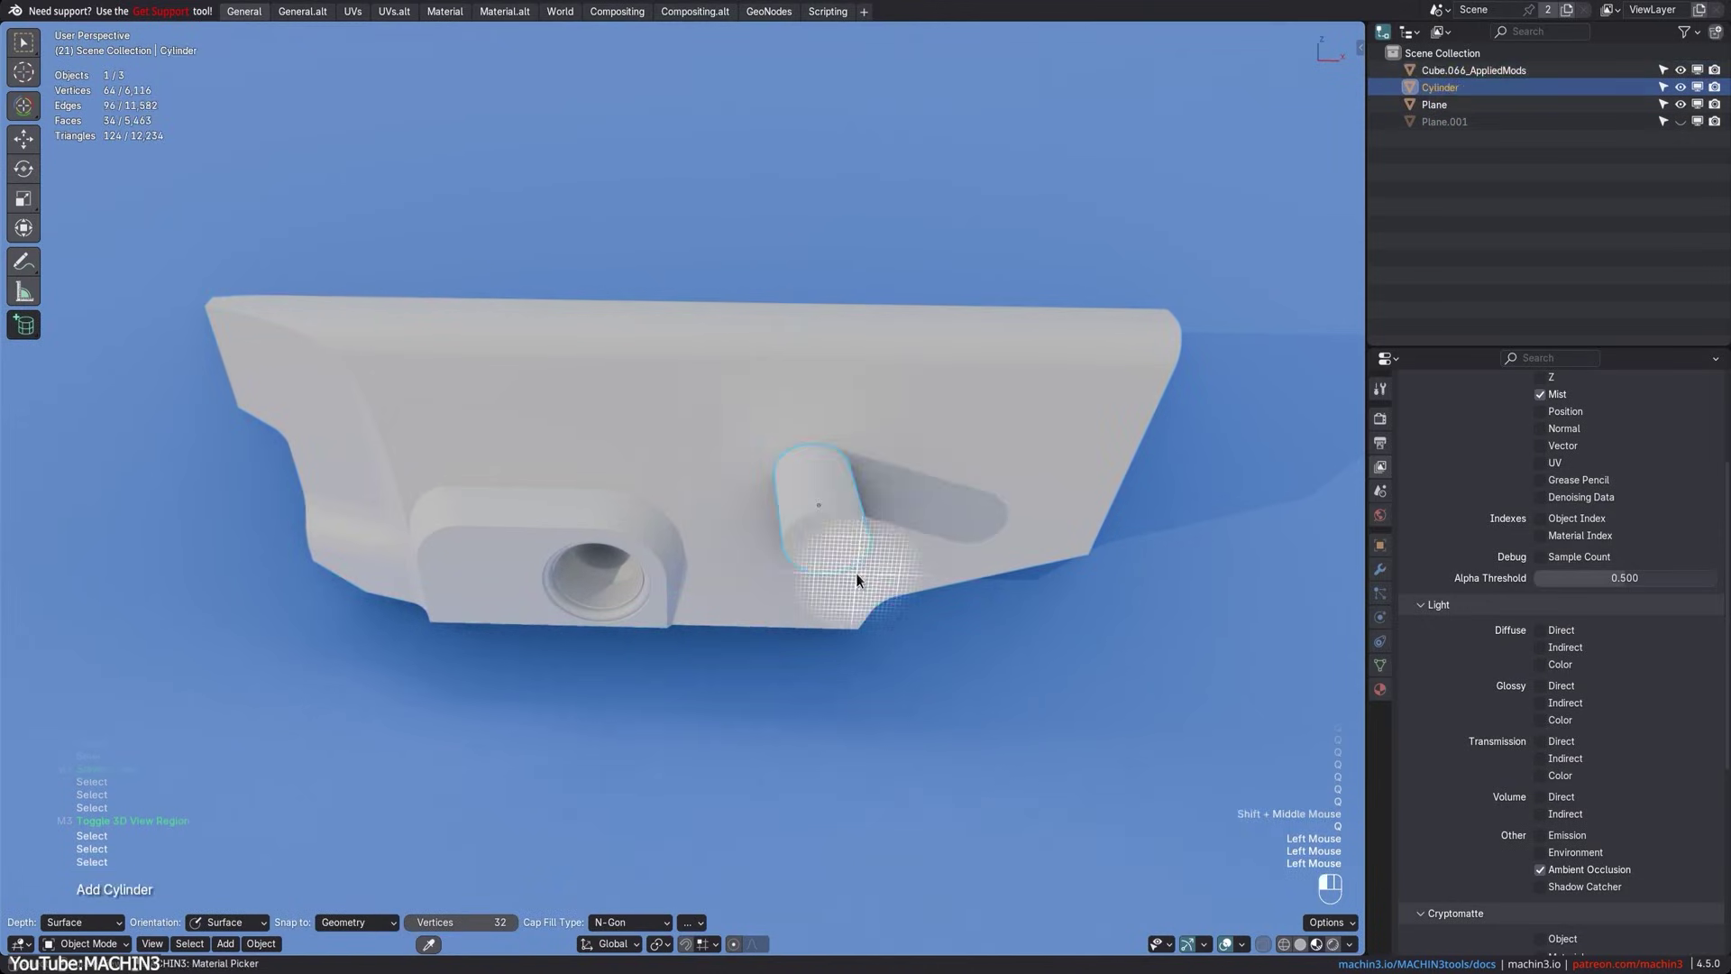
pyautogui.hotkey('shift', 'q')
pyautogui.press('Escape')
pyautogui.press('q')
pyautogui.click(747, 391)
pyautogui.press('t')
pyautogui.keyDown('ctrl'); pyautogui.moveTo(745, 586); pyautogui.dragTo(703, 405, button='middle'); pyautogui.keyUp('ctrl')
pyautogui.press('q')
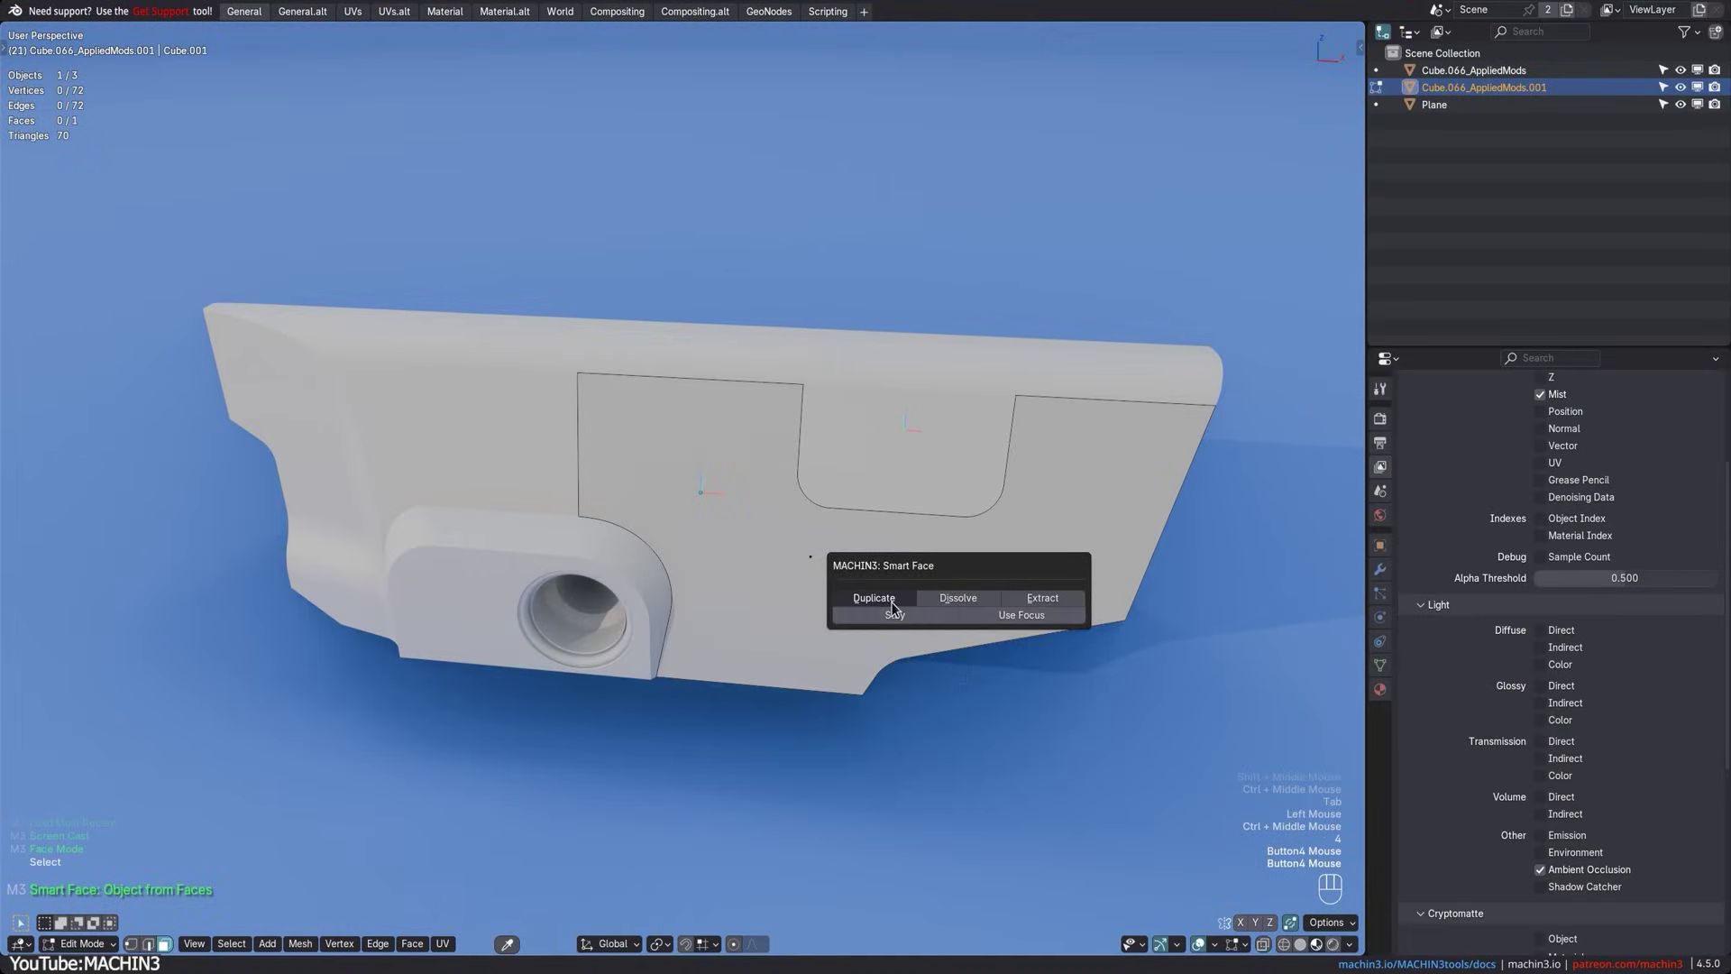
# Duplicate the selected faces as a new object and make the linked armature a library override
pyautogui.click(874, 598)
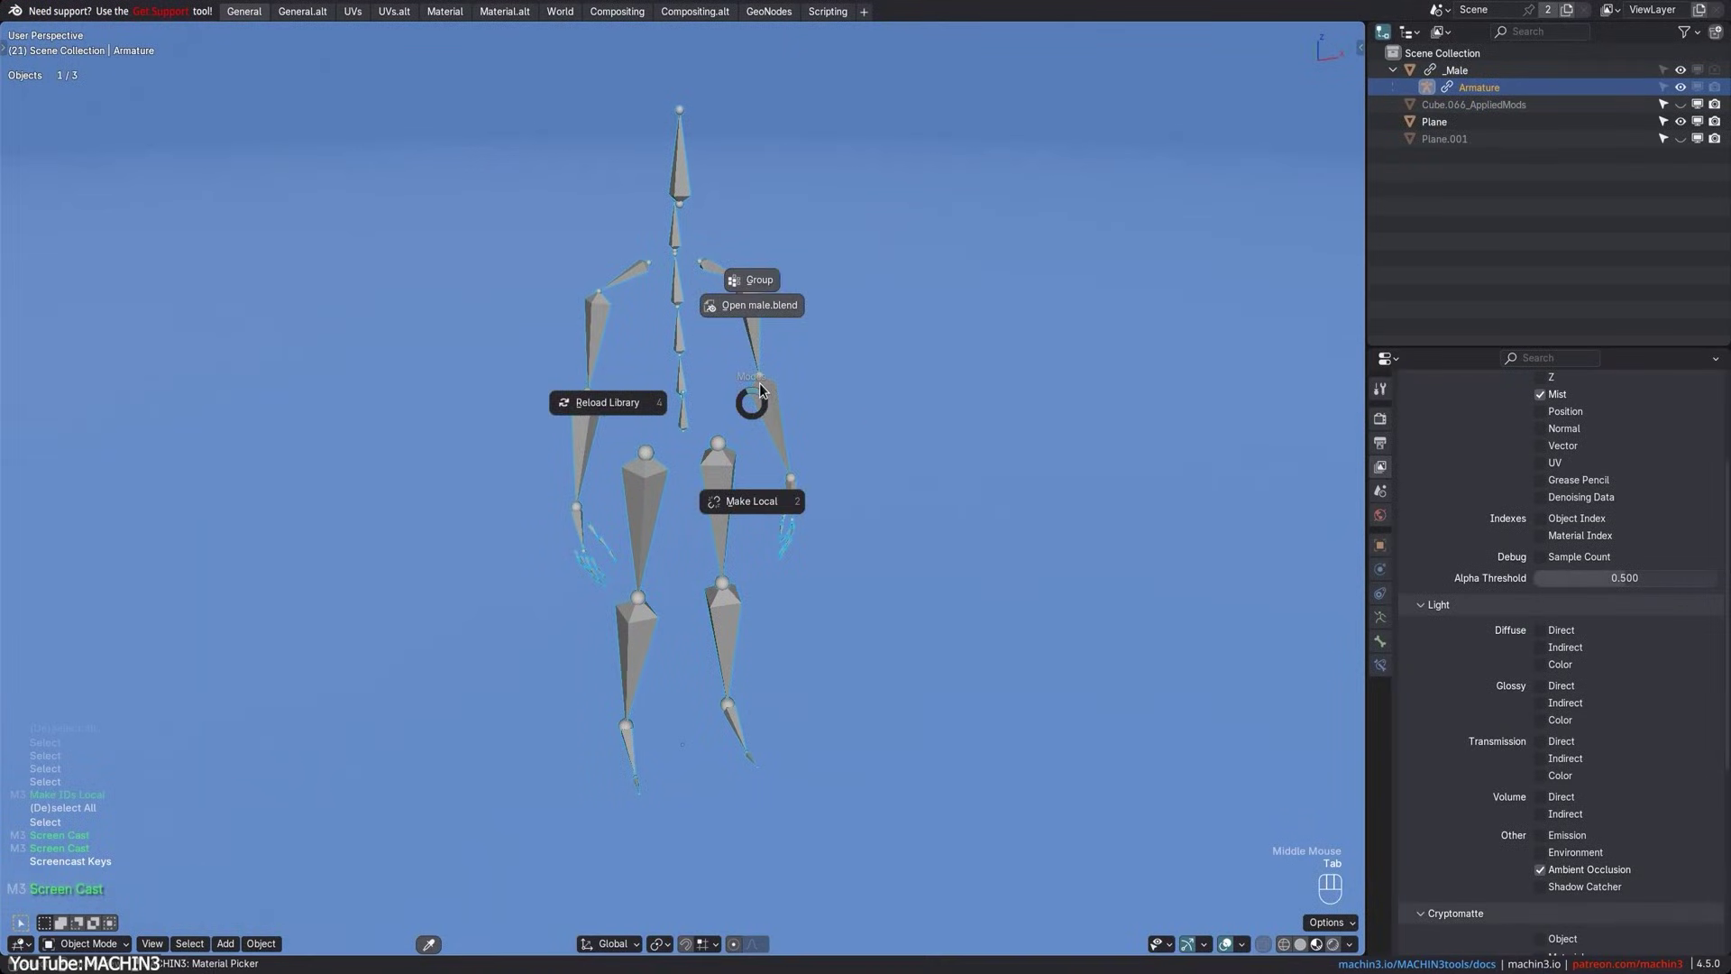
pyautogui.rightClick(1416, 122)
pyautogui.click(1551, 303)
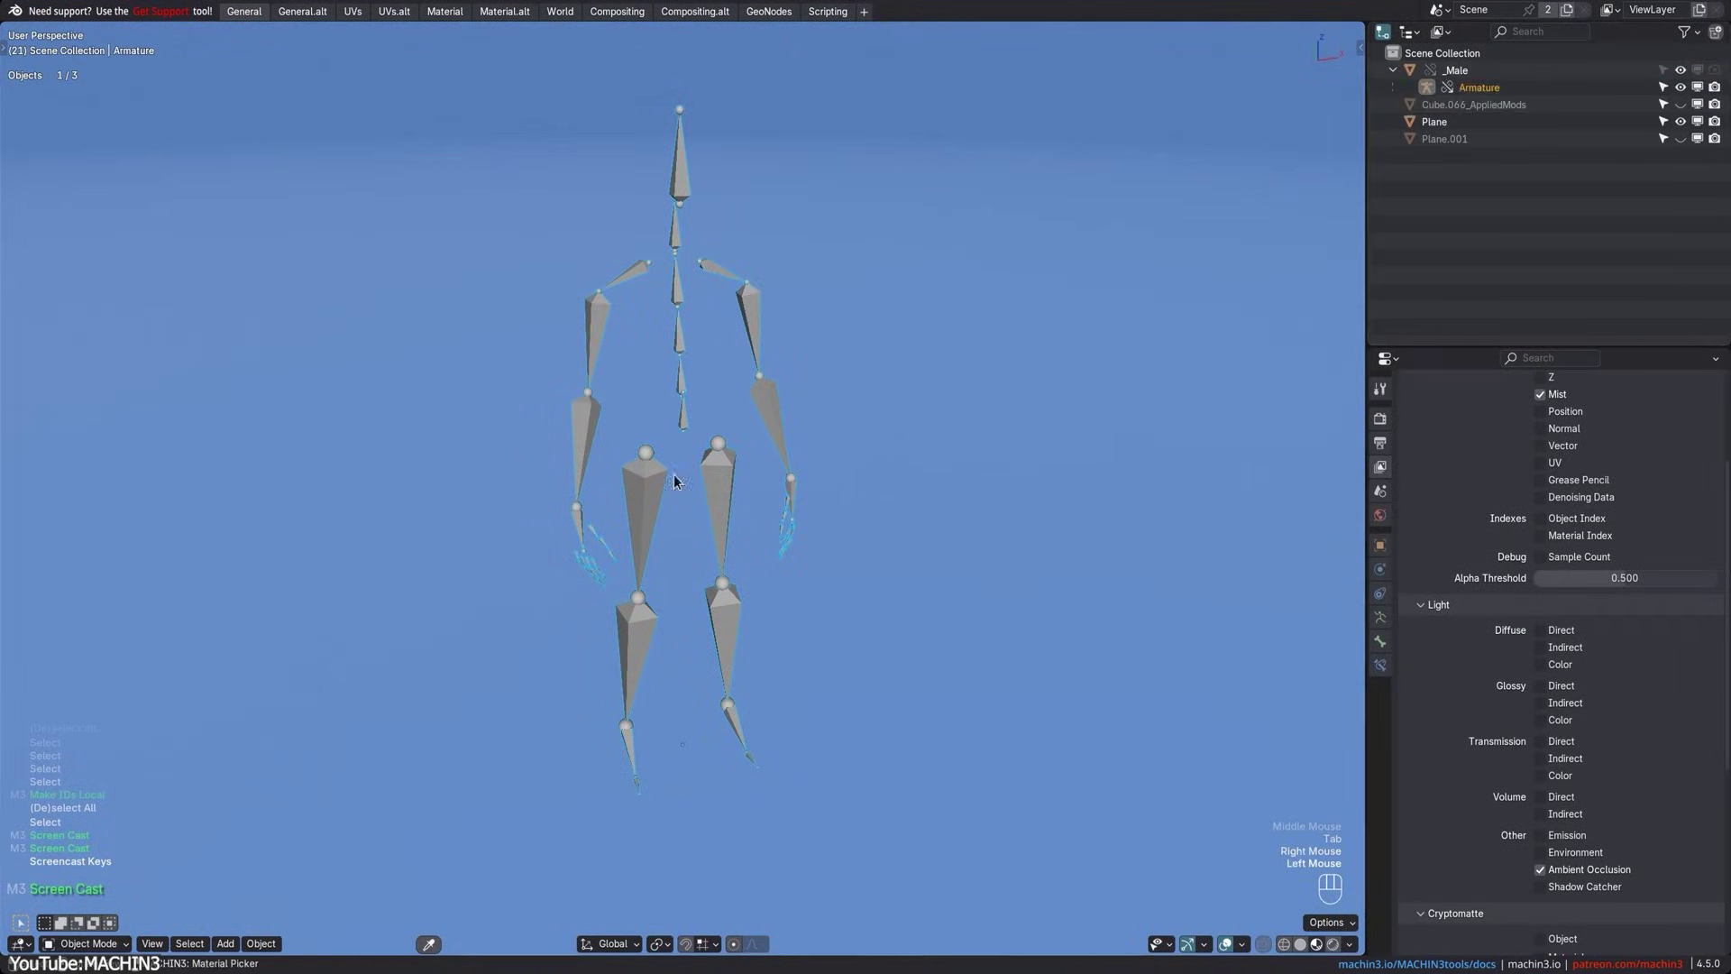
pyautogui.press('Escape')
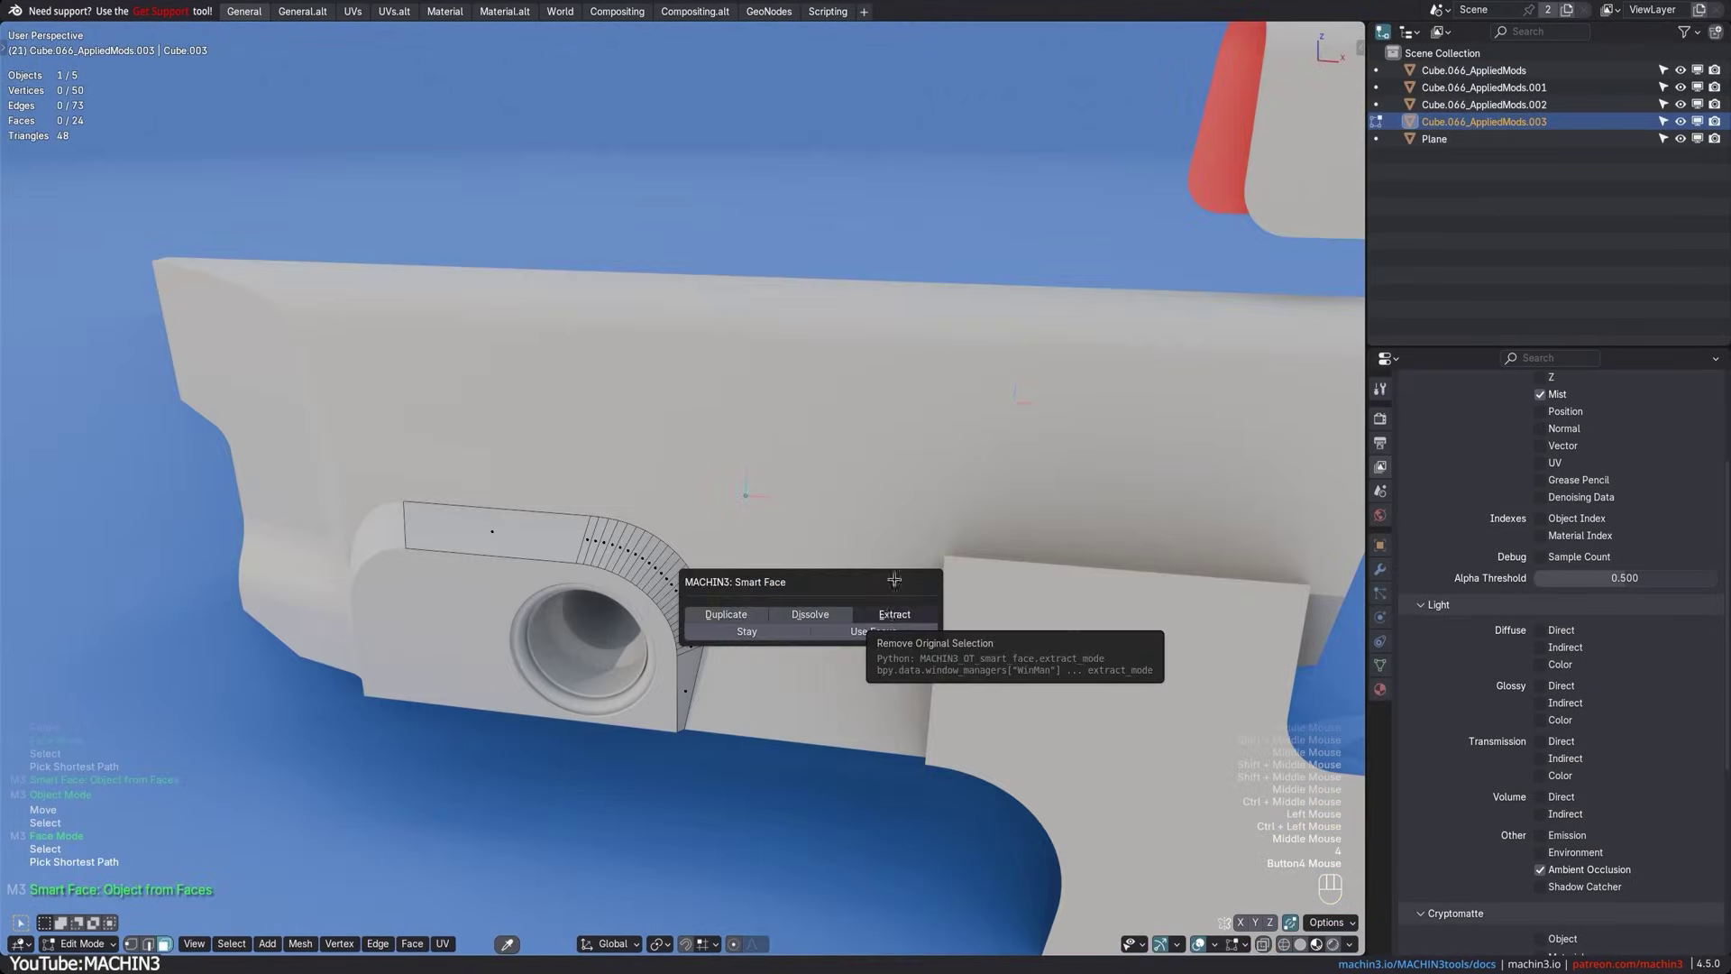
# Extract selected faces as a separate object, move it left, and toggle solid/material shading
pyautogui.press('g')
pyautogui.click(495, 587)
pyautogui.keyDown('shift'); pyautogui.moveTo(495, 587); pyautogui.dragTo(632, 595, button='middle'); pyautogui.keyUp('shift')
pyautogui.press('pageup')
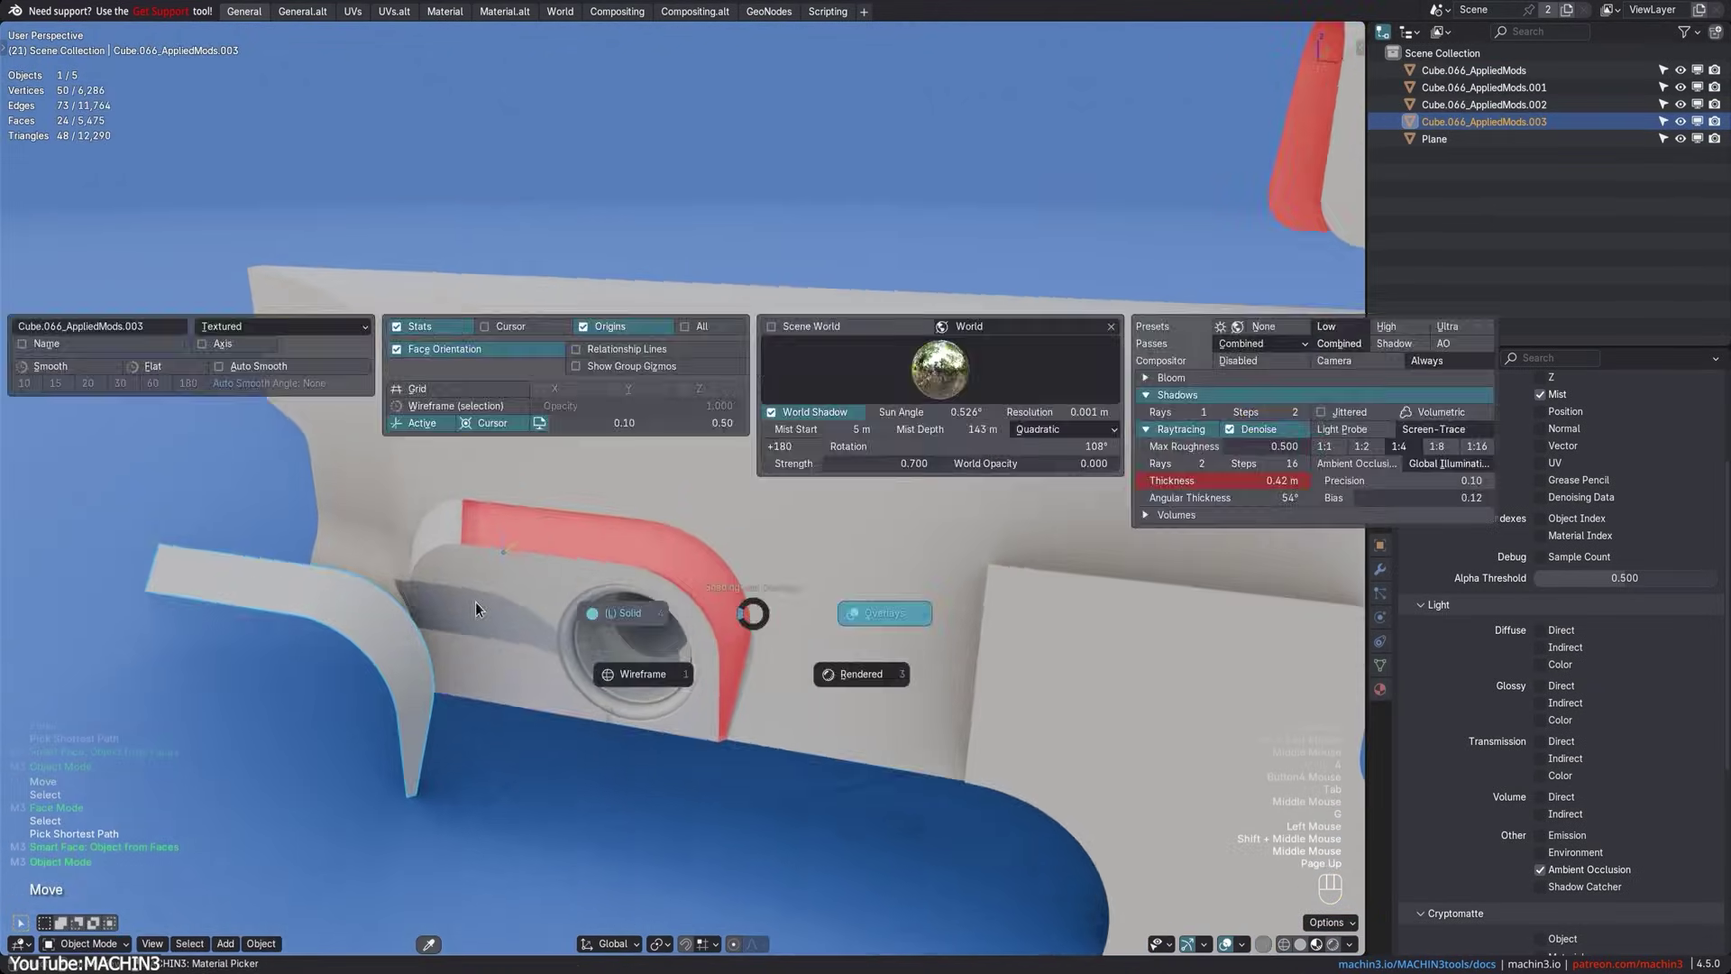
pyautogui.moveTo(750, 607)
pyautogui.mouseDown(button='middle')
pyautogui.moveTo(529, 639)
pyautogui.moveTo(659, 576)
pyautogui.moveTo(673, 626)
pyautogui.moveTo(703, 600)
pyautogui.moveTo(856, 563)
pyautogui.mouseUp(button='middle')
pyautogui.press('pageup')
# Split the main body's front and left panel faces into a new object, keeping the originals
pyautogui.click(776, 624)
pyautogui.press('Tab')
pyautogui.click(855, 563)
pyautogui.keyDown('shift'); pyautogui.click(406, 487); pyautogui.keyUp('shift')
pyautogui.keyDown('shift'); pyautogui.moveTo(744, 550); pyautogui.dragTo(766, 541, button='middle'); pyautogui.keyUp('shift')
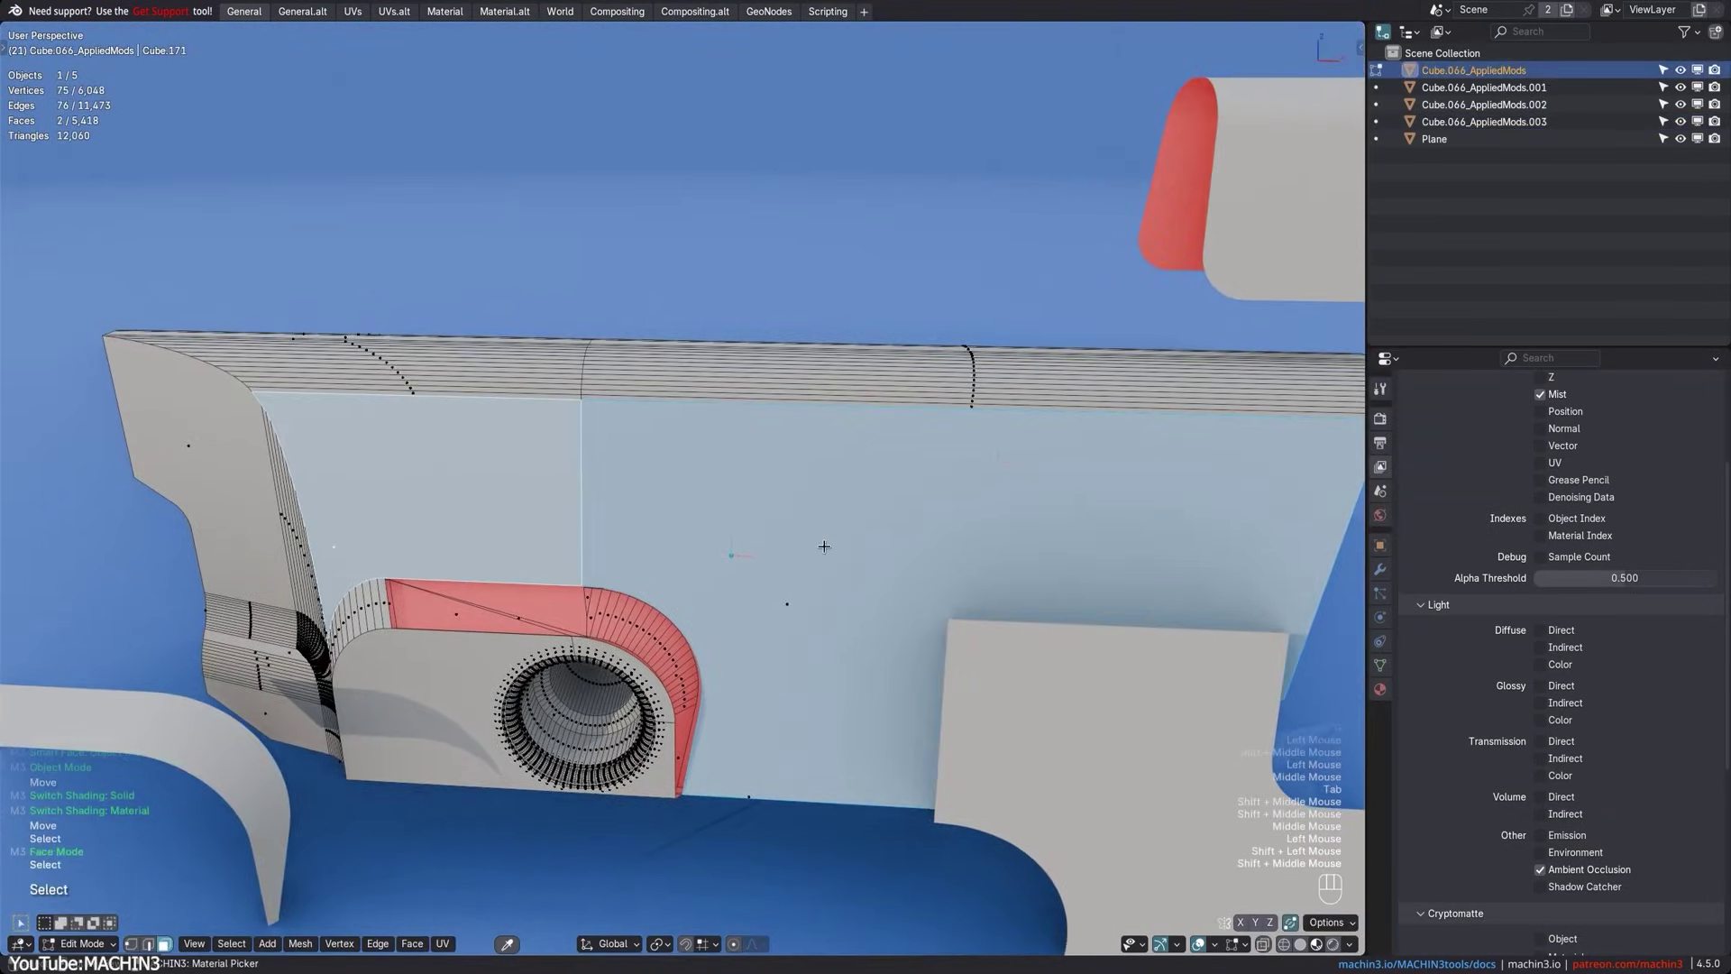
pyautogui.press('f')
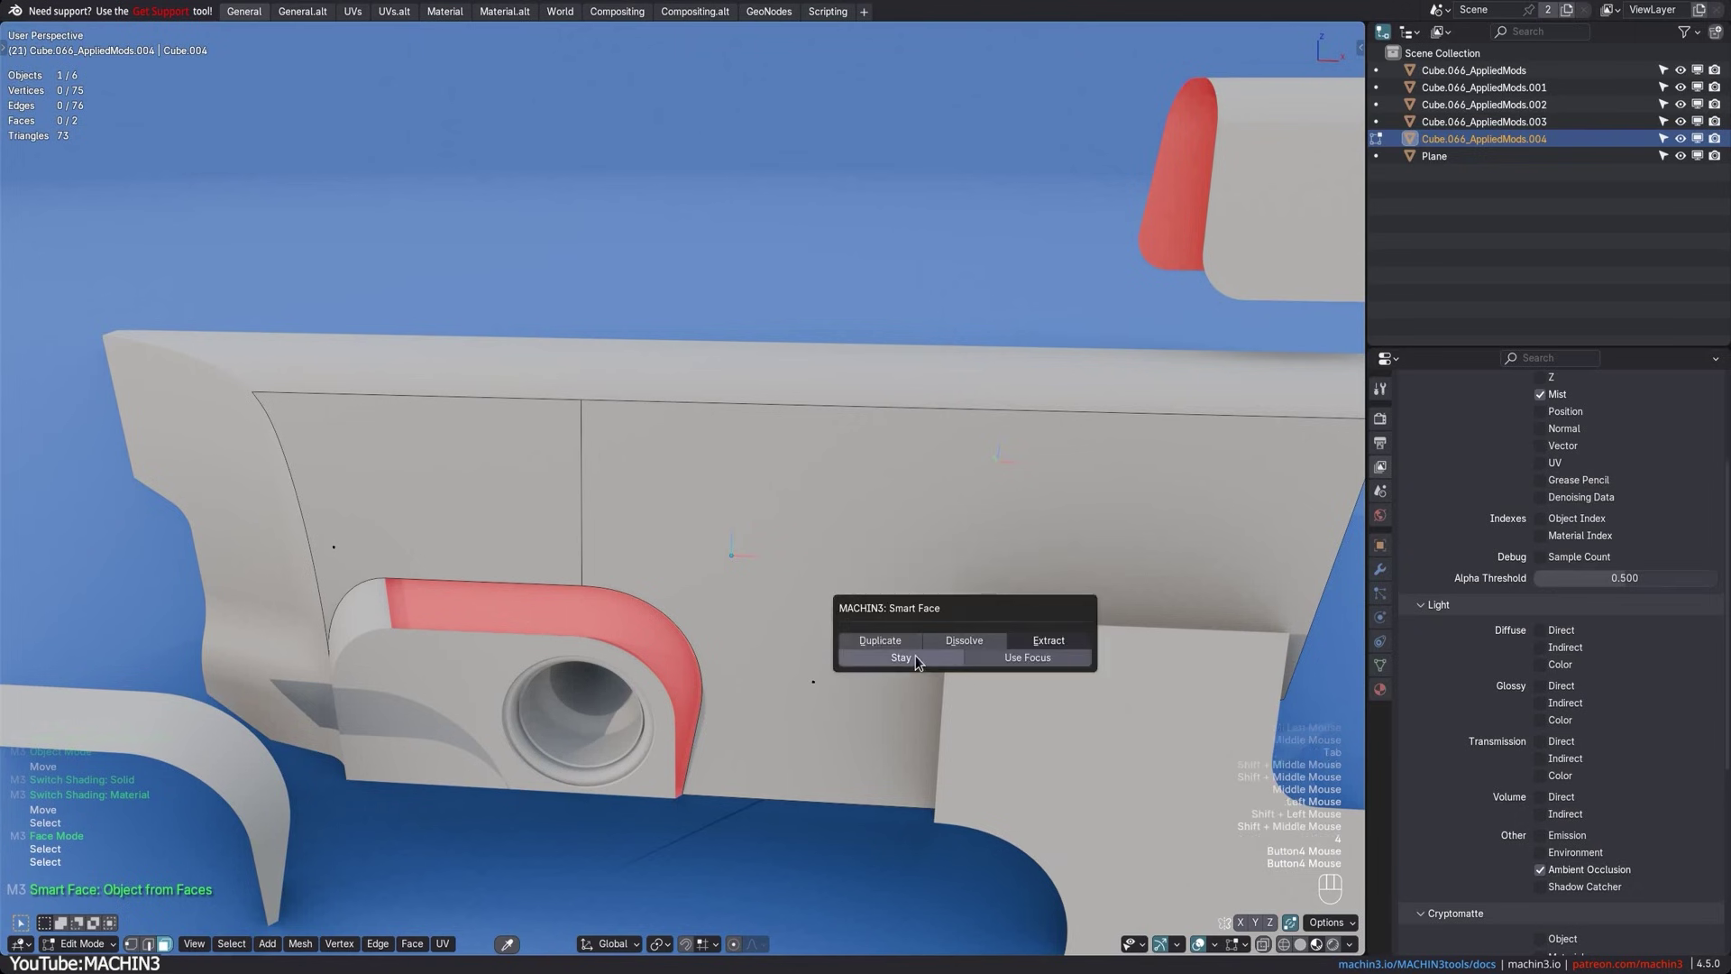
pyautogui.click(902, 657)
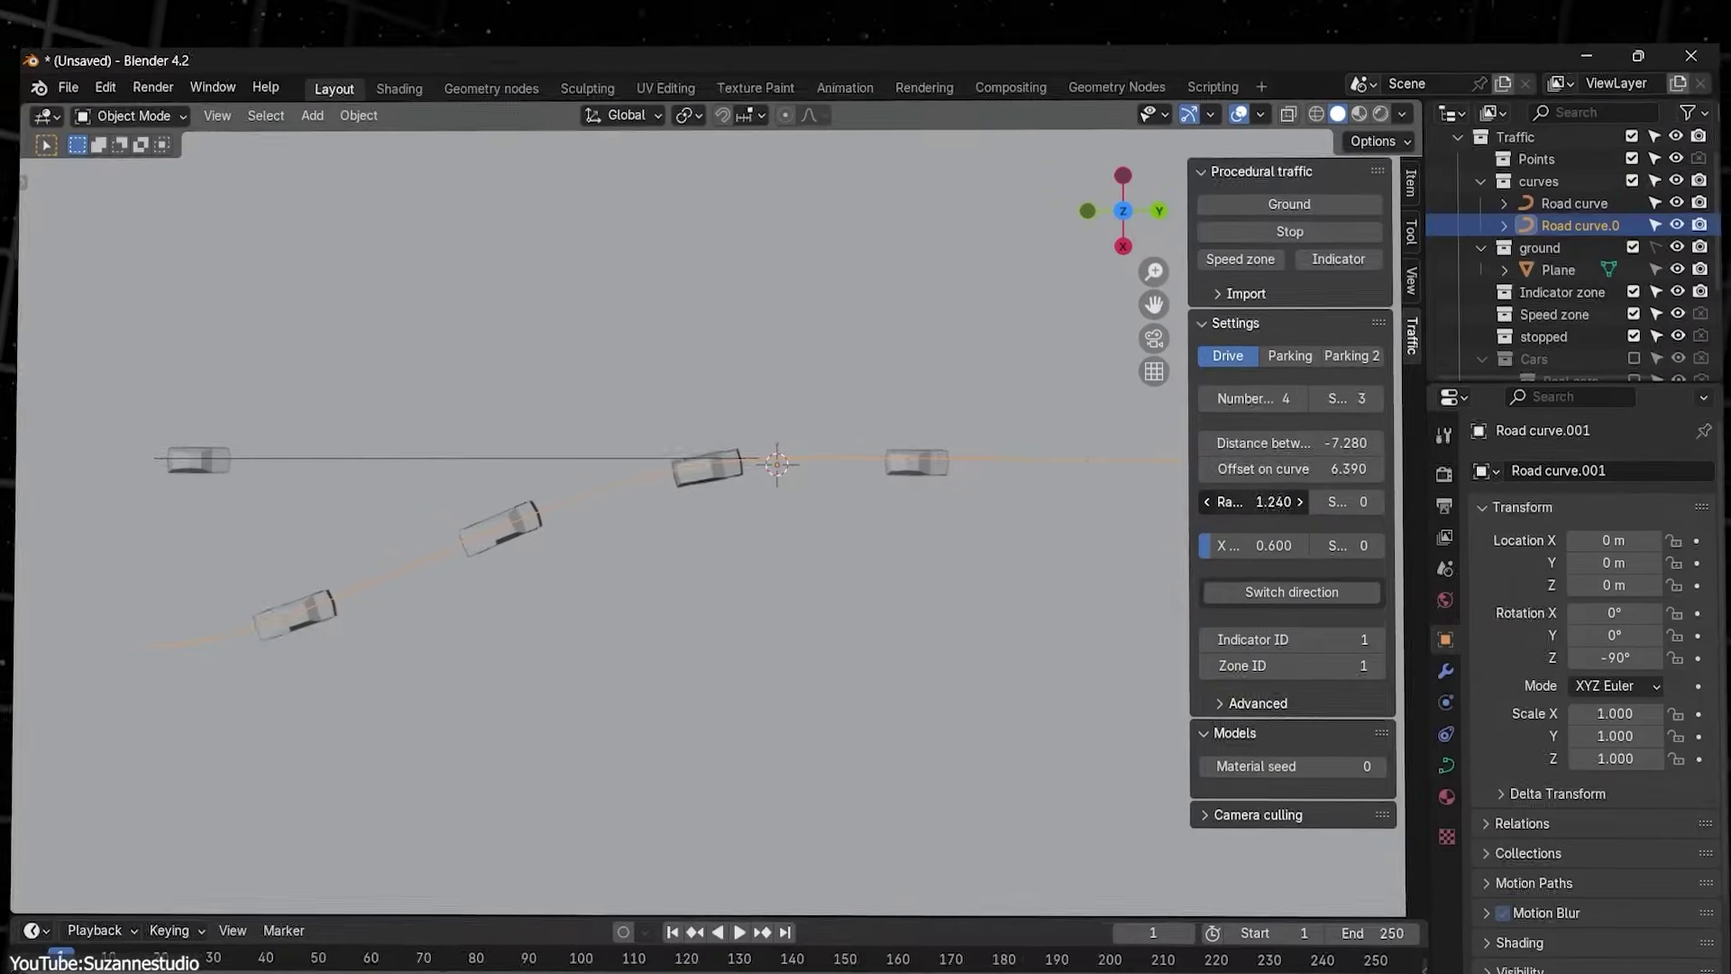
# Lower the road traffic S setting and select the MercedesG-body object
pyautogui.click(1320, 501)
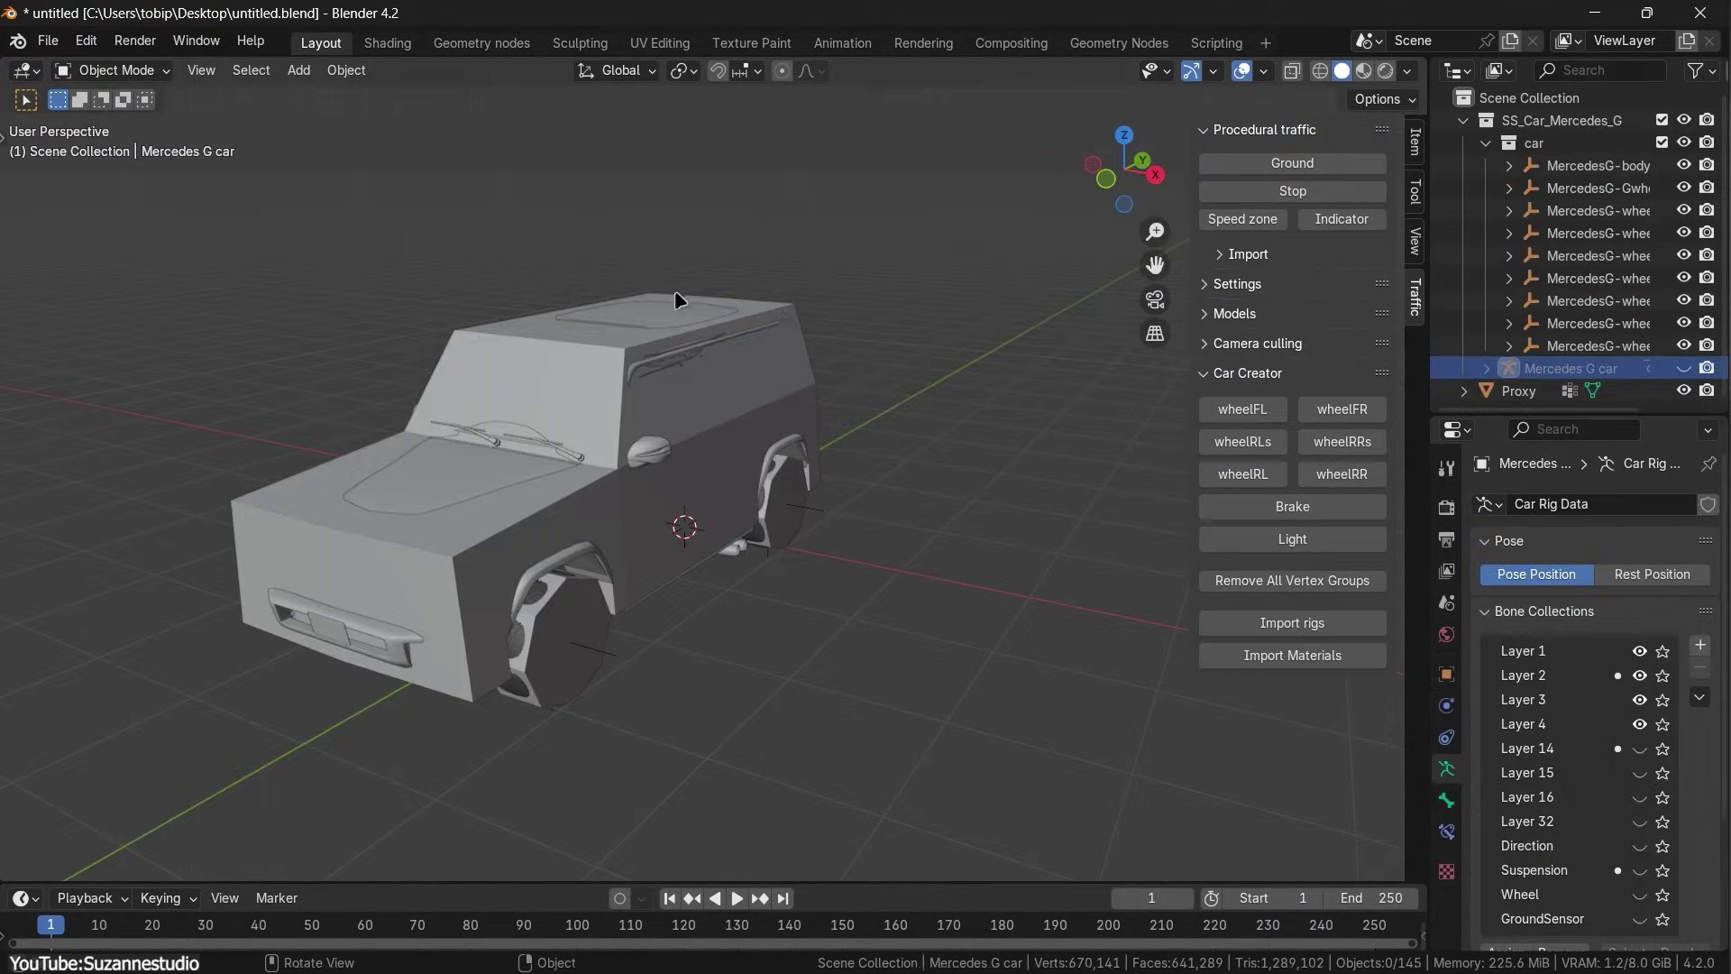
pyautogui.click(678, 593)
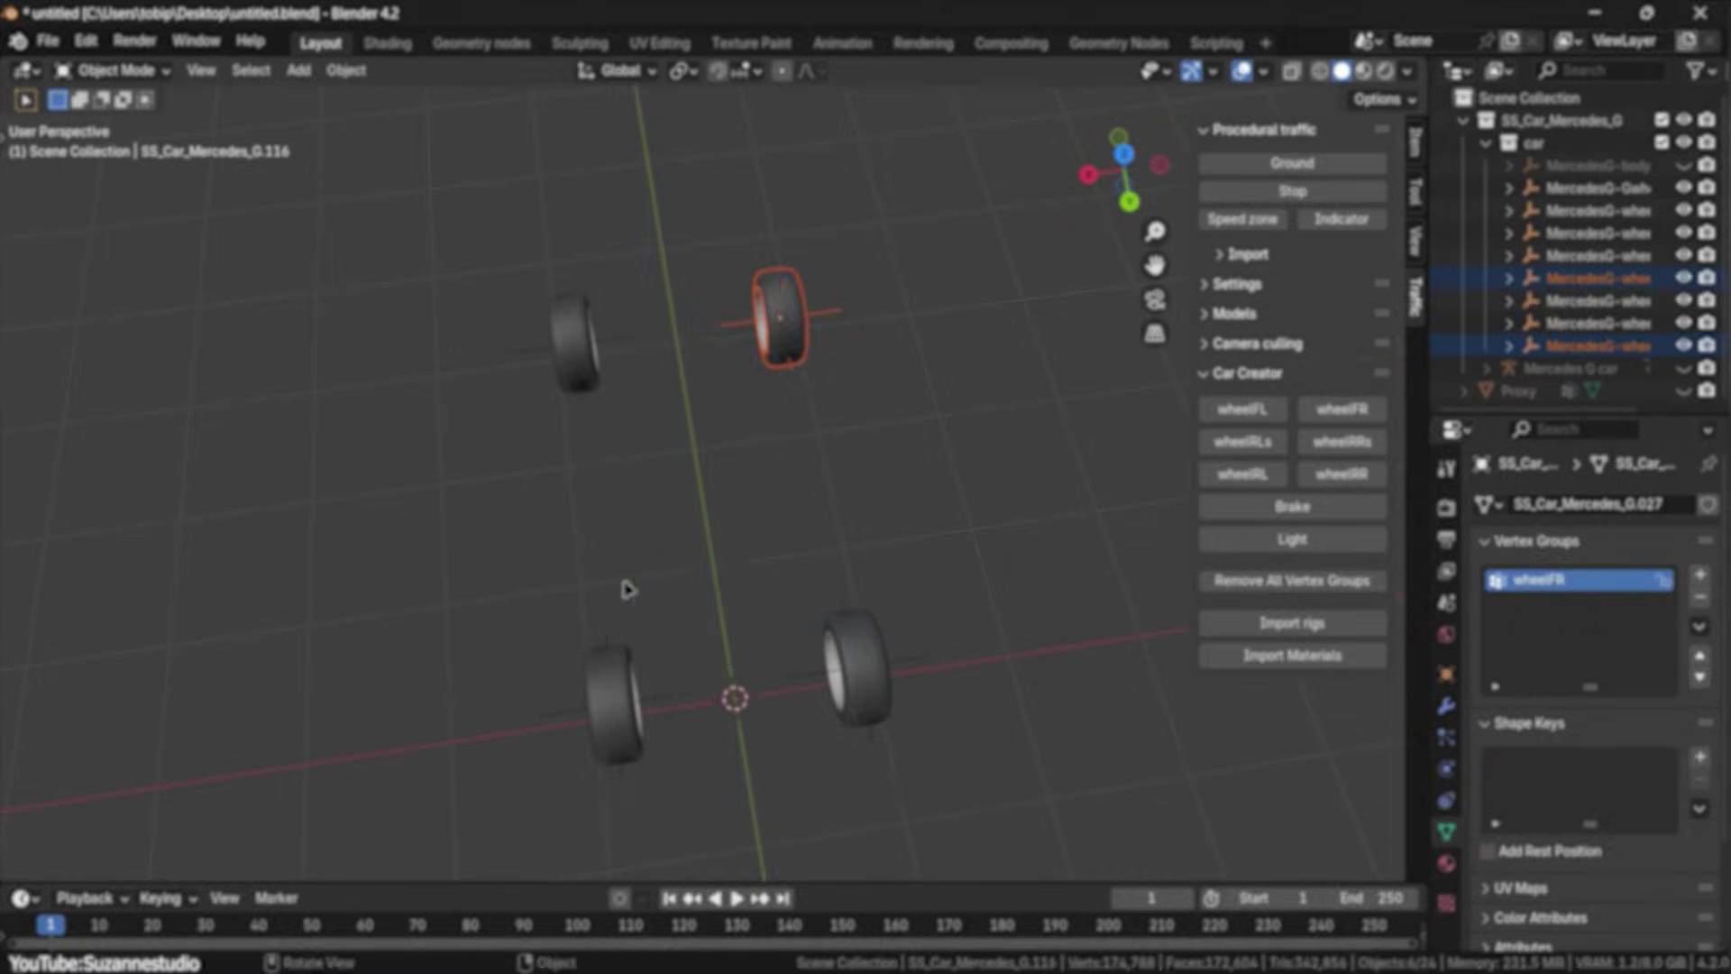
# Select the ground plane and add a new parking point in Parking 2 for the parked cars
pyautogui.click(608, 722)
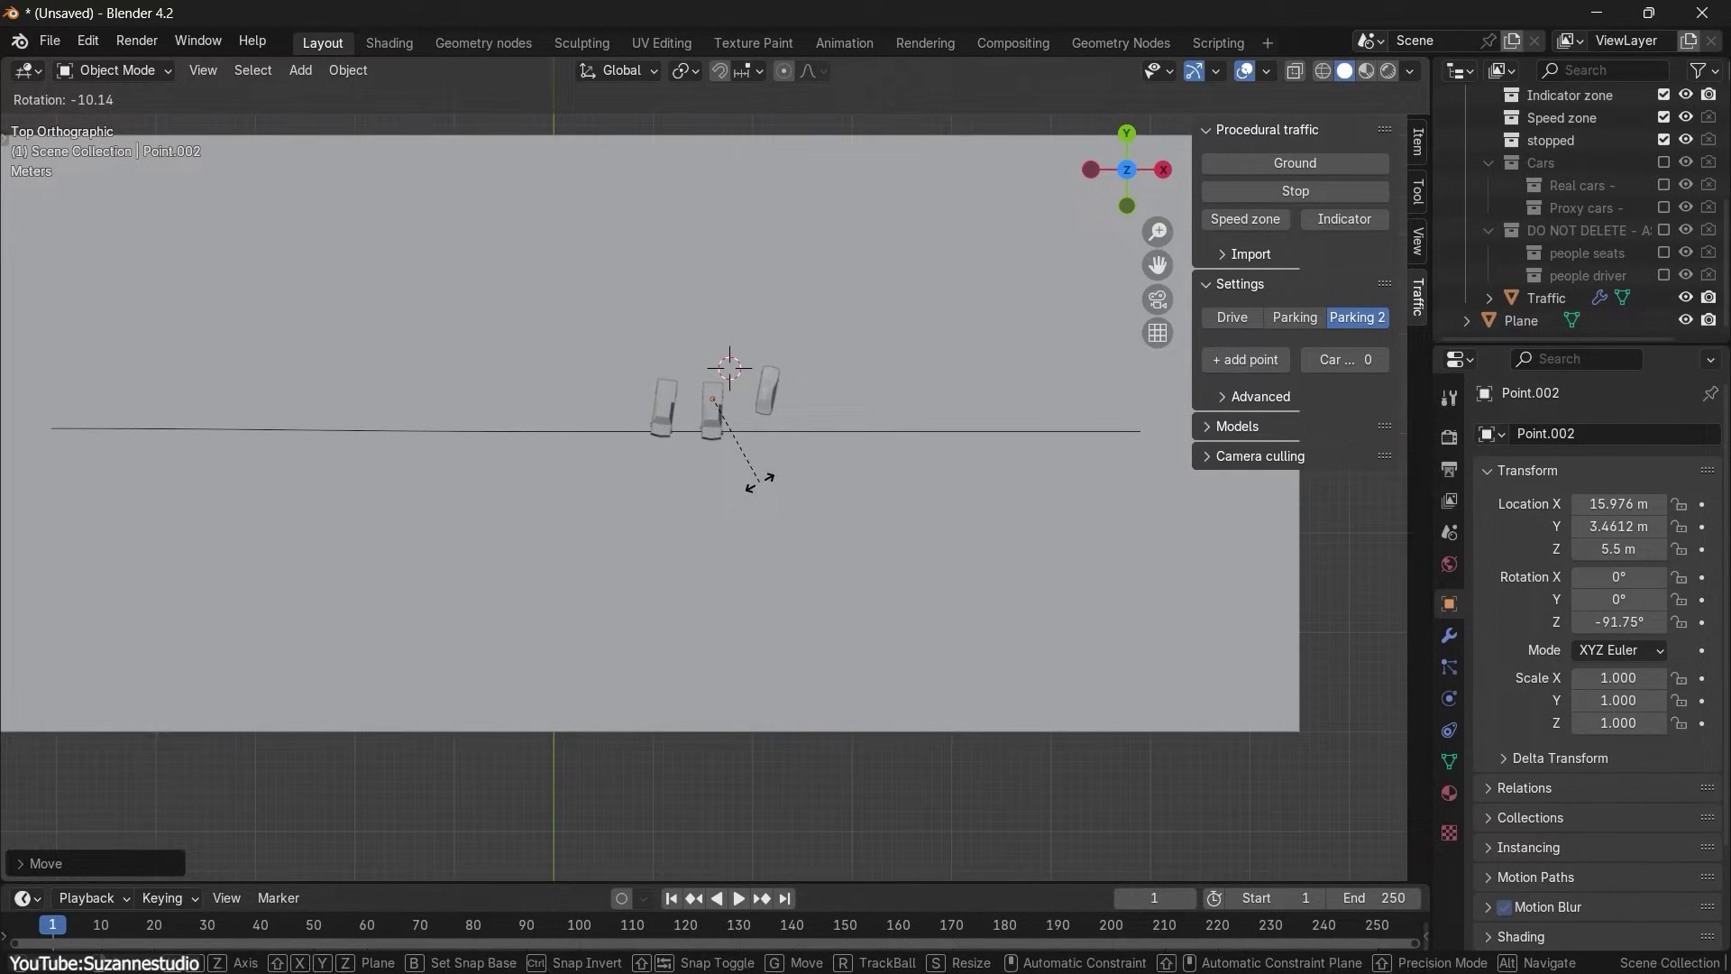
pyautogui.moveTo(759, 474); pyautogui.dragTo(811, 285, button='middle')
pyautogui.click(816, 424)
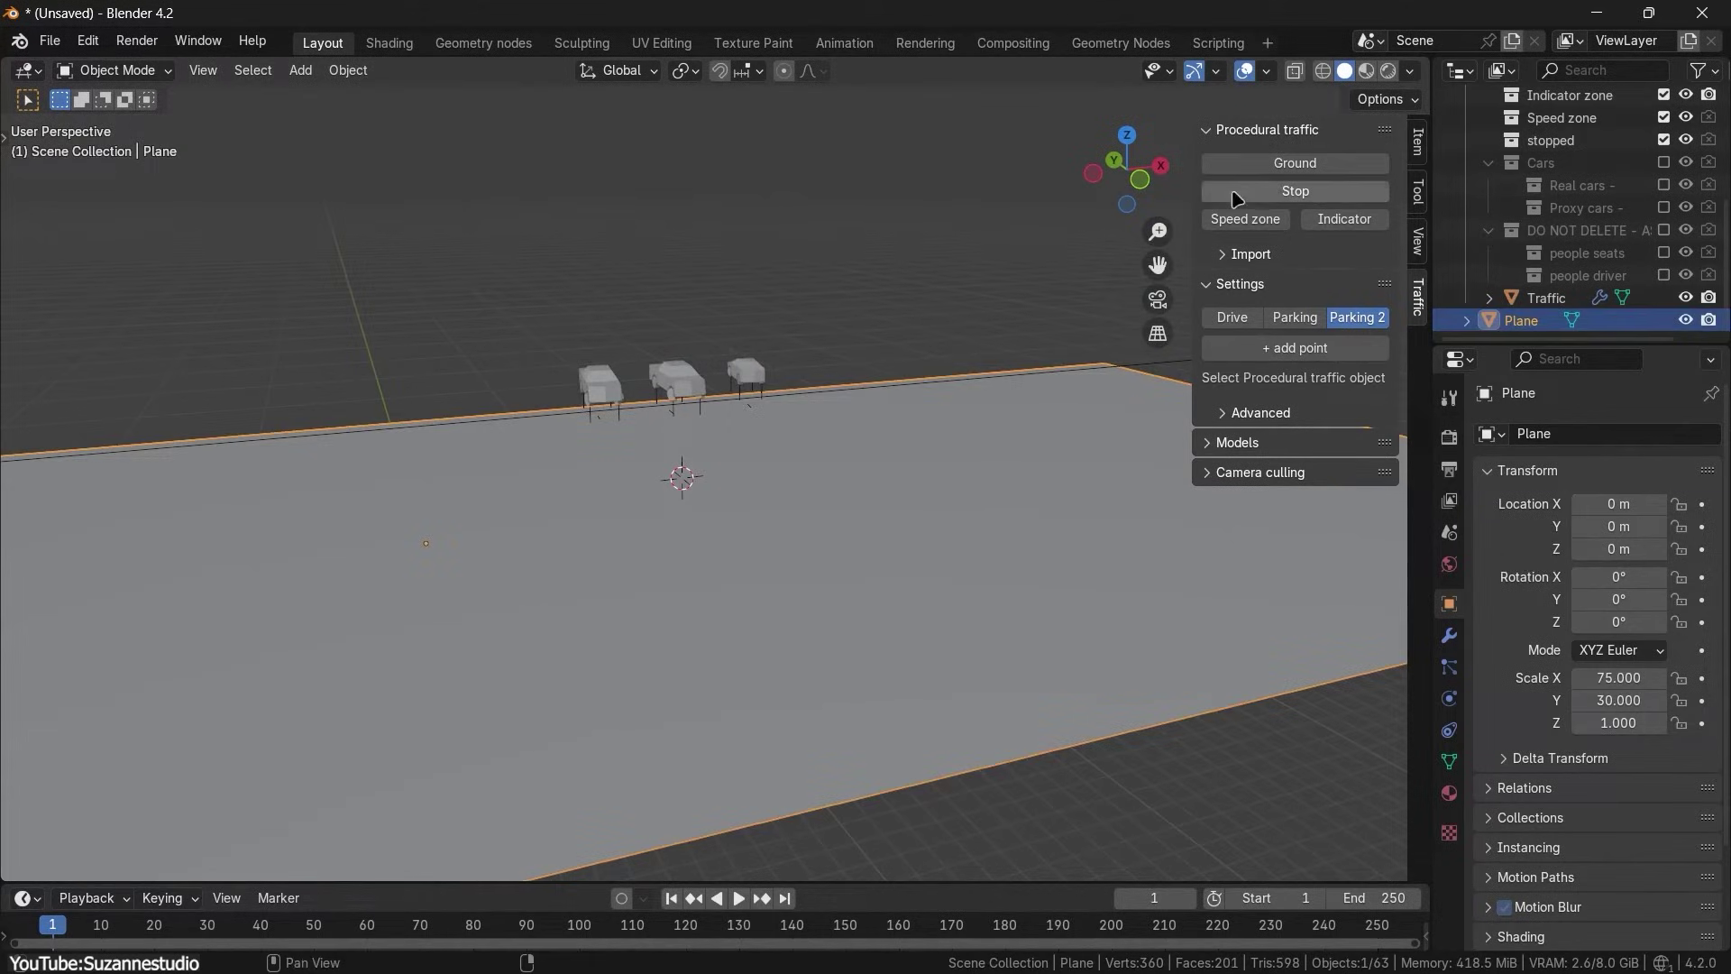
pyautogui.moveTo(723, 458); pyautogui.dragTo(749, 424, button='middle')
pyautogui.click(1295, 347)
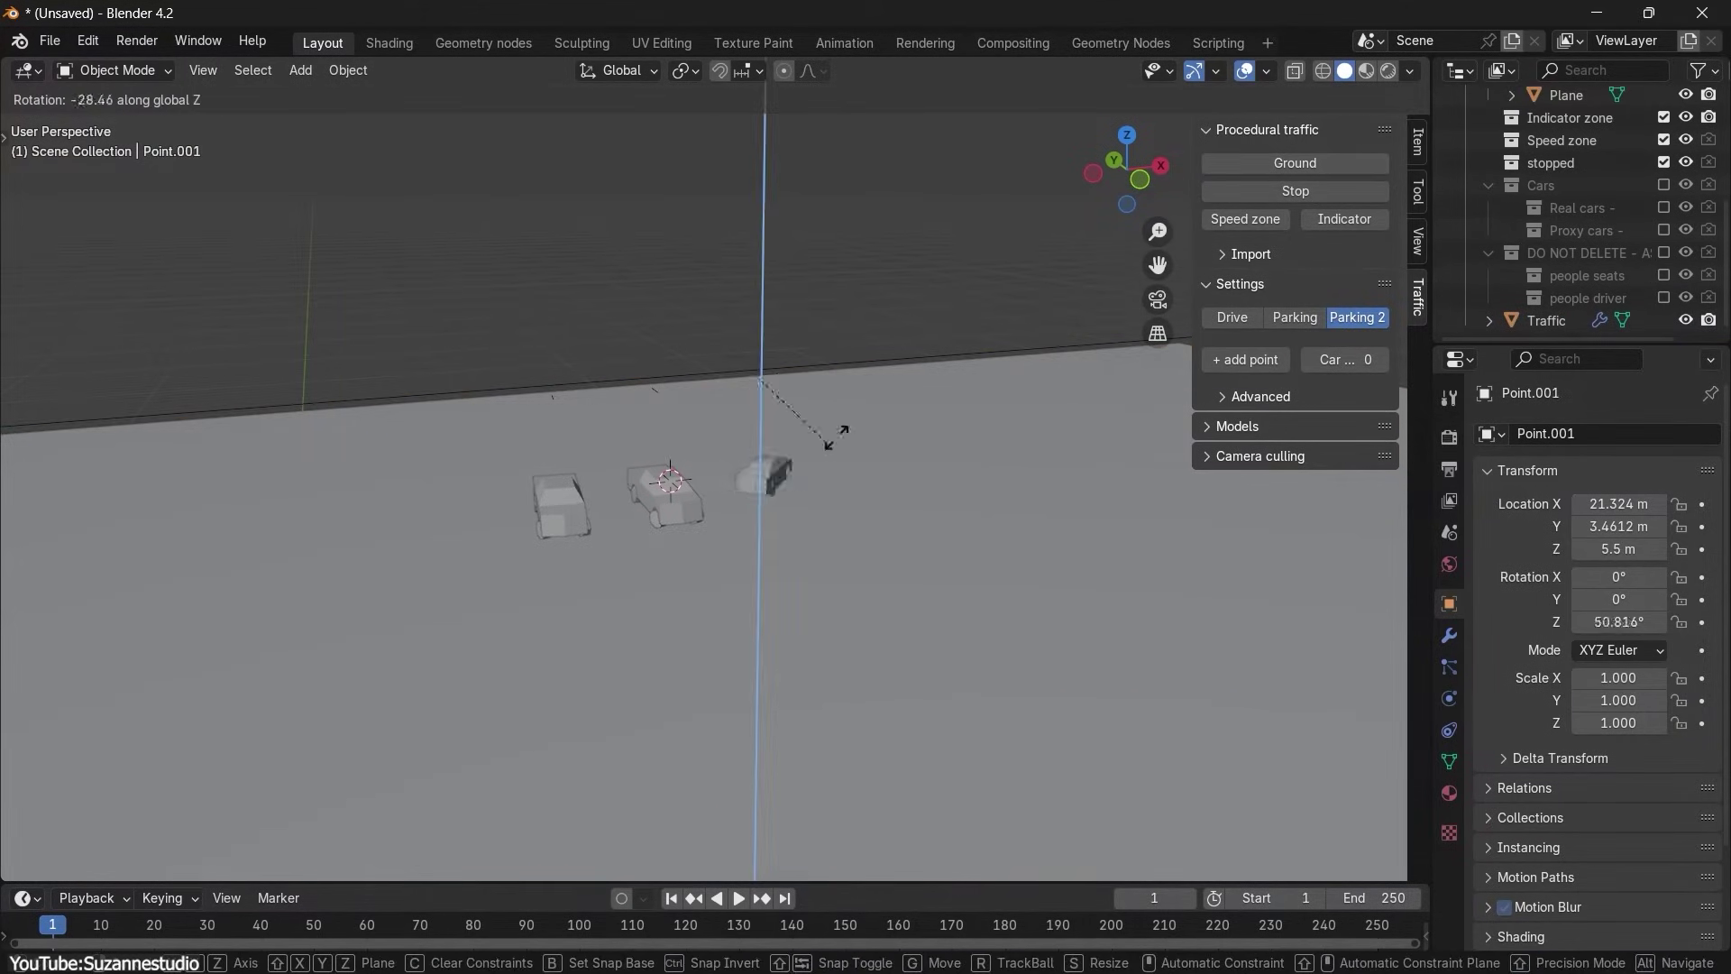
# Preview the cars in Material Preview, then darken the world colour value to 0.077
pyautogui.click(1369, 72)
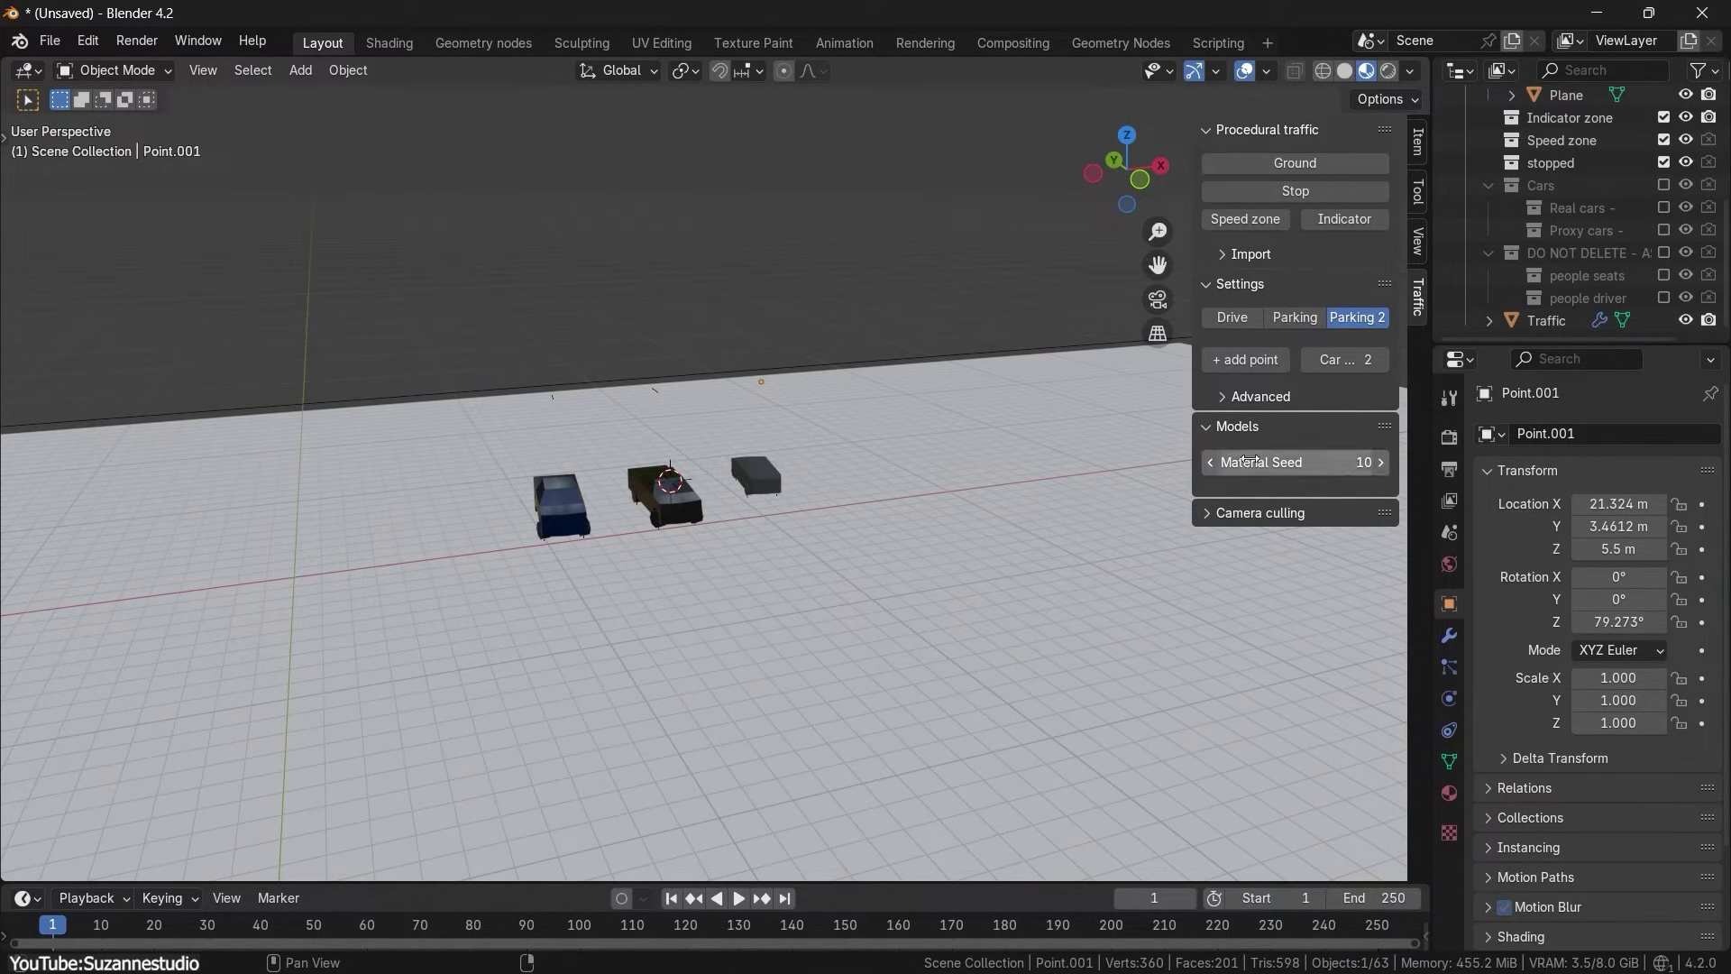
pyautogui.click(747, 474)
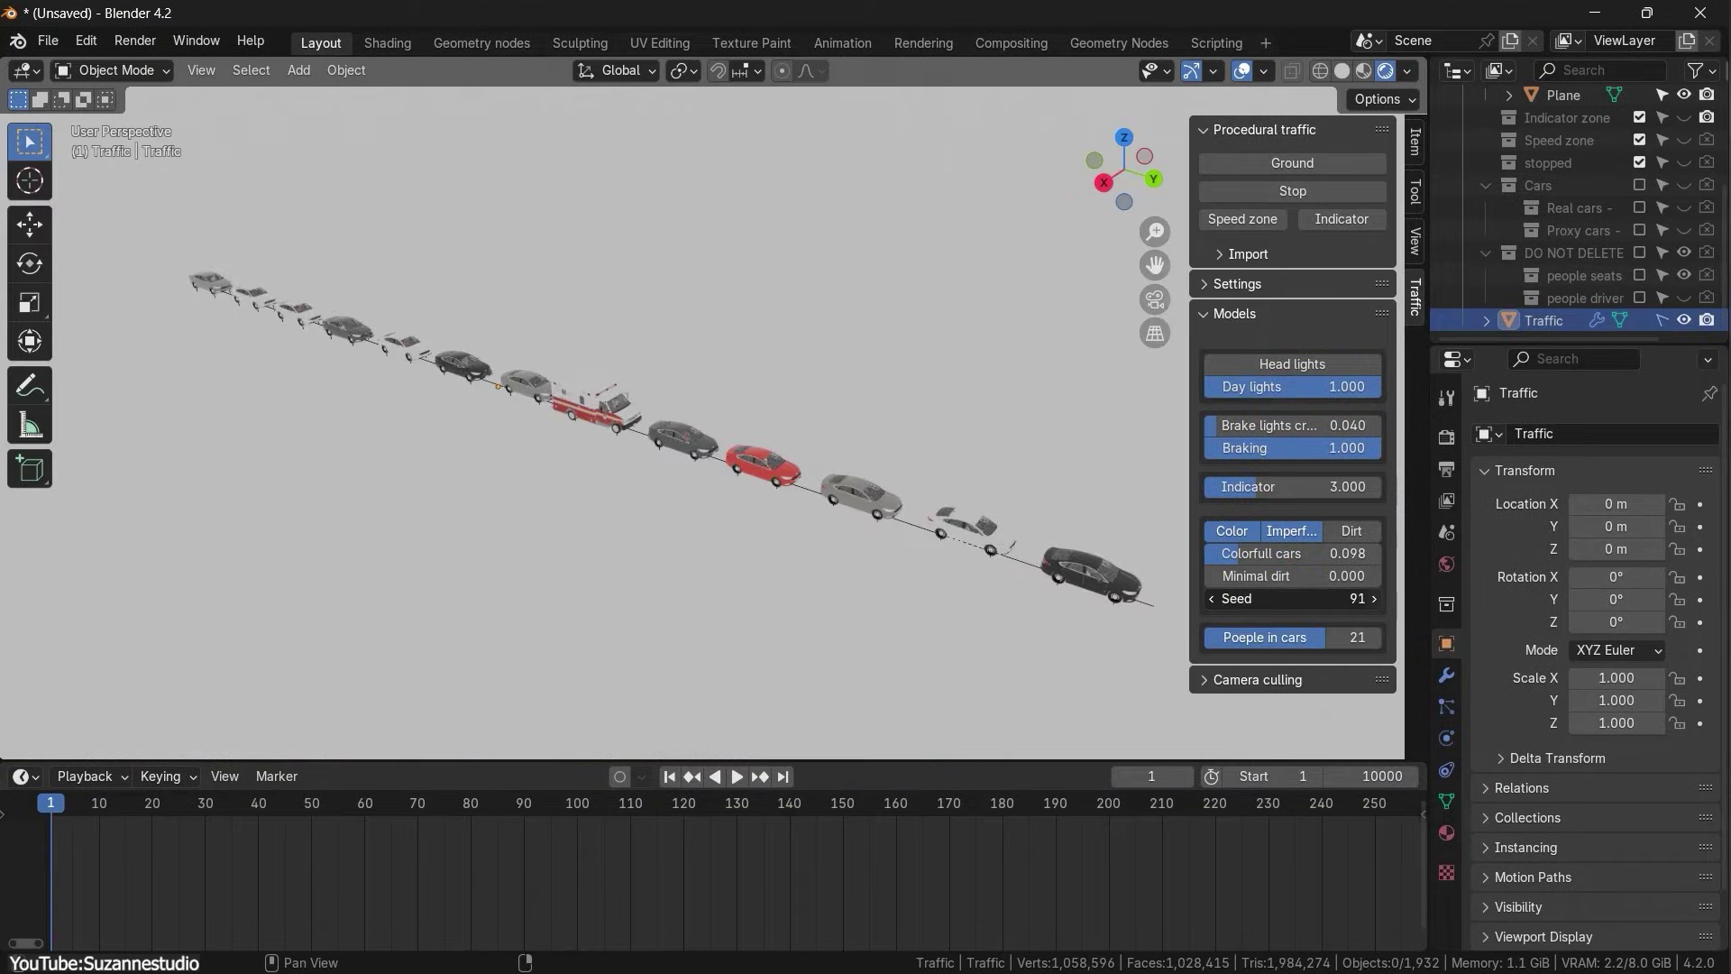
pyautogui.click(1446, 564)
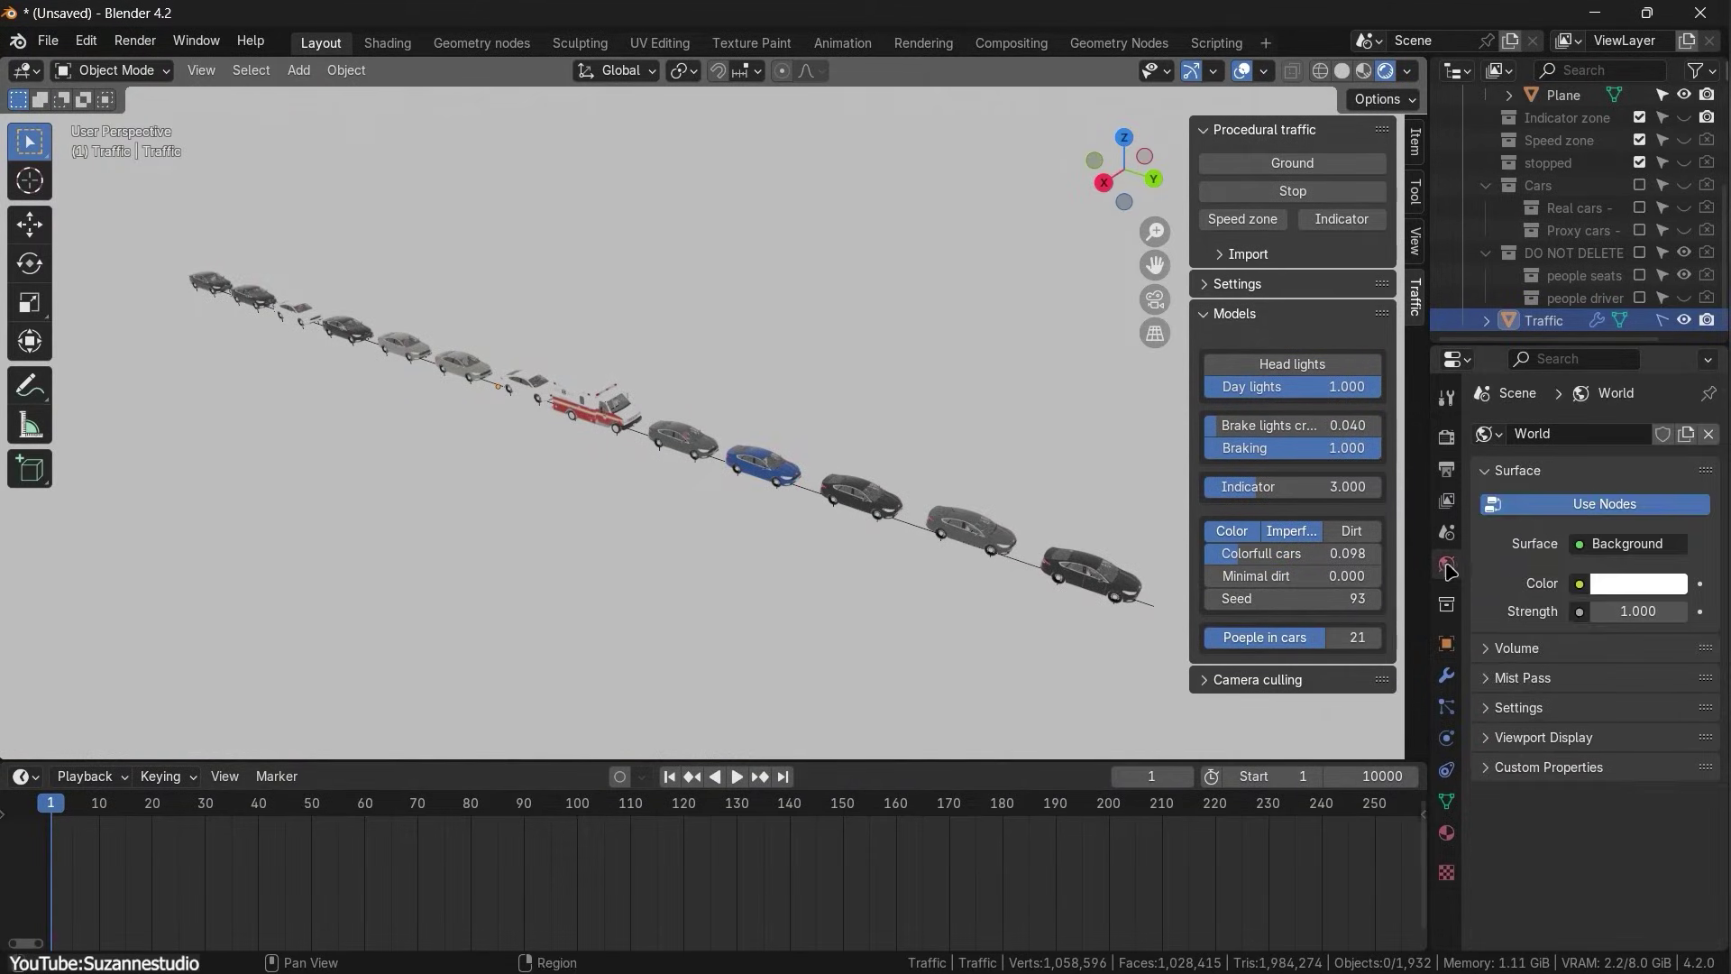
pyautogui.click(1639, 583)
pyautogui.click(1671, 369)
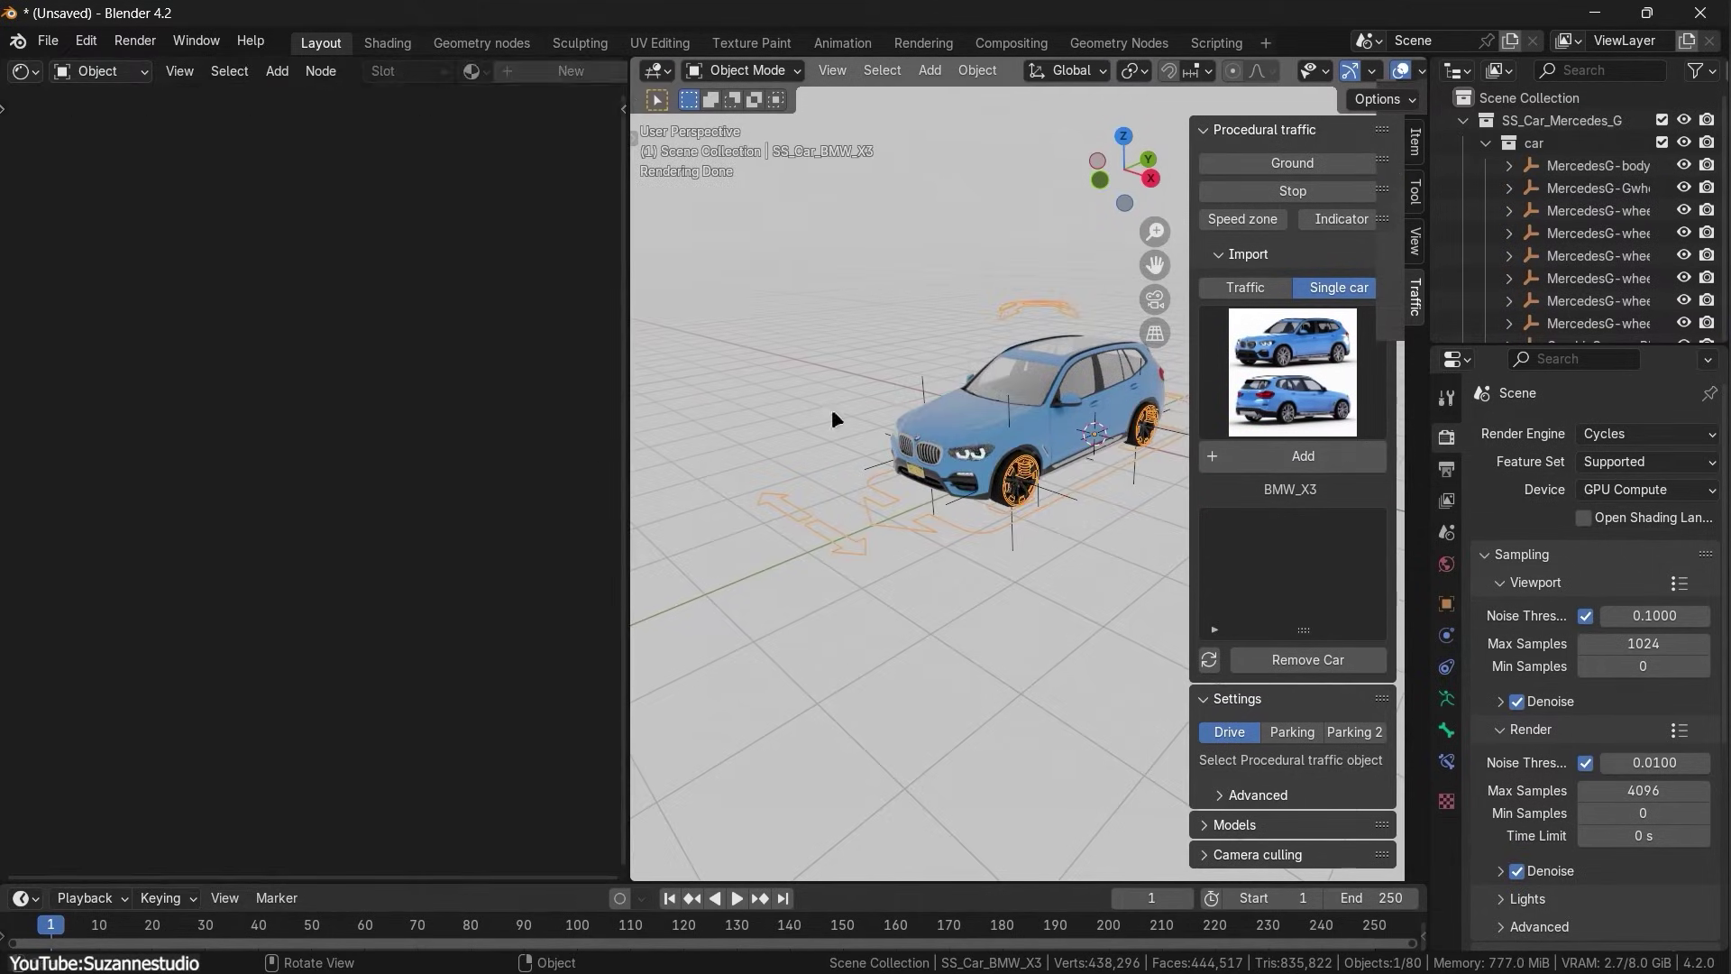
# Zoom in on the BMW X3's Car_paint node group in the Shader Editor
pyautogui.scroll(8, 268, 592)
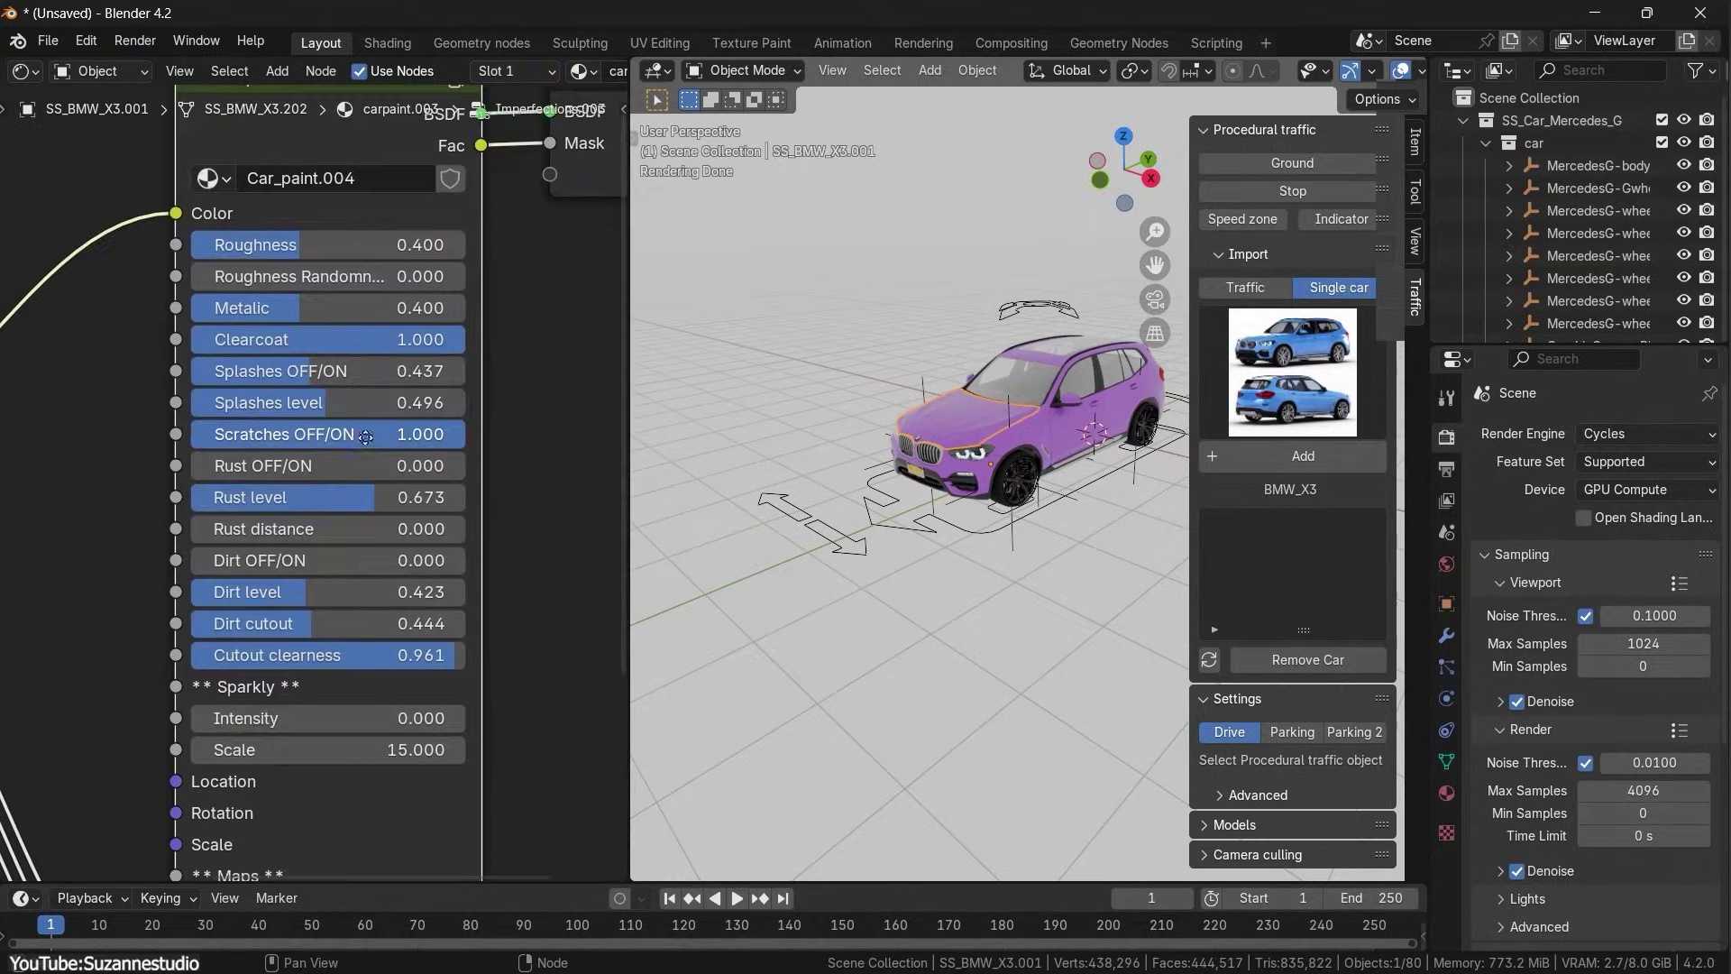